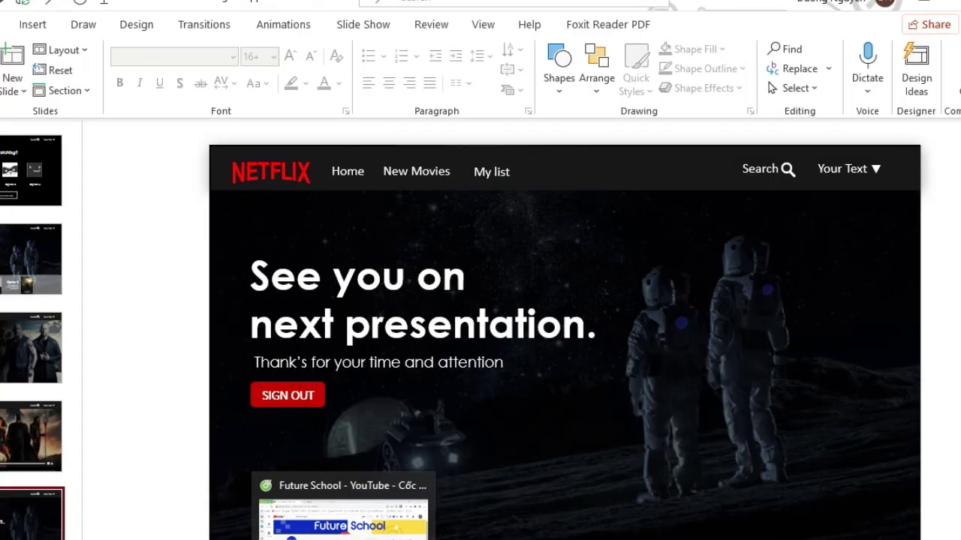
Switch to the Future School YouTube channel in the browser, then back to the Netflix presentation
click(343, 518)
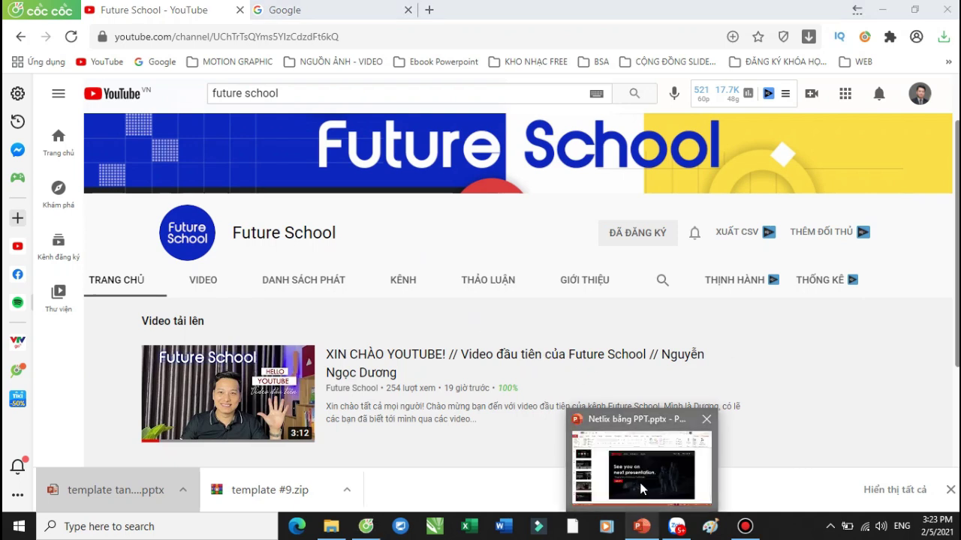
click(644, 492)
Look through template slides 1–3: Who's Watching, astronaut background and film poster
click(81, 176)
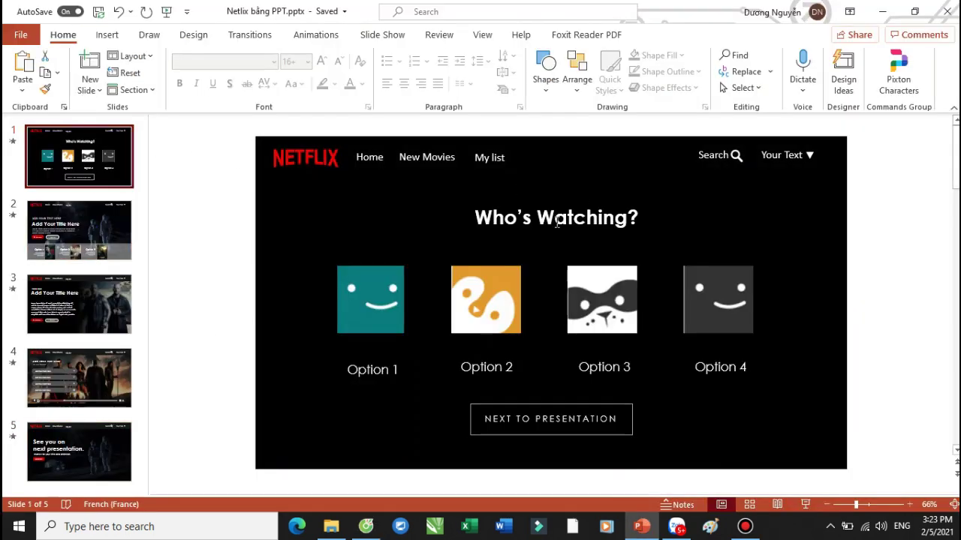
click(68, 229)
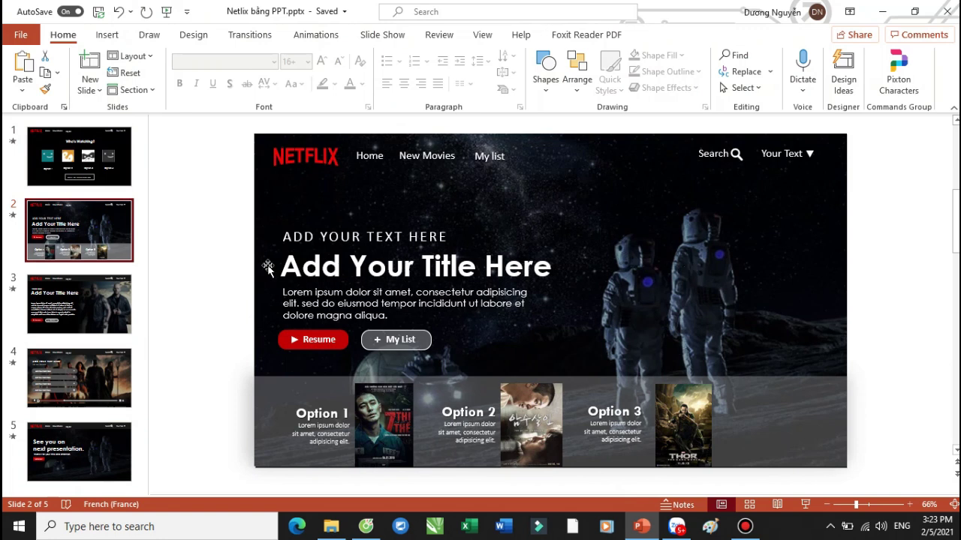
click(102, 307)
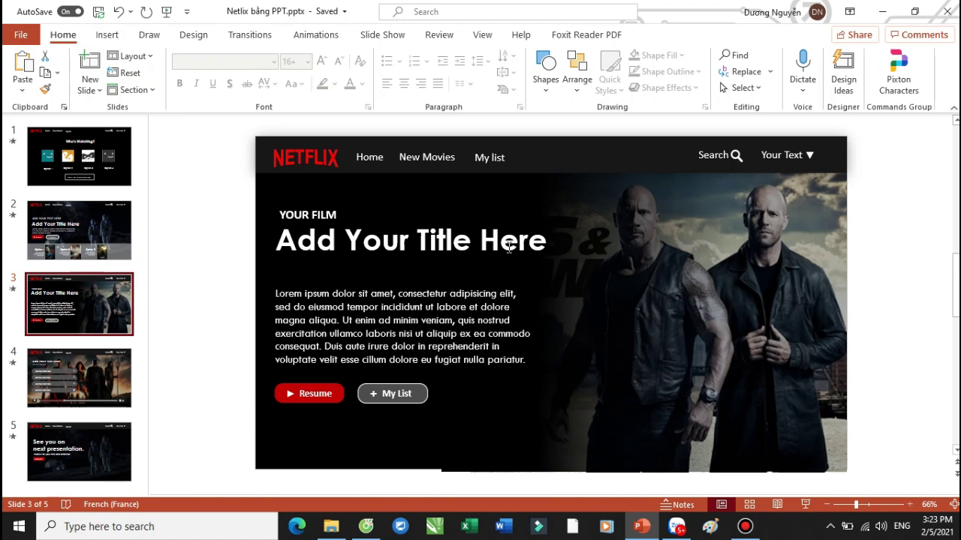
scroll(514, 245, up, 1)
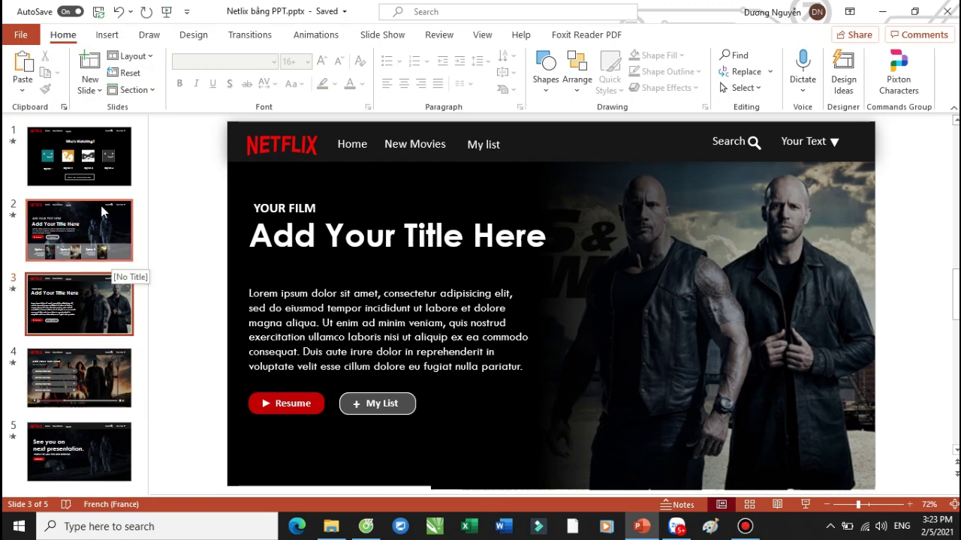
Return to the Who's Watching slide and select the Option 2, 3 and 4 profile pictures
click(97, 160)
click(458, 302)
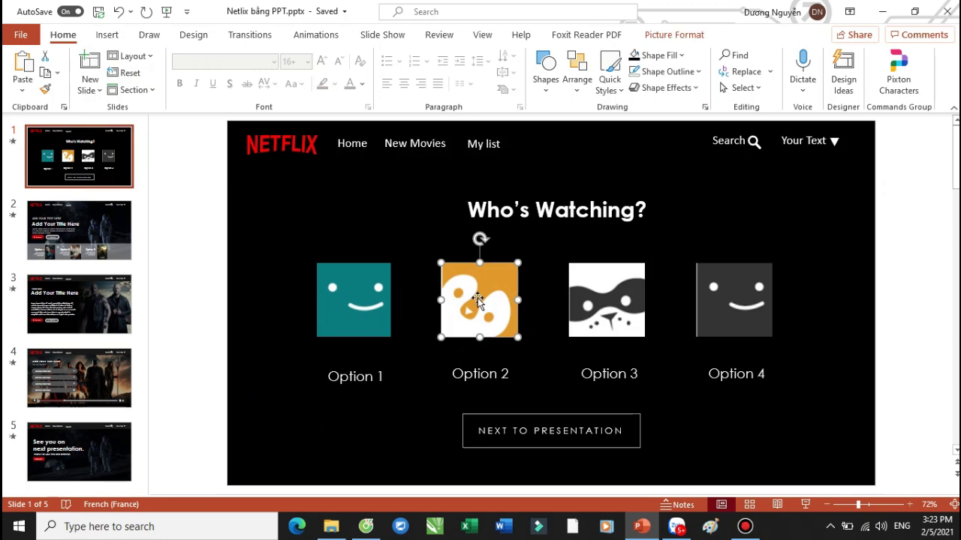
click(607, 321)
click(721, 308)
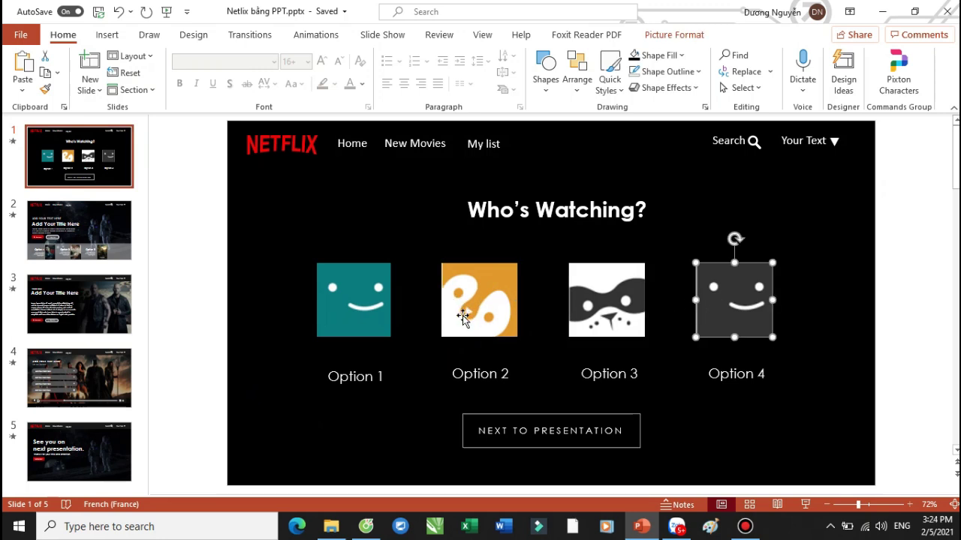
In the browser, search Google for netflix using the autocomplete suggestion
mouse_move(366, 526)
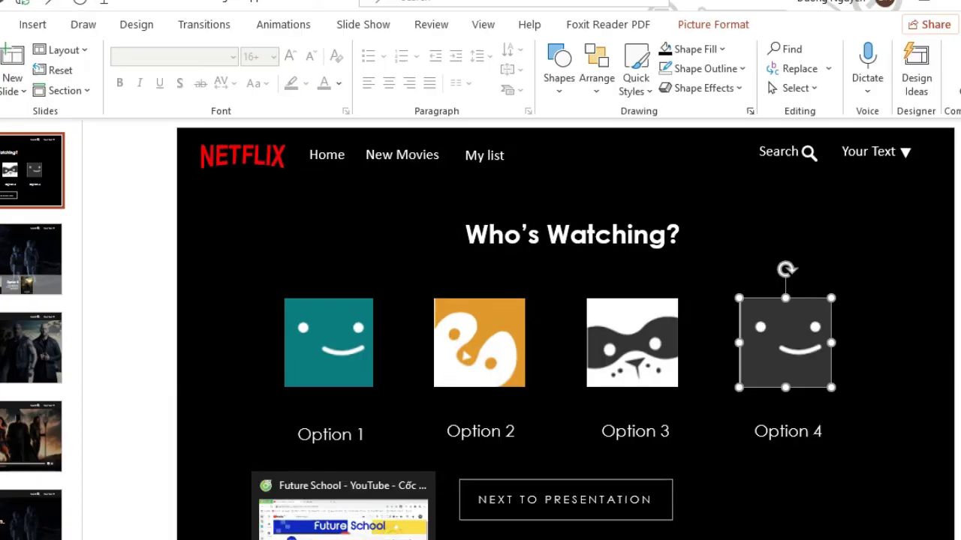
click(343, 510)
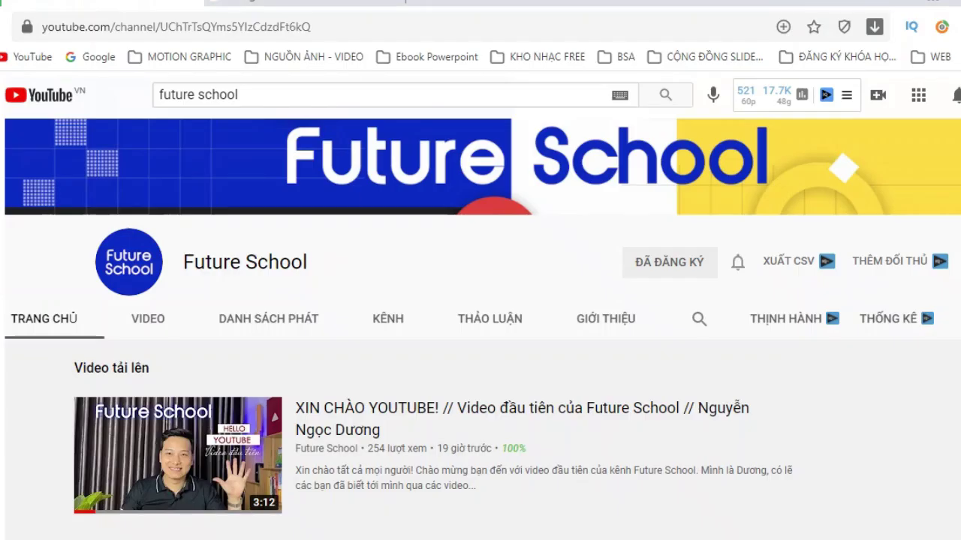
click(308, 3)
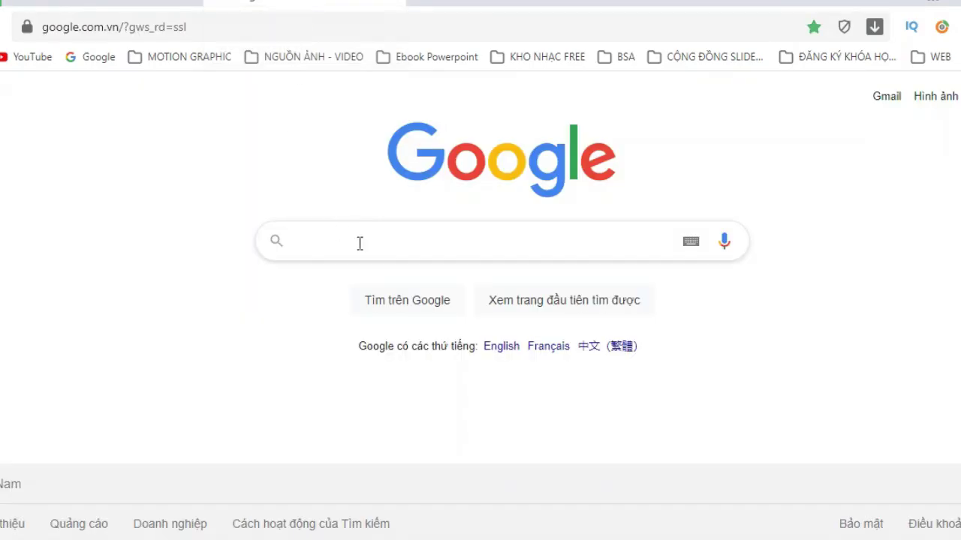
text(net)
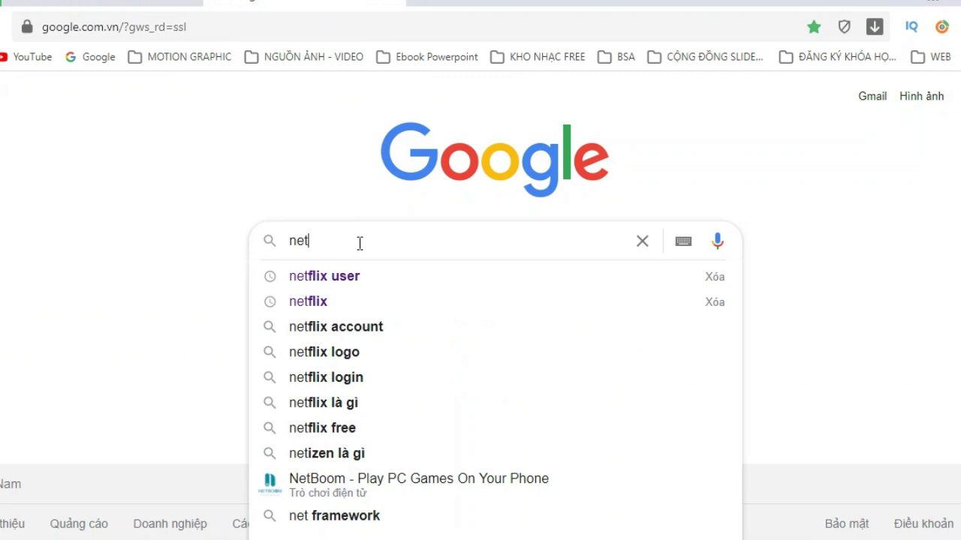
key(Down)
key(Down)
key(Return)
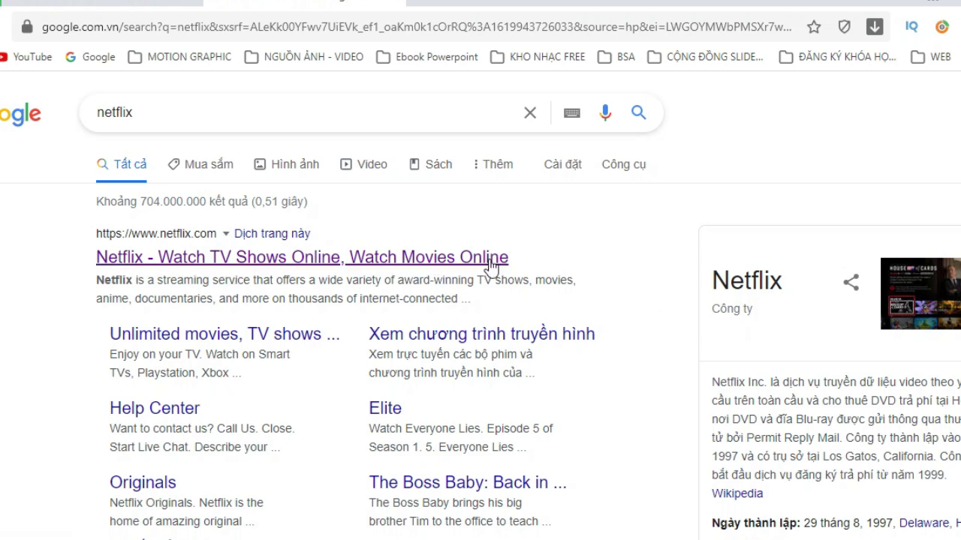
Browse the Google Images results for netflix
click(283, 171)
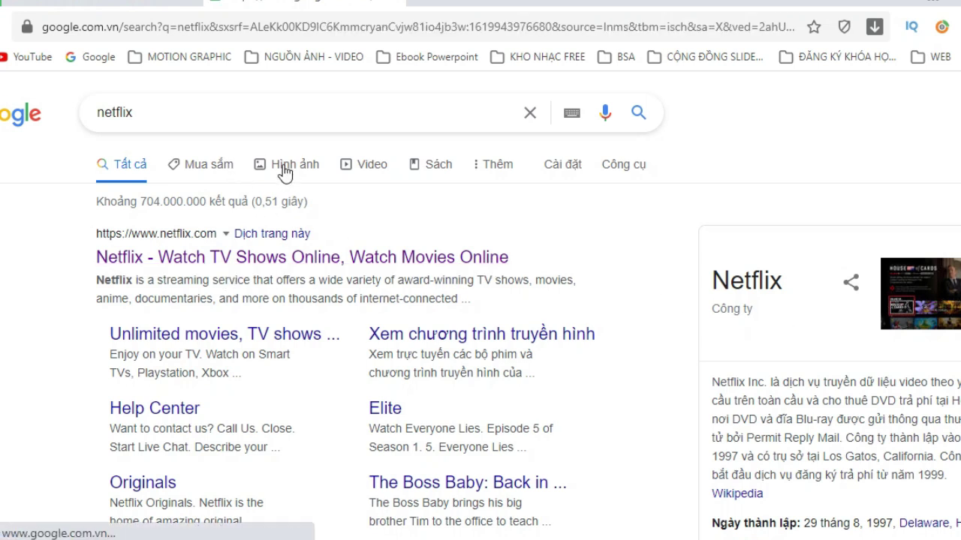
scroll(405, 312, down, 5)
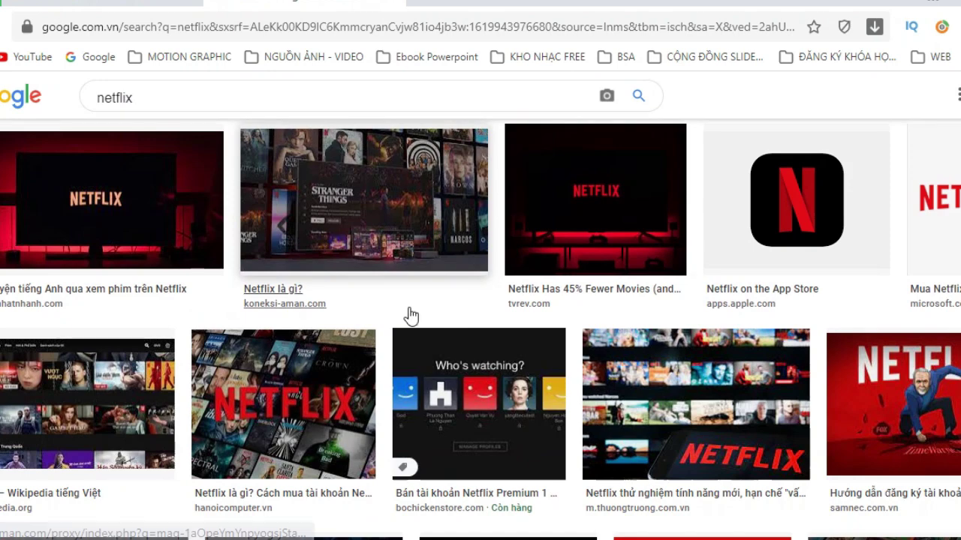
scroll(409, 322, down, 5)
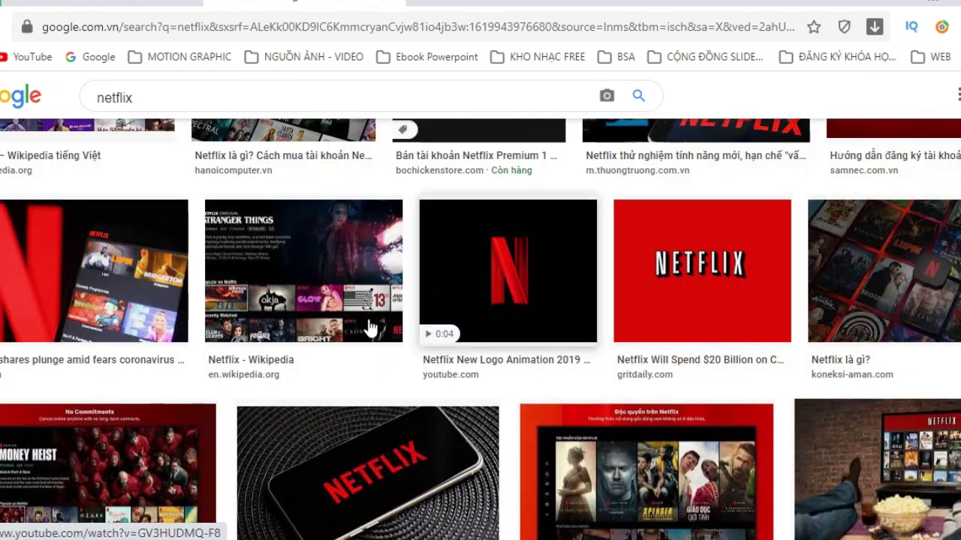
scroll(621, 343, down, 3)
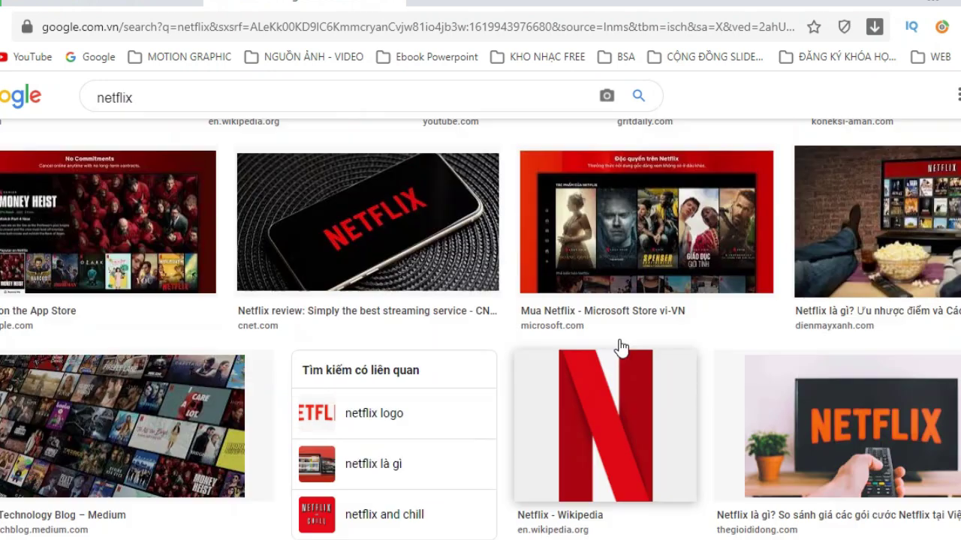
scroll(620, 345, up, 15)
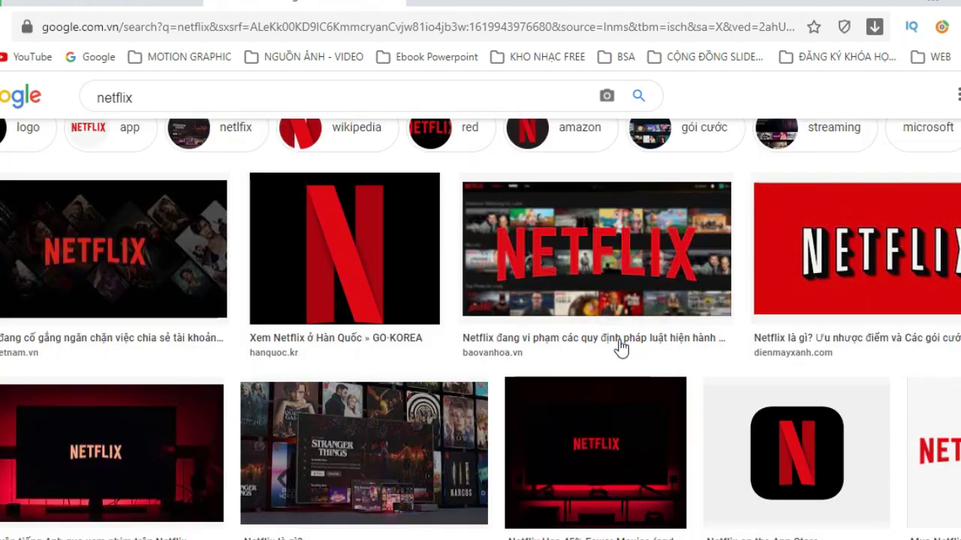
scroll(621, 345, down, 3)
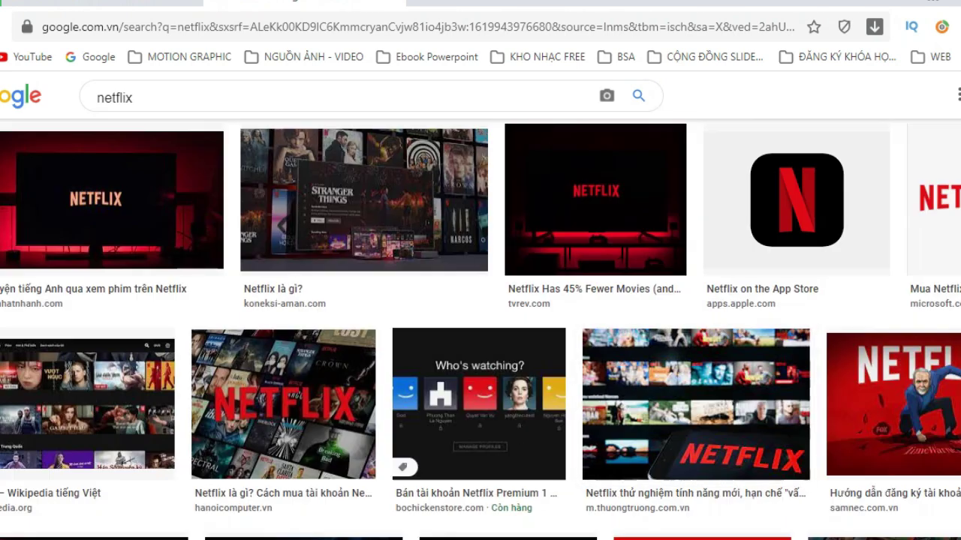
Back in PowerPoint, select the Option 1–4 profile pictures on the Who's Watching slide
click(683, 525)
click(328, 364)
click(461, 359)
click(609, 358)
click(763, 361)
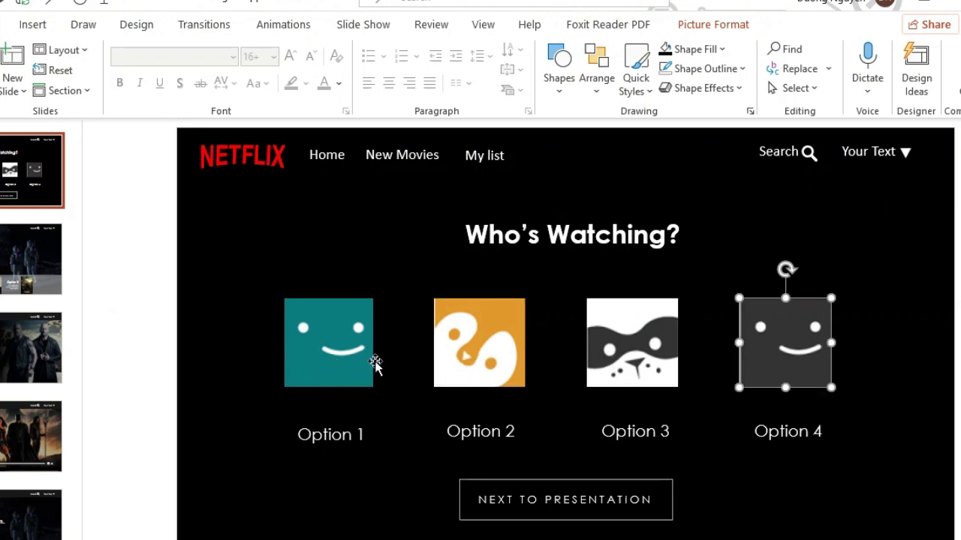
Return to the netflix image results and place the cursor in the search query
mouse_move(343, 539)
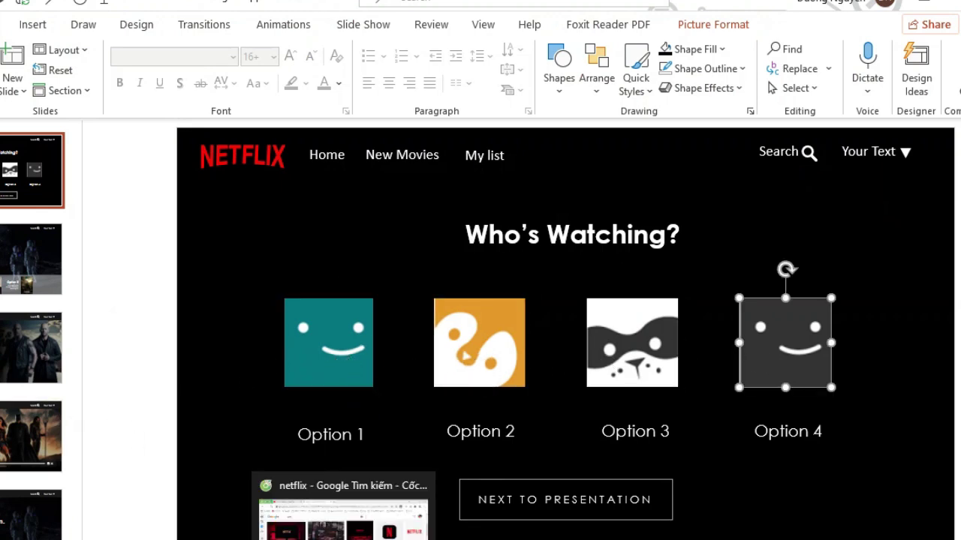
click(343, 514)
click(160, 97)
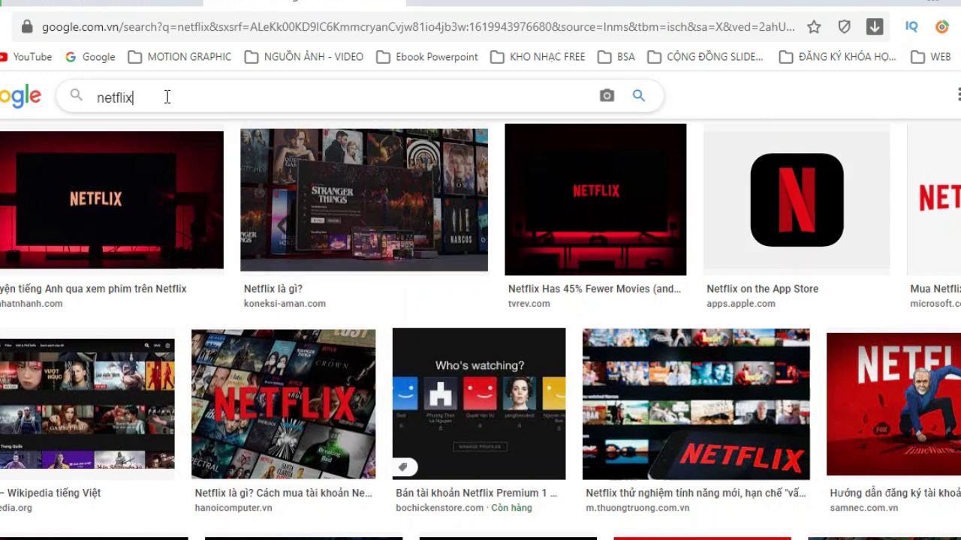
Search images for 'netflix user' and preview the Who's watching shared-account image
text(user)
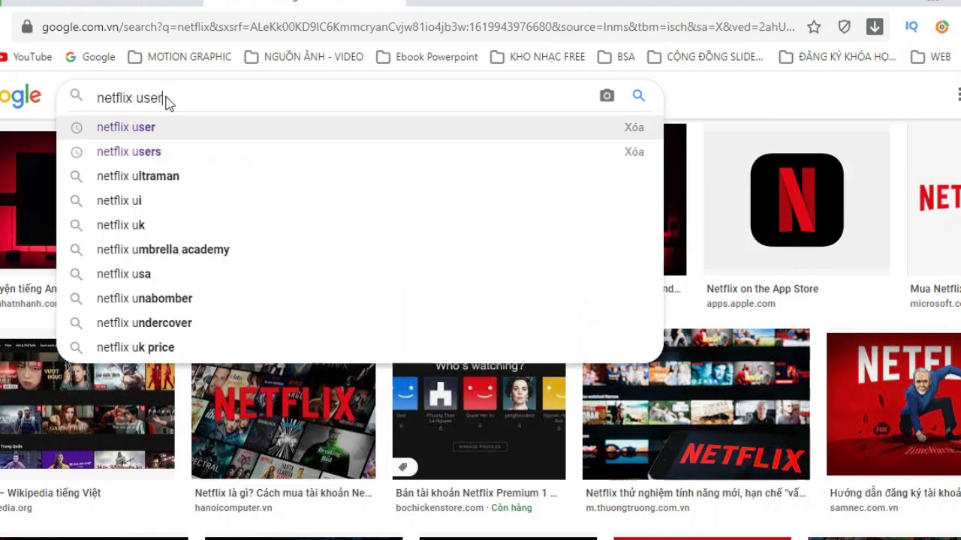
key(Return)
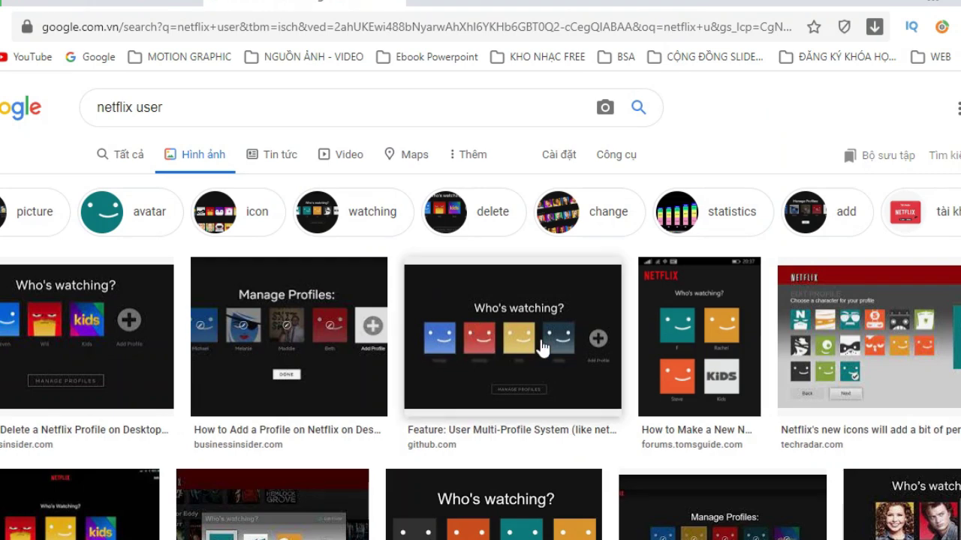
scroll(542, 349, down, 2)
click(530, 379)
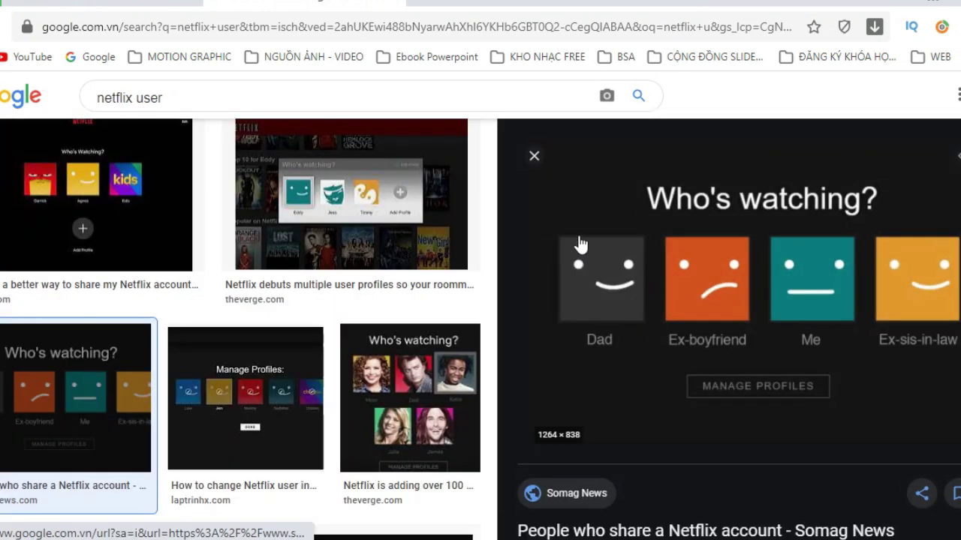
Scroll through the netflix user results, then return to the Netflix presentation
scroll(815, 307, down, 3)
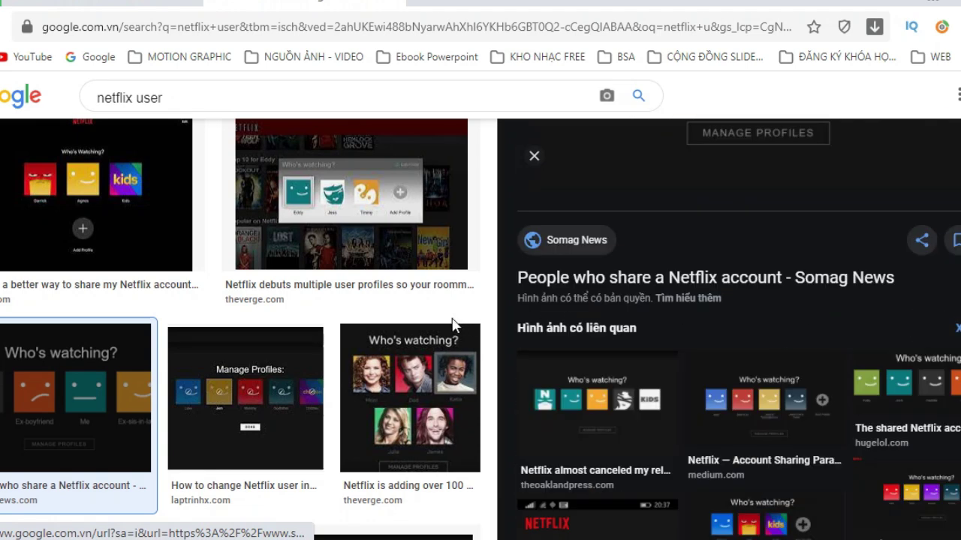
scroll(452, 325, down, 3)
scroll(343, 386, down, 3)
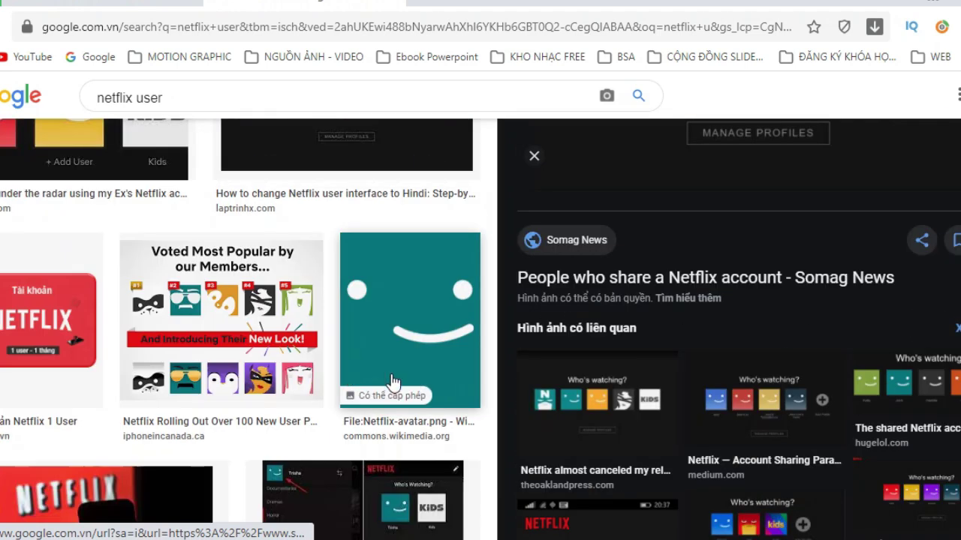
scroll(761, 409, down, 4)
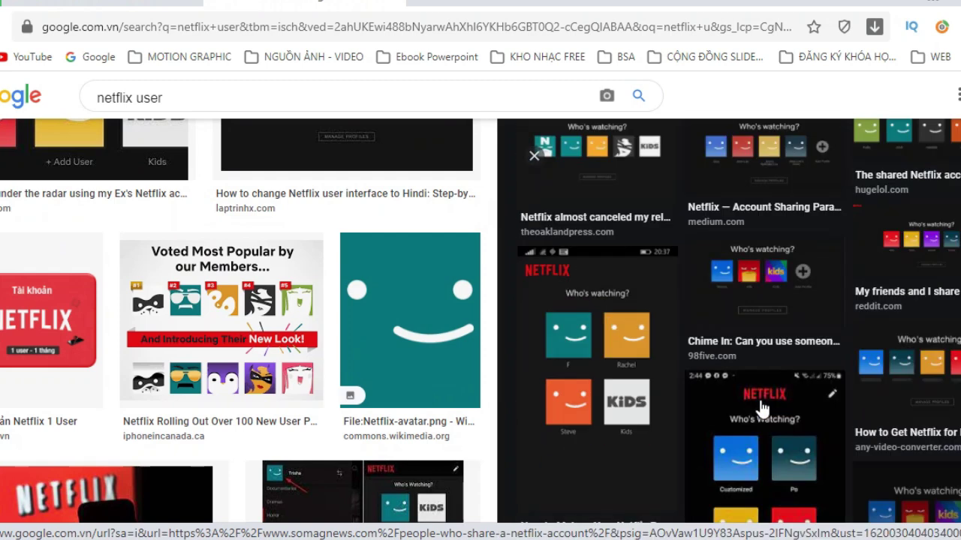
scroll(761, 409, down, 3)
scroll(365, 400, down, 3)
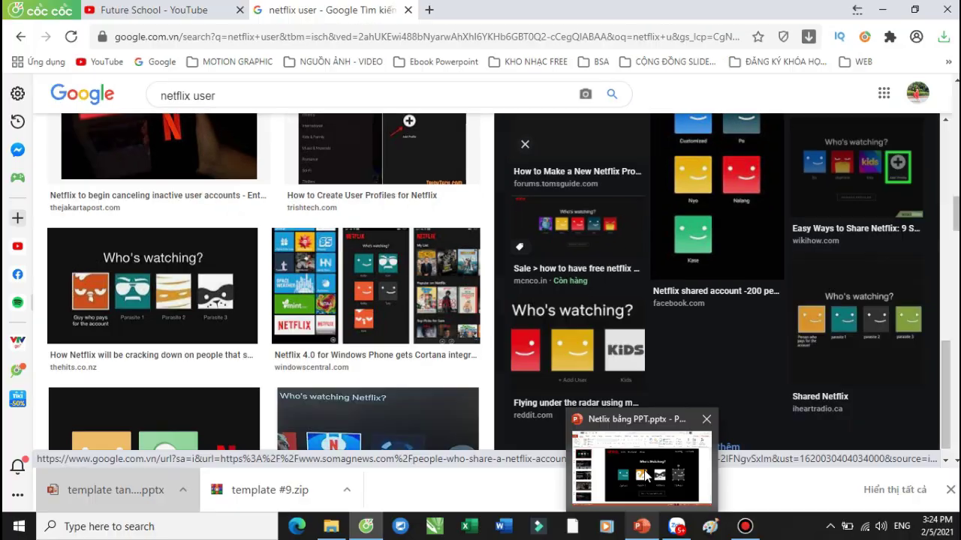
click(647, 504)
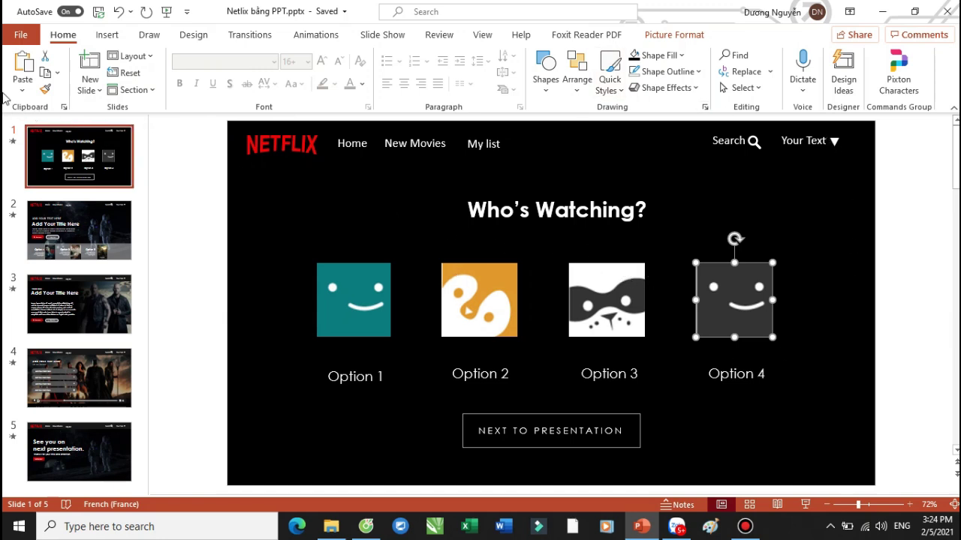
Create a new blank presentation and delete both empty placeholders
click(21, 34)
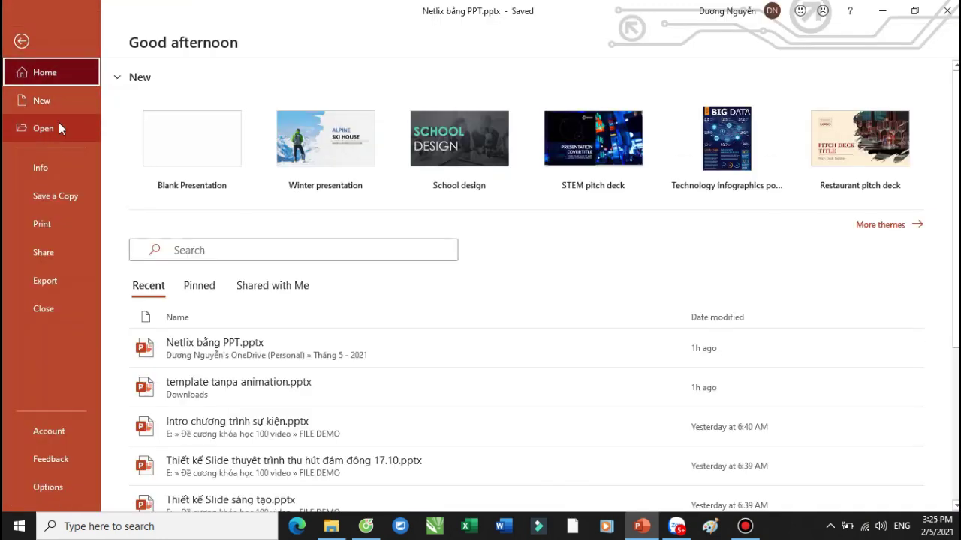
click(45, 100)
click(228, 147)
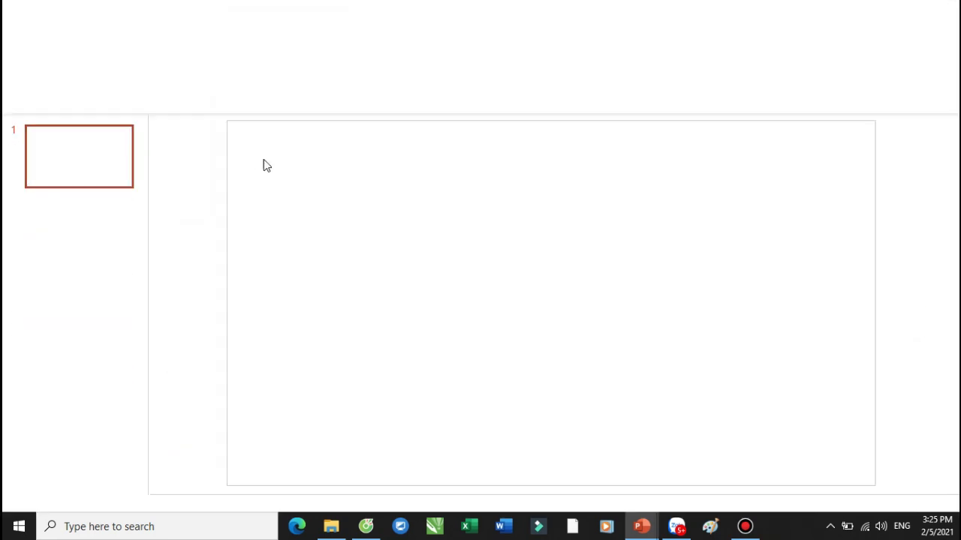
drag(266, 156, 833, 434)
key(Delete)
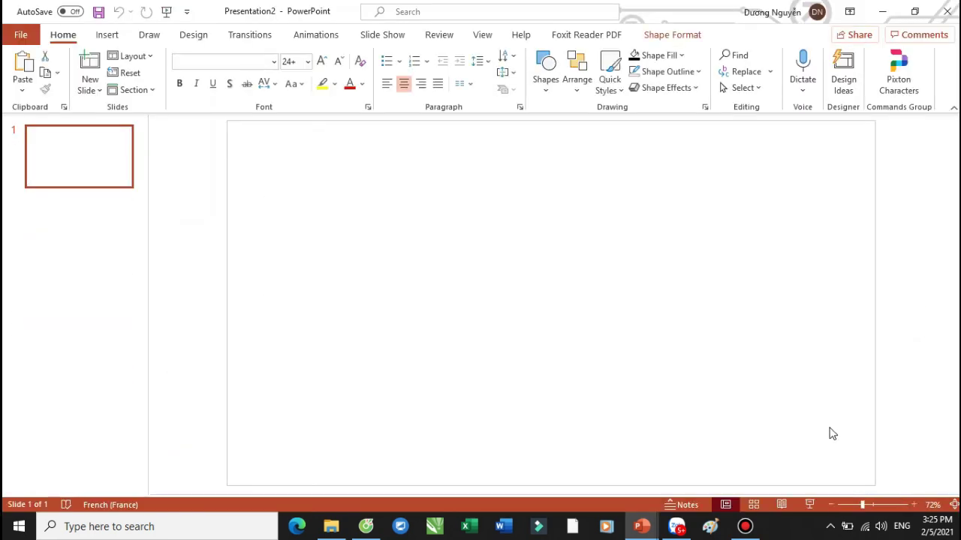
Give every slide a solid black background
right_click(554, 248)
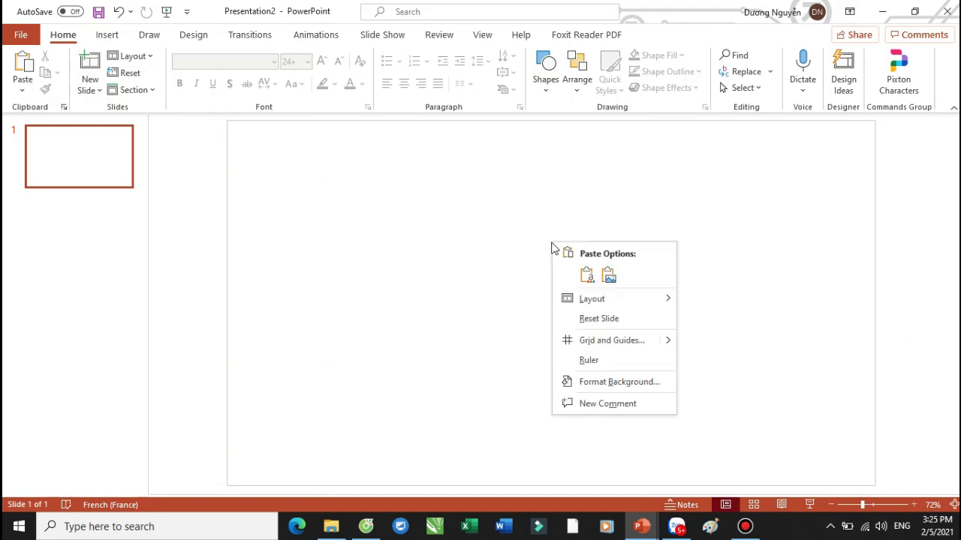
click(629, 387)
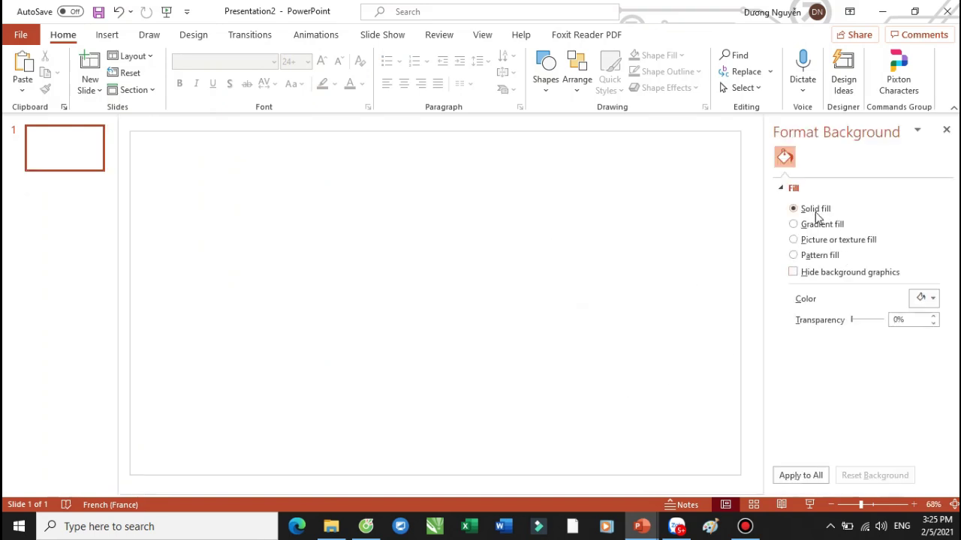
click(931, 303)
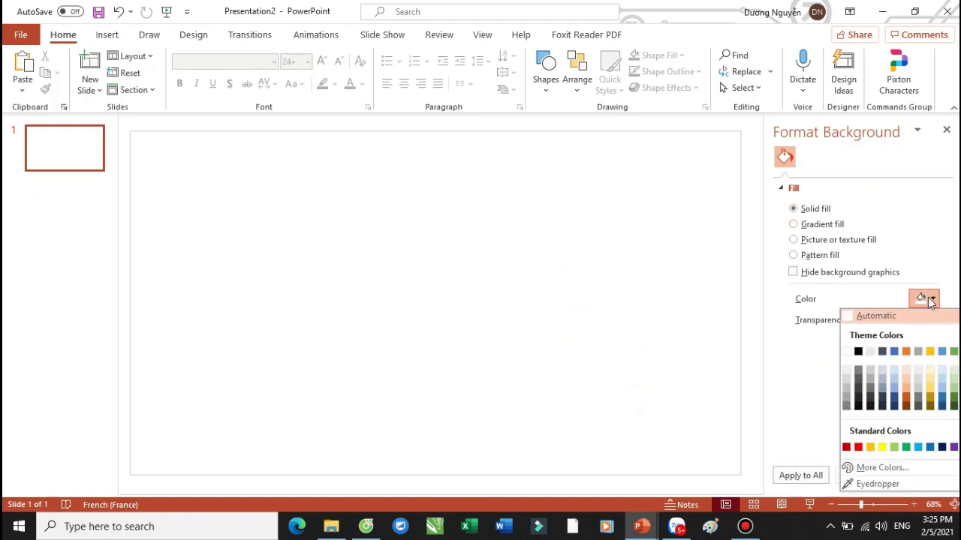
click(857, 357)
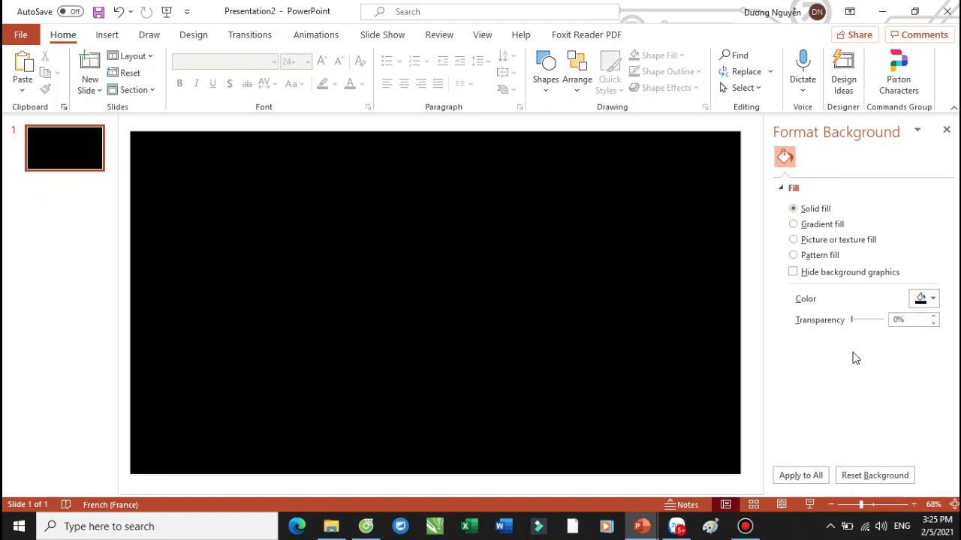
click(801, 476)
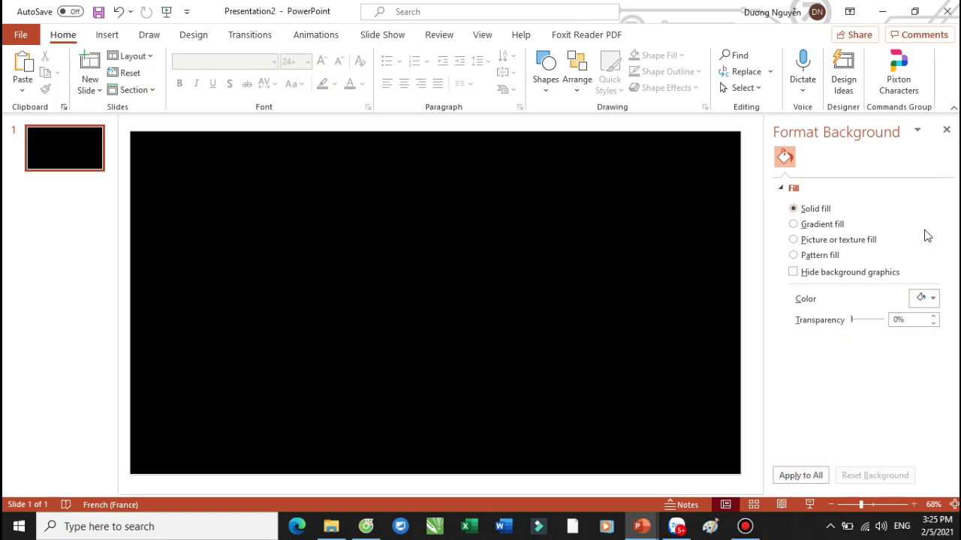
click(946, 131)
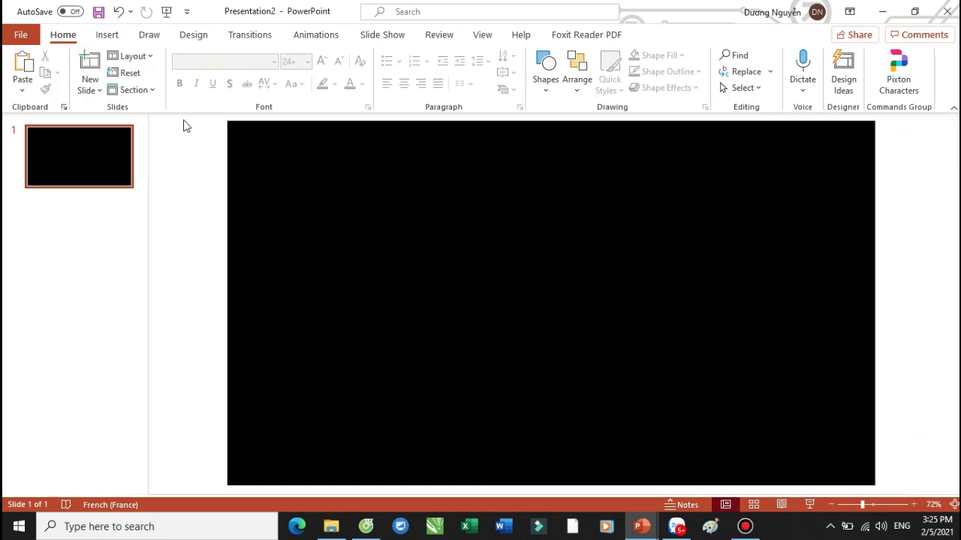
Add a blank second slide, then look at the Netlix bằng PPT deck for reference
click(90, 85)
click(123, 279)
click(69, 148)
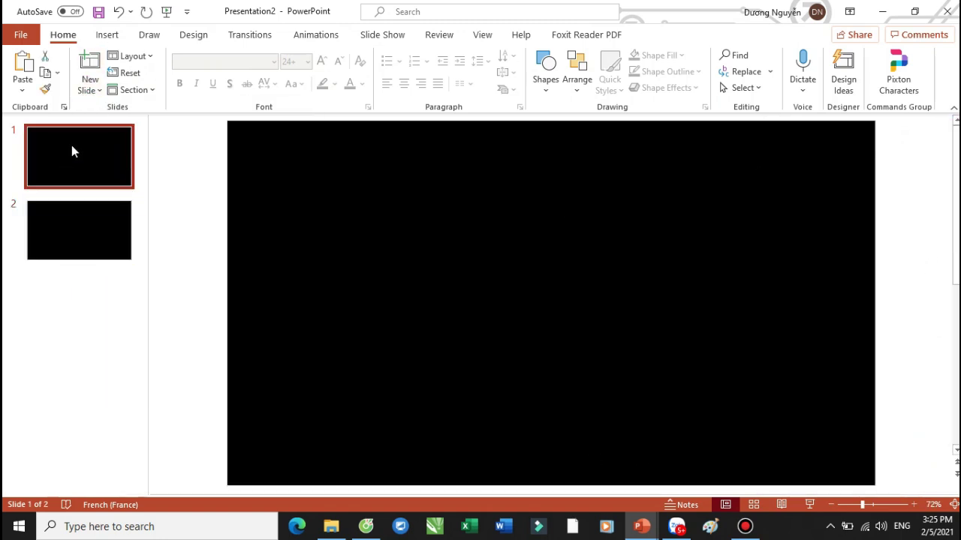
mouse_move(641, 526)
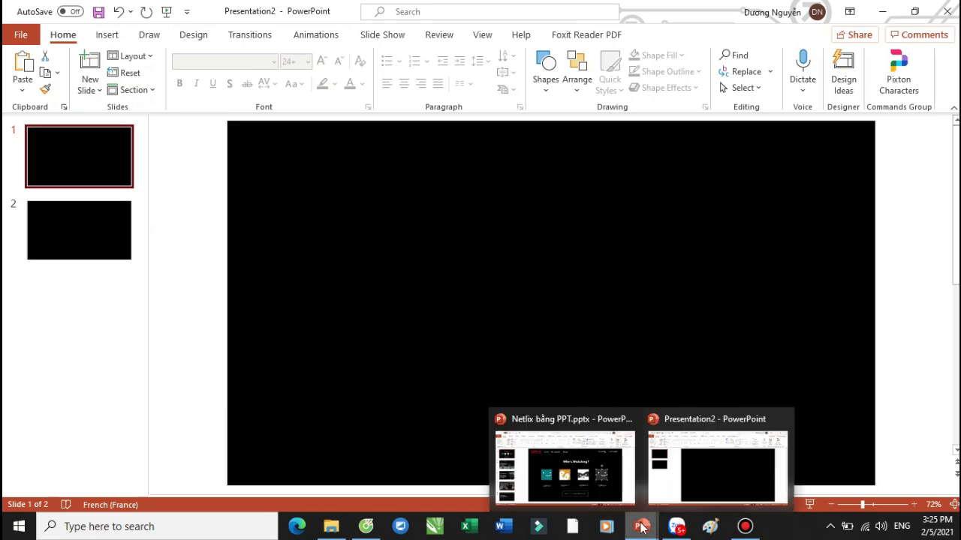
click(565, 440)
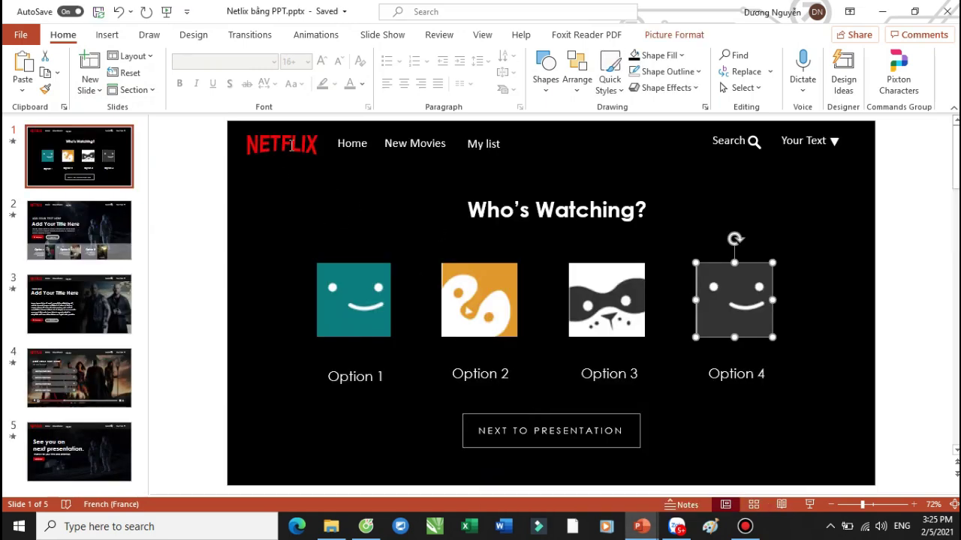
In Presentation2, draw a text box near the slide centre and type Netflix in red
mouse_move(641, 526)
click(705, 455)
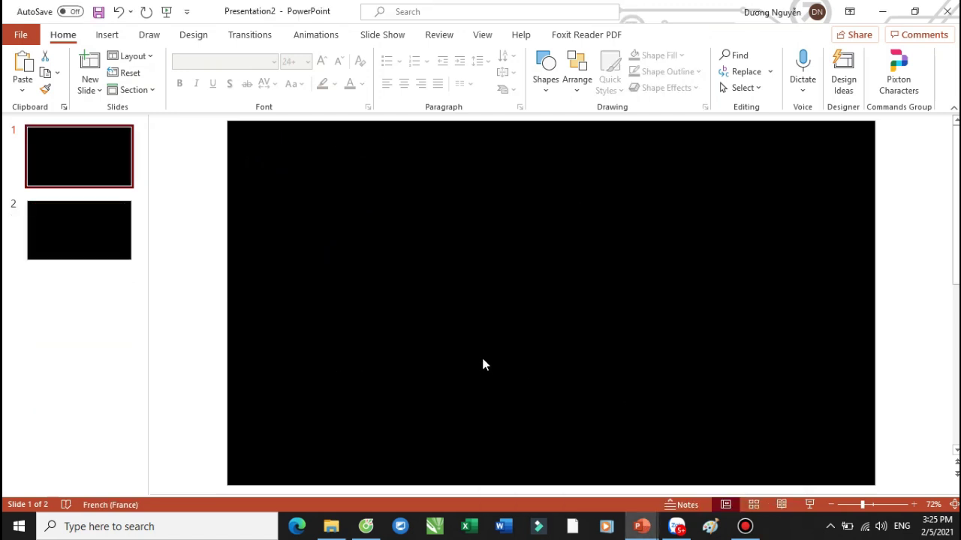
click(546, 71)
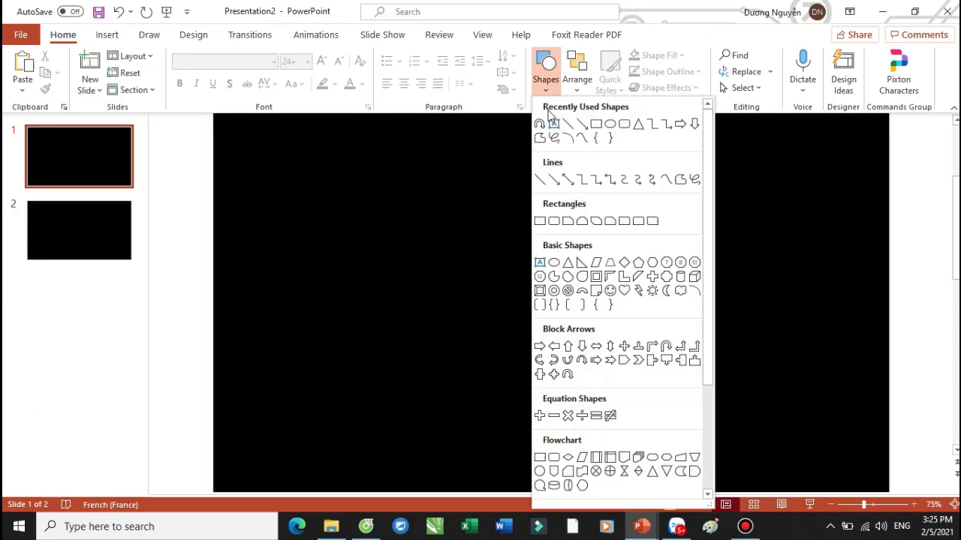
click(549, 123)
drag(411, 208, 583, 259)
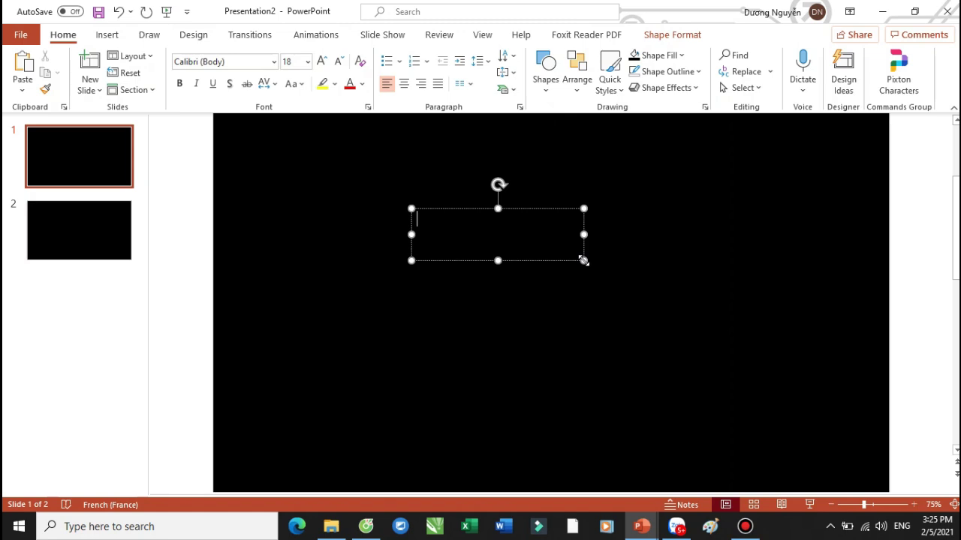
click(349, 83)
text(Netflix)
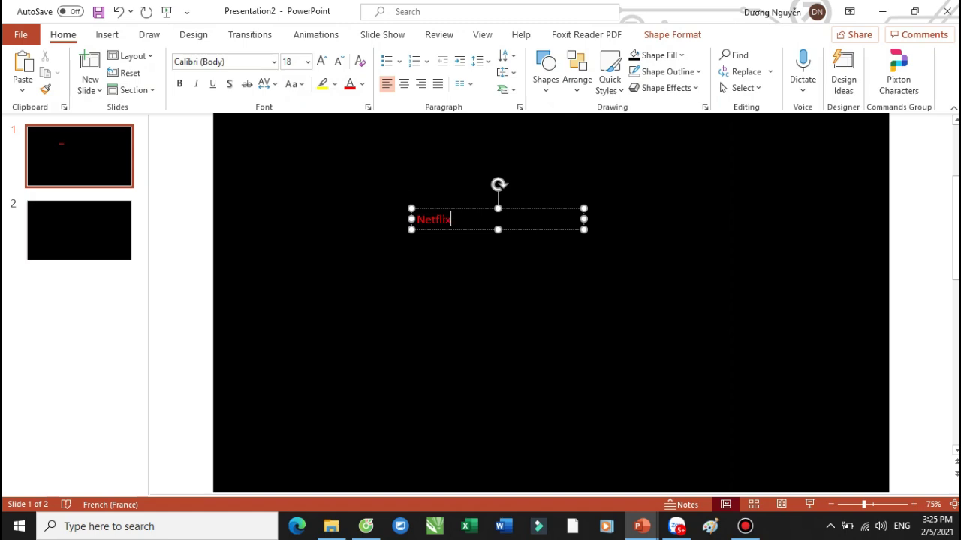
Enlarge the Netflix text to 48 pt and change it to UPPERCASE
key(ctrl+a)
click(321, 61)
click(320, 61)
click(321, 61)
click(320, 62)
click(320, 62)
click(320, 62)
click(320, 62)
click(321, 62)
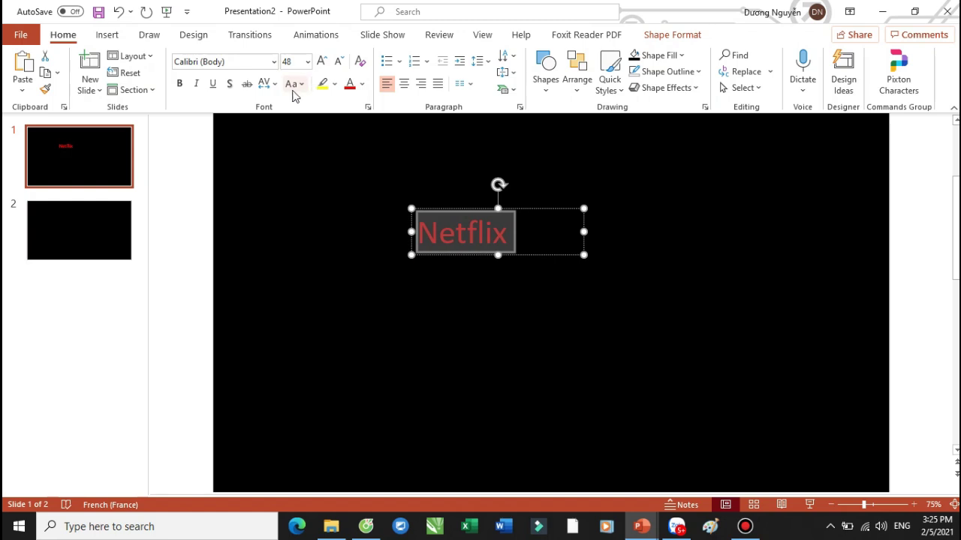
click(299, 86)
click(312, 139)
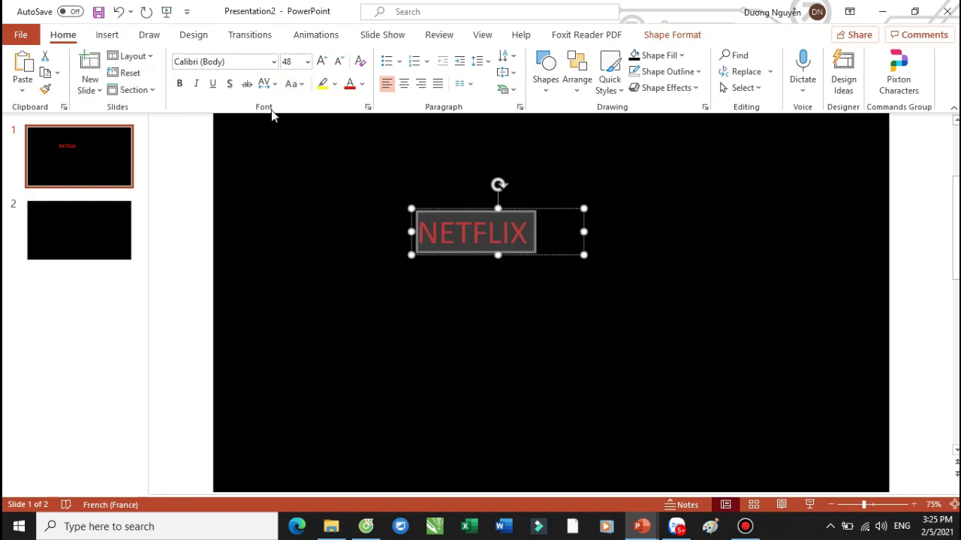
Change the NETFLIX font to SVN-Helvetica Neue, jumping to it by typing svn in the font list
click(274, 62)
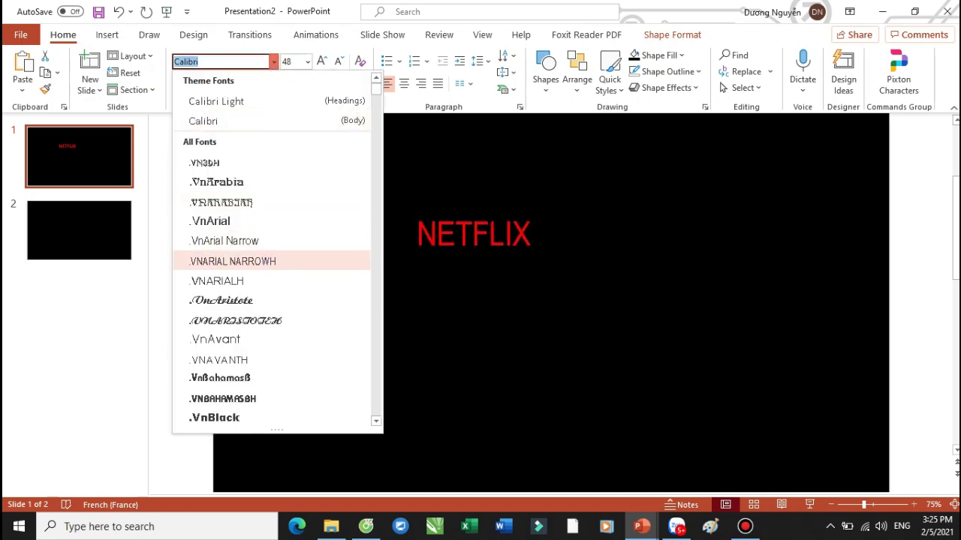
text(snvn)
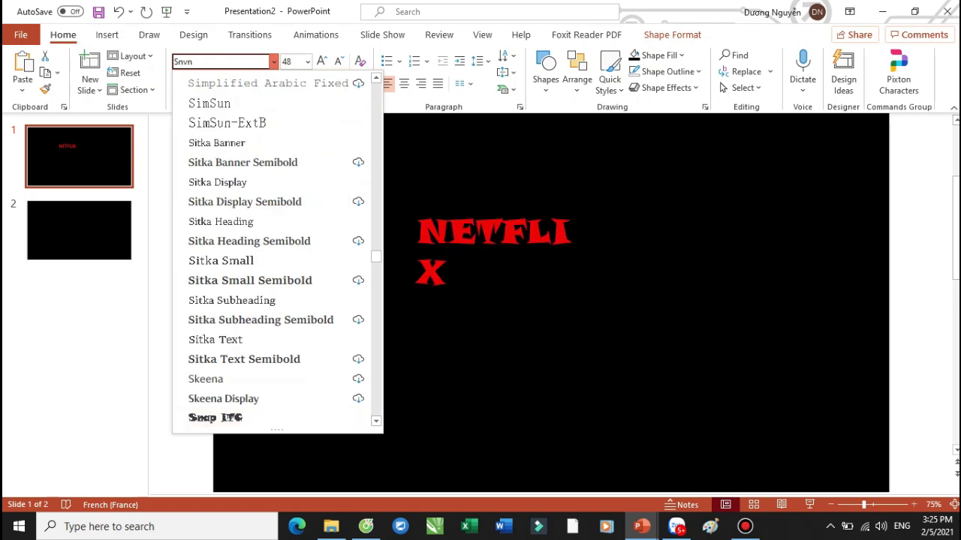
key(BackSpace)
key(BackSpace)
text(vn)
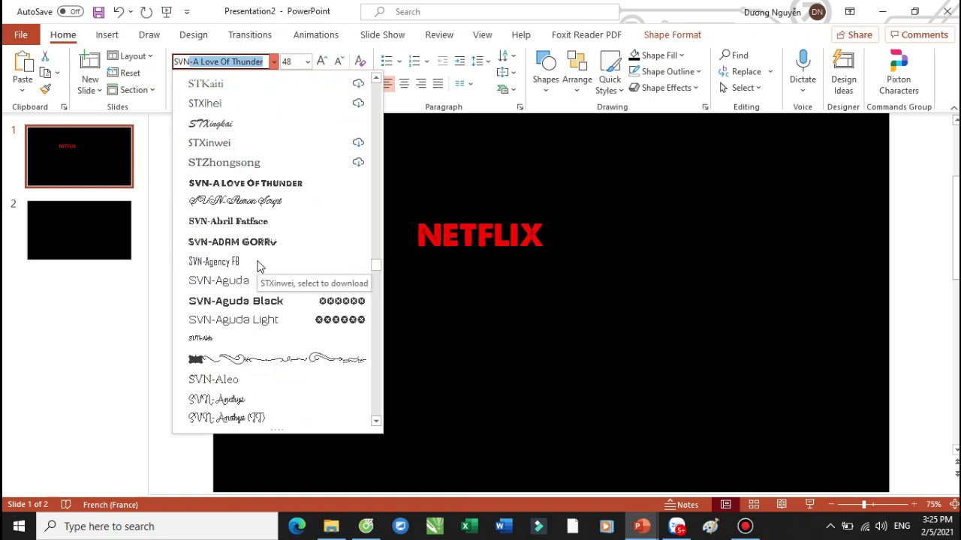
scroll(257, 267, down, 10)
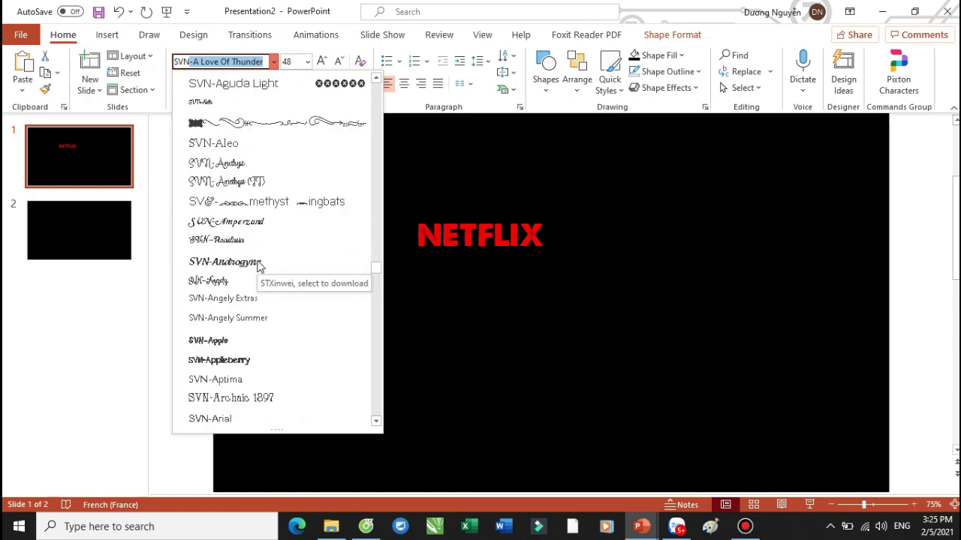
scroll(257, 267, down, 3)
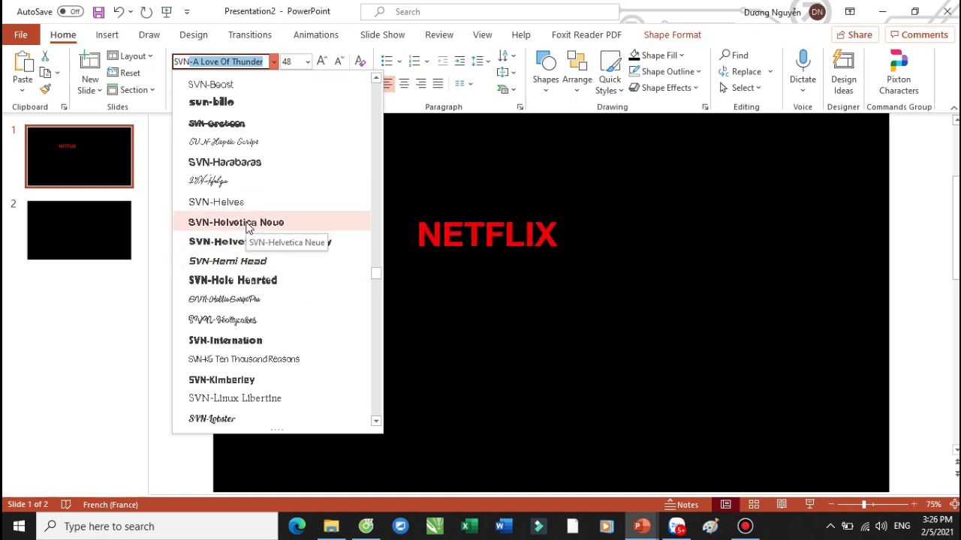
click(244, 225)
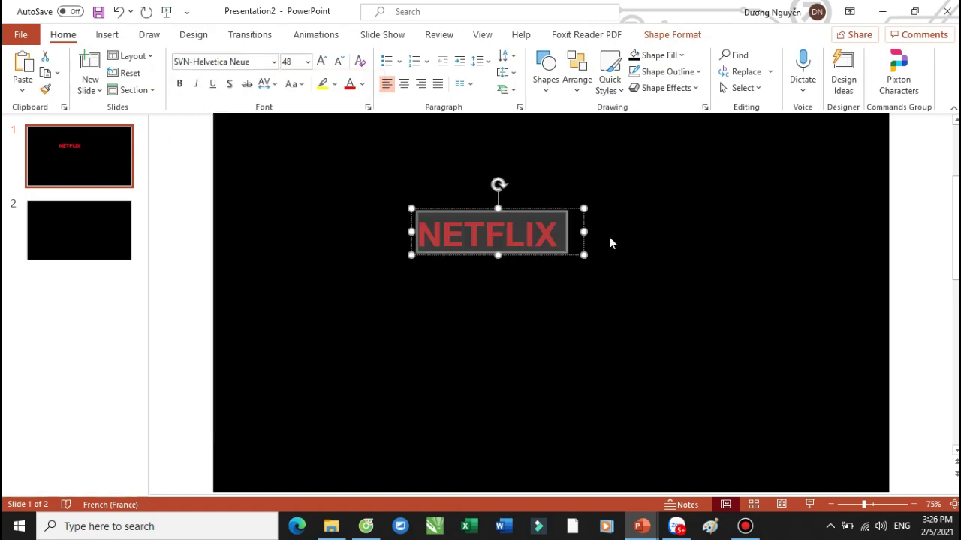
Centre-align NETFLIX and reduce it to 40 pt, undoing a trial narrowing of the box
click(404, 84)
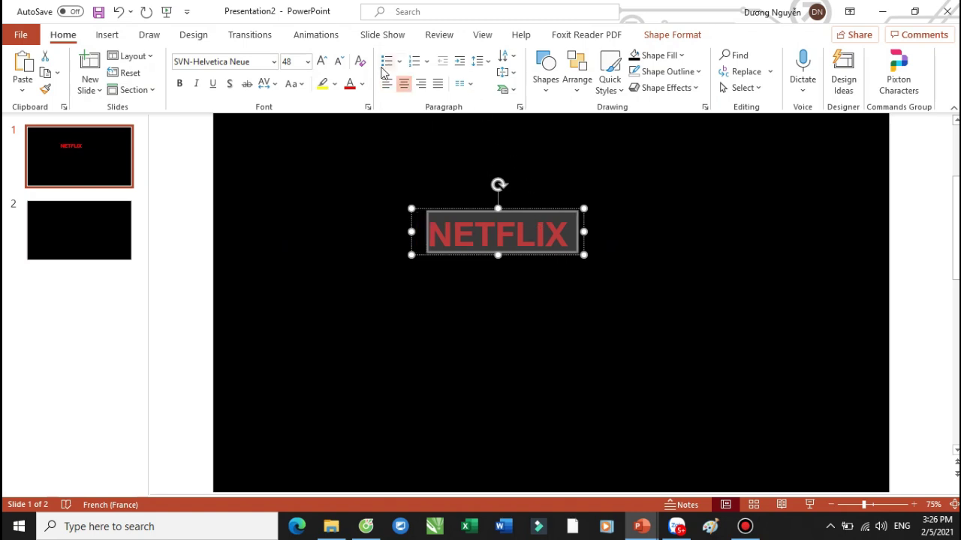
click(338, 62)
click(339, 63)
drag(584, 230, 334, 129)
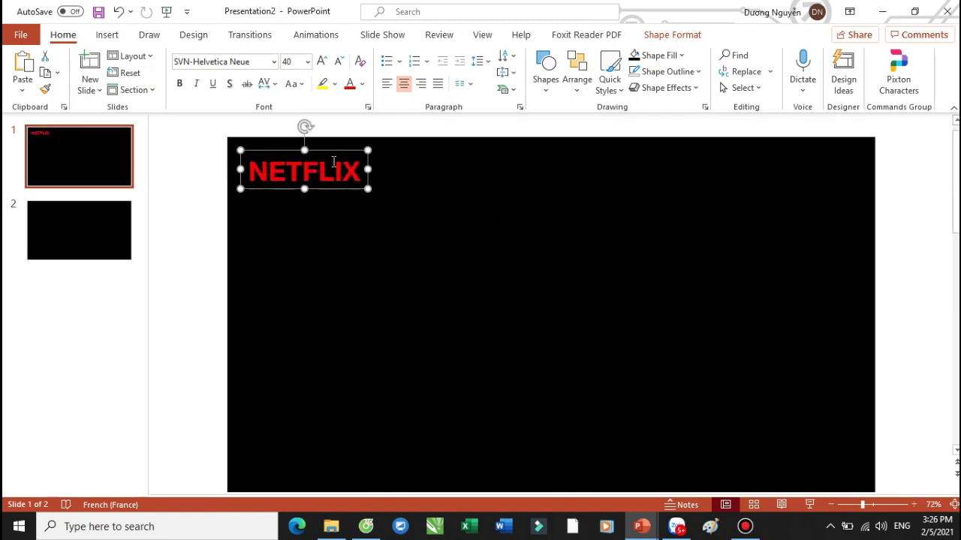
click(379, 166)
key(ctrl+z)
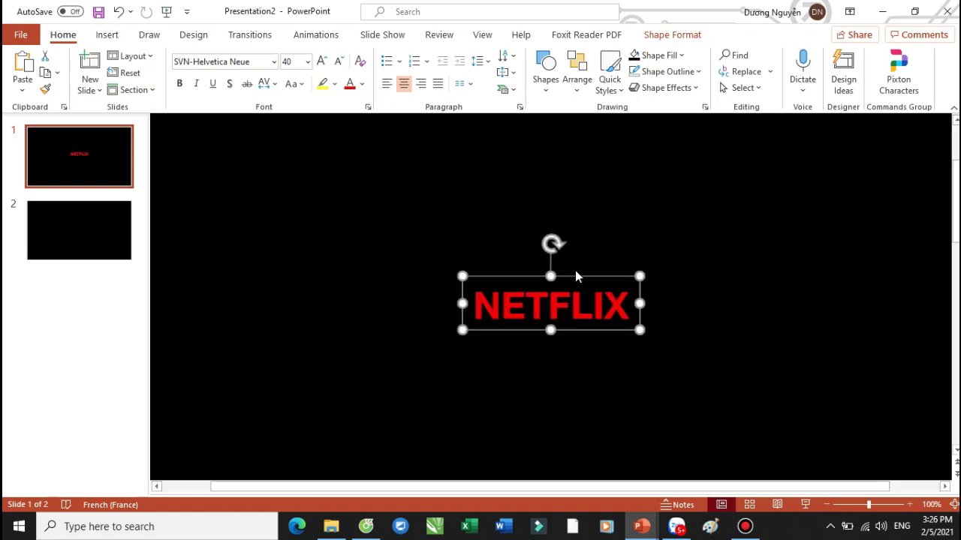
Shrink all the NETFLIX text to 36 pt and select the whole text box
click(576, 304)
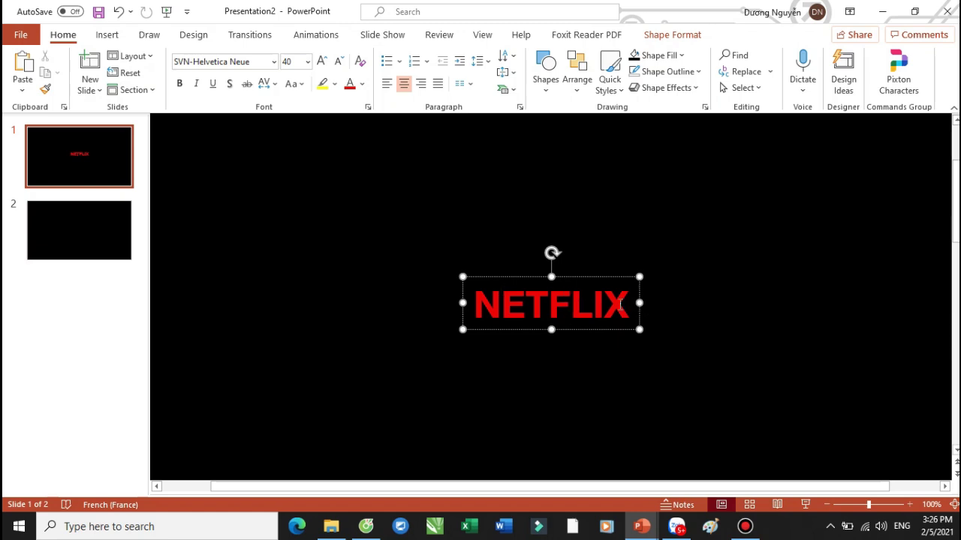
key(ctrl+a)
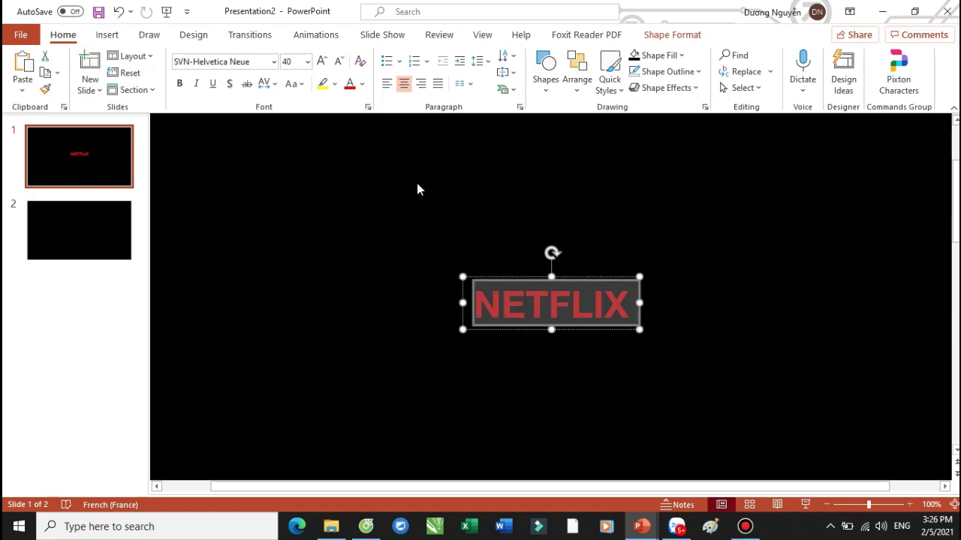
click(339, 62)
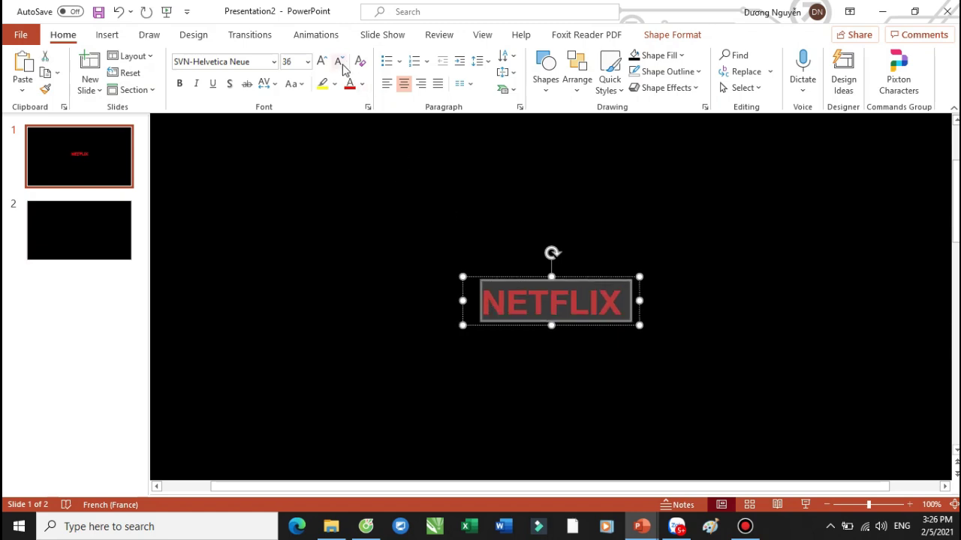
click(642, 302)
scroll(630, 307, up, 2)
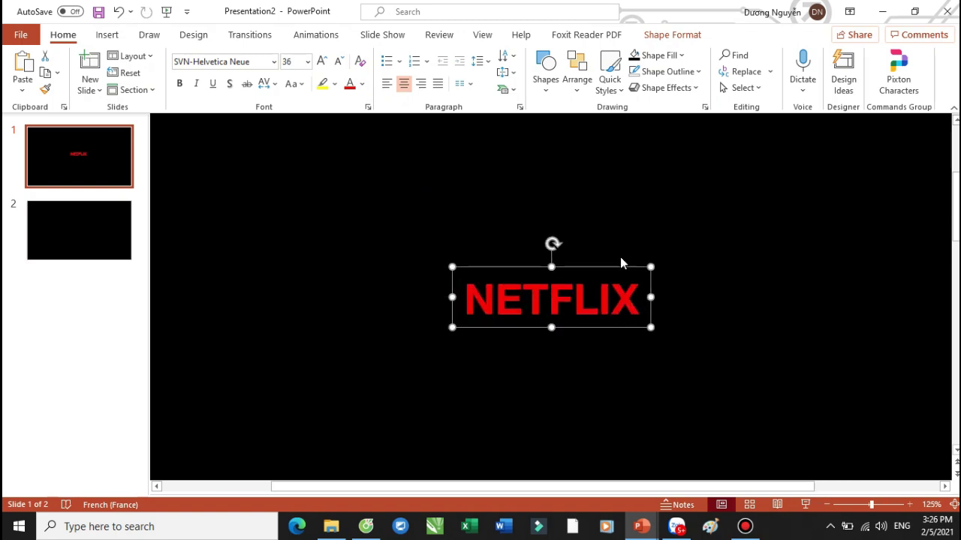
Apply the Deflate: Bottom warp to NETFLIX and drag its adjustment handle down to deepen the curve
click(677, 36)
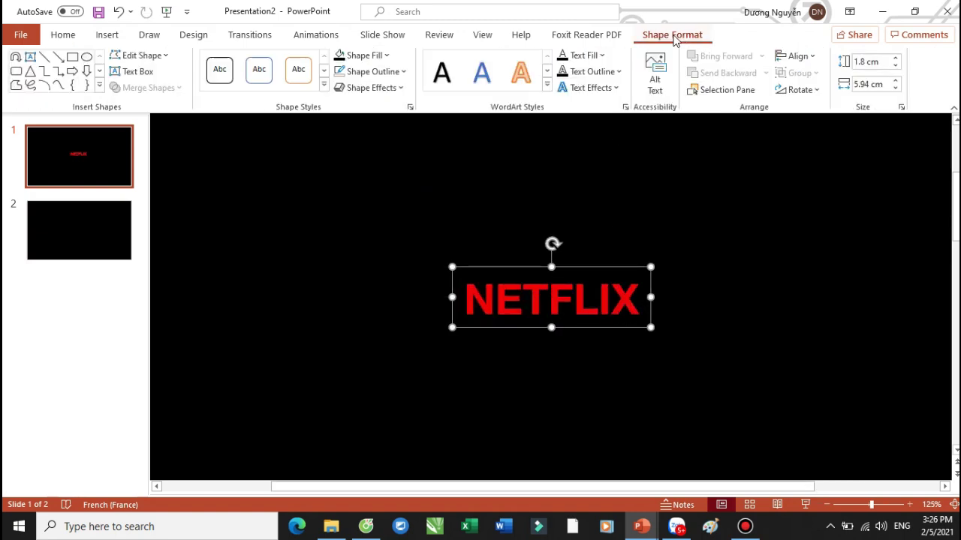
click(615, 88)
mouse_move(619, 292)
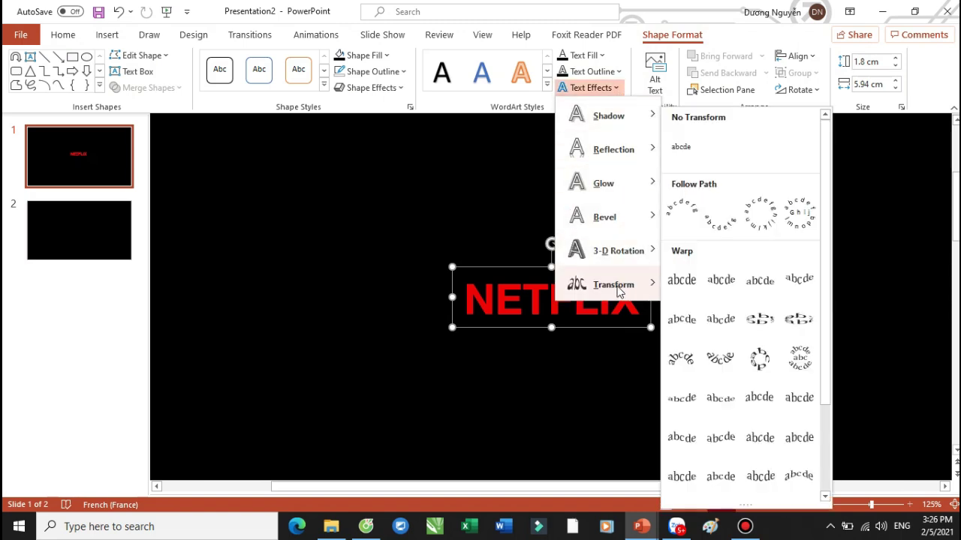
click(799, 475)
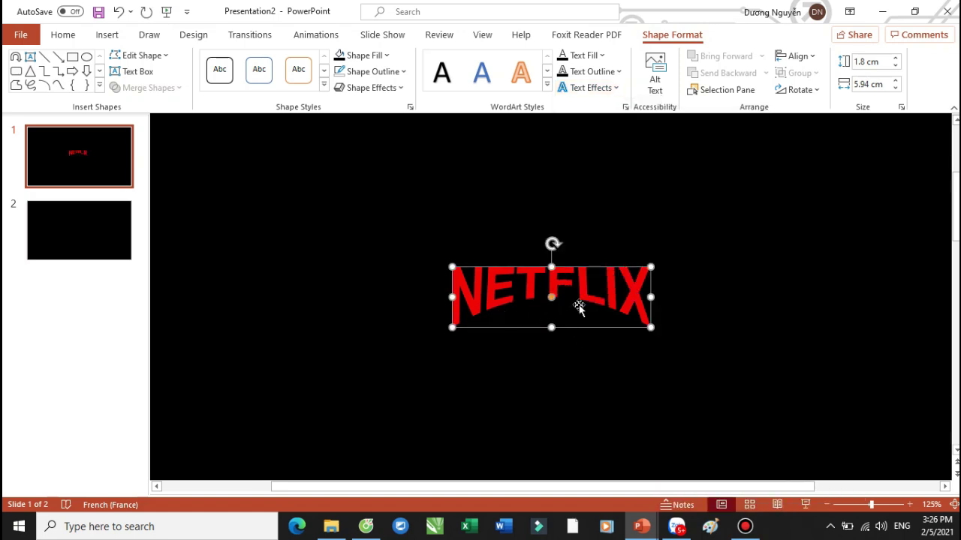
drag(553, 298, 553, 316)
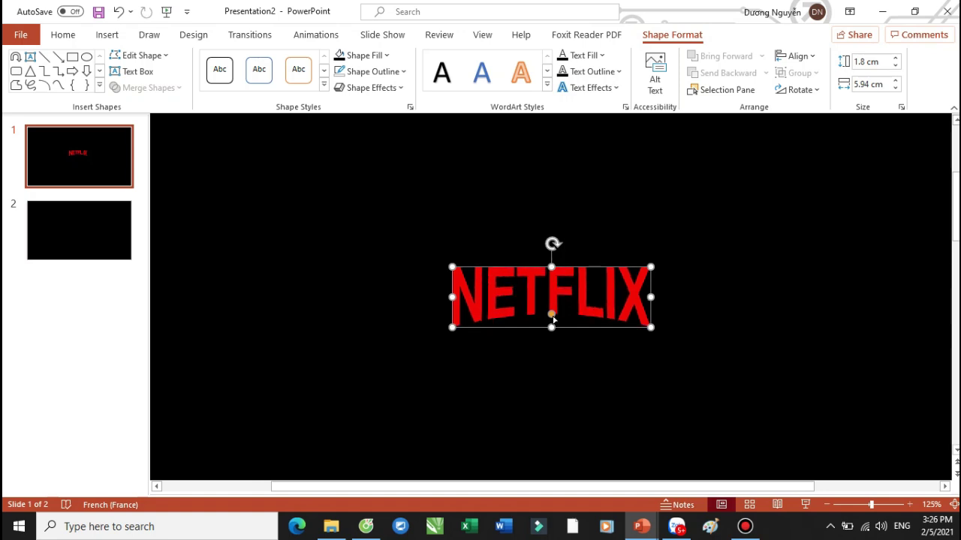
click(705, 334)
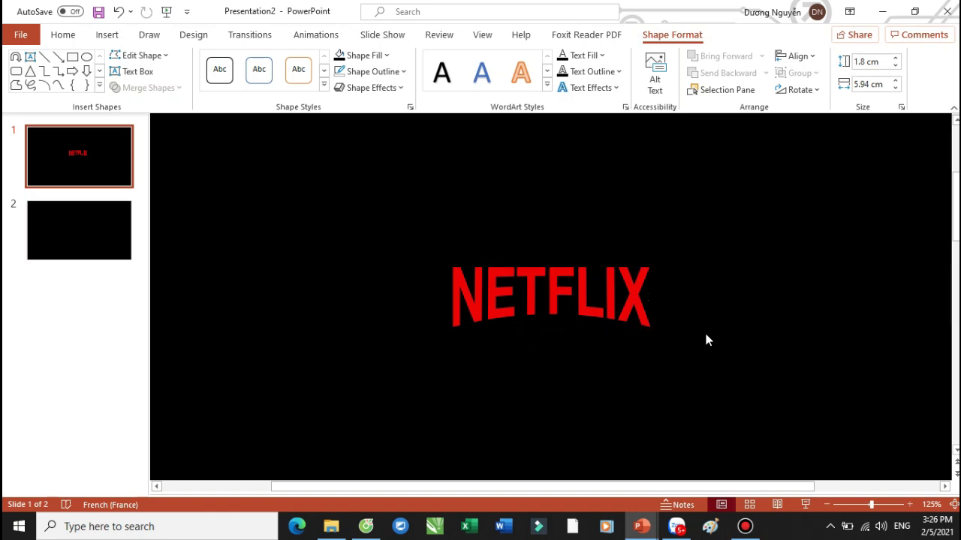
scroll(615, 334, down, 2)
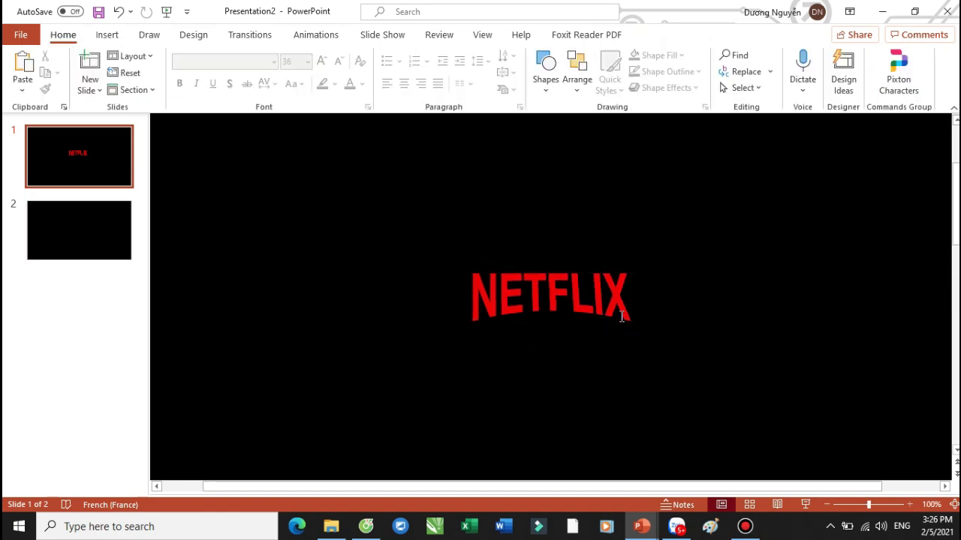
scroll(607, 315, down, 2)
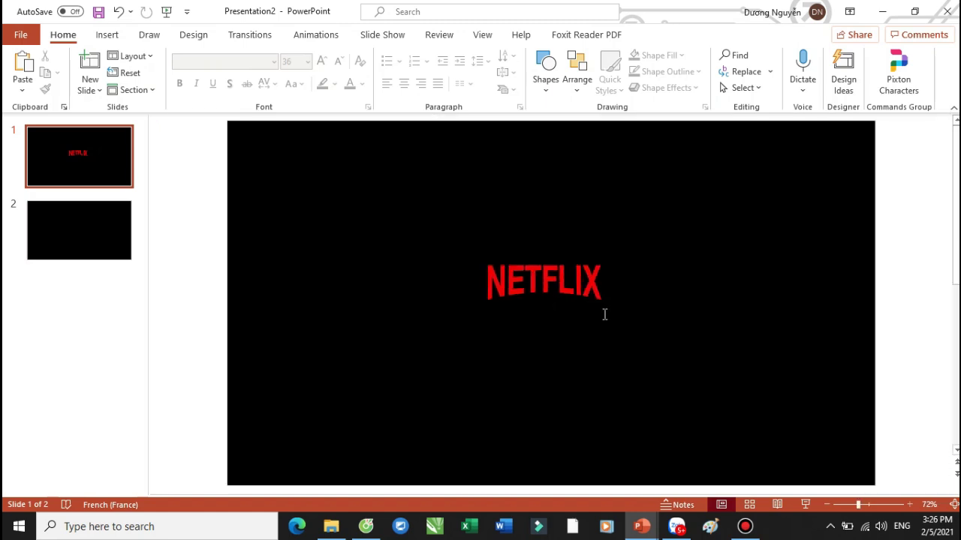
Try moving NETFLIX to the top-left corner, then undo the move and warp
click(548, 279)
drag(574, 264, 309, 127)
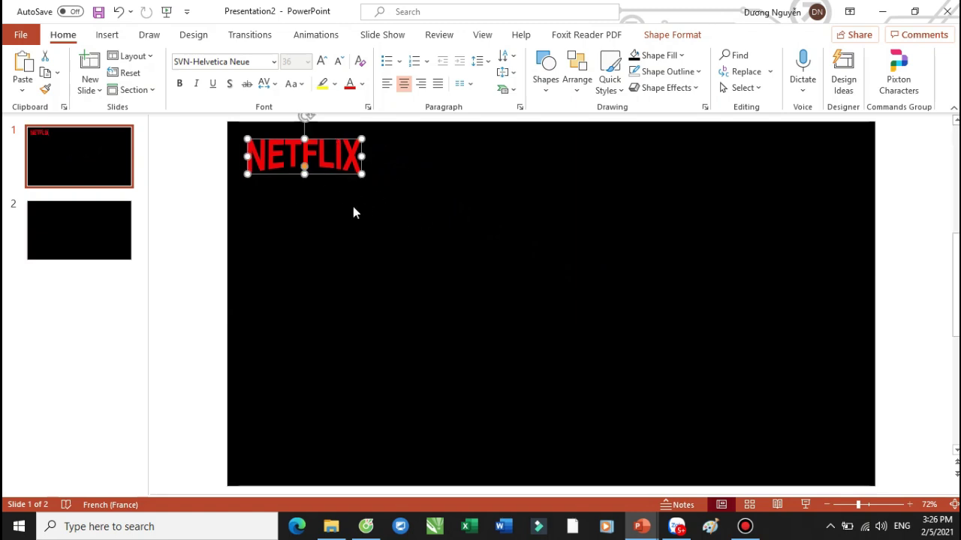
click(223, 172)
click(304, 159)
key(ctrl+z)
key(ctrl+z)
key(ctrl+z)
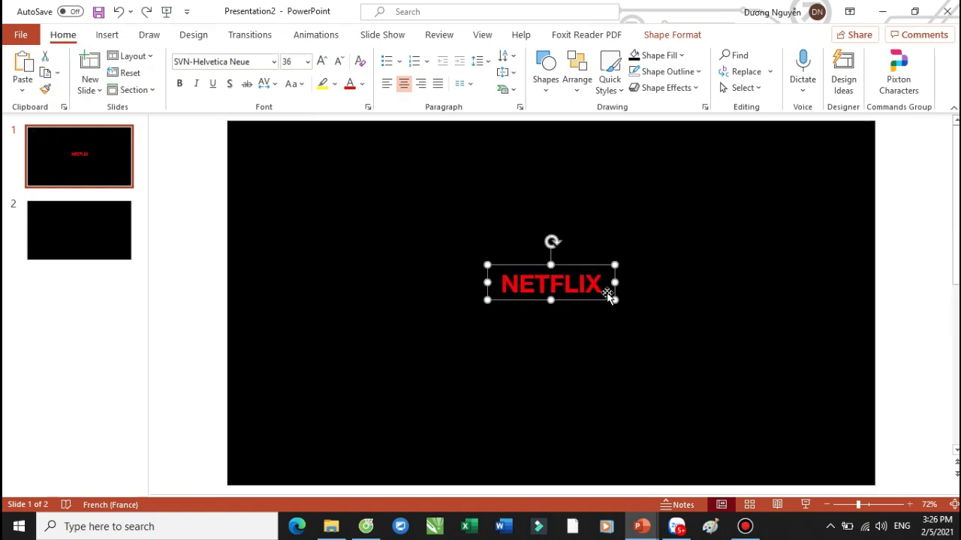
Narrow the NETFLIX box, shrink it to 32 then 28 pt, and place it top-left
drag(615, 282, 592, 287)
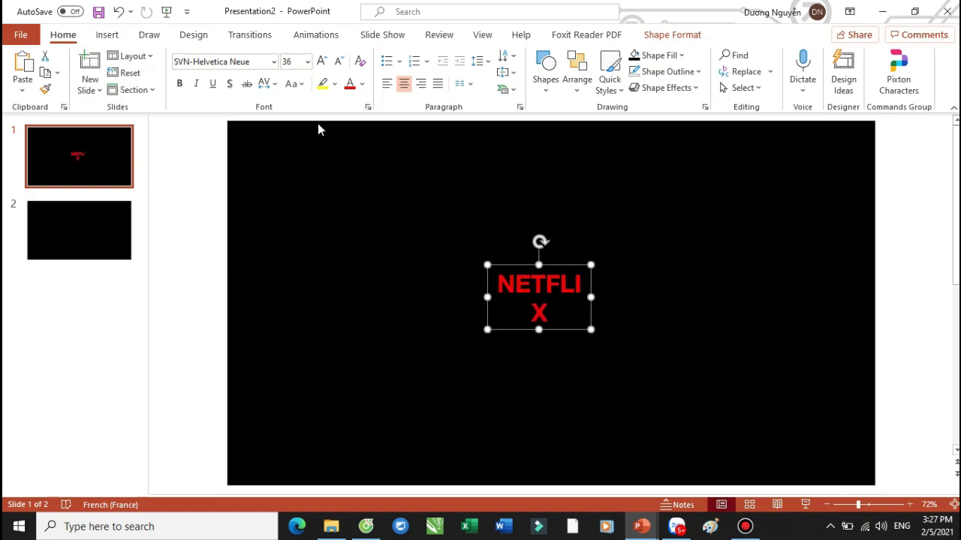
click(339, 61)
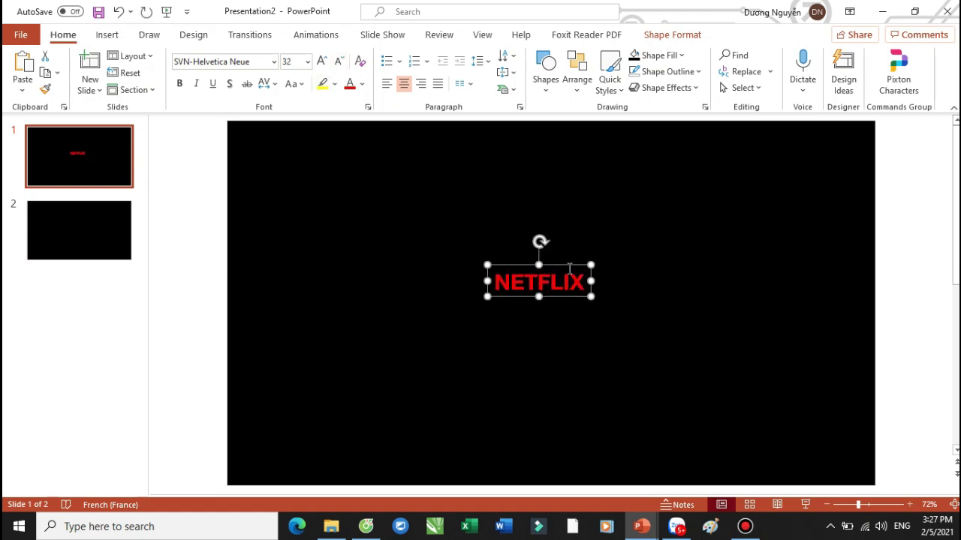
drag(570, 268, 324, 138)
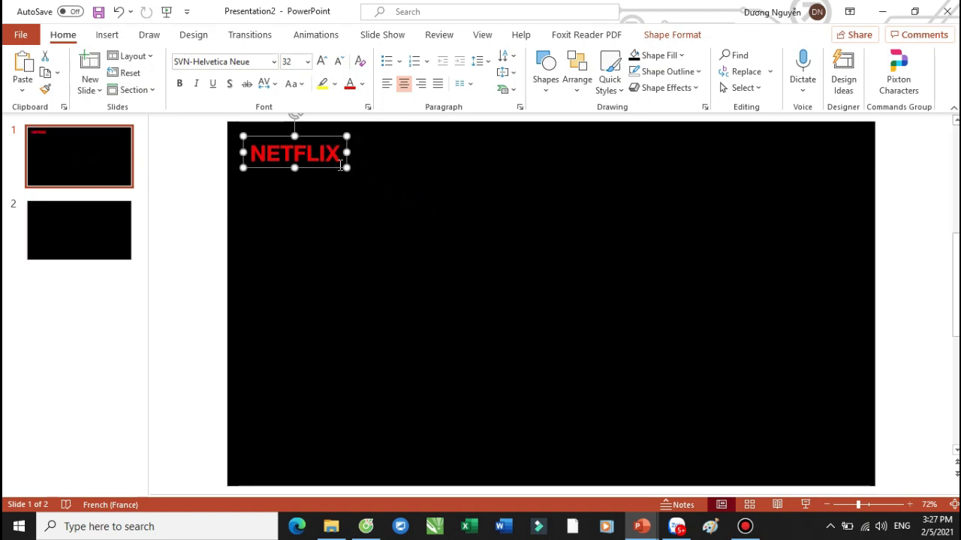
drag(337, 165, 333, 149)
click(338, 61)
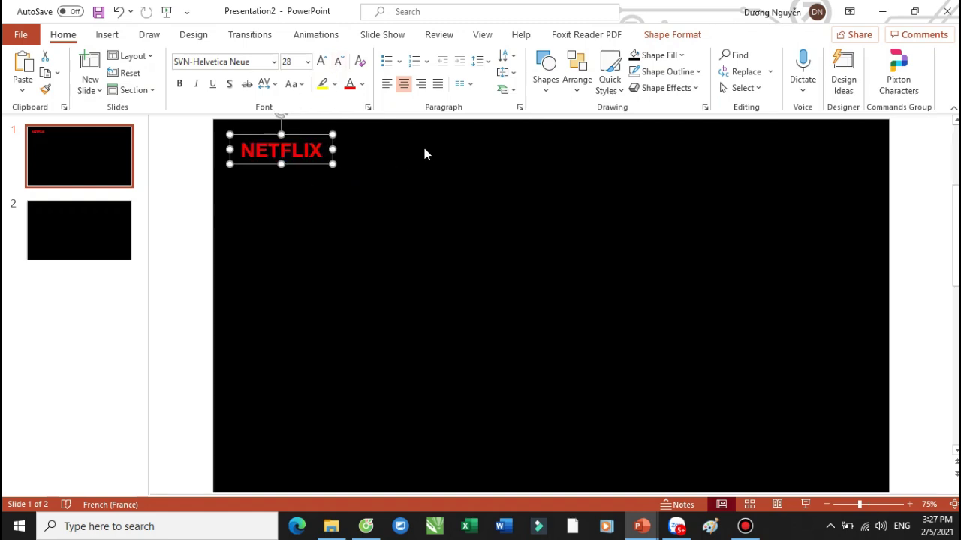
click(671, 35)
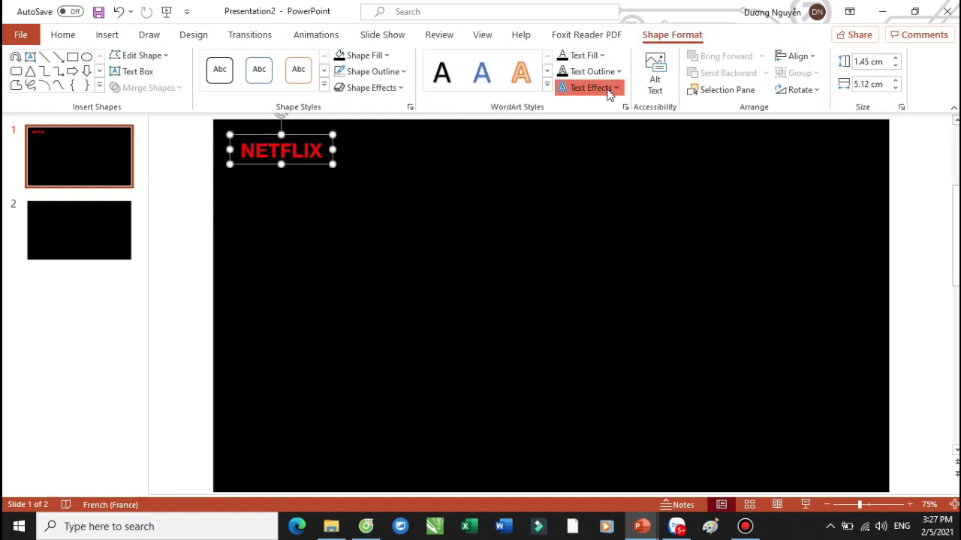
Give the NETFLIX logo the Deflate: Bottom warp again and flatten its curve with the handle
click(593, 88)
mouse_move(637, 285)
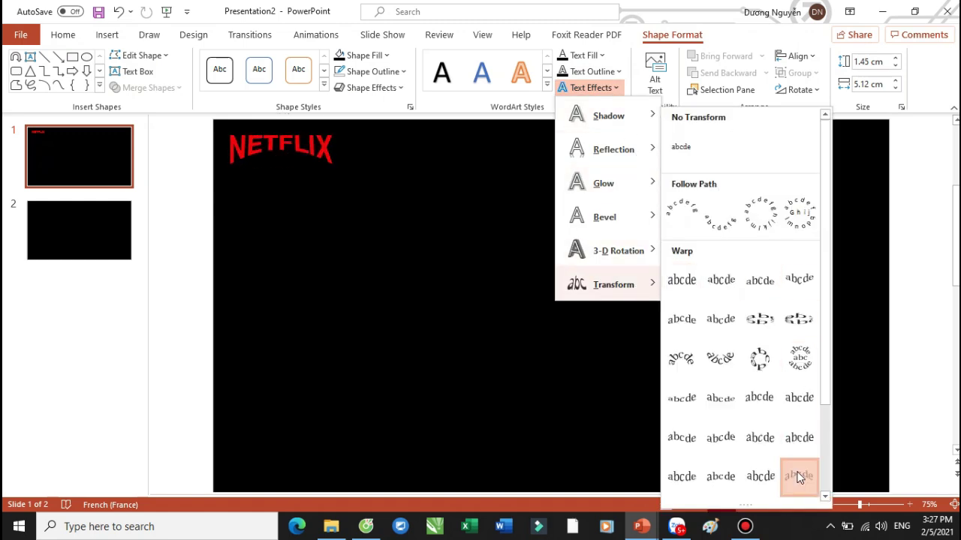
click(798, 476)
scroll(293, 177, up, 5)
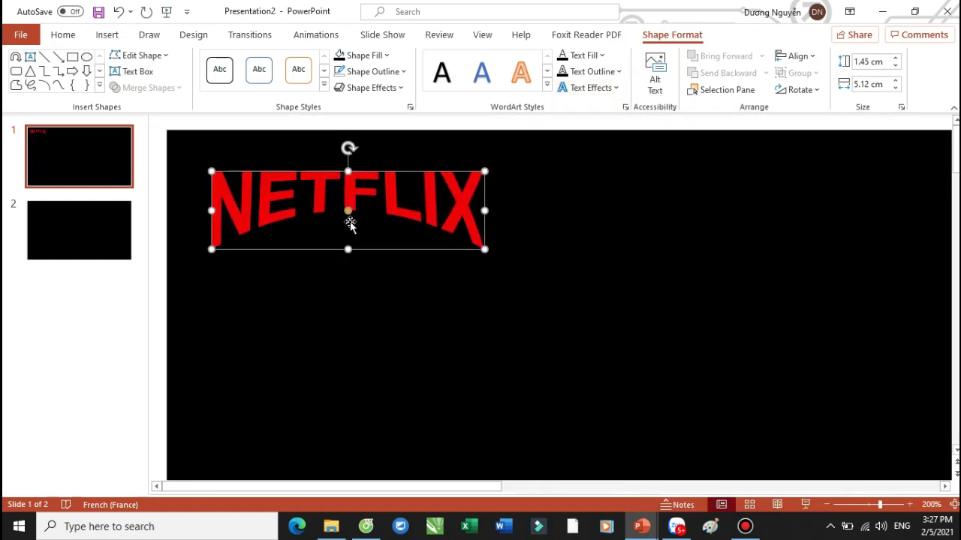
drag(349, 212, 349, 237)
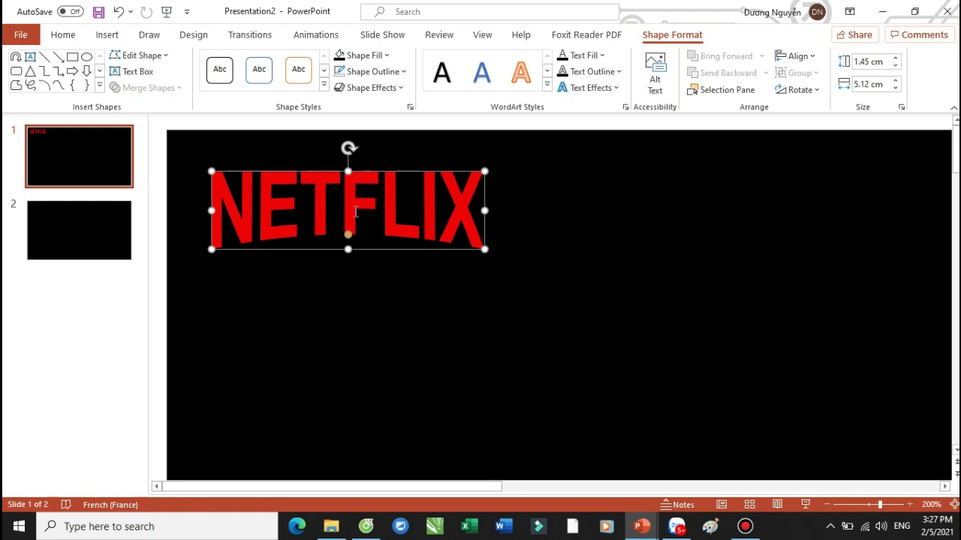
scroll(416, 211, down, 10)
scroll(416, 211, up, 3)
click(419, 163)
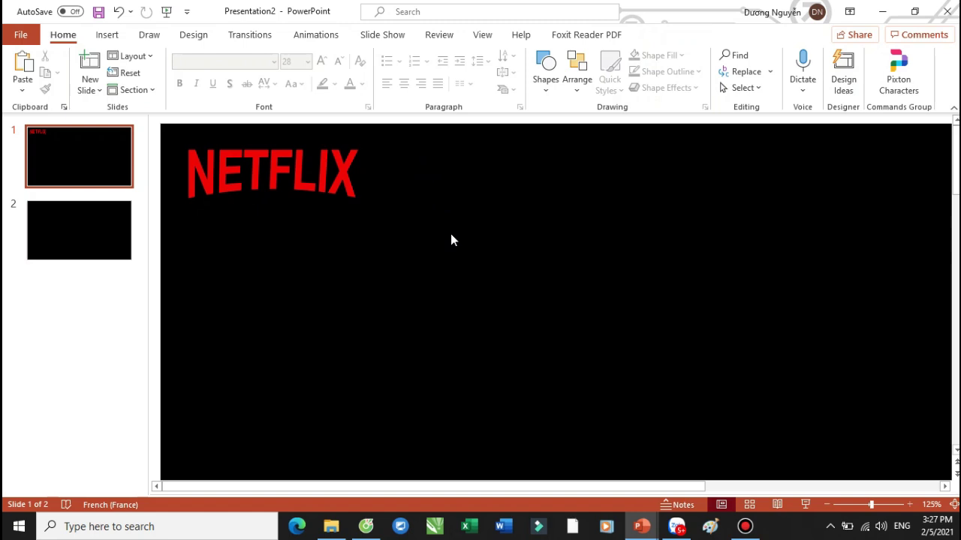
scroll(451, 234, down, 6)
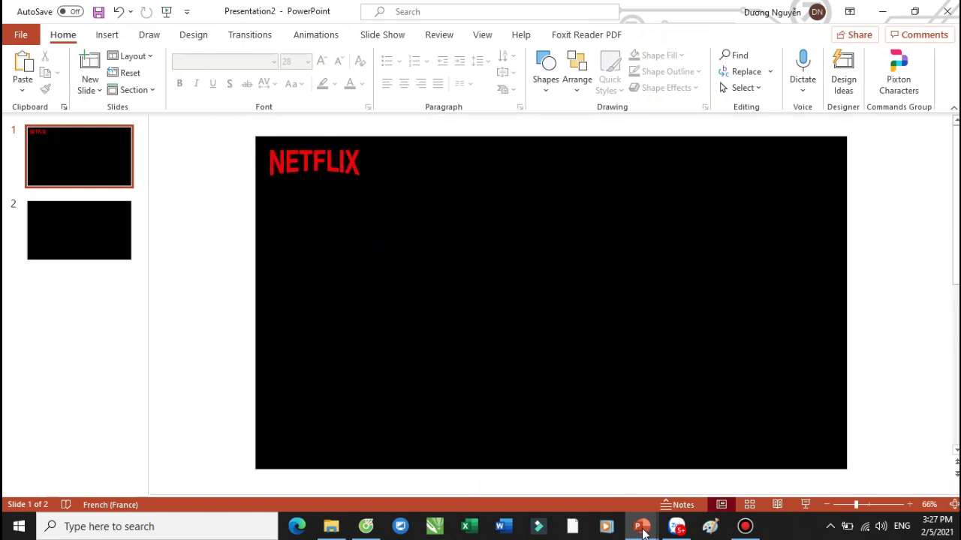
mouse_move(637, 523)
click(599, 479)
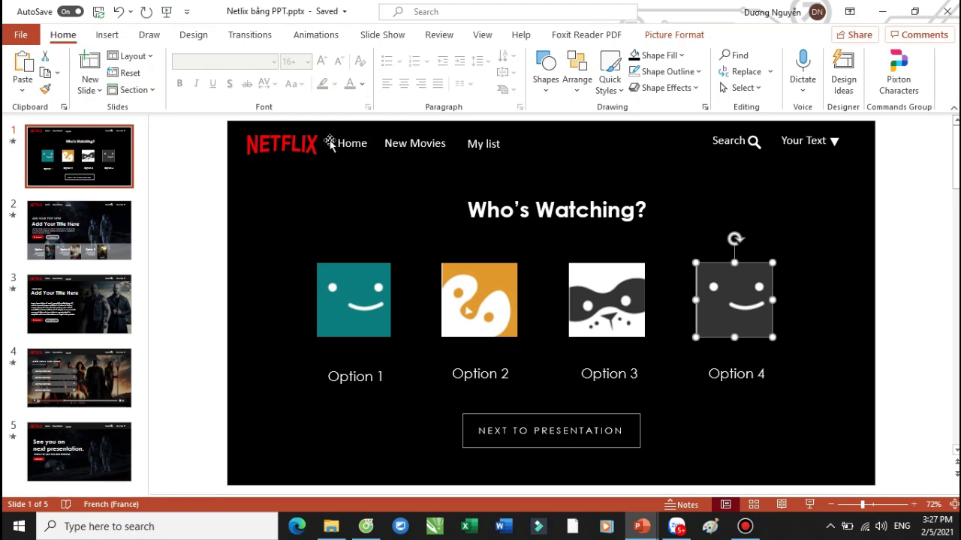
mouse_move(641, 527)
click(702, 460)
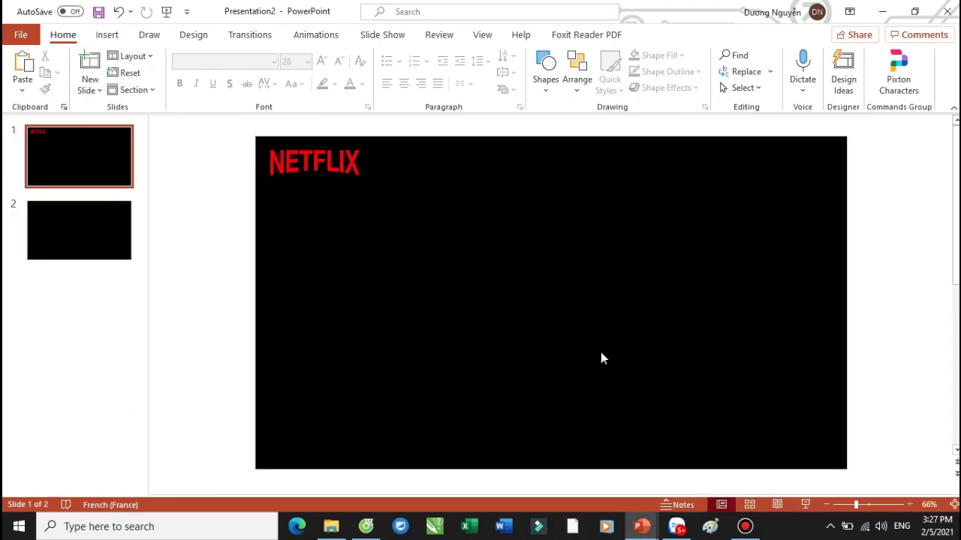
Add a white 'Home' text box just right of the NETFLIX logo
click(545, 78)
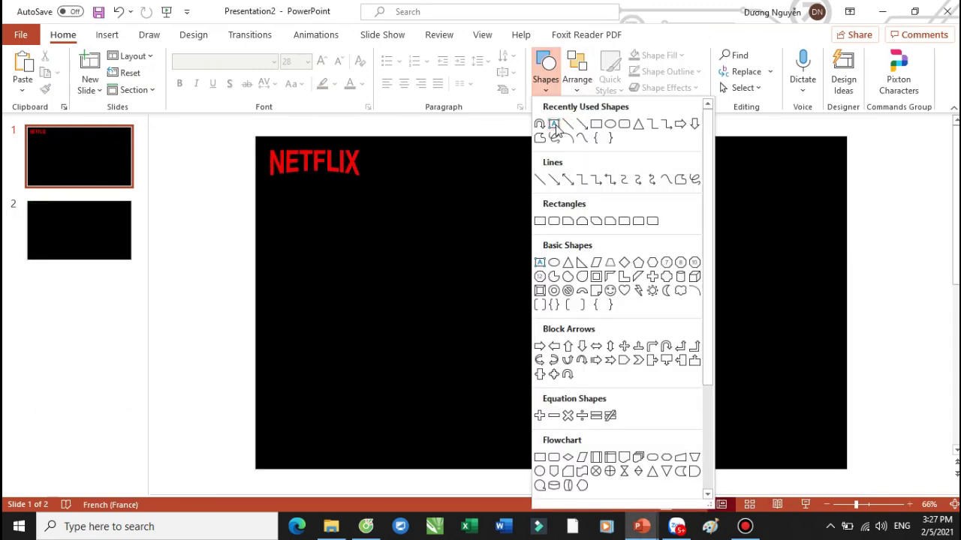
click(553, 123)
drag(465, 181, 523, 199)
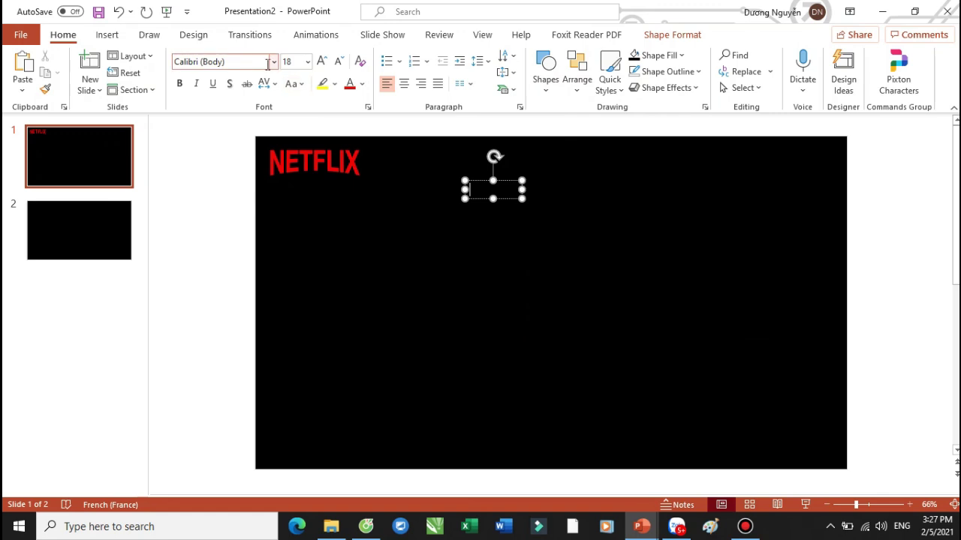
click(362, 83)
click(367, 133)
key(ctrl+z)
text(Home)
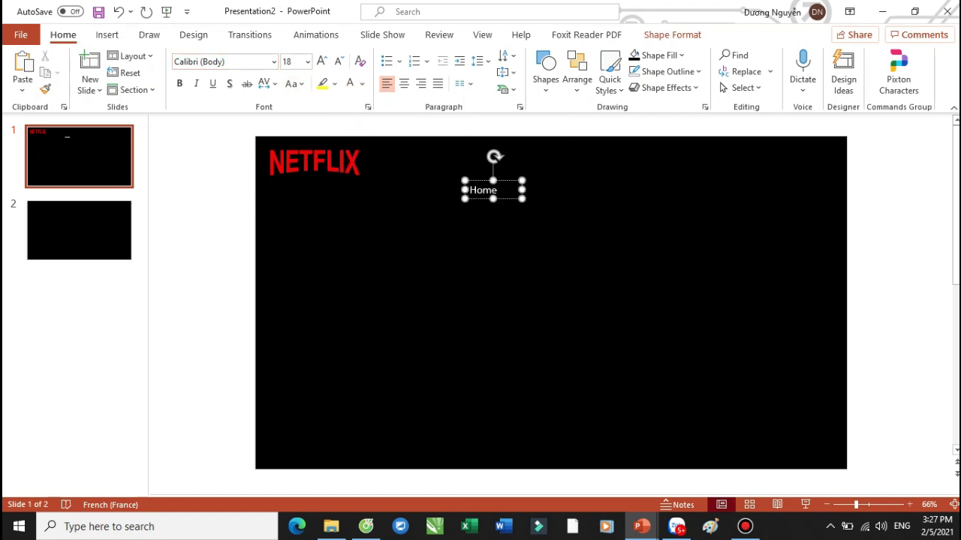
ctrl+scroll(522, 211, up, 1)
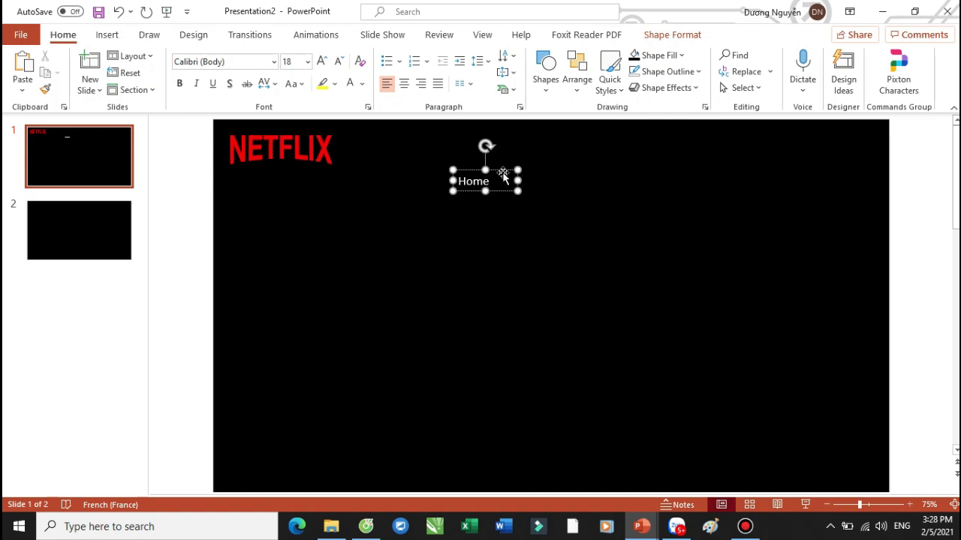
drag(500, 172, 476, 142)
Duplicate the label into 'New Movies' and 'My list', aligned along the row
key(ctrl+d)
double_click(453, 150)
text(New Movies)
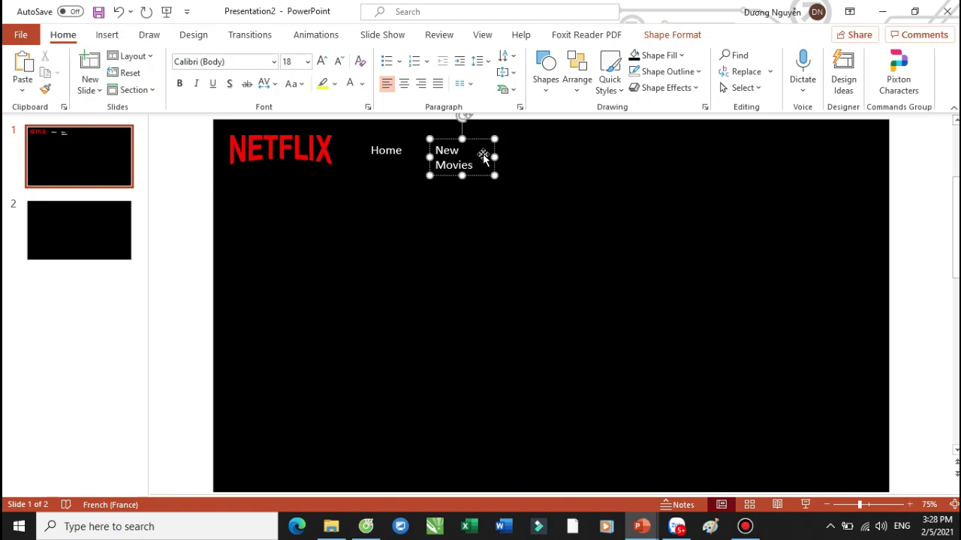
drag(494, 157, 582, 135)
key(ctrl+a)
text(My)
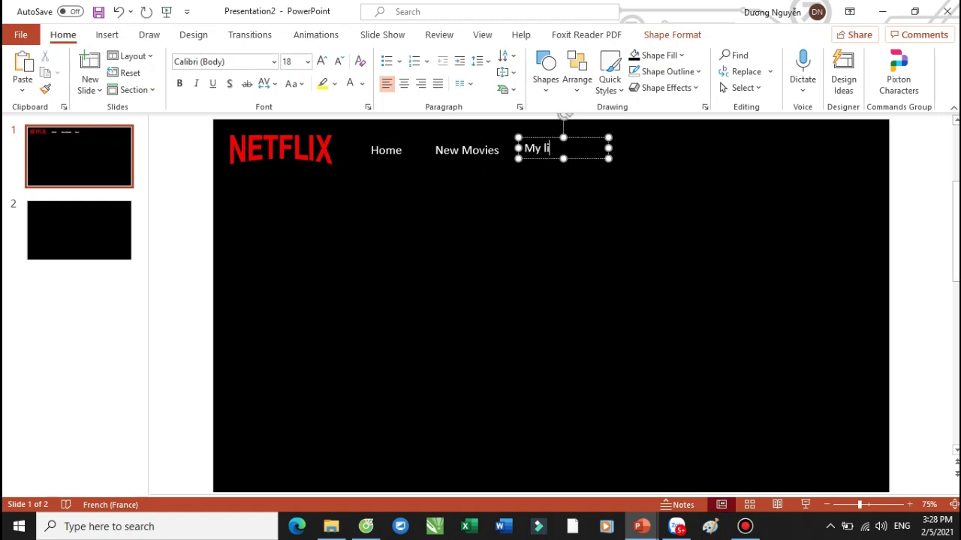
click(559, 193)
click(560, 139)
drag(574, 138, 694, 137)
Add 'Search' and 'Login' label copies toward the nav bar's right end
click(694, 152)
key(ctrl+a)
text(Sear)
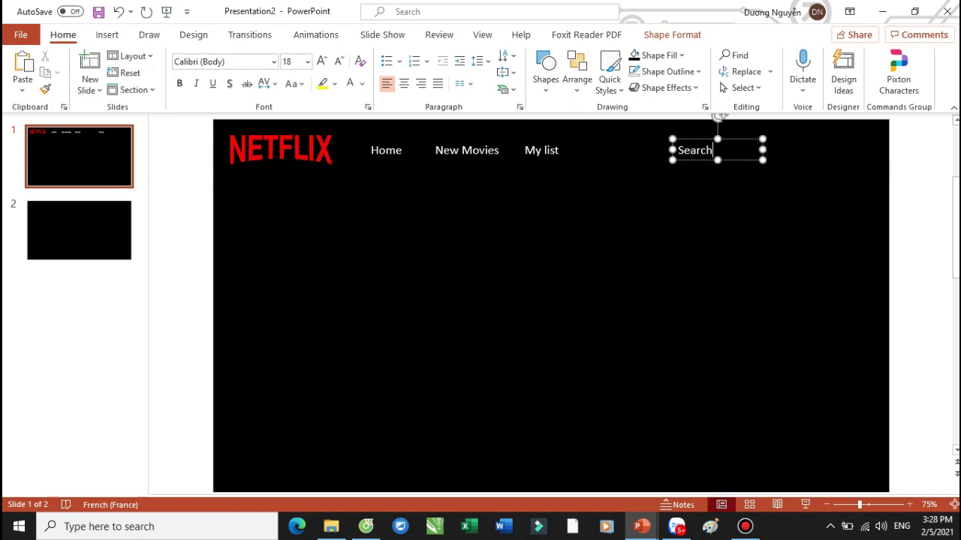
drag(736, 140, 836, 140)
click(801, 150)
text(L)
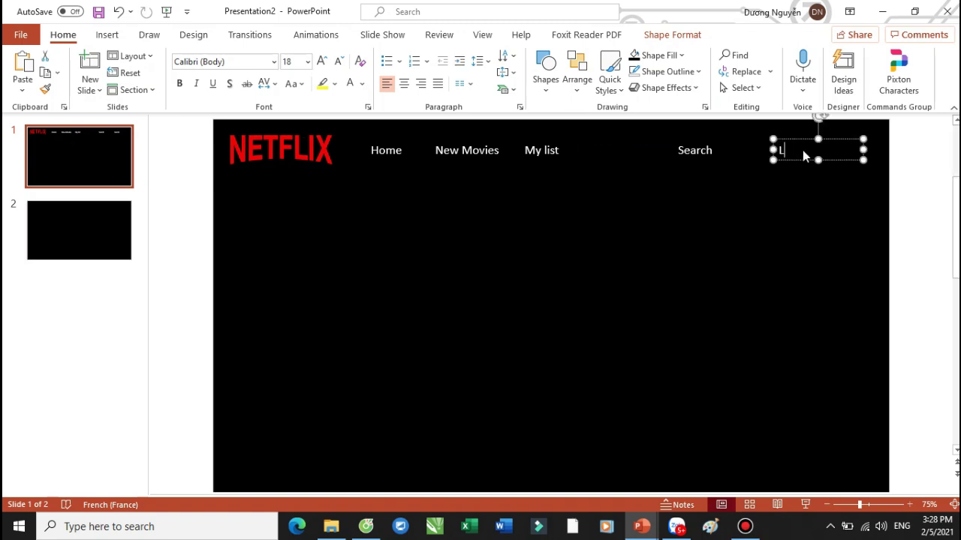
text(ogin)
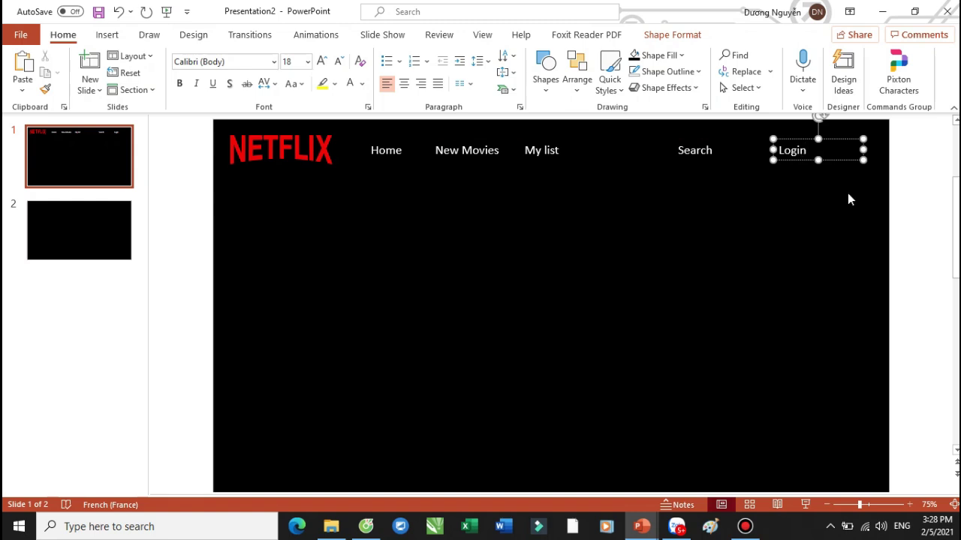
click(909, 205)
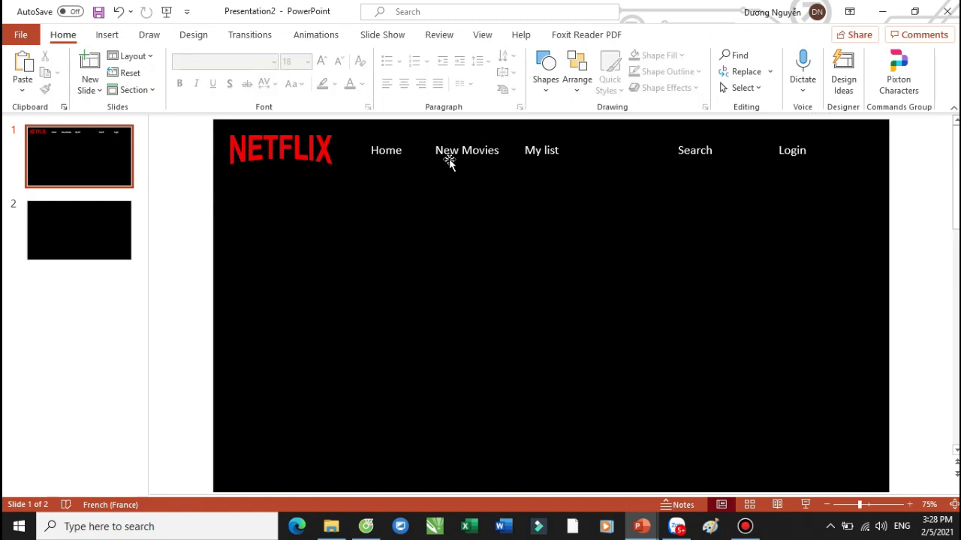
Insert a magnifying-glass icon found by searching 'search' in the Icons library
click(109, 37)
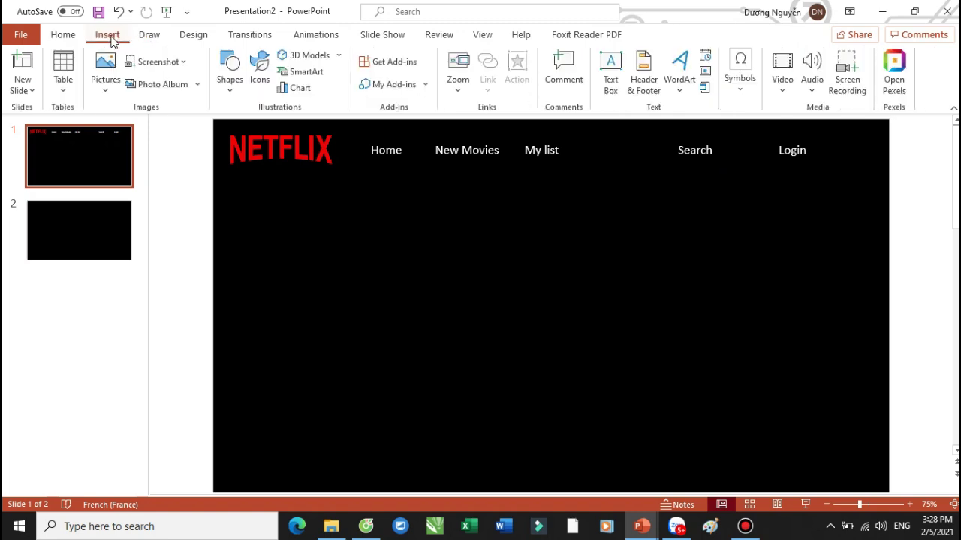
click(261, 81)
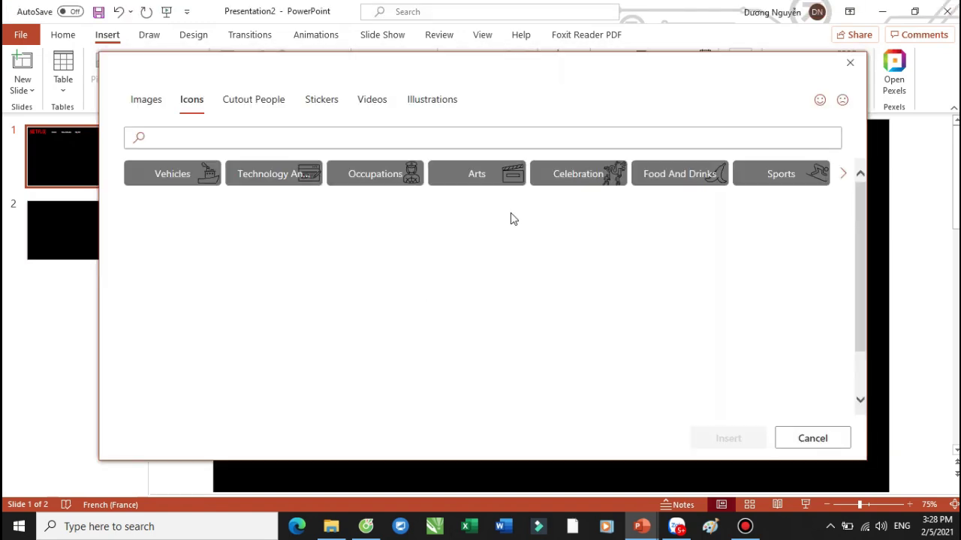
click(312, 142)
text(search)
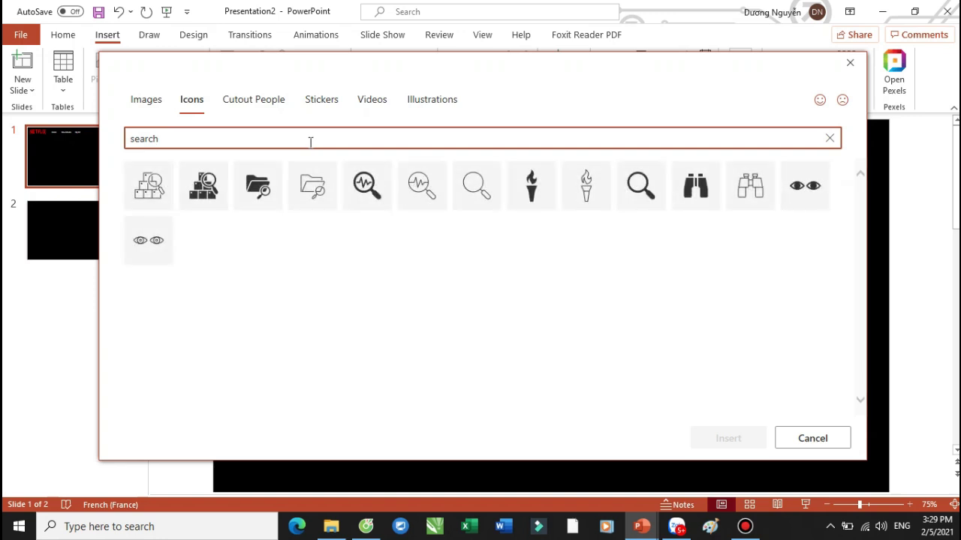
click(650, 194)
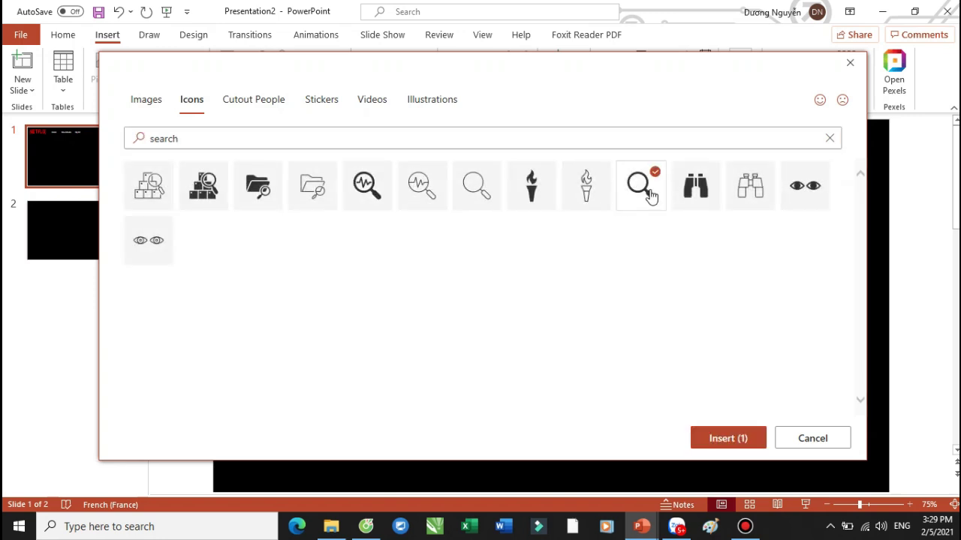
click(717, 439)
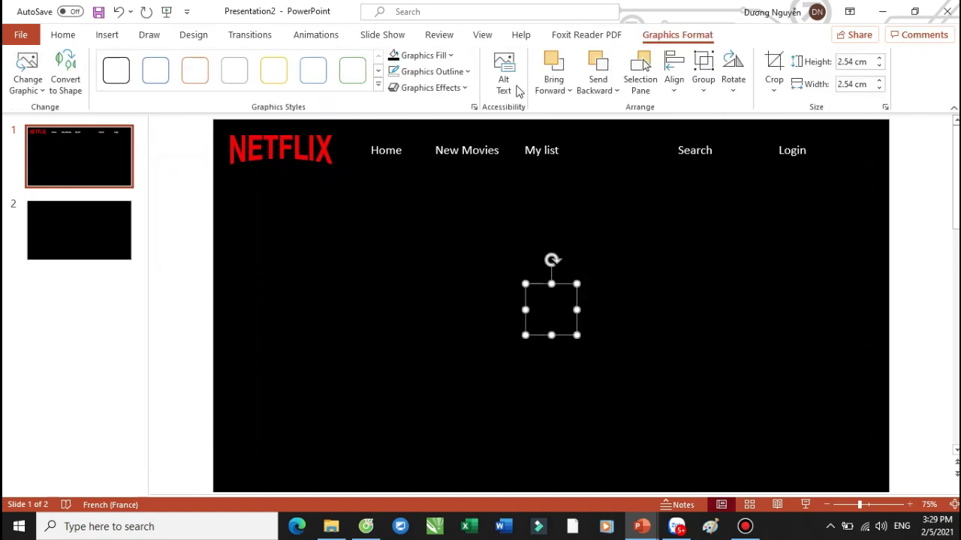
Make the magnifier white and move it next to the Search label
click(417, 57)
click(394, 95)
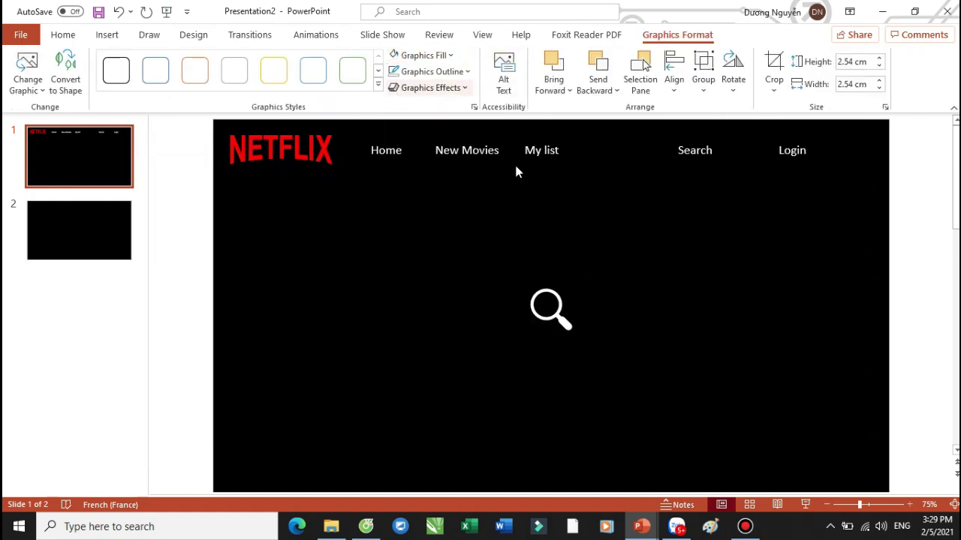
drag(548, 316, 727, 186)
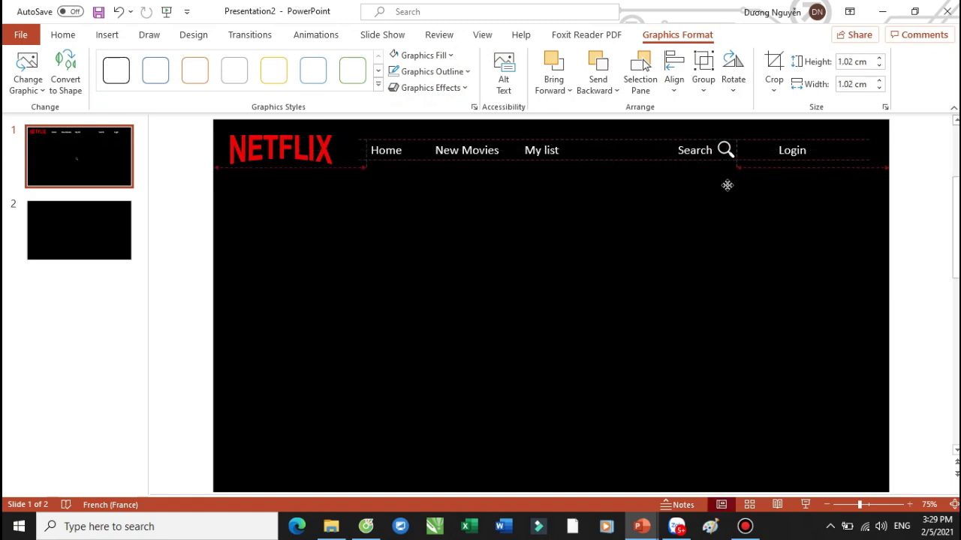
click(861, 215)
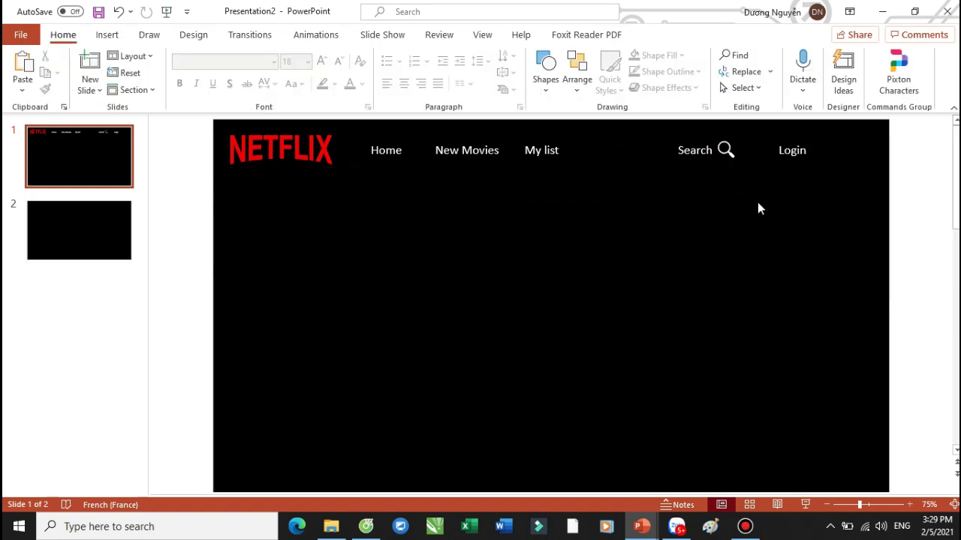
Glance at the Netlix bằng PPT reference deck, then return to Presentation2
scroll(755, 207, down, 1)
mouse_move(637, 530)
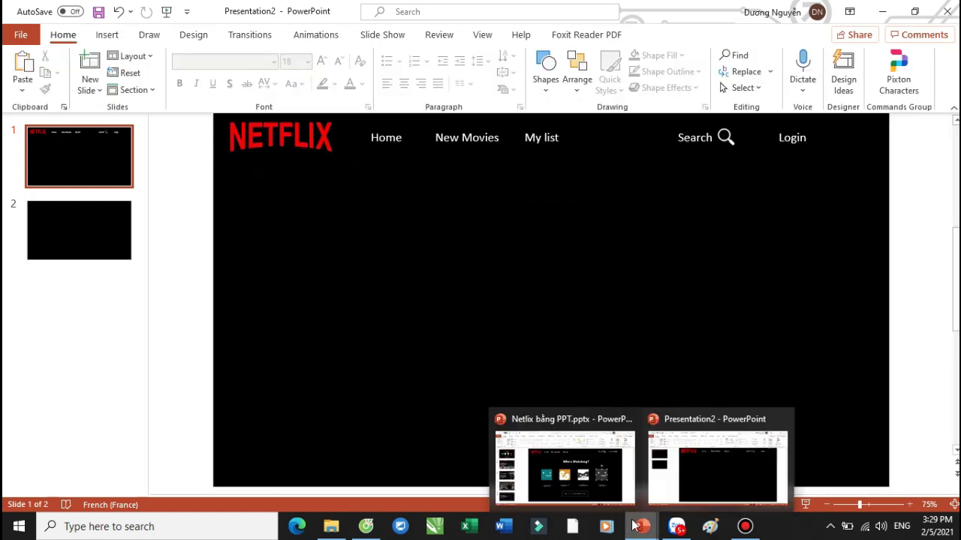
click(585, 474)
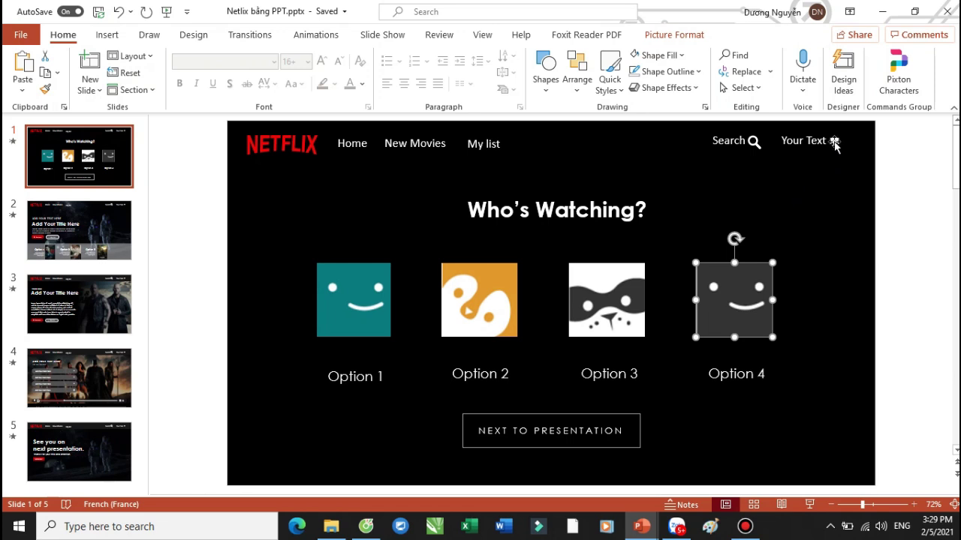
mouse_move(642, 526)
click(692, 450)
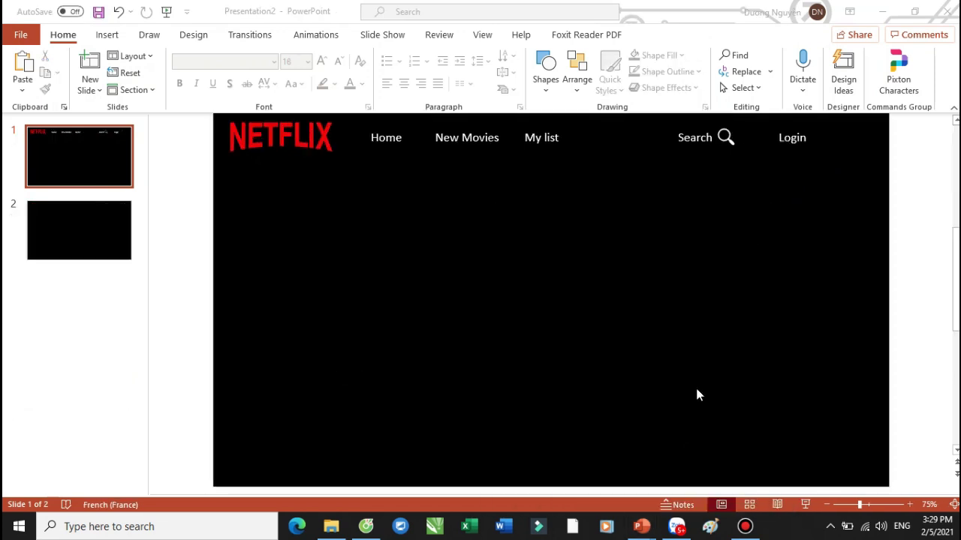
Nudge the magnifier icon slightly lower beside Search
click(726, 138)
drag(728, 140, 726, 143)
click(843, 186)
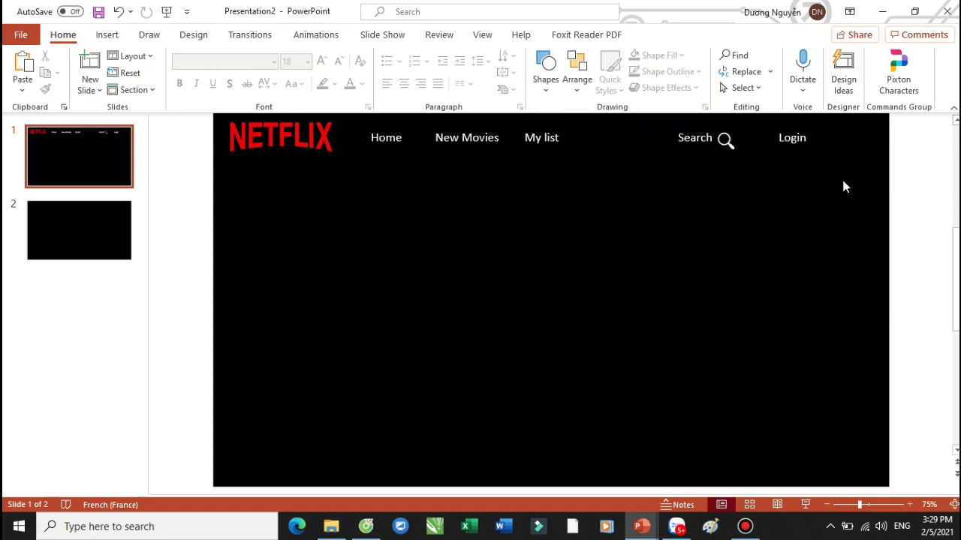
click(726, 141)
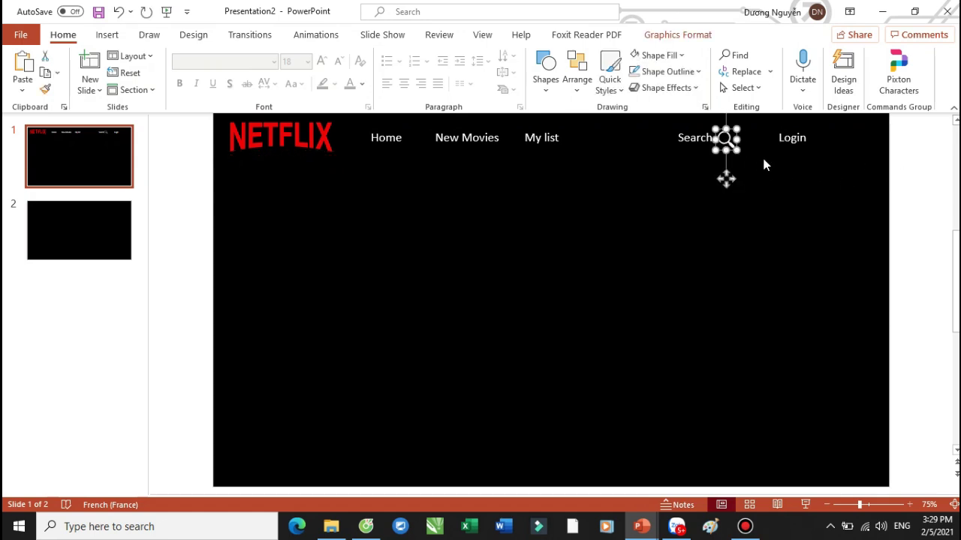
ctrl+scroll(775, 214, up, 5)
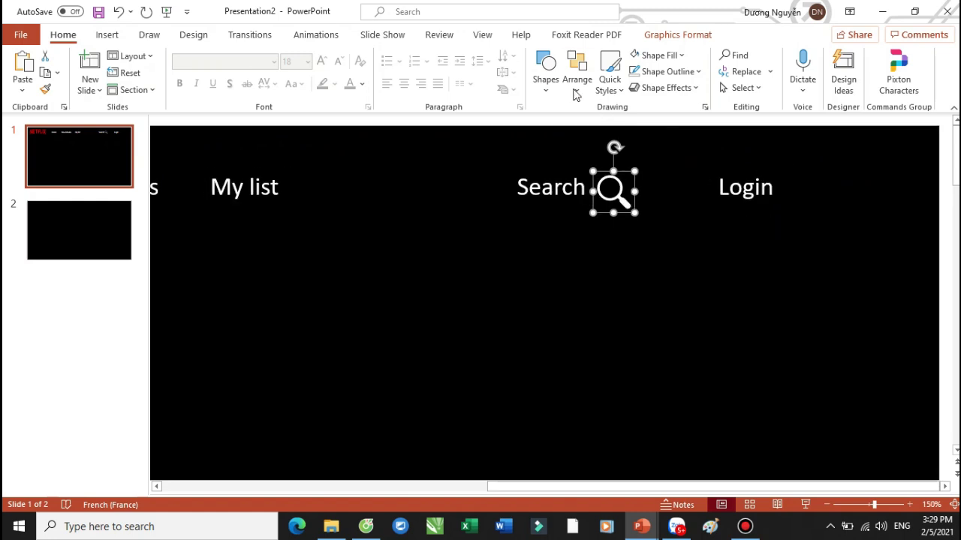
Draw a triangle right of Login, point it downward, and make it white with no outline
click(546, 96)
click(627, 127)
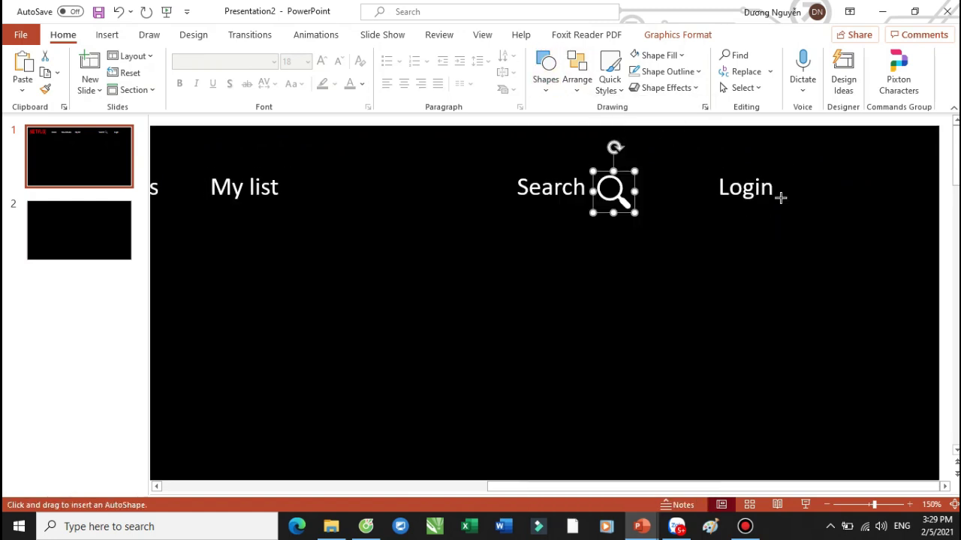
drag(781, 180, 804, 206)
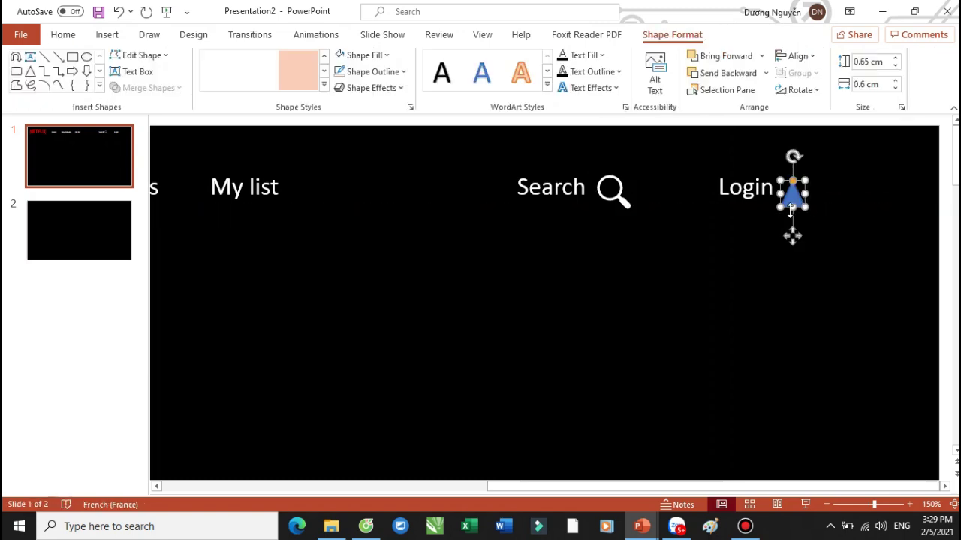
drag(792, 155, 790, 229)
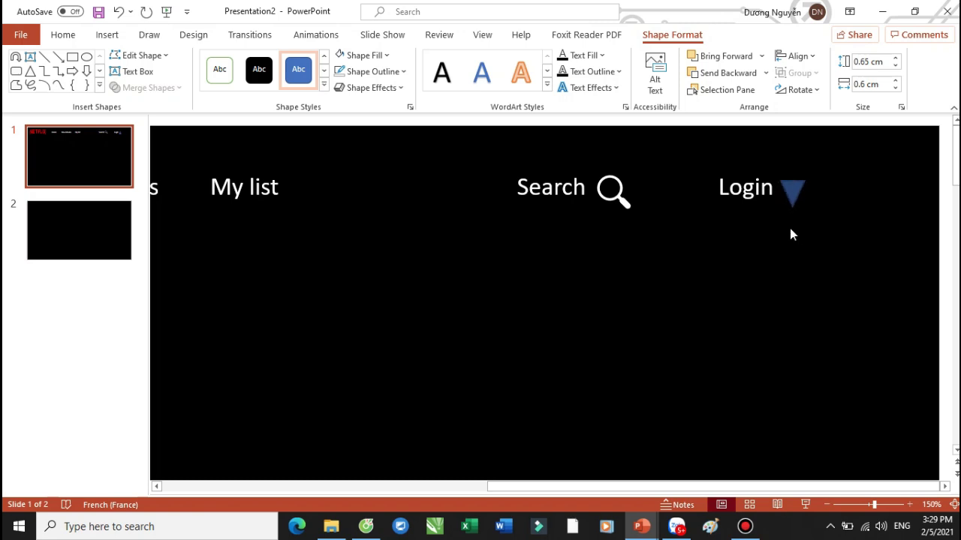
click(474, 67)
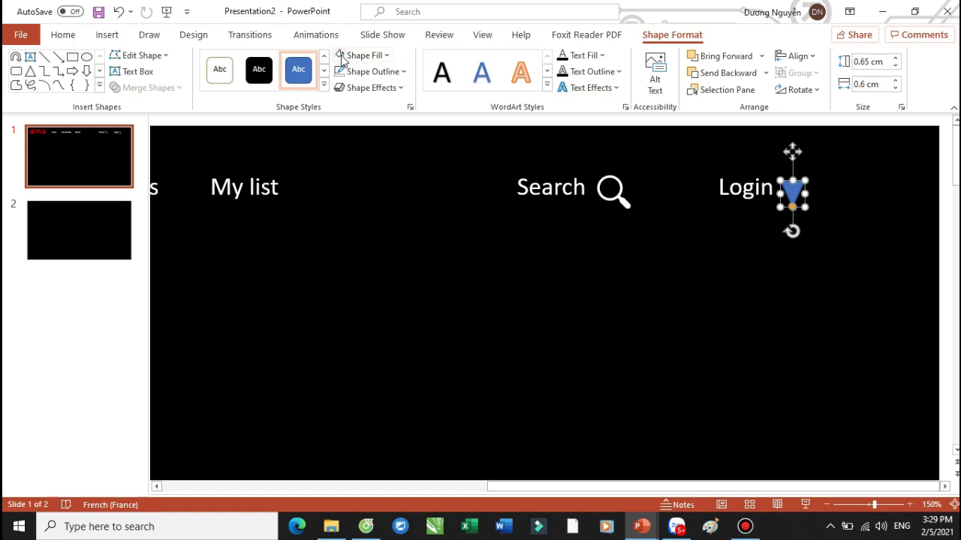
click(373, 72)
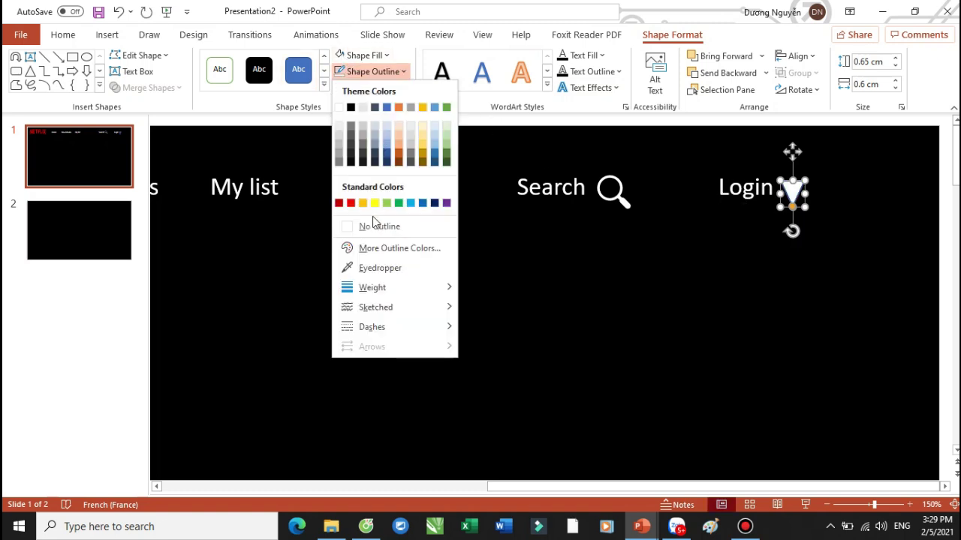
click(373, 223)
click(765, 263)
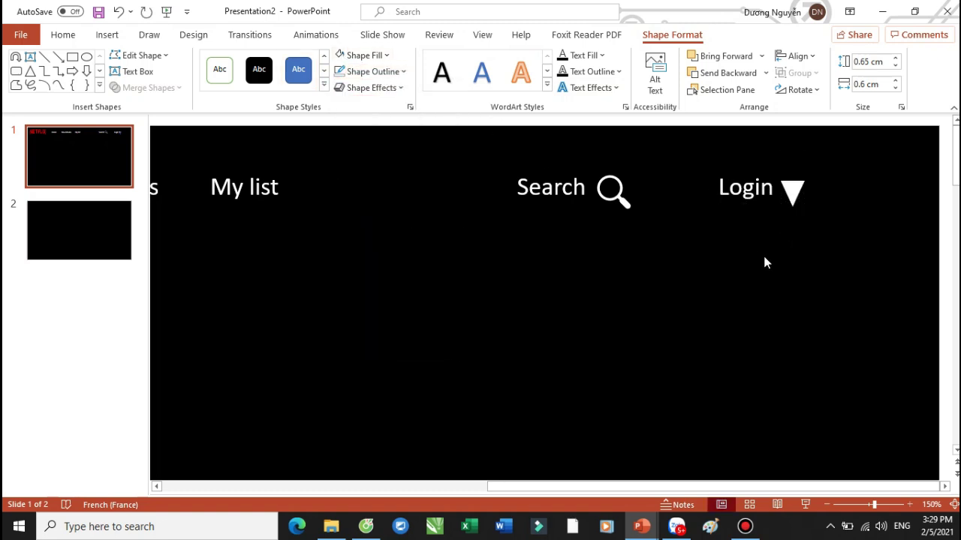
Shrink the triangle to 0.5 × 0.46 cm and move it closer to Login
click(792, 191)
scroll(792, 229, up, 5)
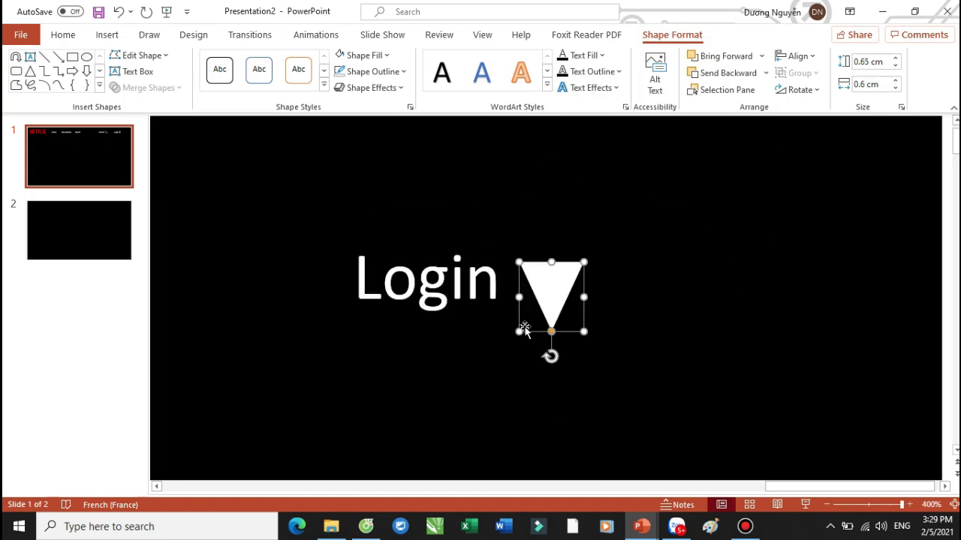
drag(518, 331, 534, 315)
drag(560, 285, 536, 283)
scroll(536, 283, down, 6)
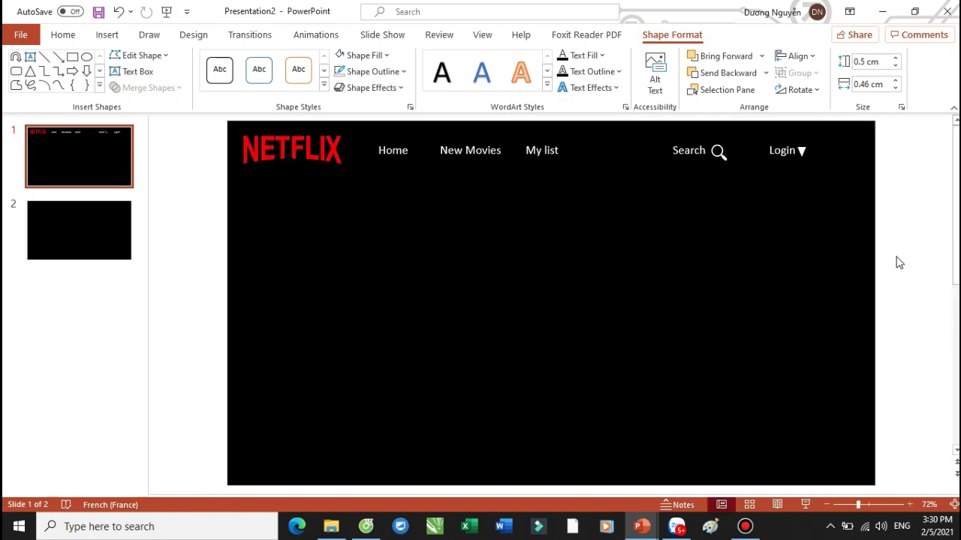
click(898, 263)
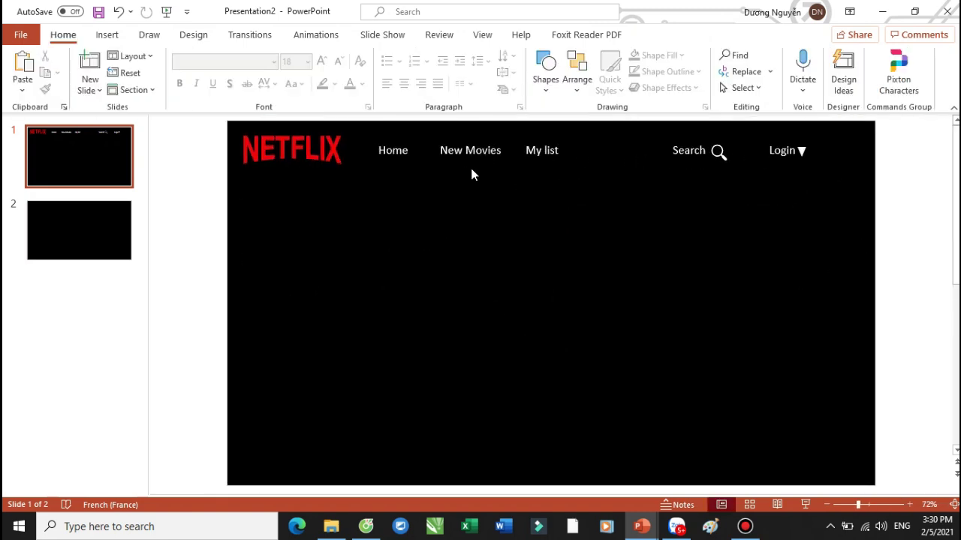
Inspect the profile pictures and Who’s Watching? title in the reference deck, then return
mouse_move(641, 526)
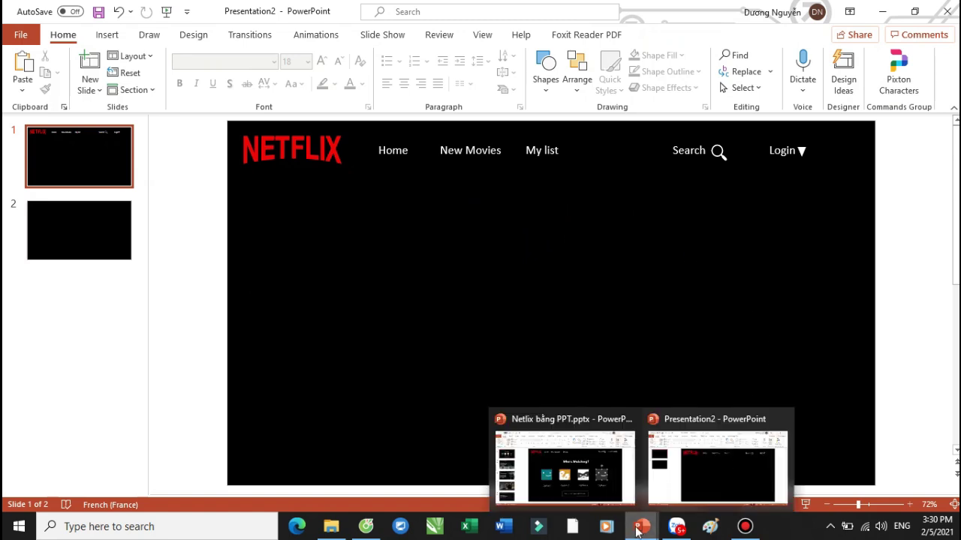
click(586, 462)
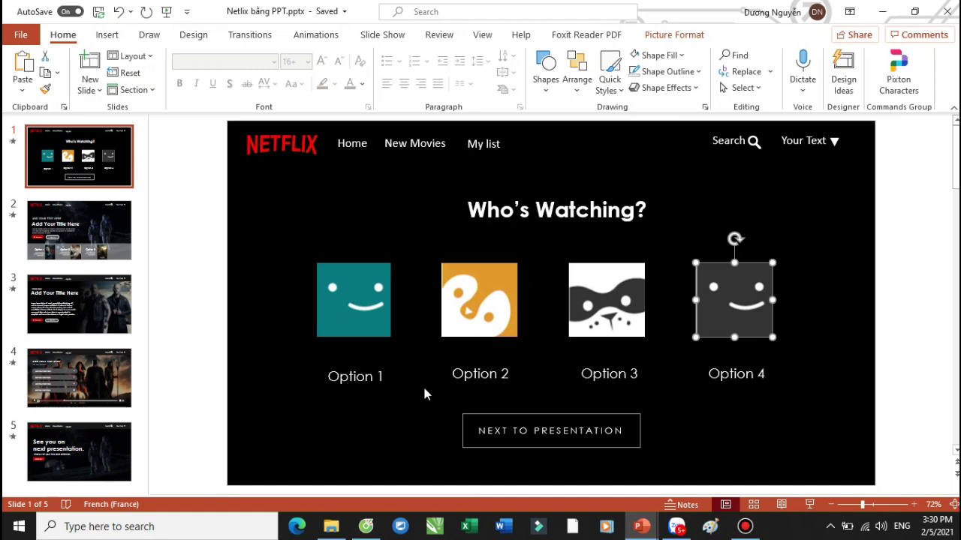
click(379, 303)
click(485, 303)
click(623, 300)
click(715, 296)
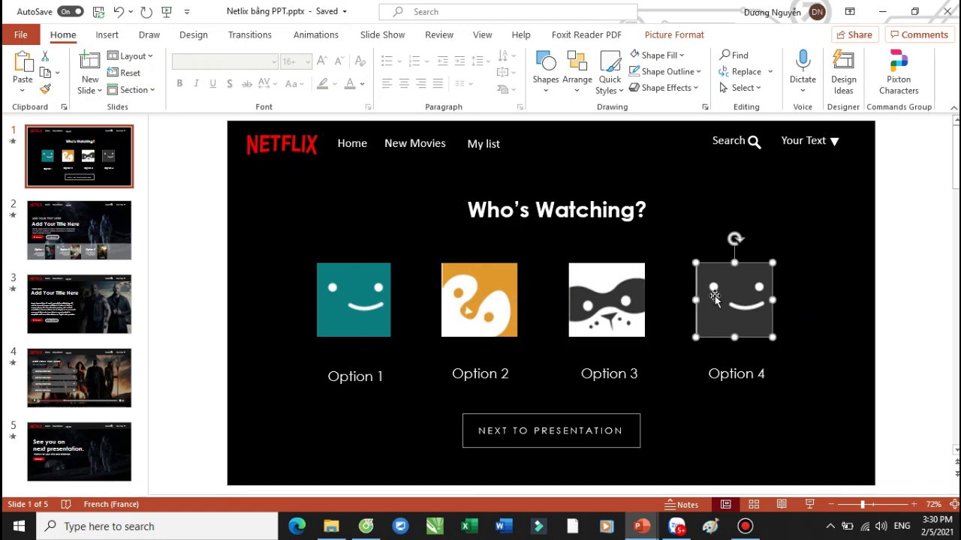
click(584, 211)
mouse_move(641, 526)
click(683, 490)
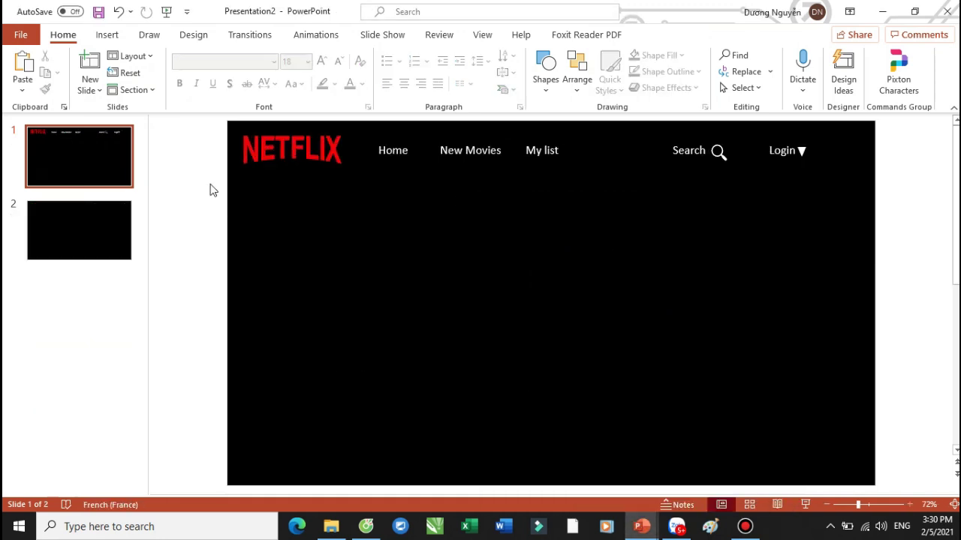
Insert pictures from this device, browsing DATA (E:) to the Picture Netplix folder
click(106, 37)
click(105, 88)
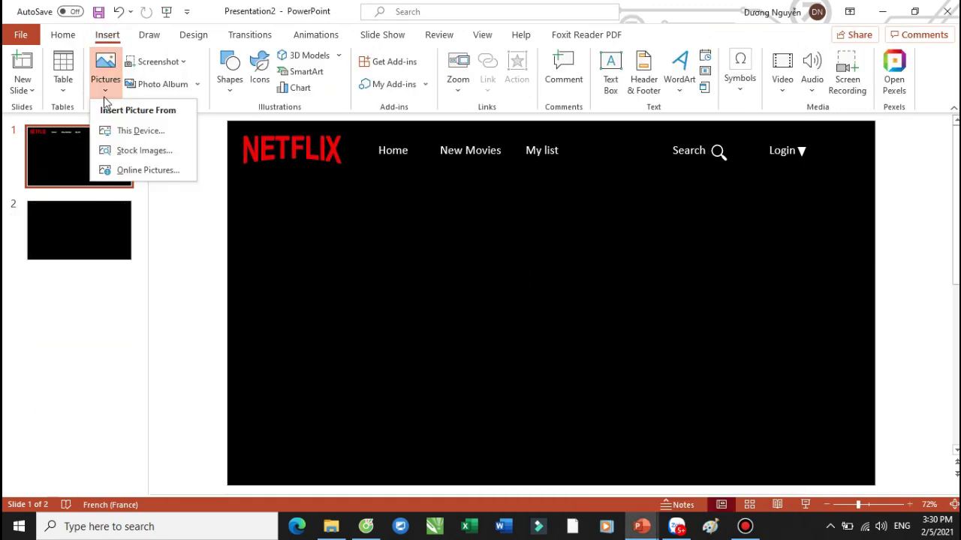
click(138, 133)
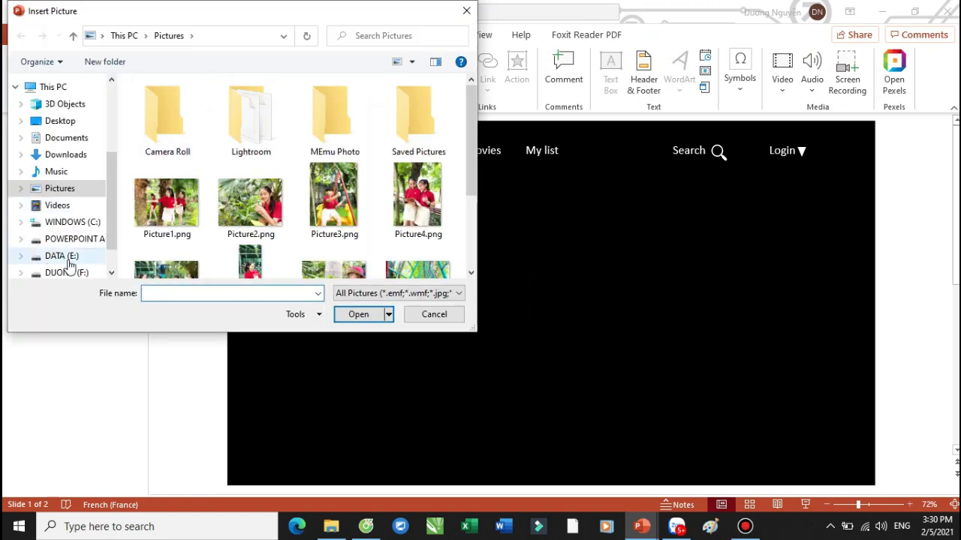
click(84, 271)
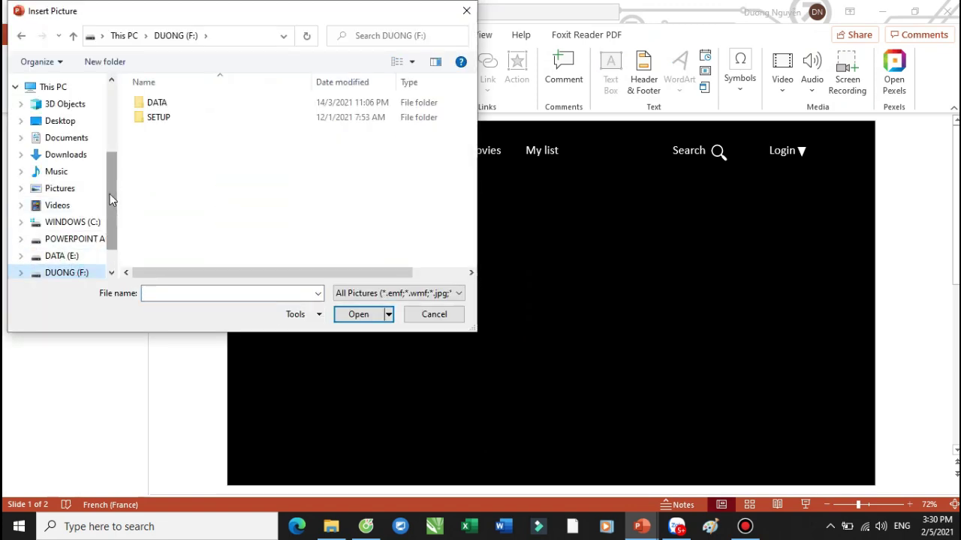
drag(110, 194, 111, 217)
click(70, 217)
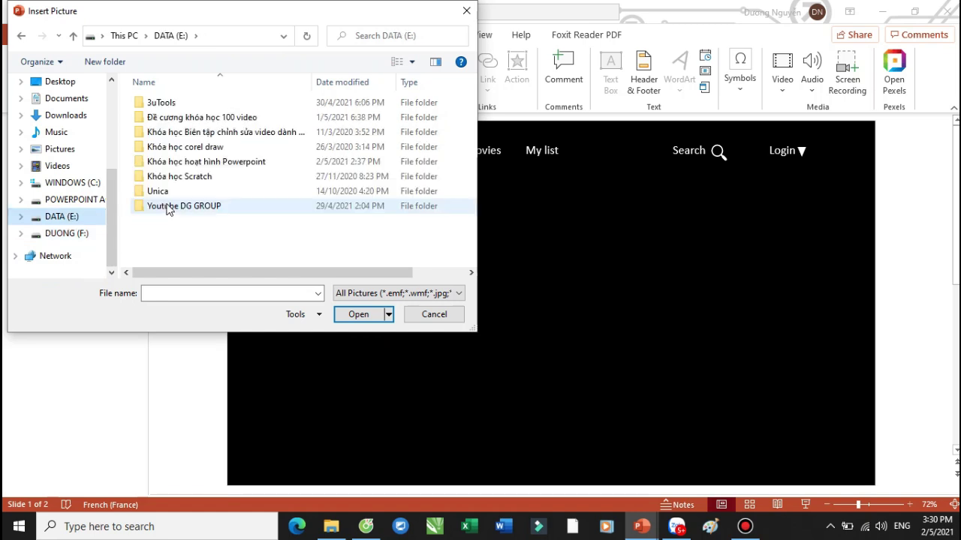
double_click(231, 161)
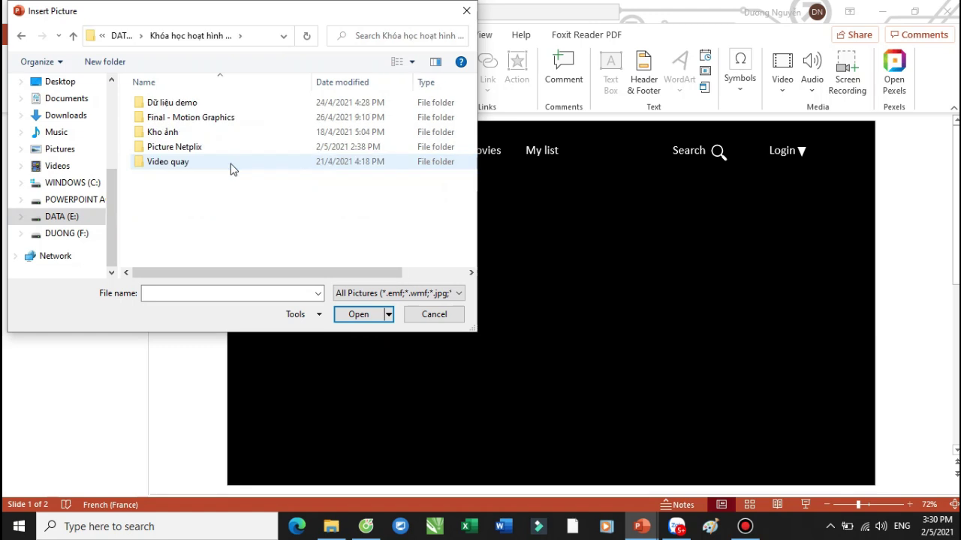
double_click(186, 147)
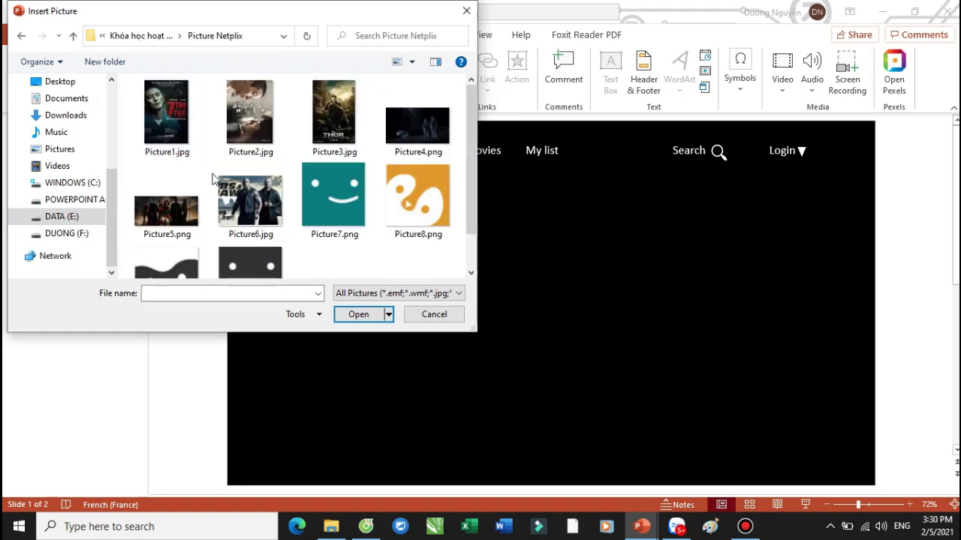
Select Picture7, Picture8 and two more avatar images and insert all four
click(338, 211)
ctrl+click(417, 197)
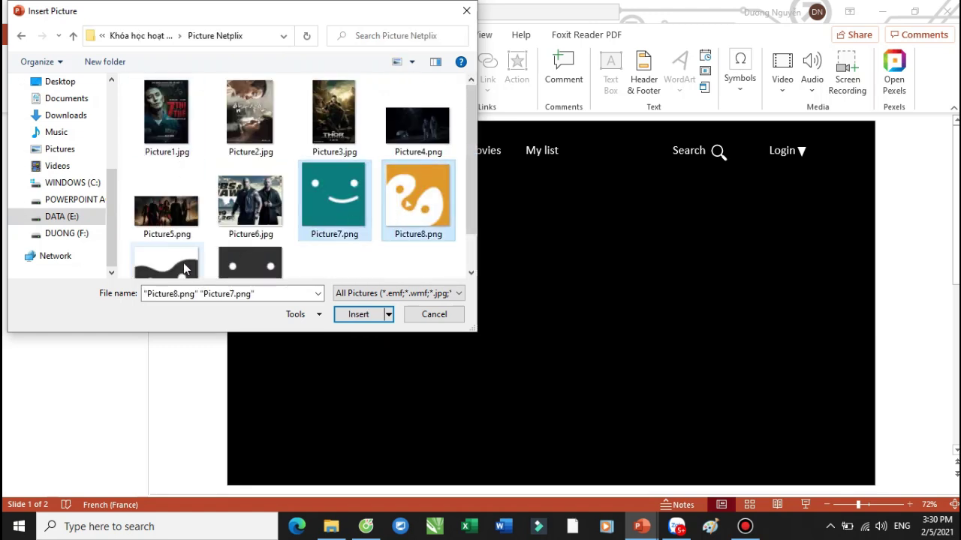
ctrl+click(250, 266)
ctrl+click(167, 225)
click(359, 314)
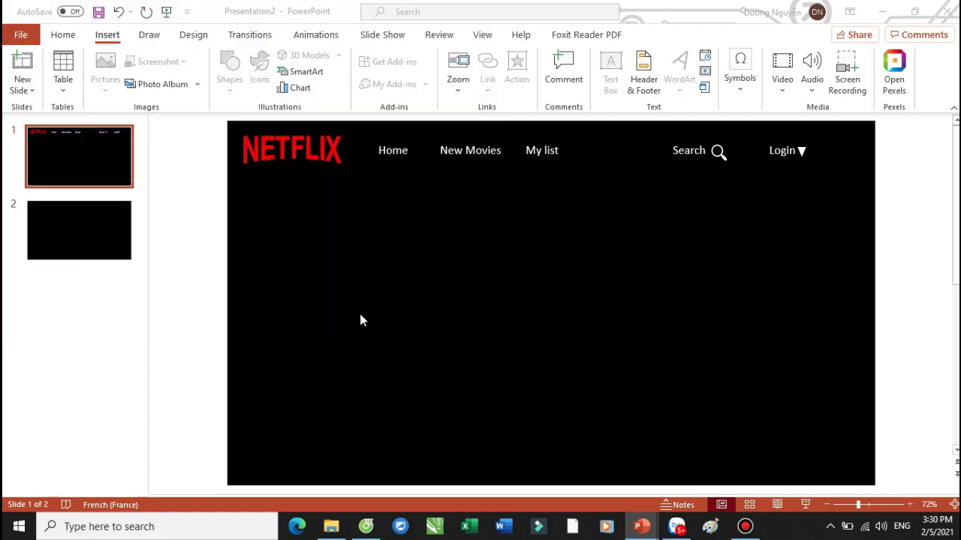
Spread the stacked orange, teal, mask and dark smiley avatars into a left-to-right row
click(623, 325)
drag(556, 304, 699, 286)
drag(570, 328, 636, 312)
click(533, 316)
drag(533, 315, 373, 306)
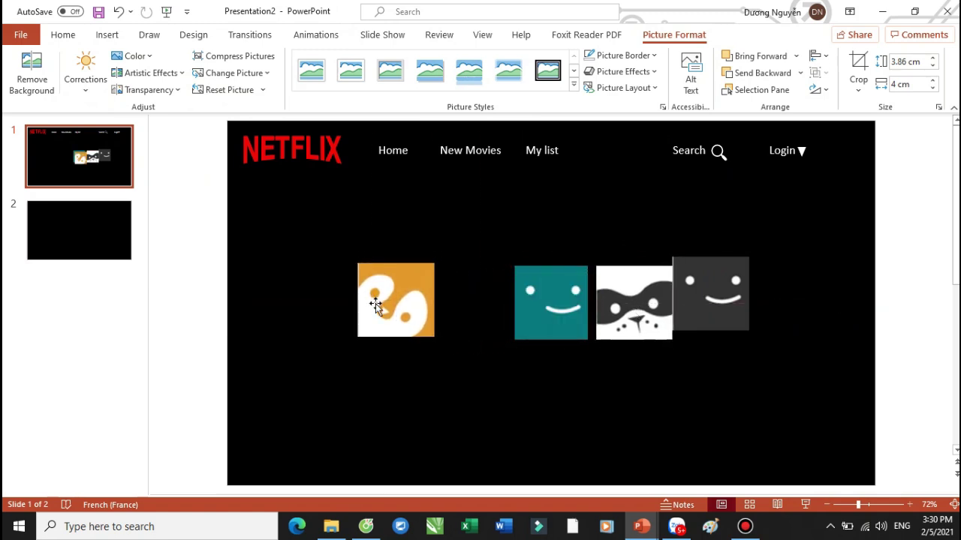
click(536, 305)
drag(535, 305, 510, 295)
drag(626, 296, 613, 293)
drag(695, 290, 724, 296)
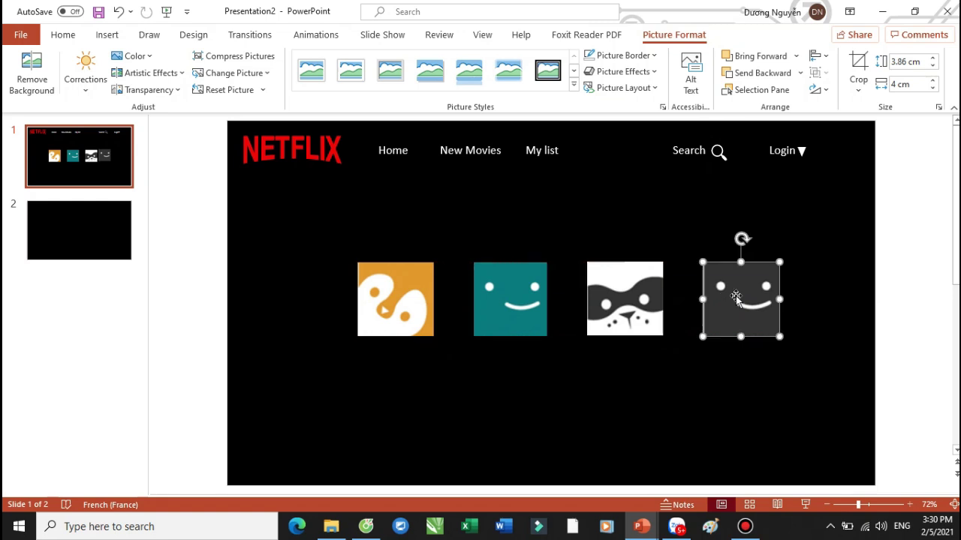
Select all four avatars and shift the row slightly down and left
drag(897, 233, 332, 371)
drag(393, 304, 383, 311)
scroll(383, 311, down, 1)
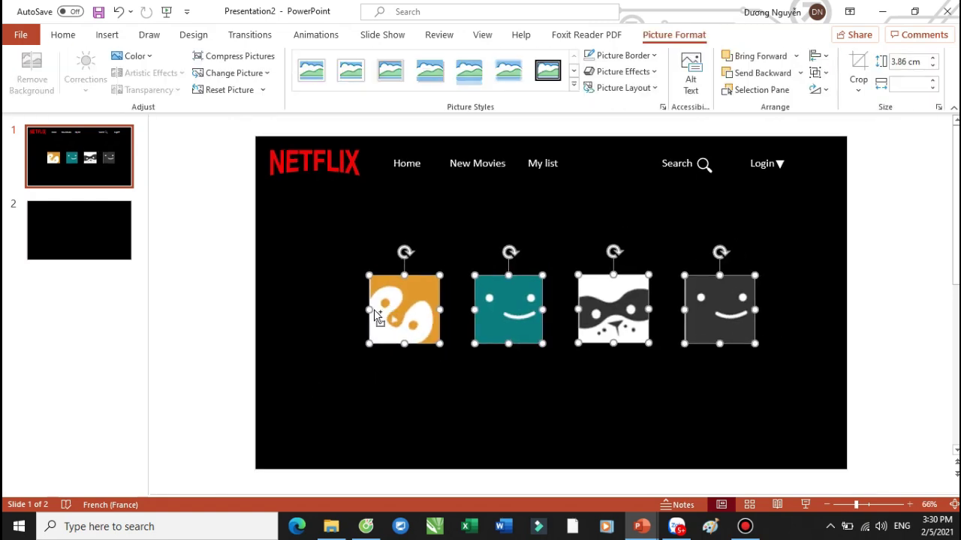
click(250, 285)
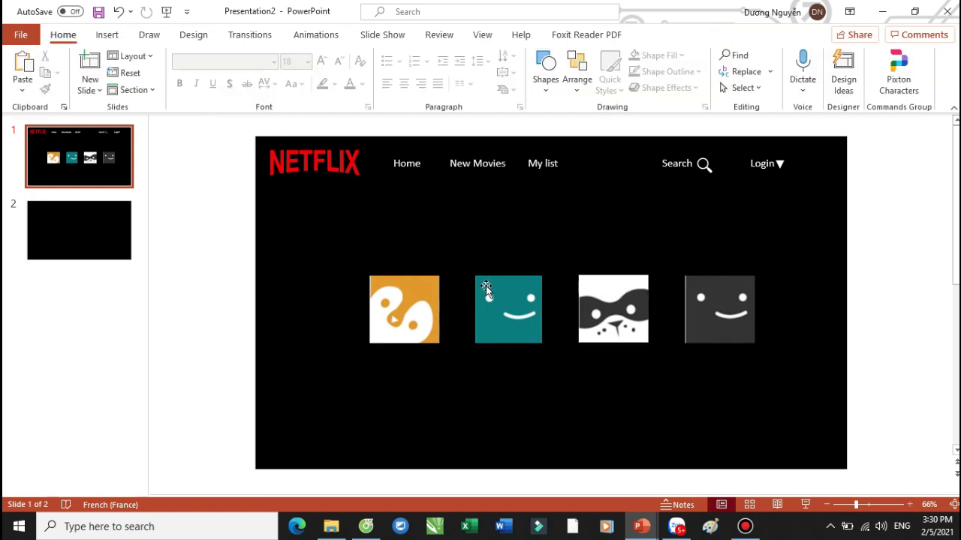
Place a wide copy of the New Movies text box below the nav bar
click(486, 170)
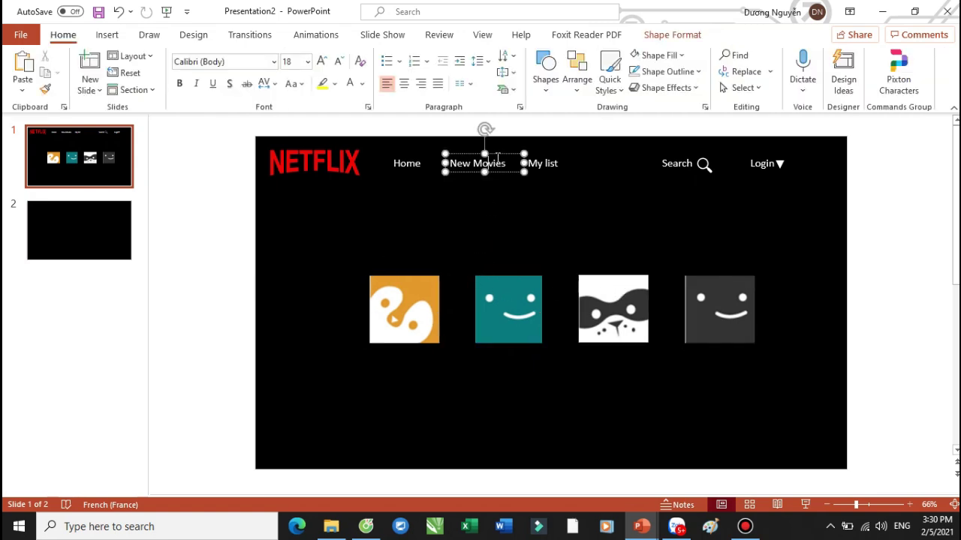
drag(498, 156, 696, 221)
key(ctrl+z)
click(488, 221)
key(ctrl+a)
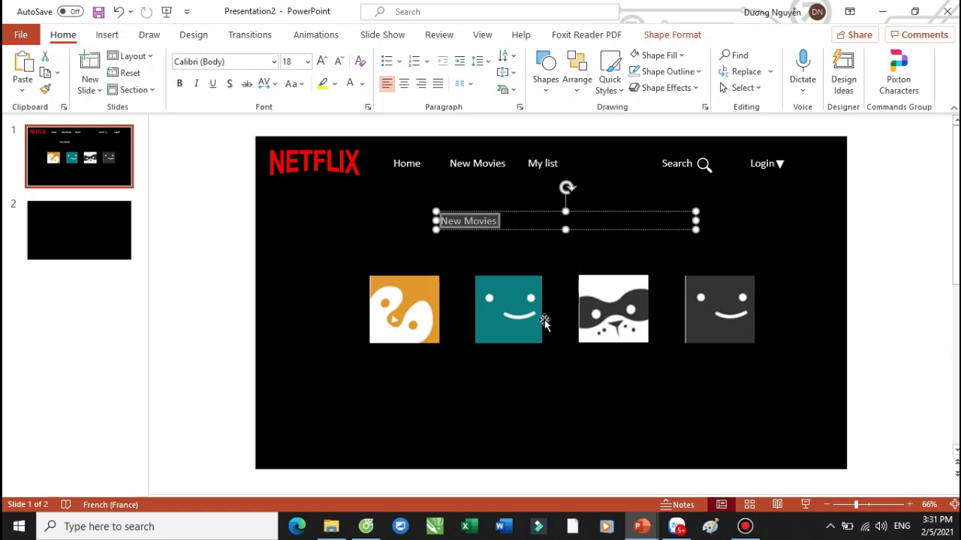
After checking the reference deck, retype the copy as 'Who’s Watching?'
mouse_move(615, 520)
click(588, 454)
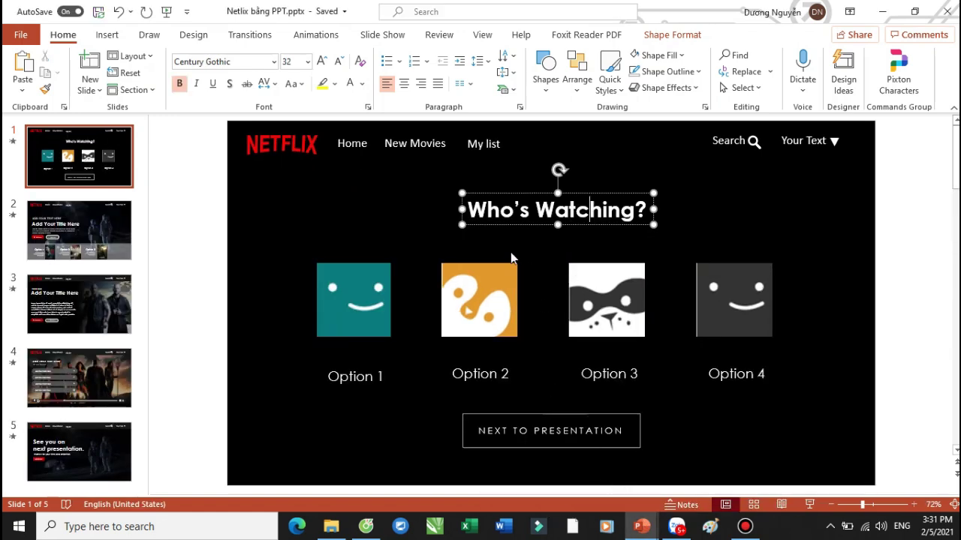
mouse_move(640, 526)
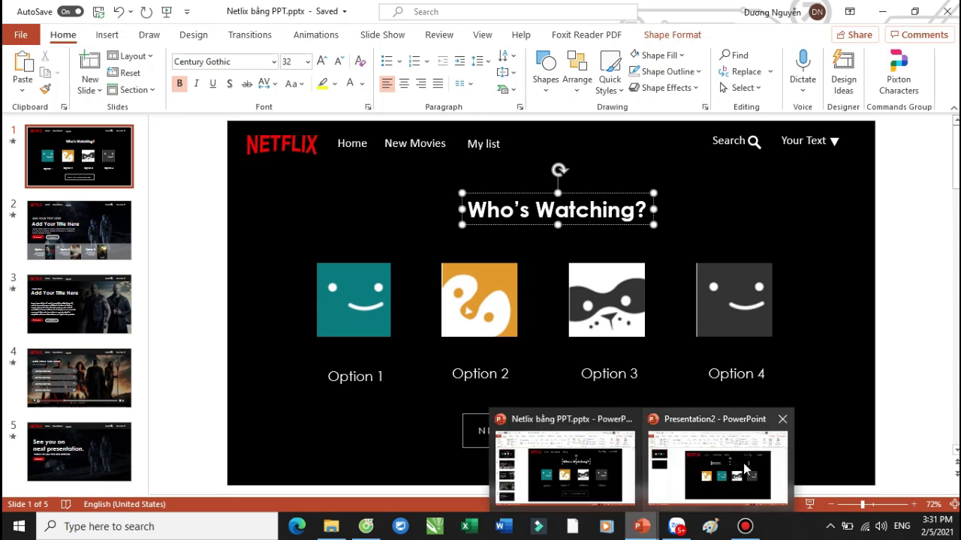
click(726, 471)
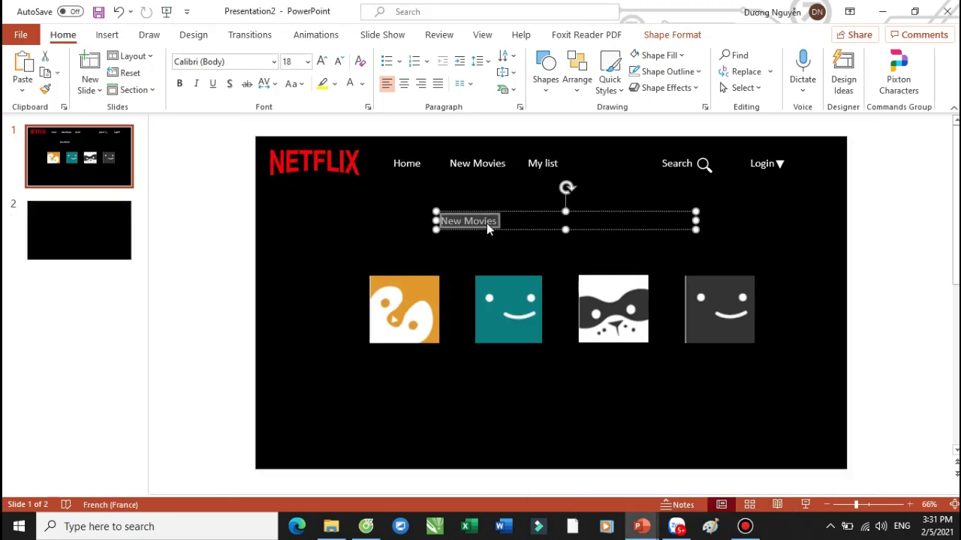
text(Wh)
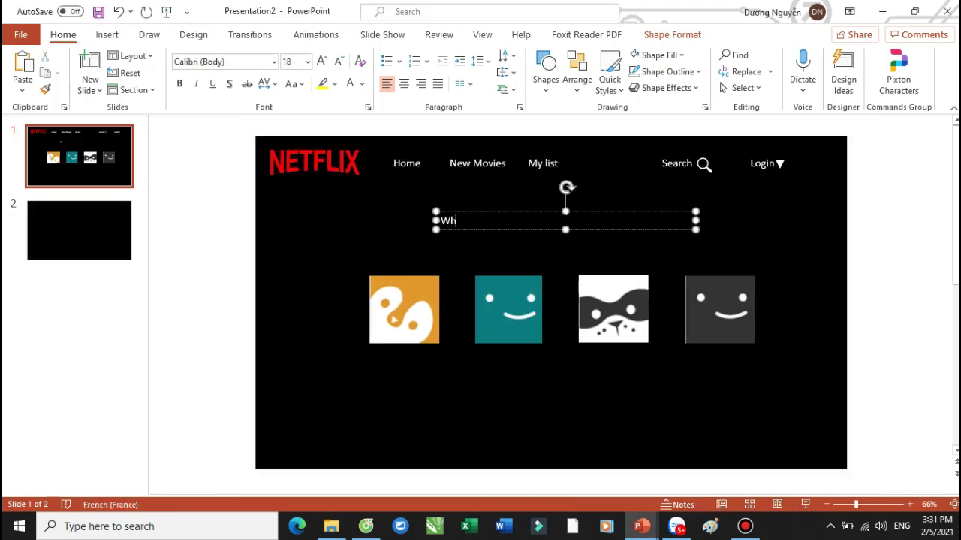
text(o's U)
key(BackSpace)
text(Watching?)
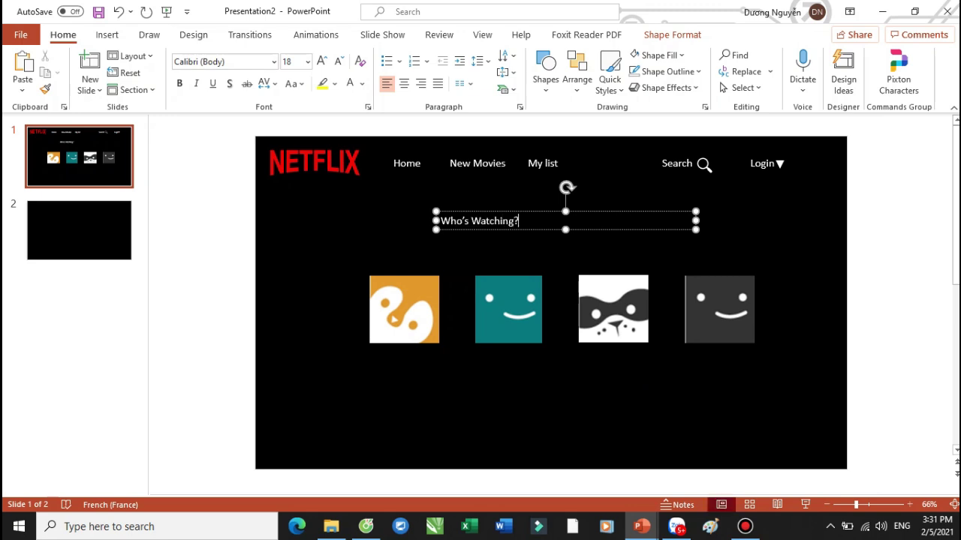
key(ctrl+a)
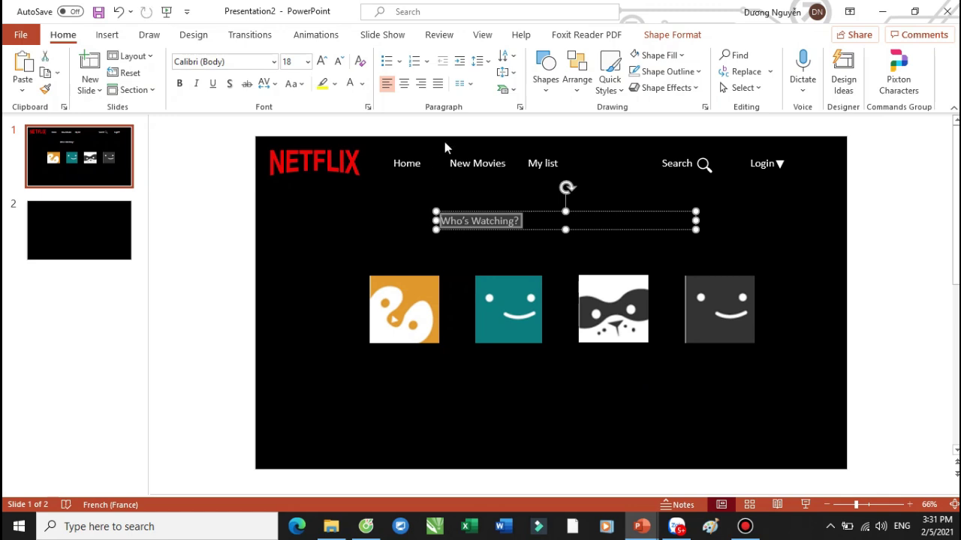
Centre and bold the heading and enlarge it to 48 point
click(403, 83)
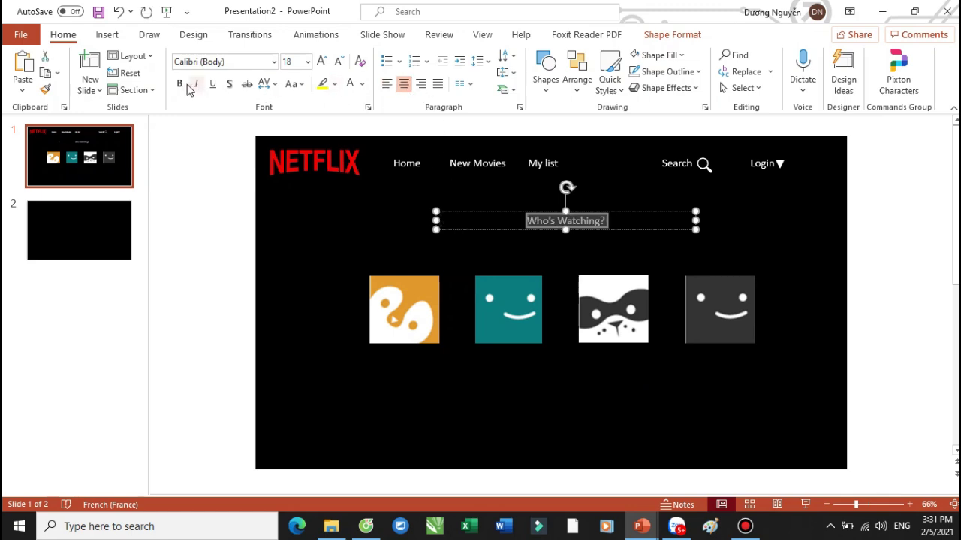
click(321, 60)
click(321, 61)
click(321, 61)
click(321, 61)
click(321, 60)
click(321, 60)
click(321, 61)
click(321, 61)
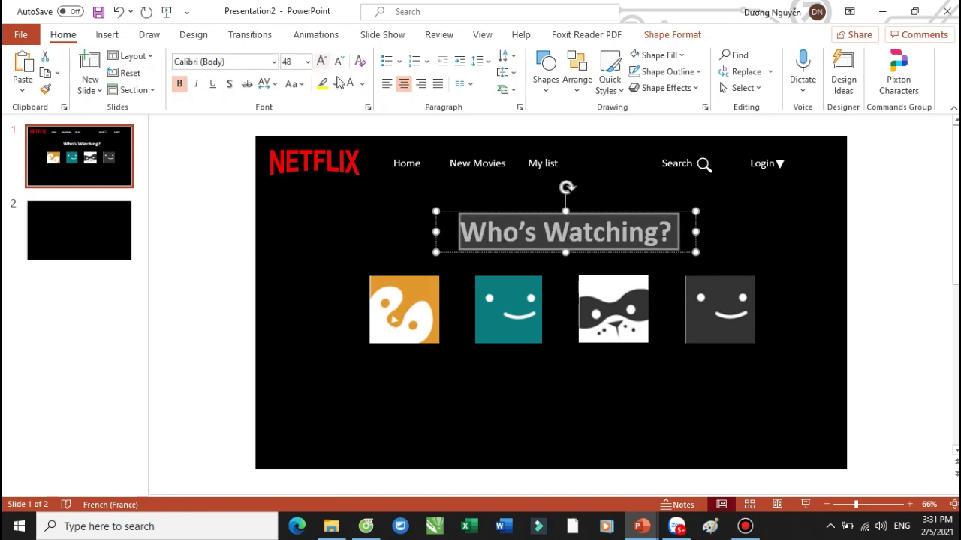
click(863, 273)
click(590, 233)
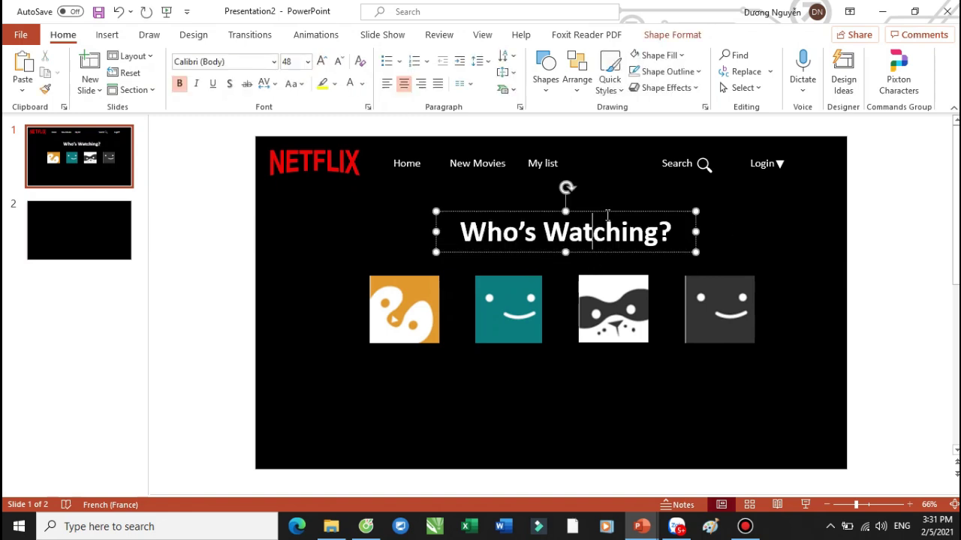
click(517, 185)
click(472, 163)
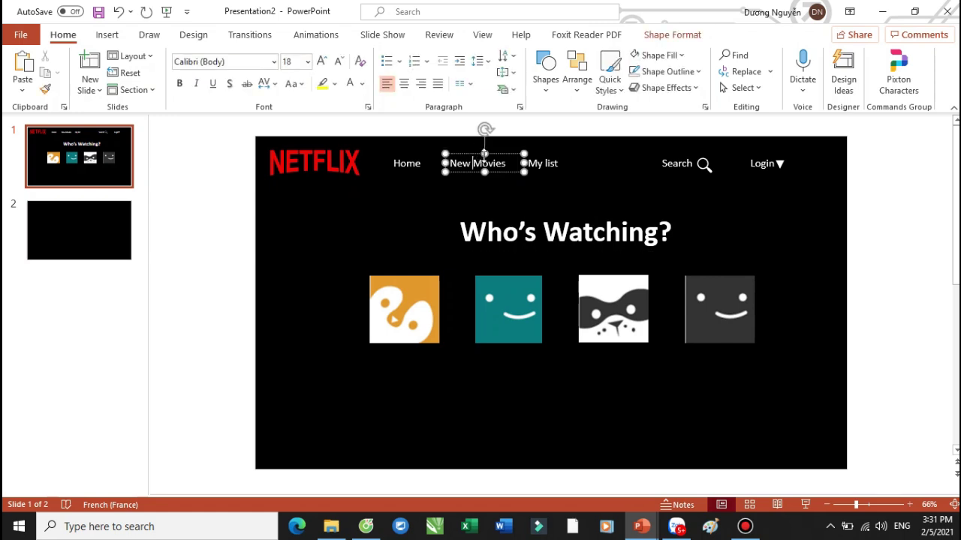
Centre the User 1 caption and copy it beneath each of the other profile pictures
drag(496, 155, 419, 358)
text(Ú)
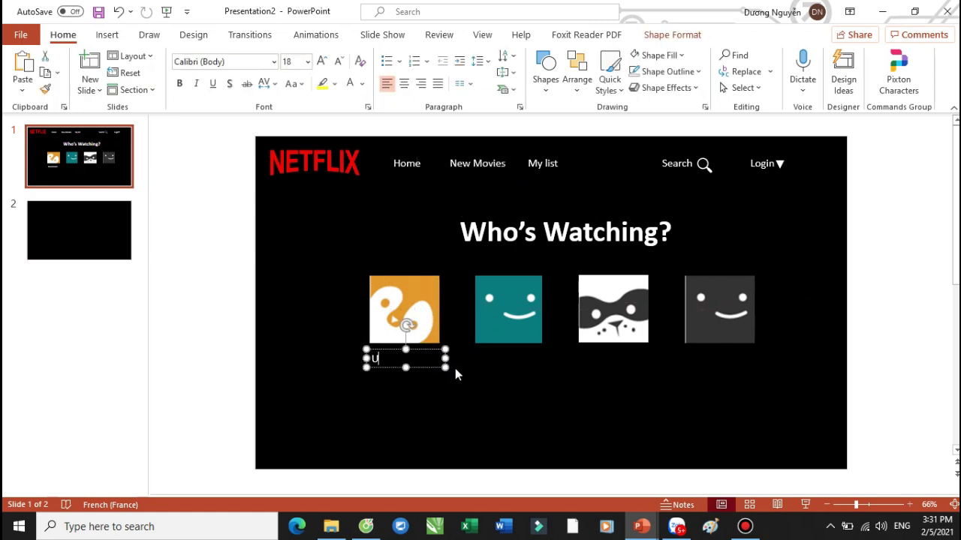
text(ser 1)
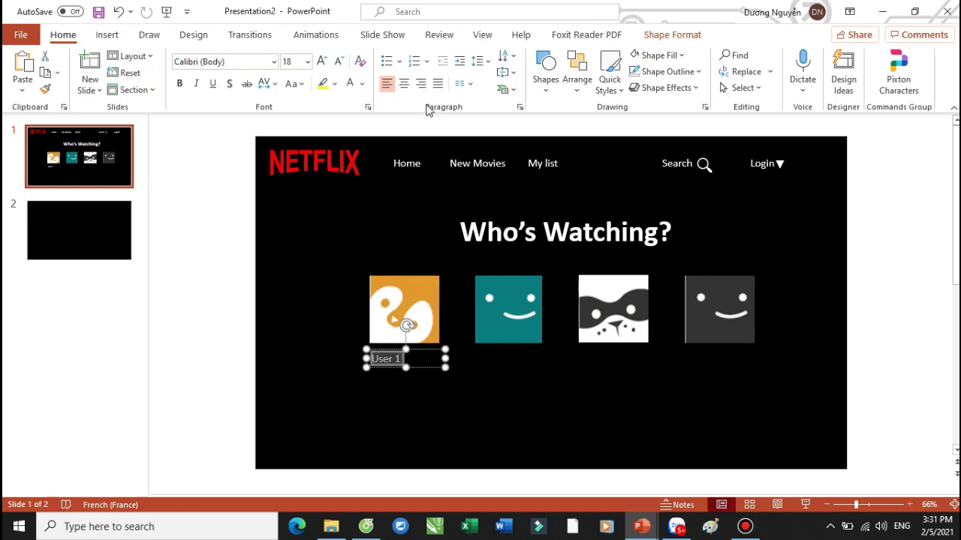
click(404, 83)
click(204, 260)
scroll(481, 350, up, 1)
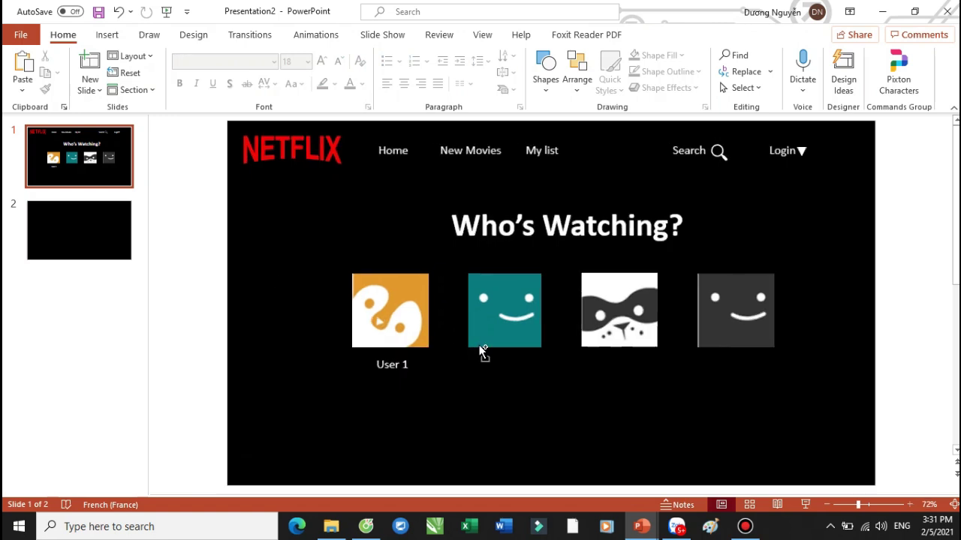
click(391, 362)
drag(411, 356, 766, 362)
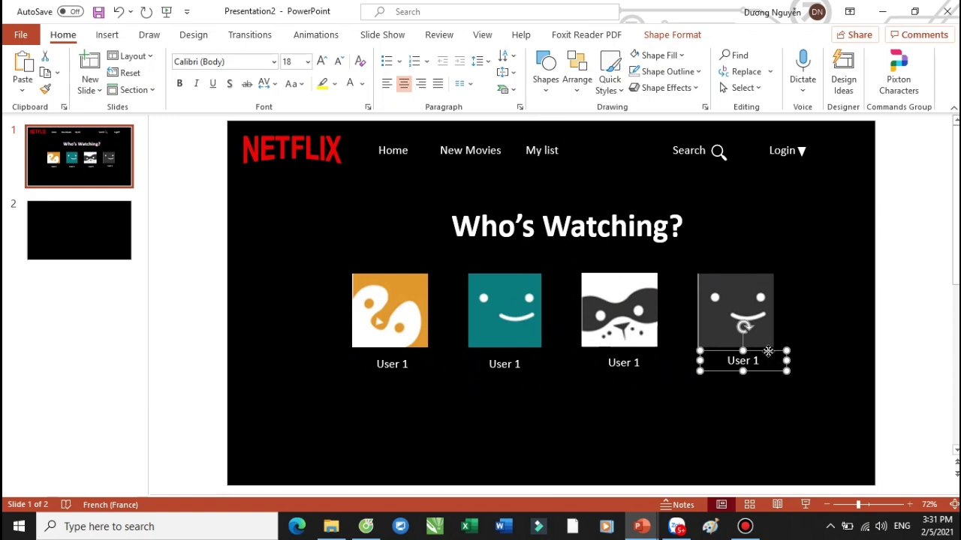
key(Escape)
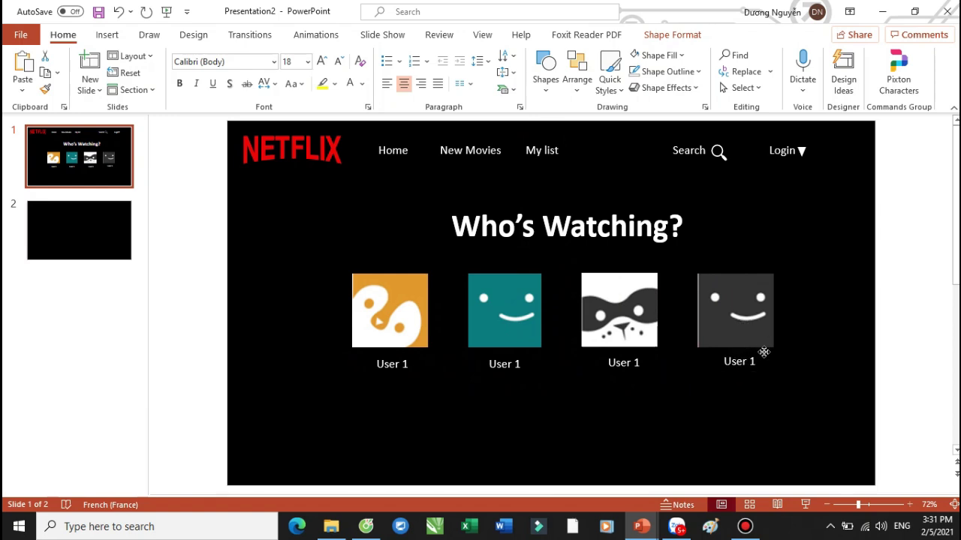
Renumber the copied captions so they read User 4, User 3 and User 2
click(757, 363)
key(BackSpace)
text(4)
click(634, 370)
key(BackSpace)
text(3)
click(518, 364)
key(BackSpace)
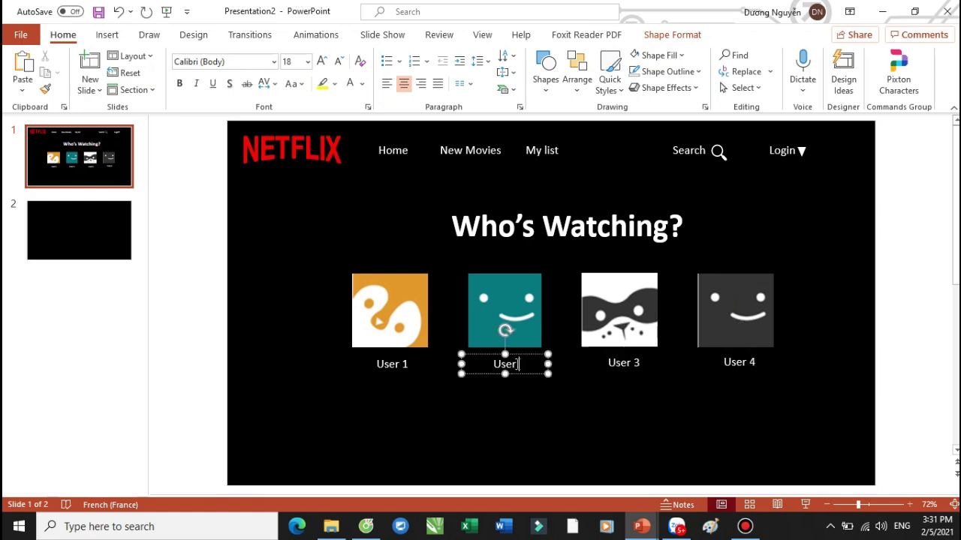
text(2)
click(900, 342)
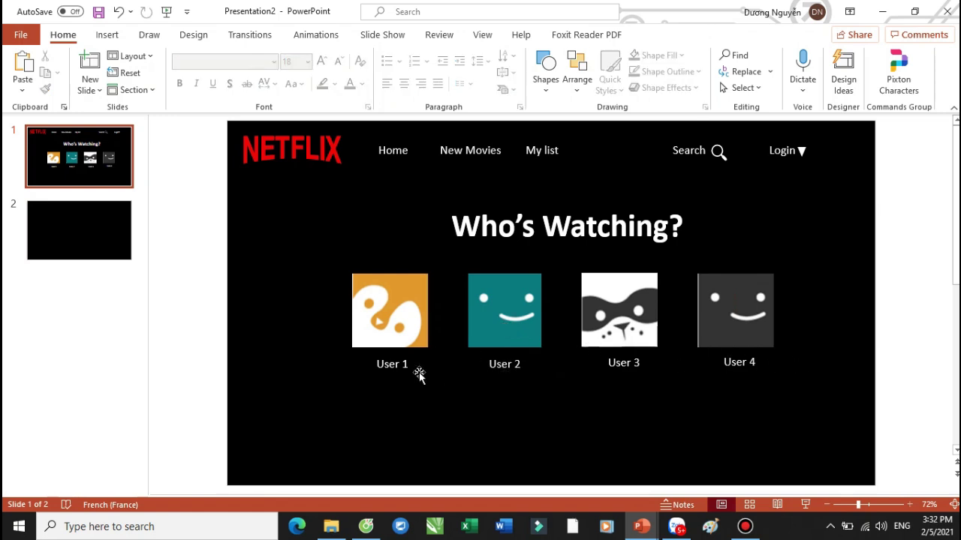
click(546, 89)
Draw a rectangle below the profile captions with no fill and a white outline
click(596, 126)
drag(453, 405, 675, 438)
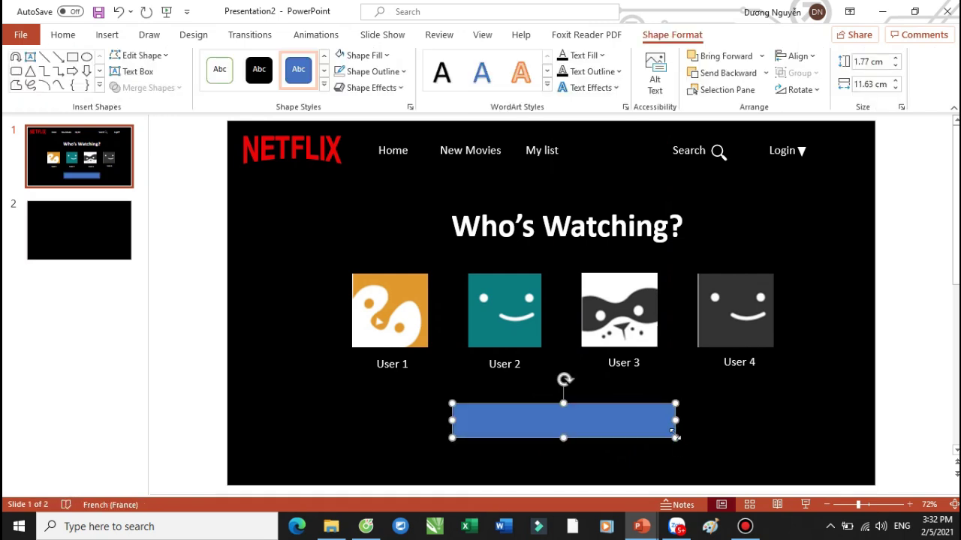
click(364, 57)
click(372, 214)
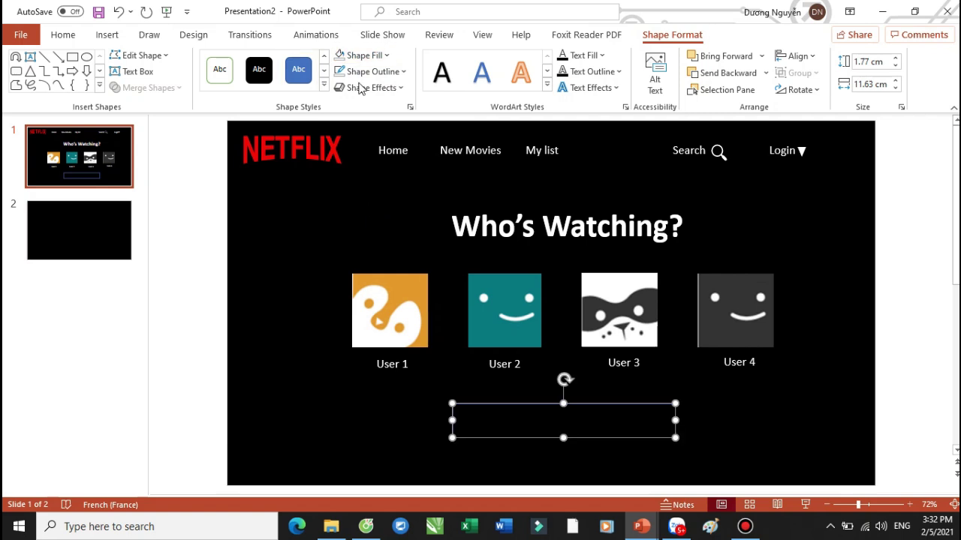
click(369, 72)
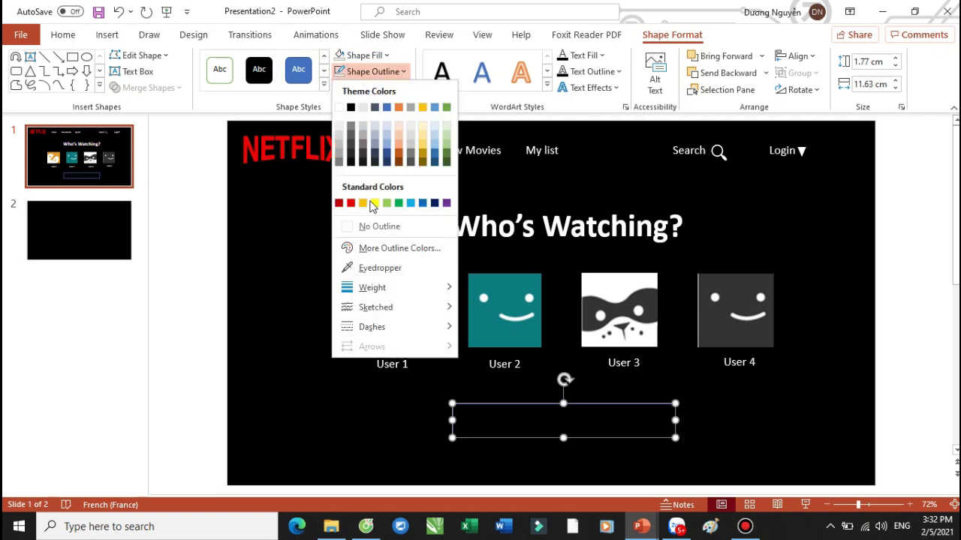
click(339, 107)
click(743, 409)
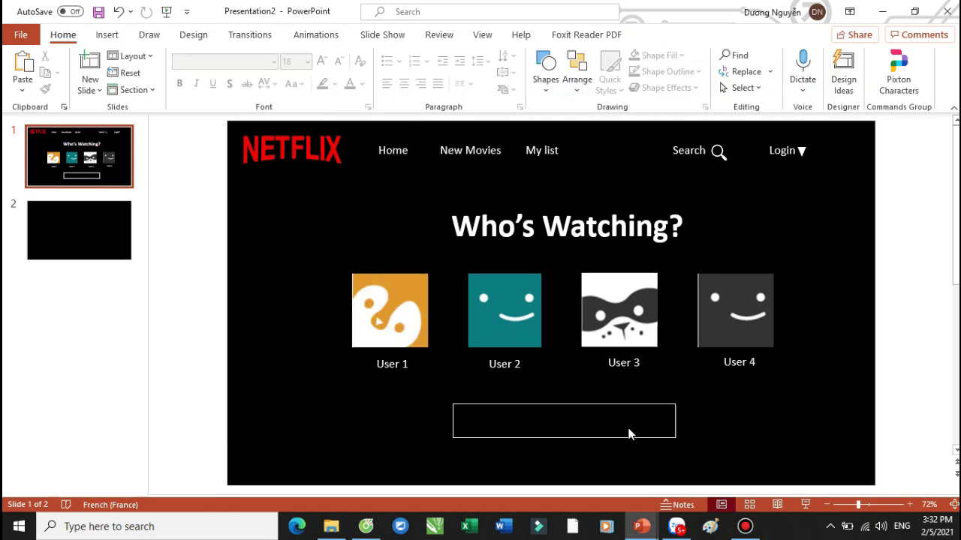
Thicken the rectangle's white outline to 2¼ pt
click(637, 409)
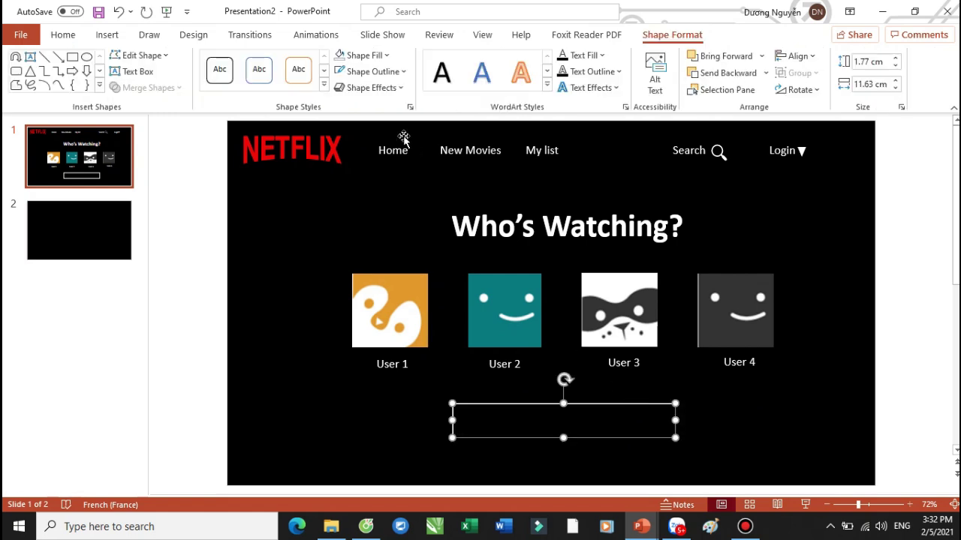
click(373, 72)
mouse_move(378, 291)
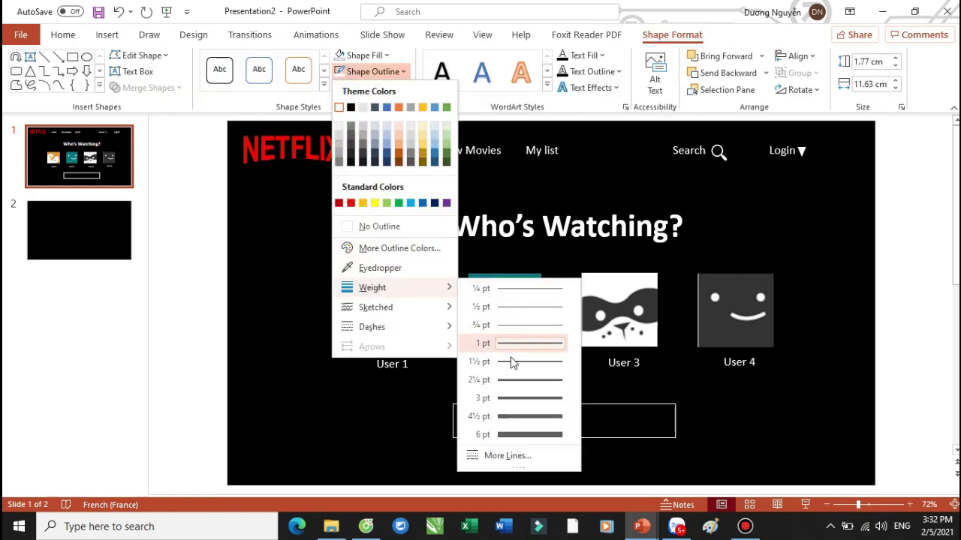
click(515, 381)
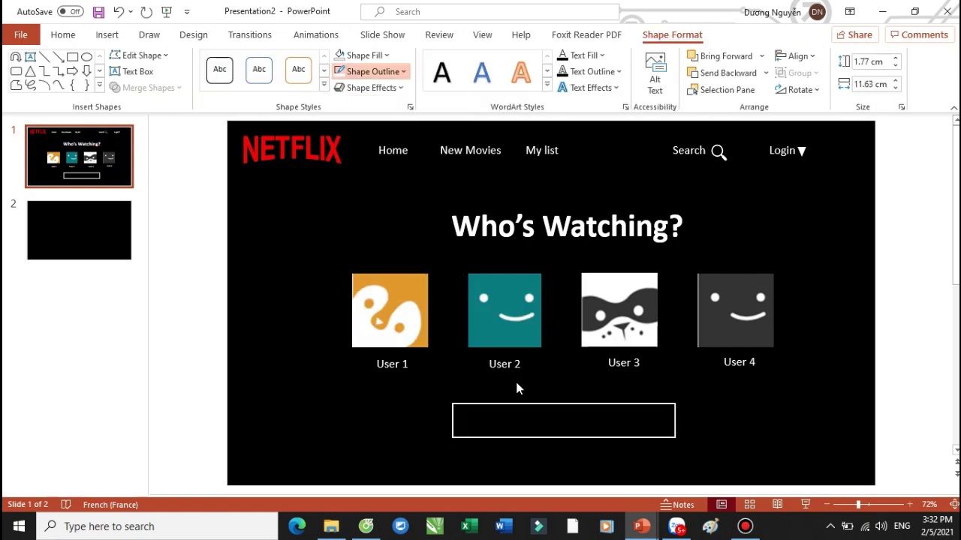
right_click(582, 418)
click(558, 402)
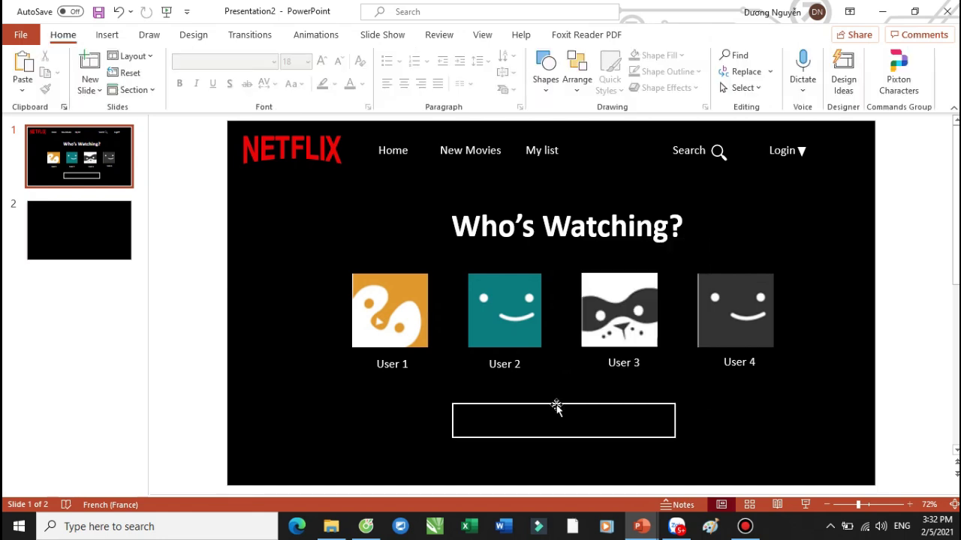
click(555, 405)
Type NEXT PRESENTAION inside the rectangle and increase the text size twice to 24 pt
right_click(556, 405)
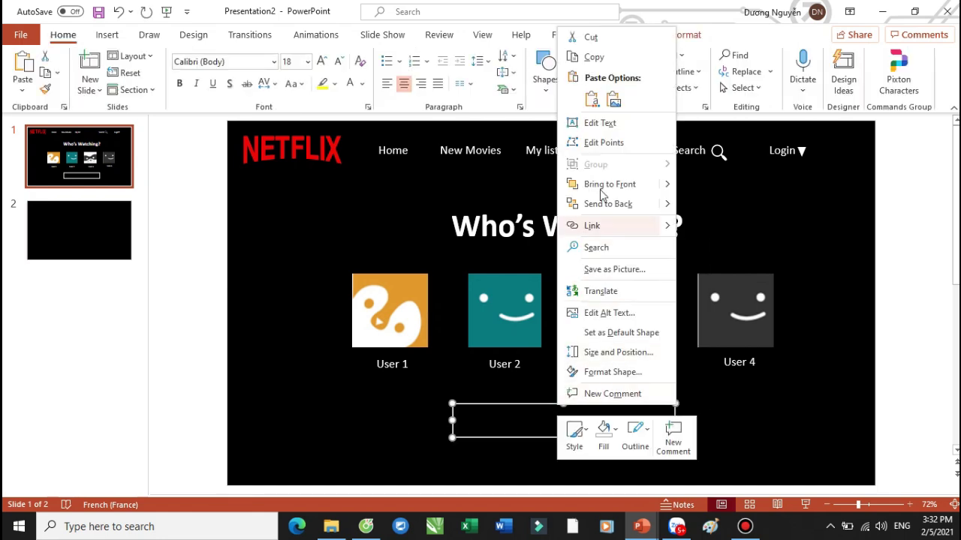
click(601, 123)
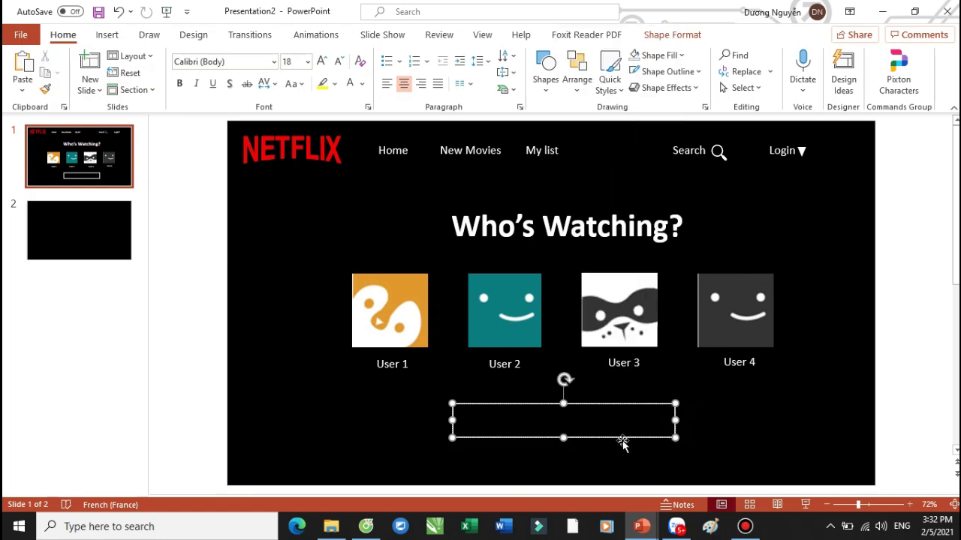
text(T PRESENTA)
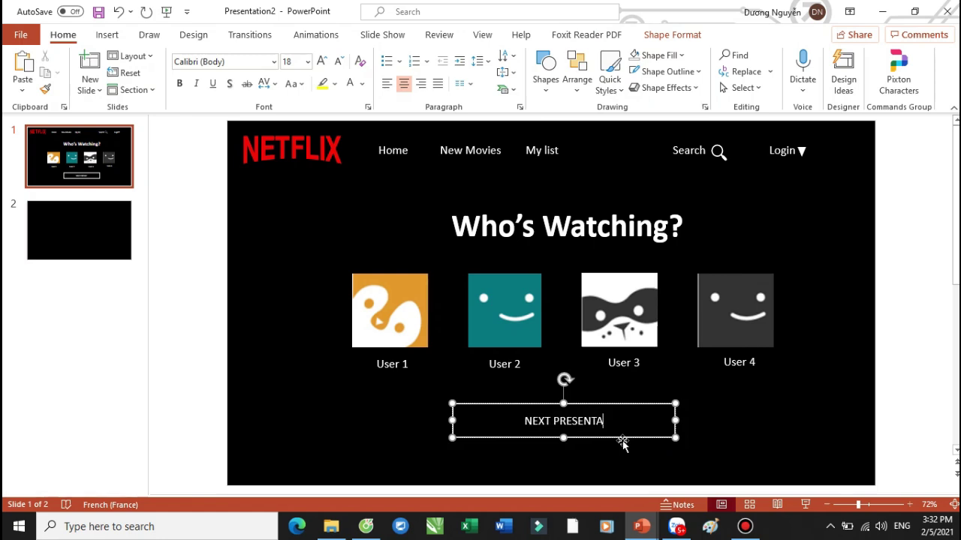
text(ION)
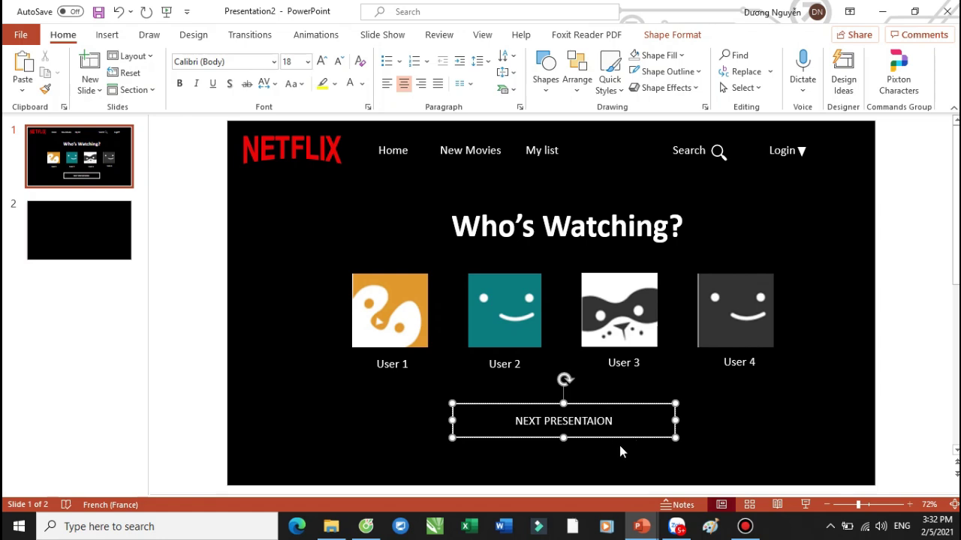
key(ctrl+a)
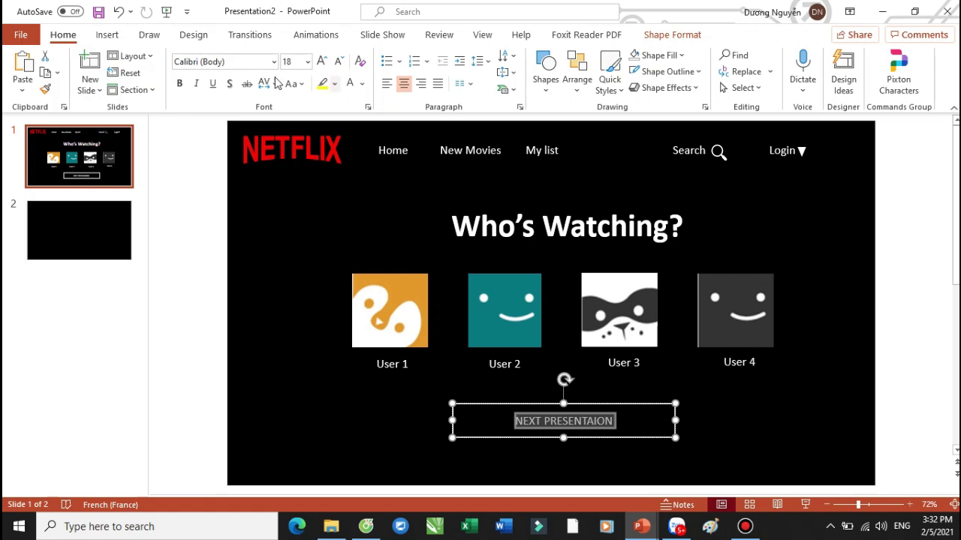
click(321, 61)
click(321, 61)
click(915, 296)
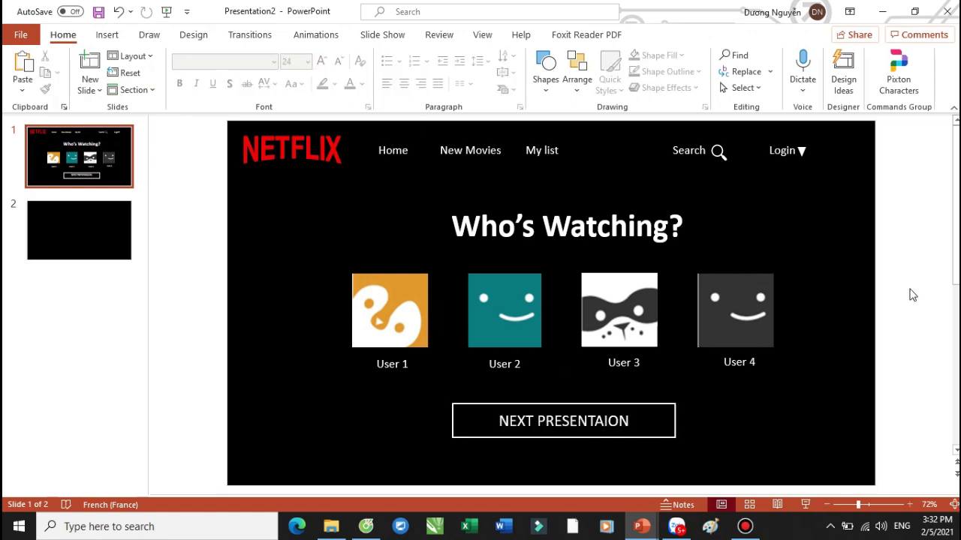
mouse_move(641, 526)
click(597, 484)
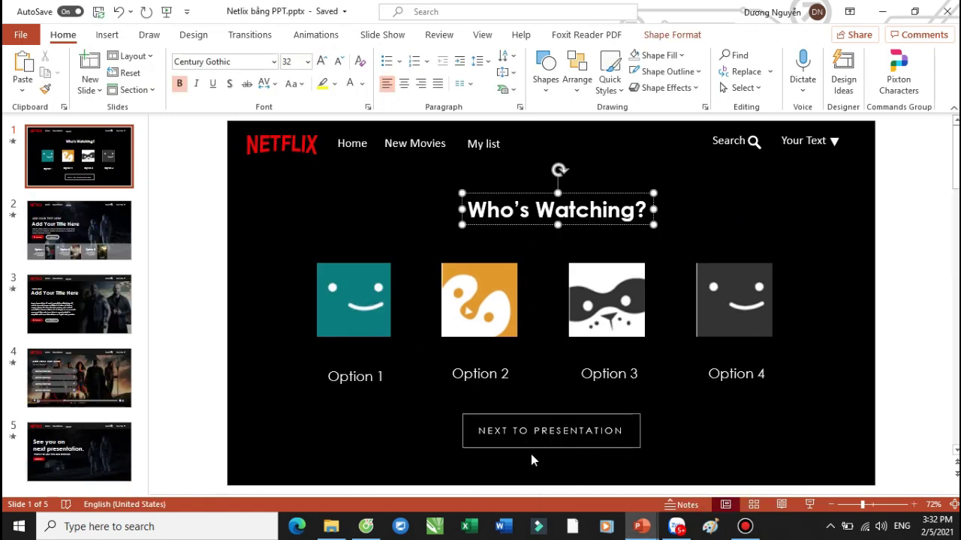
Back in Presentation2, insert TO so the button reads NEXT TO PRESENTAION
mouse_move(641, 526)
click(690, 493)
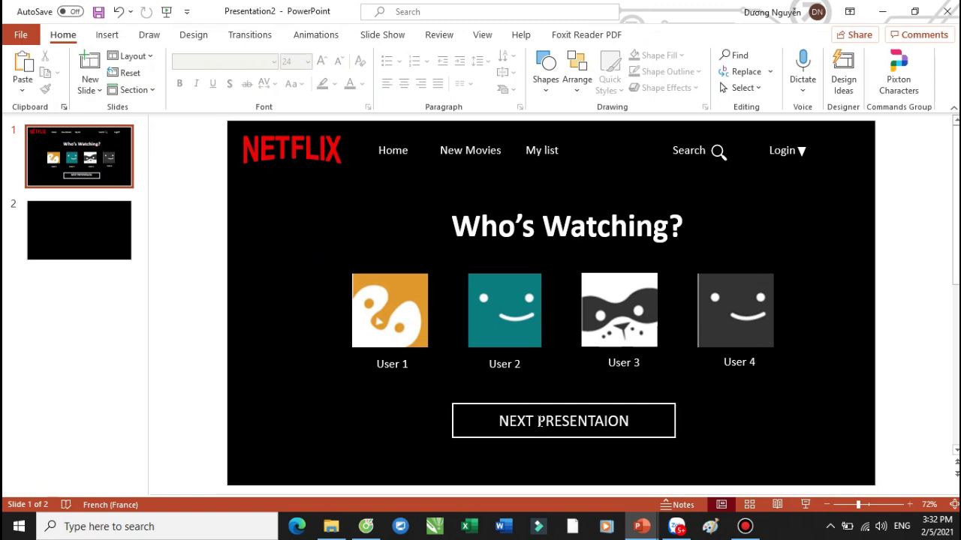
click(538, 422)
text(TO)
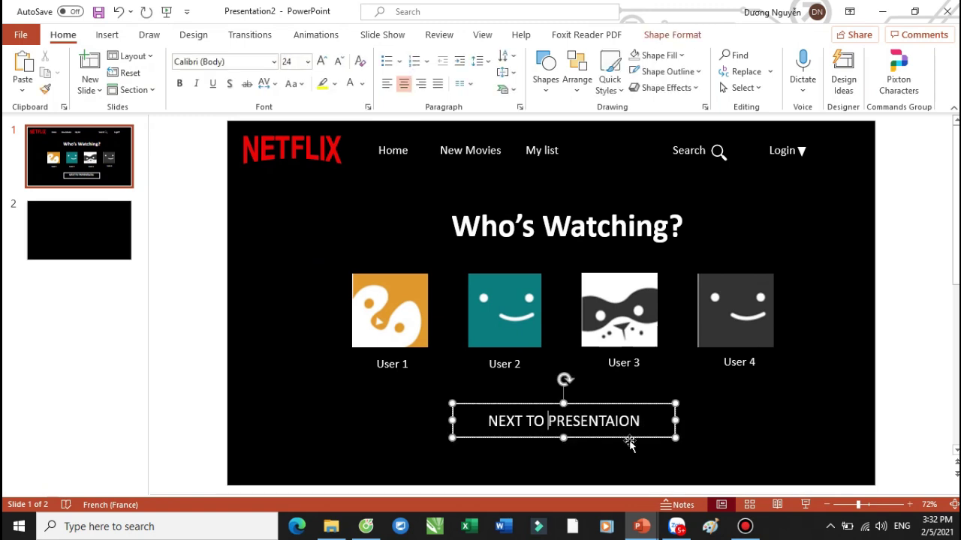
Shrink the button text to 20 pt with Loose character spacing and start the slide show
key(ctrl+a)
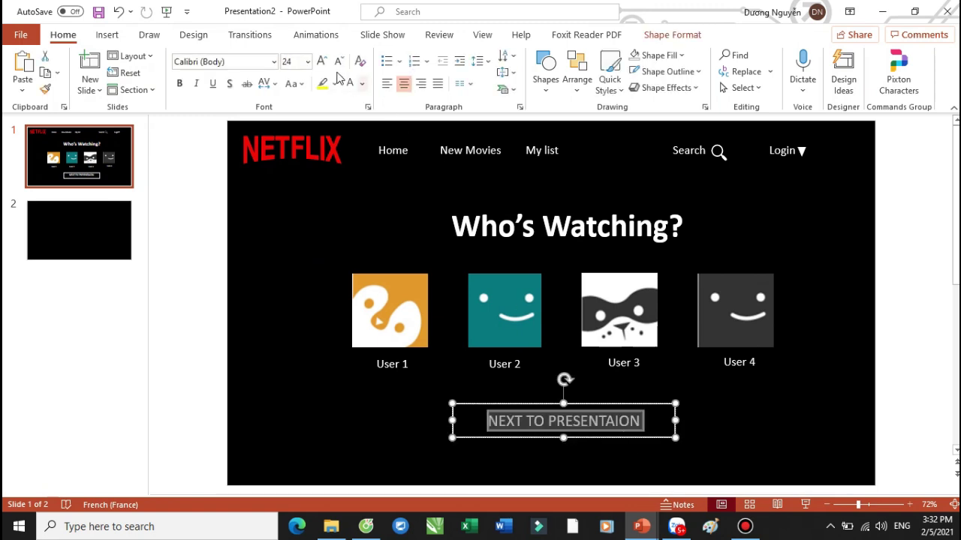
click(339, 61)
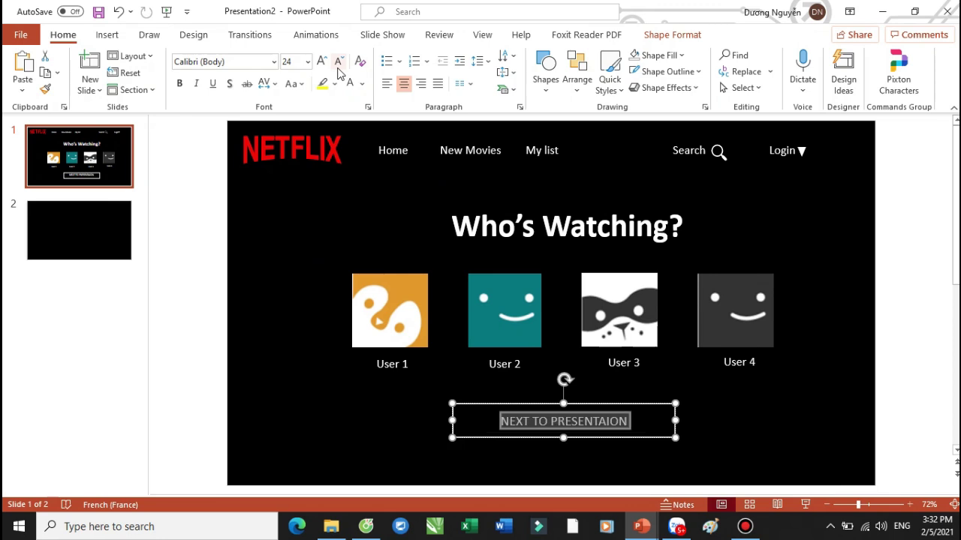
click(267, 83)
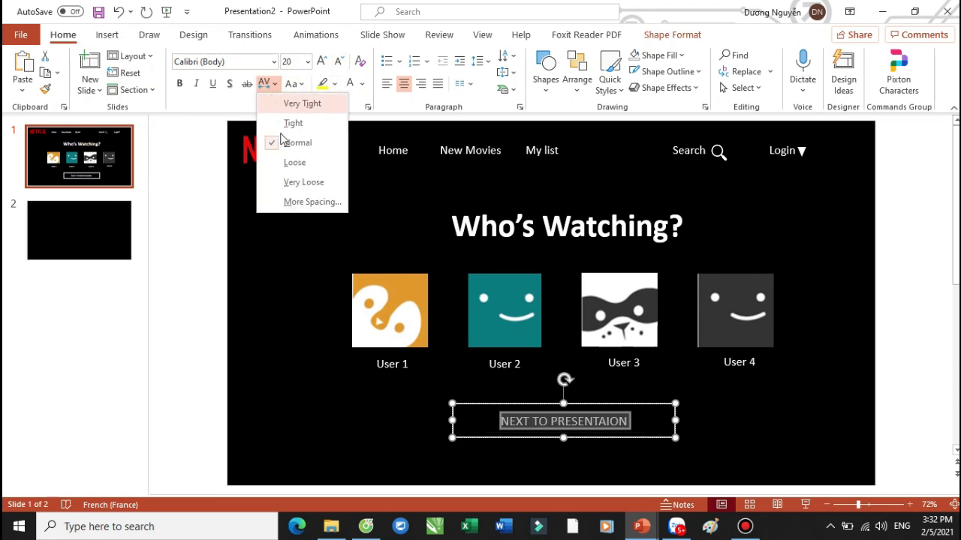
click(304, 173)
click(902, 336)
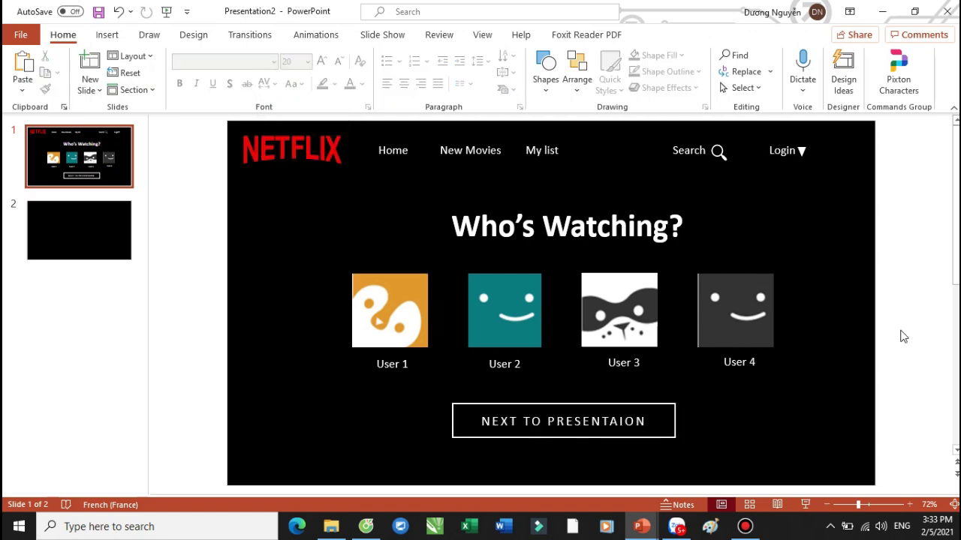
key(F5)
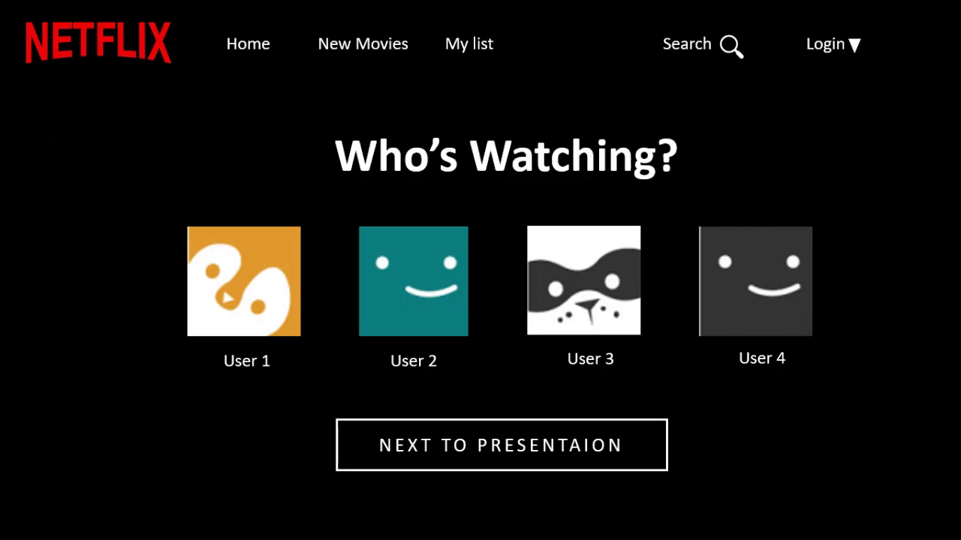
Exit the slide show, inspect the reference deck's astronaut background on slide 2, and return to Presentation2
key(Escape)
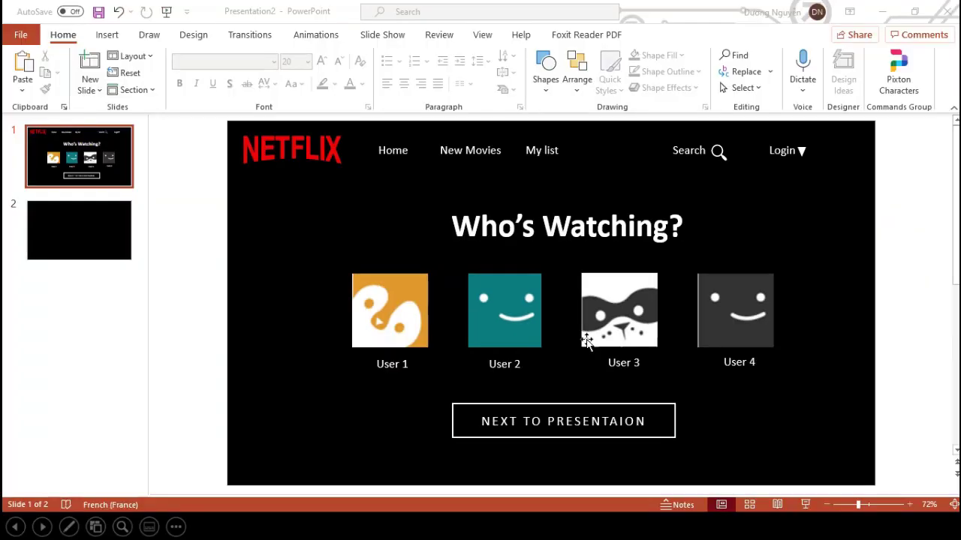
mouse_move(635, 527)
click(559, 469)
click(75, 247)
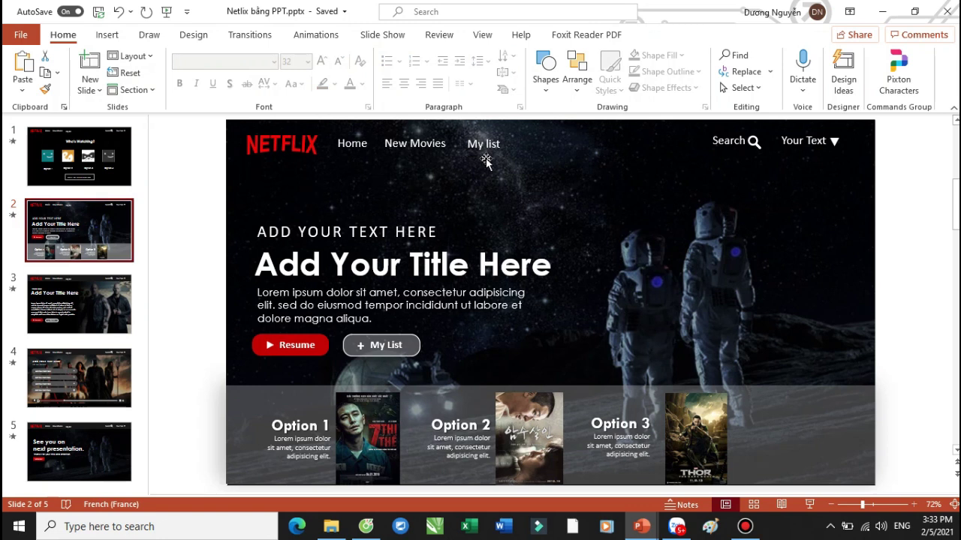
click(618, 229)
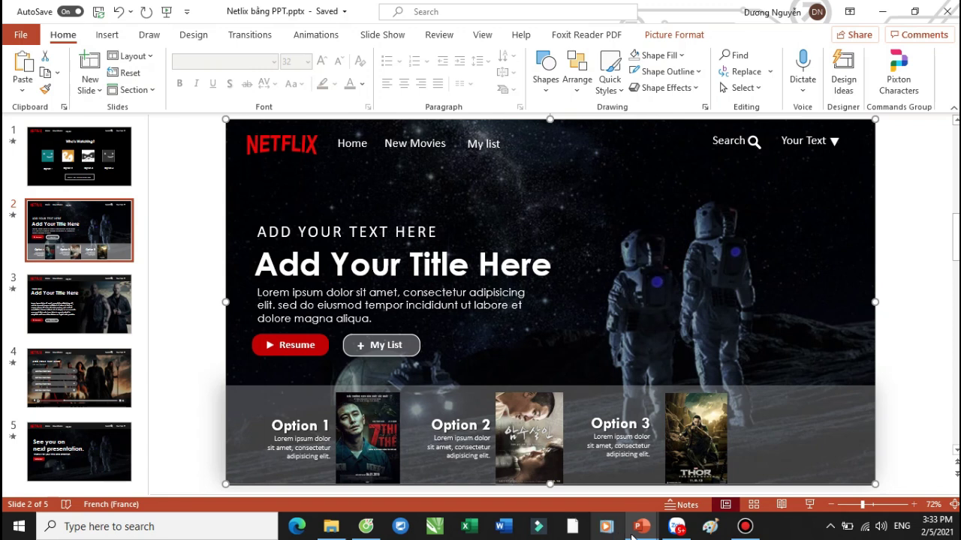
mouse_move(642, 529)
click(717, 462)
Paste the NETFLIX logo and nav bar from slide 1 onto slide 2
click(101, 233)
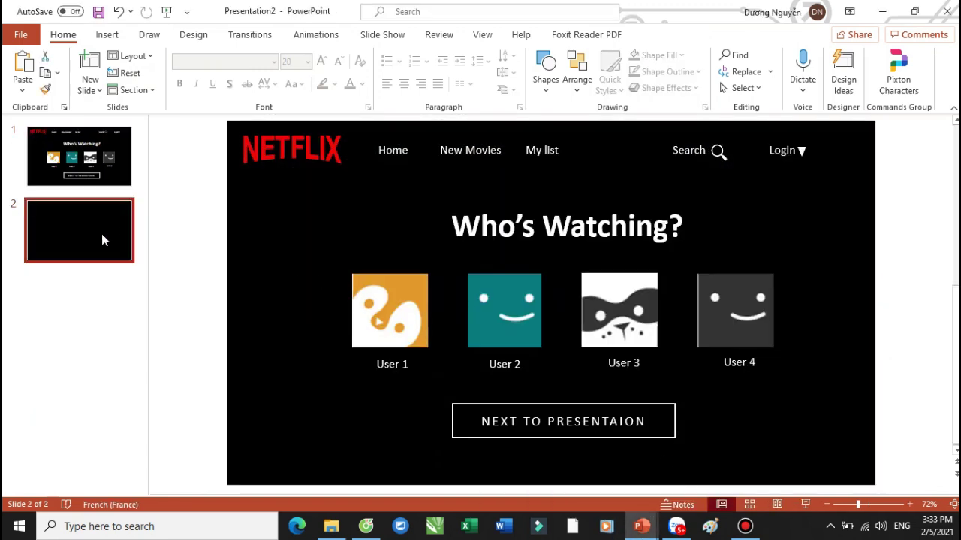
click(88, 159)
drag(214, 122, 897, 186)
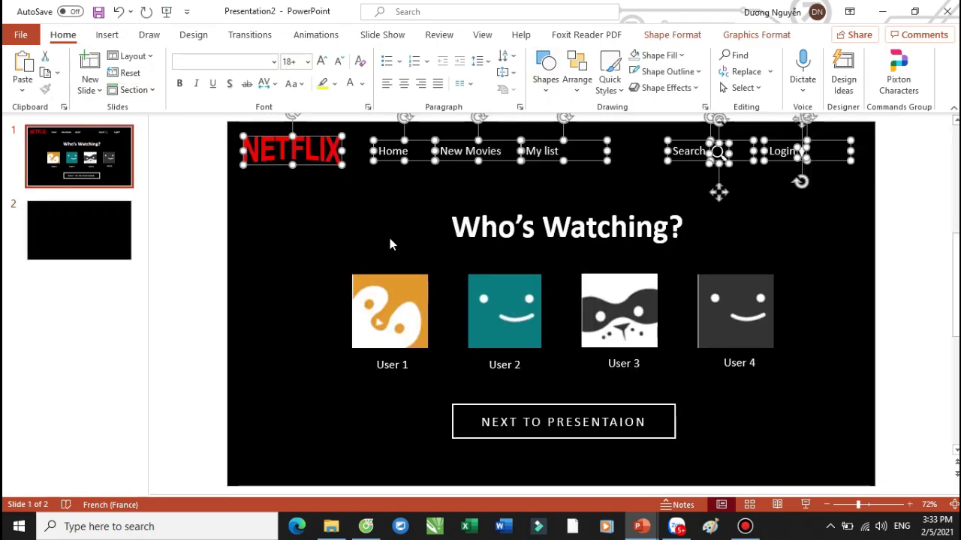
click(102, 233)
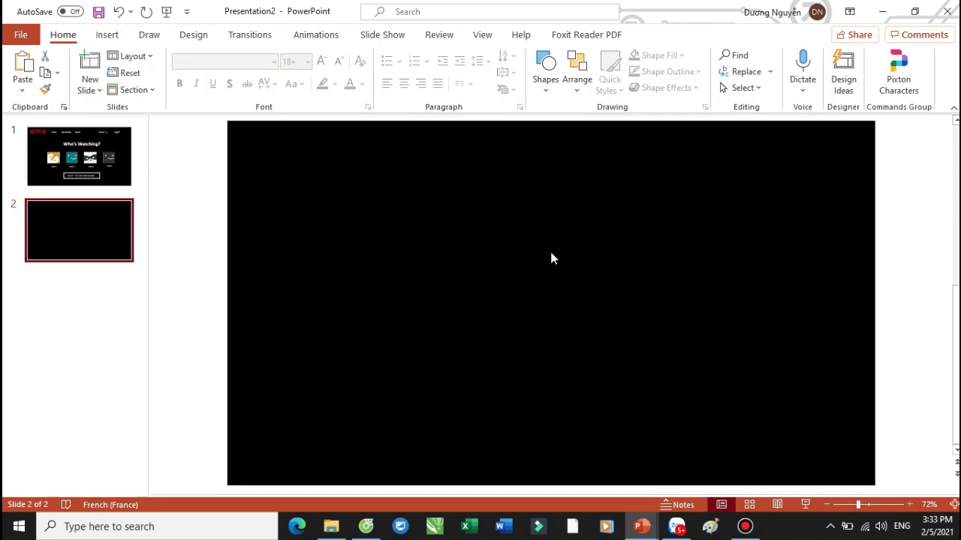
key(ctrl+v)
click(449, 263)
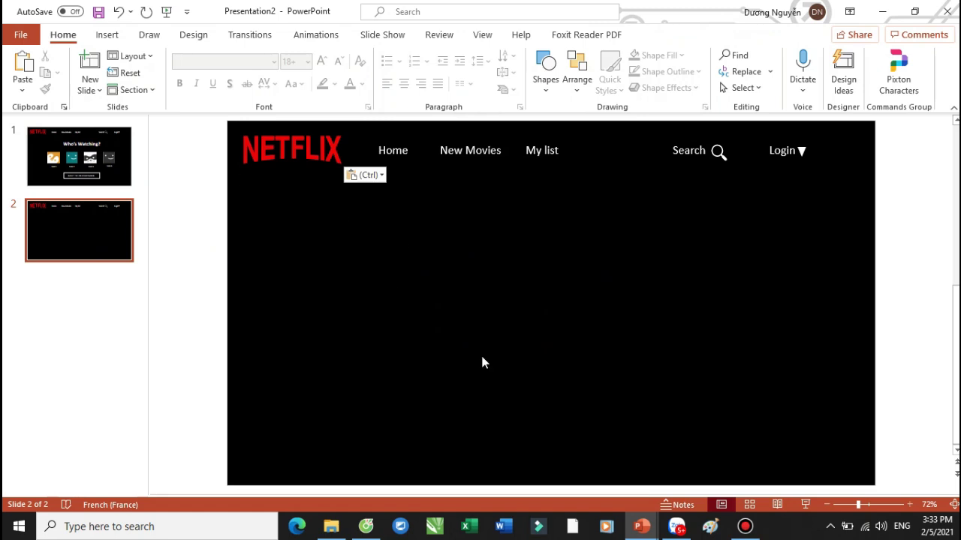
Examine the reference slide's text boxes, Resume/My List buttons and grey Option bar, then return
mouse_move(638, 525)
click(610, 490)
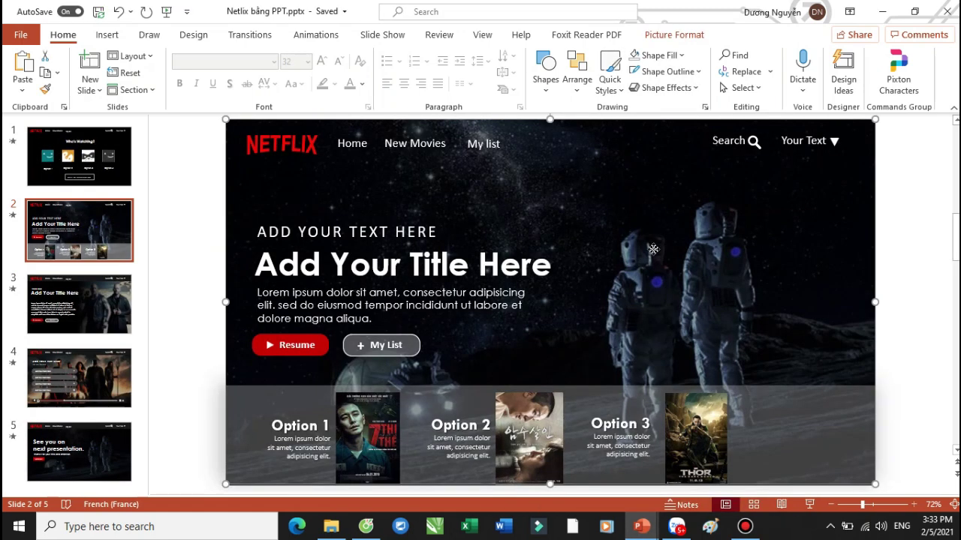
drag(189, 186, 649, 338)
drag(197, 323, 446, 372)
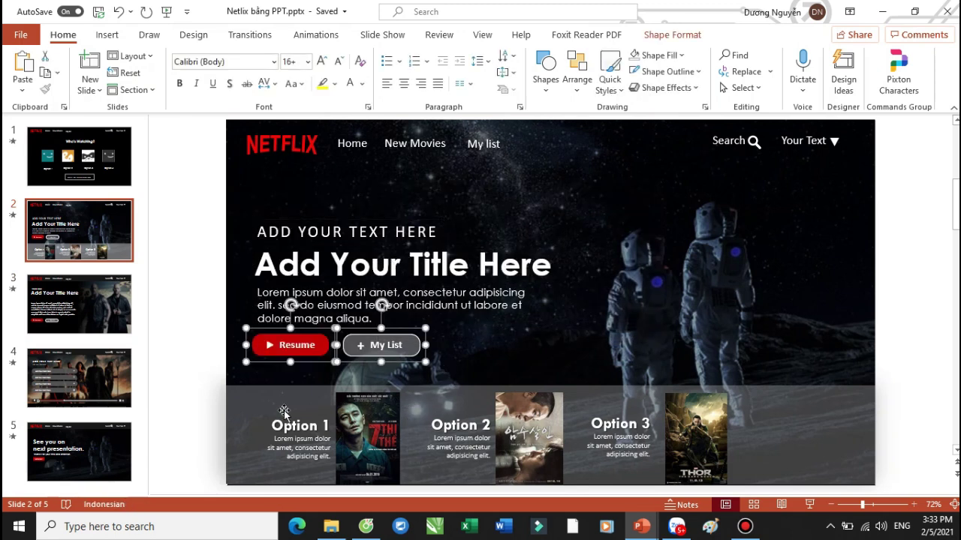
click(250, 405)
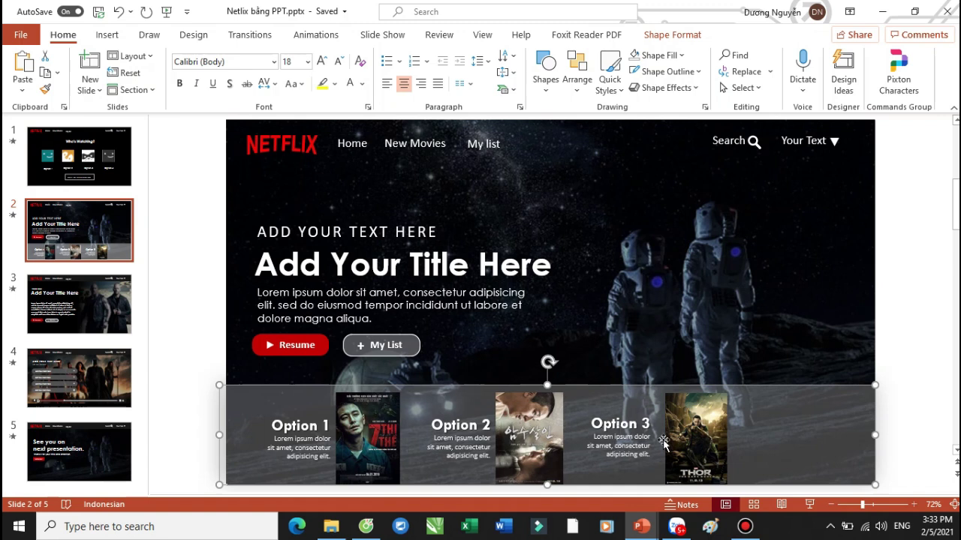
mouse_move(645, 525)
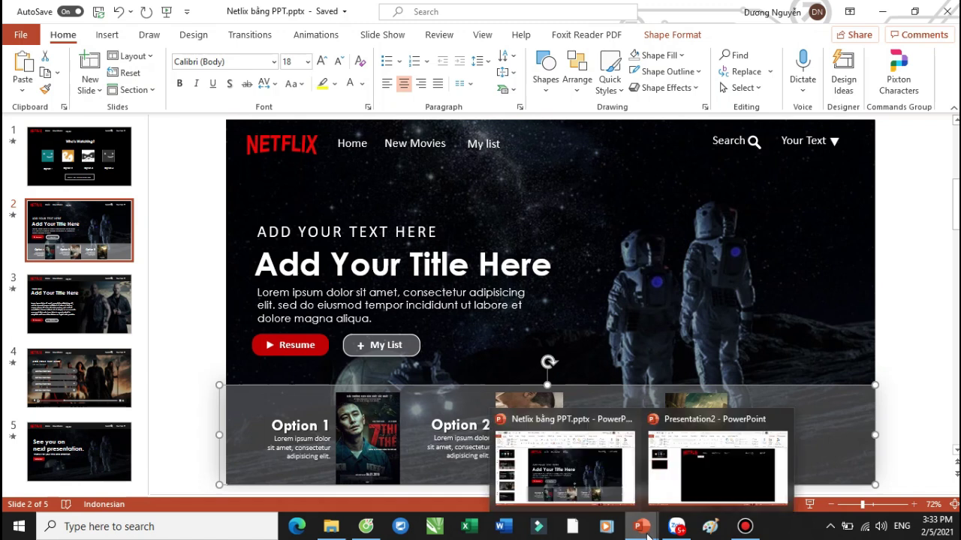
click(715, 480)
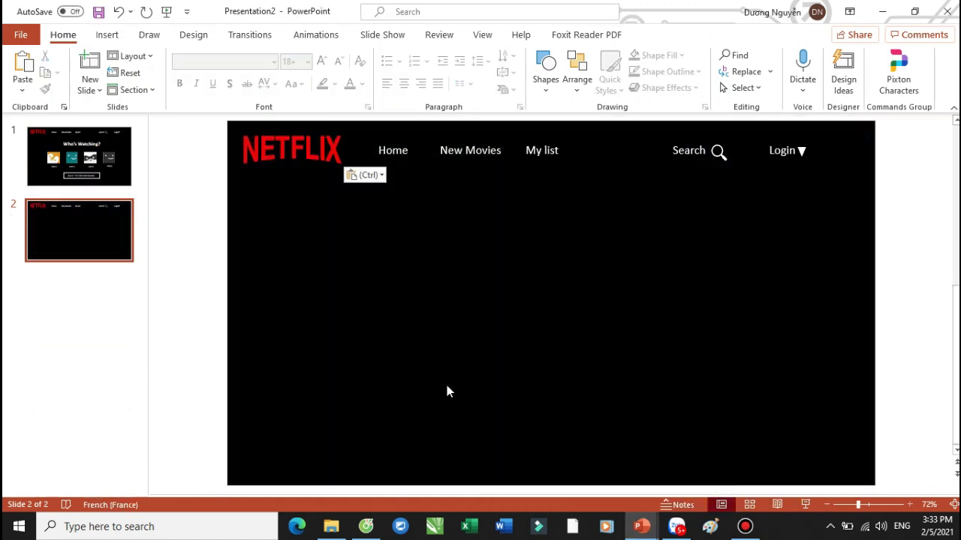
click(107, 35)
Insert the astronaut picture from this computer onto slide 2 and send it to back
click(105, 81)
click(129, 131)
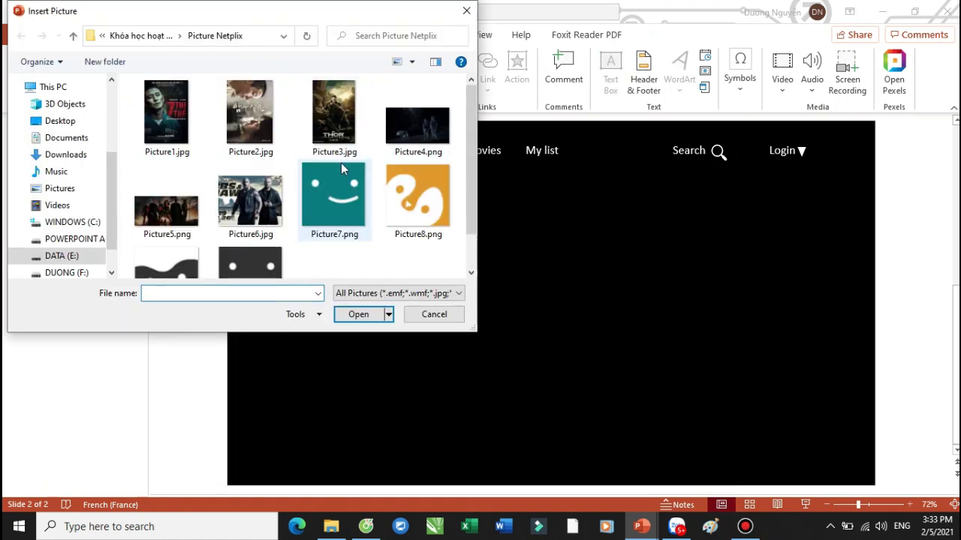
click(434, 314)
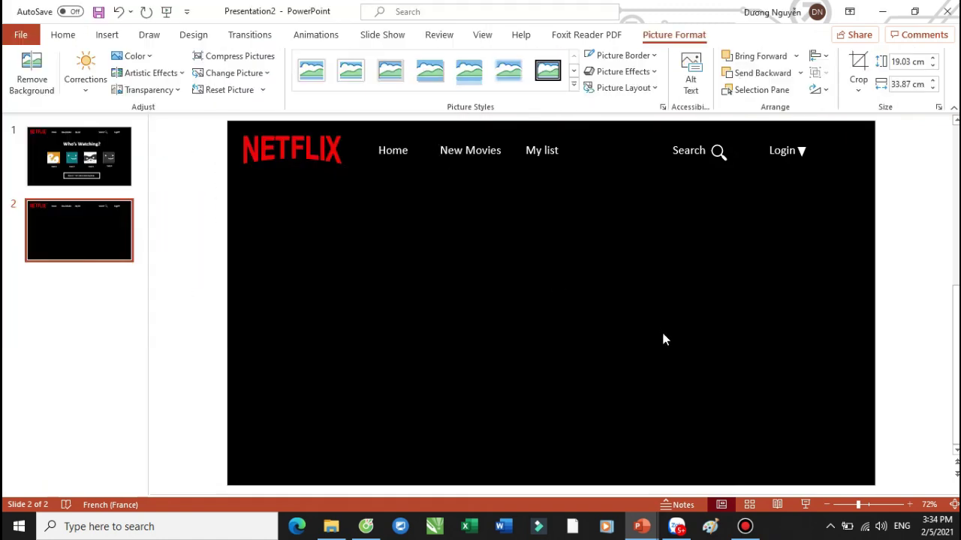
right_click(630, 312)
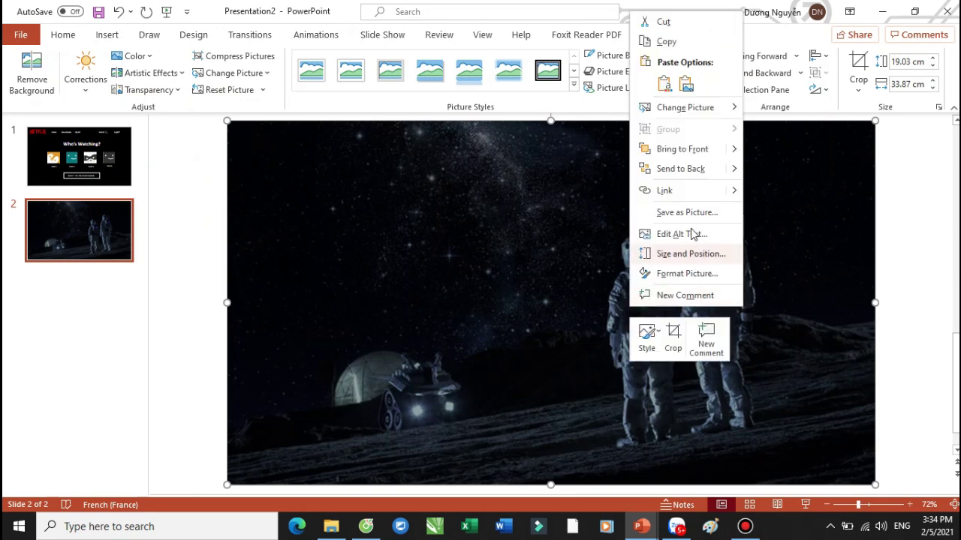
click(680, 169)
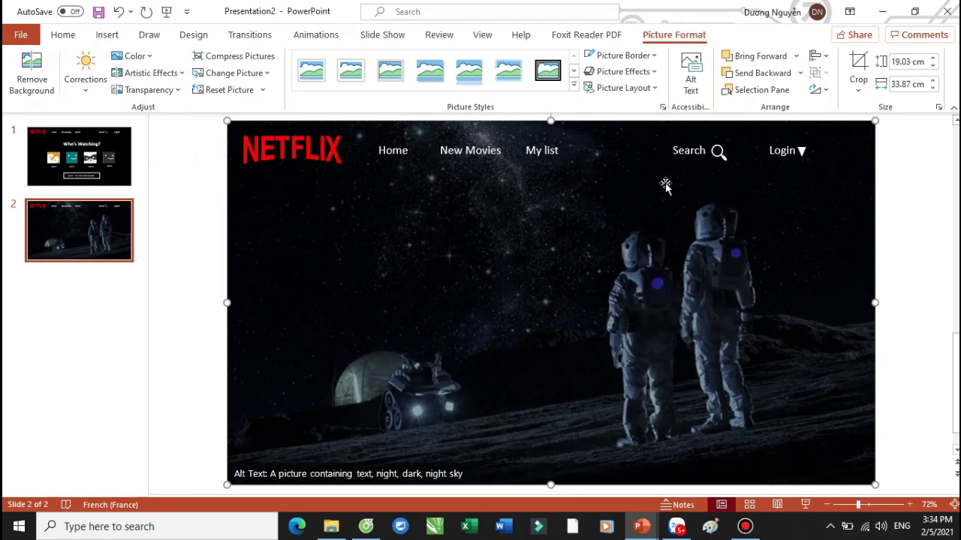
Search Chrome images for VŨ TRỤ and preview the astronaut-on-the-moon photos before returning
click(371, 481)
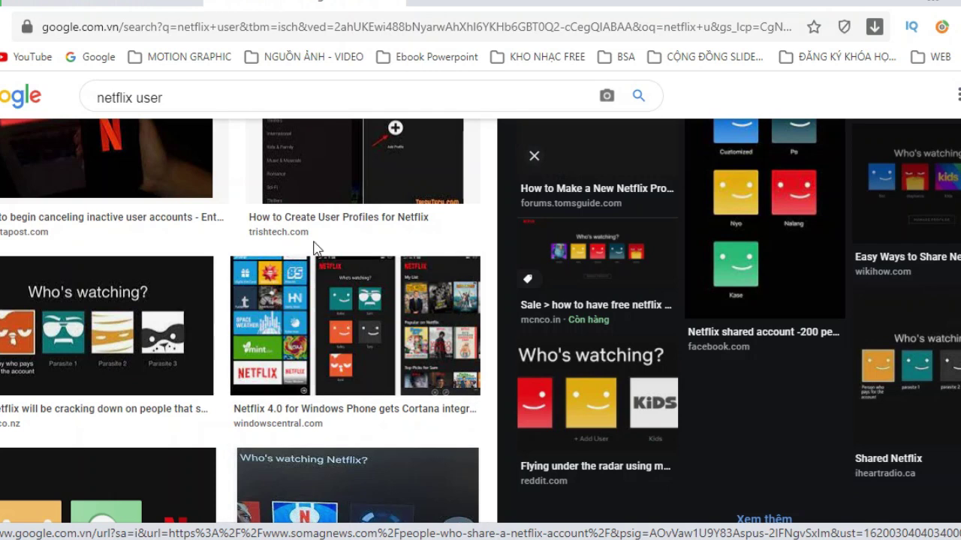
drag(197, 109, 33, 111)
text(VŨ TRU)
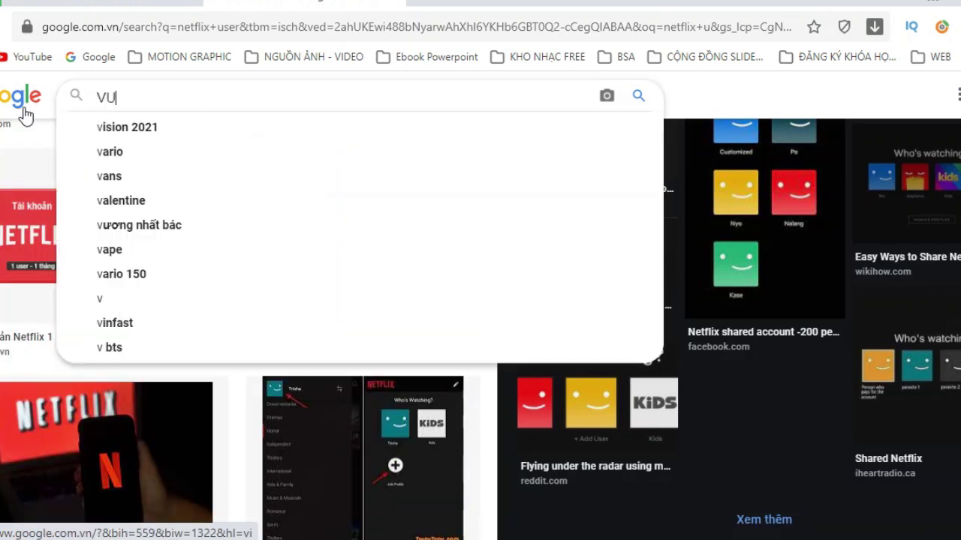
text(j)
key(Return)
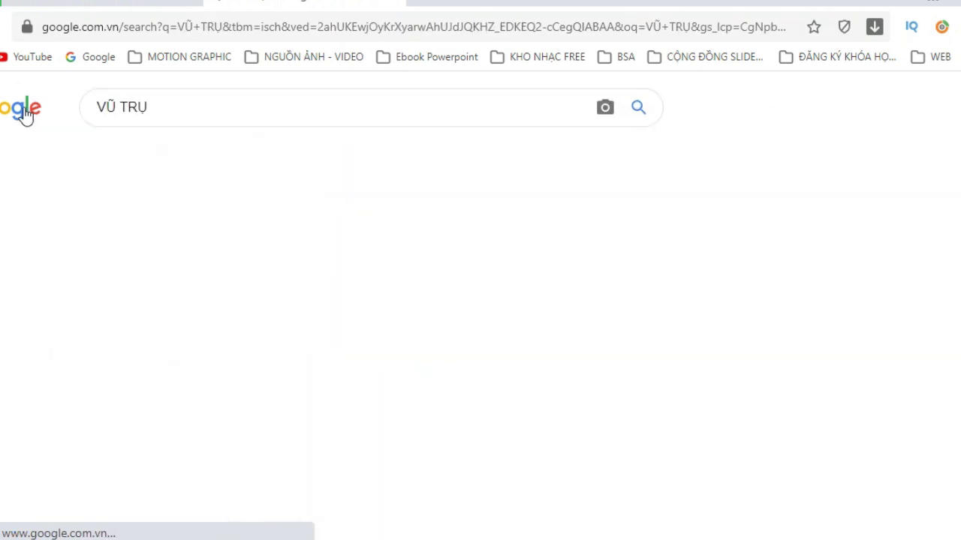
scroll(690, 381, down, 5)
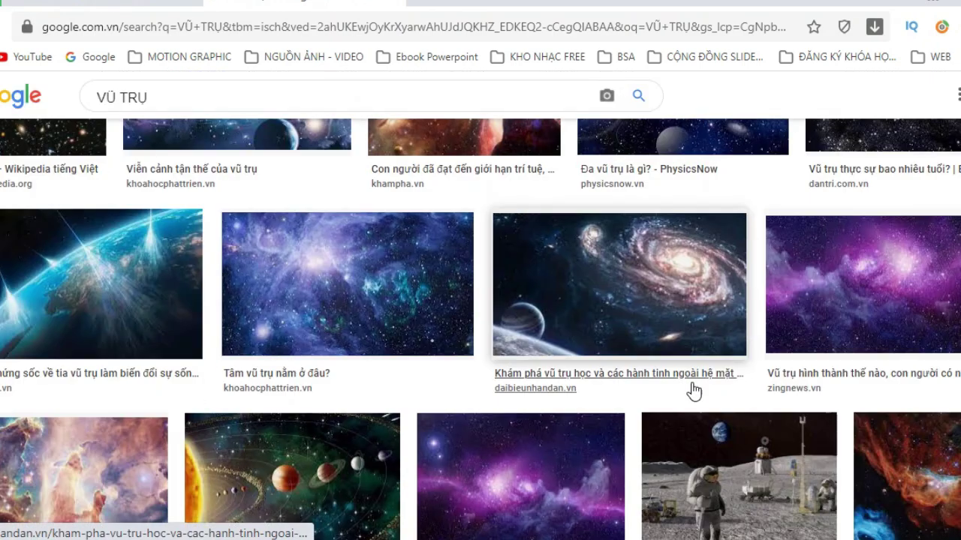
click(689, 397)
scroll(764, 384, down, 5)
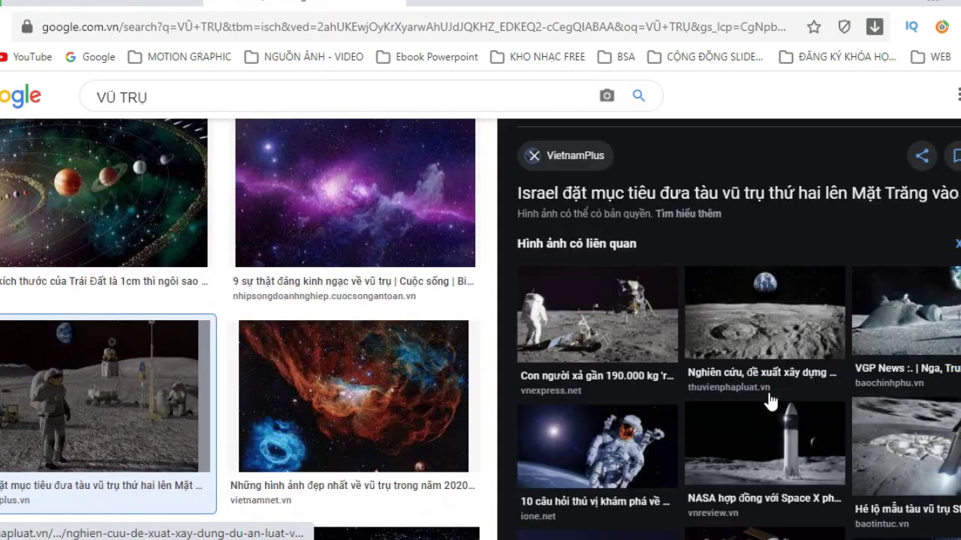
click(904, 491)
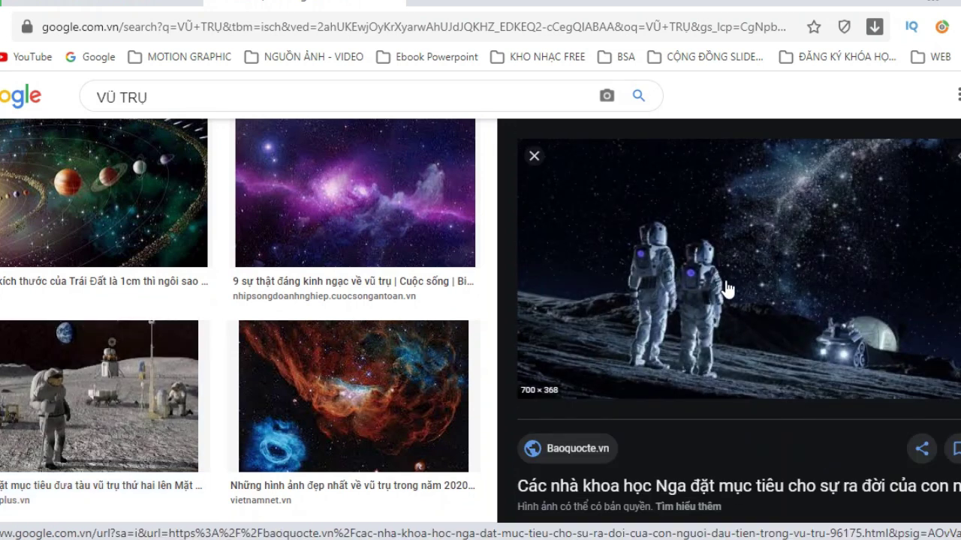
mouse_move(673, 539)
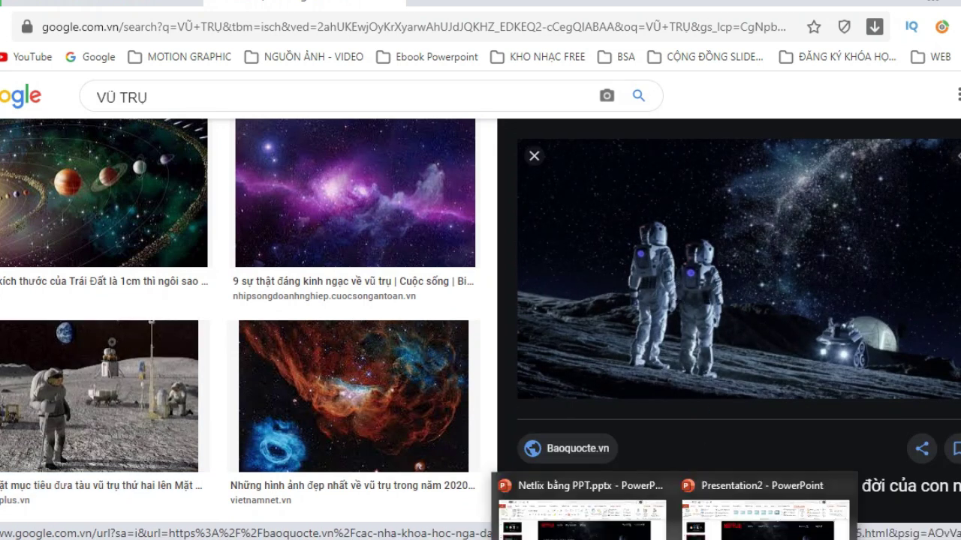
click(762, 514)
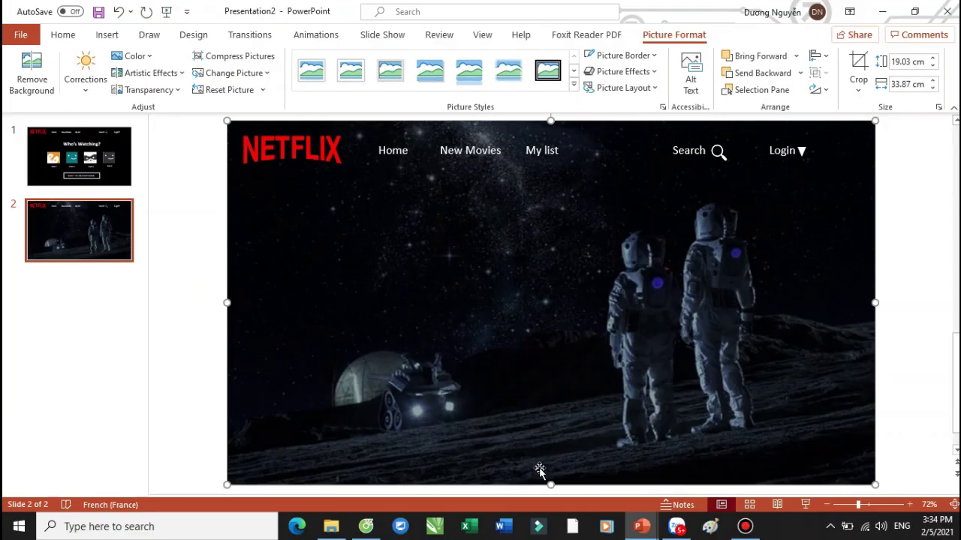
Copy the reference deck's three title text boxes and paste them onto Presentation2's slide 2
mouse_move(640, 526)
click(599, 495)
drag(194, 187, 567, 328)
mouse_move(641, 528)
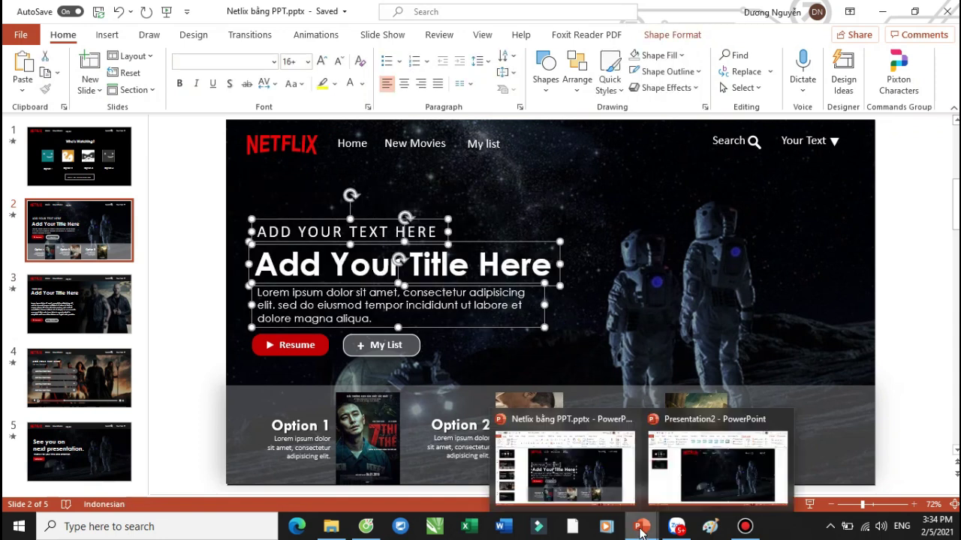
click(716, 466)
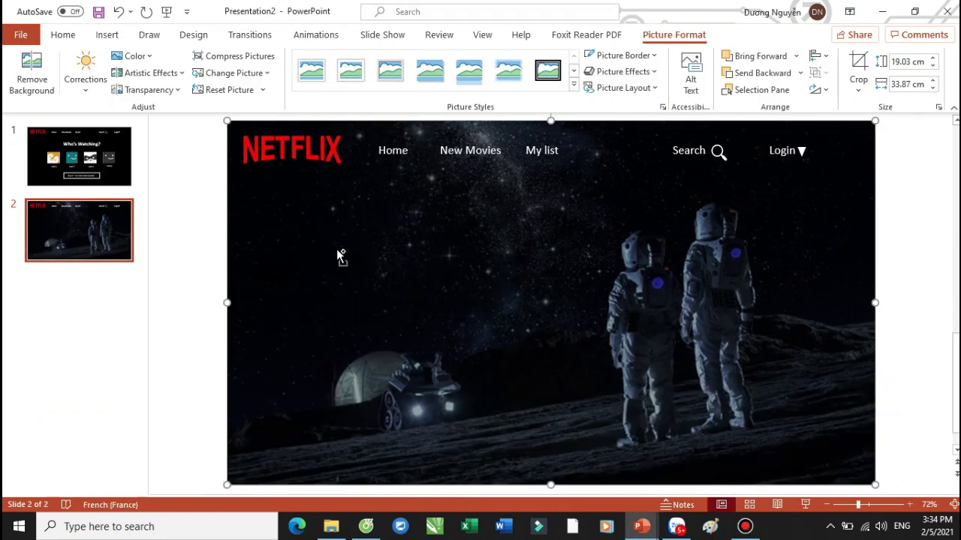
key(ctrl+v)
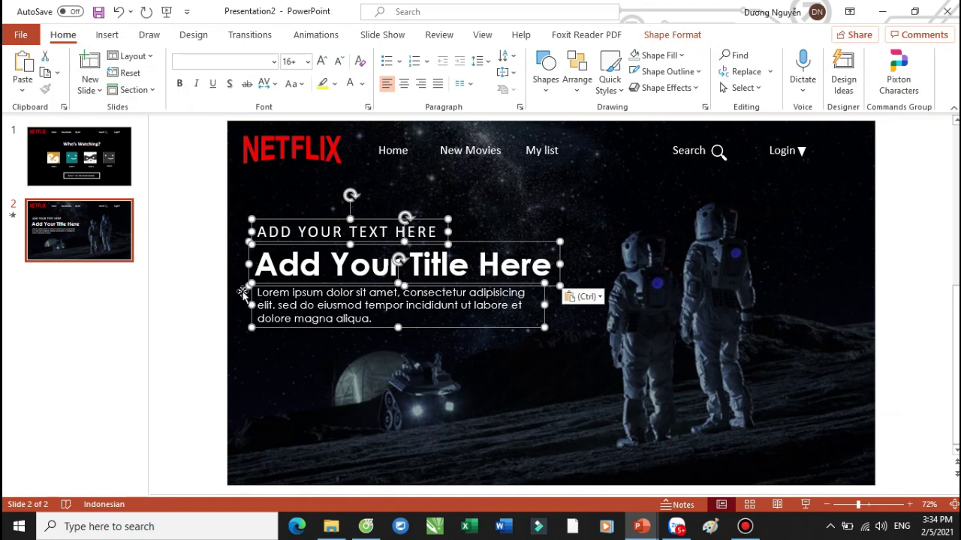
click(202, 284)
mouse_move(641, 526)
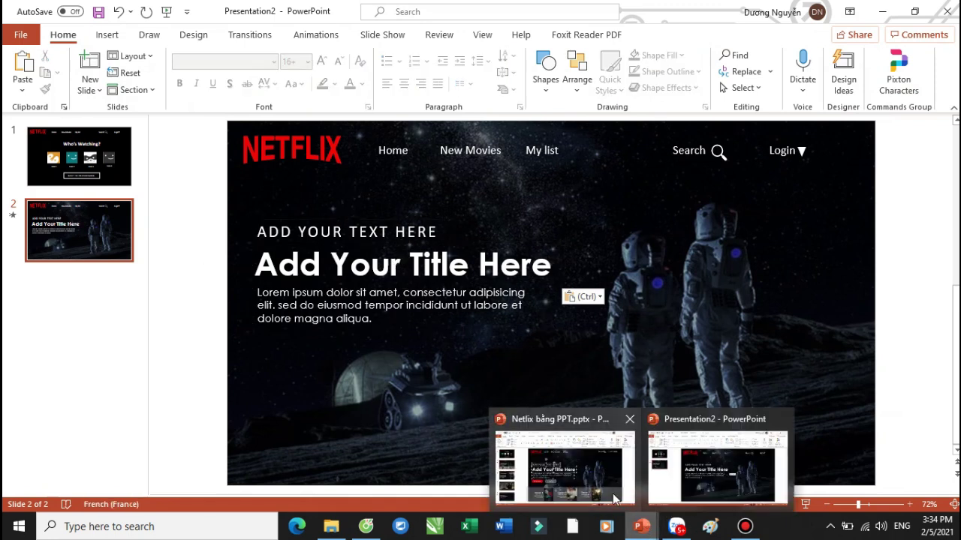
click(608, 491)
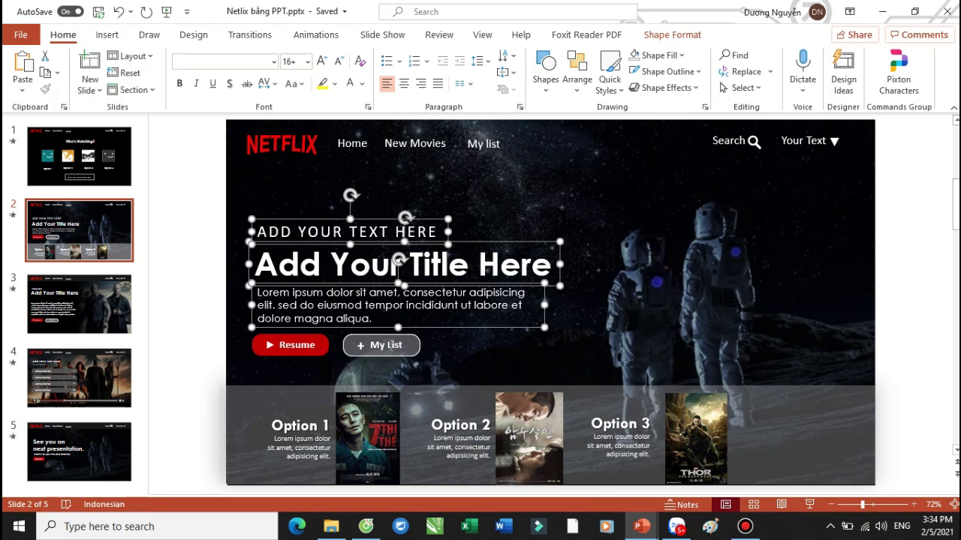
Draw a rounded rectangle below the lorem ipsum paragraph and increase its corner rounding
mouse_move(642, 526)
click(706, 480)
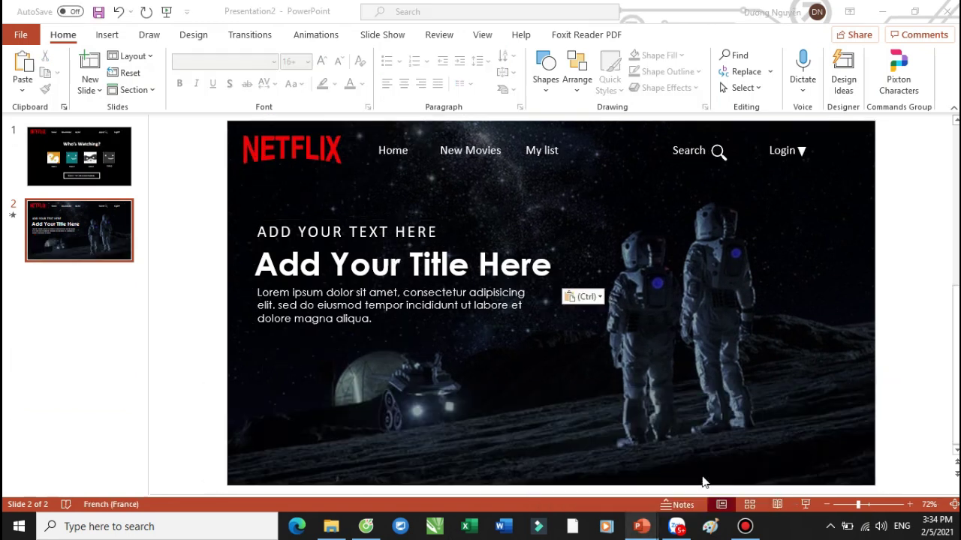
click(547, 90)
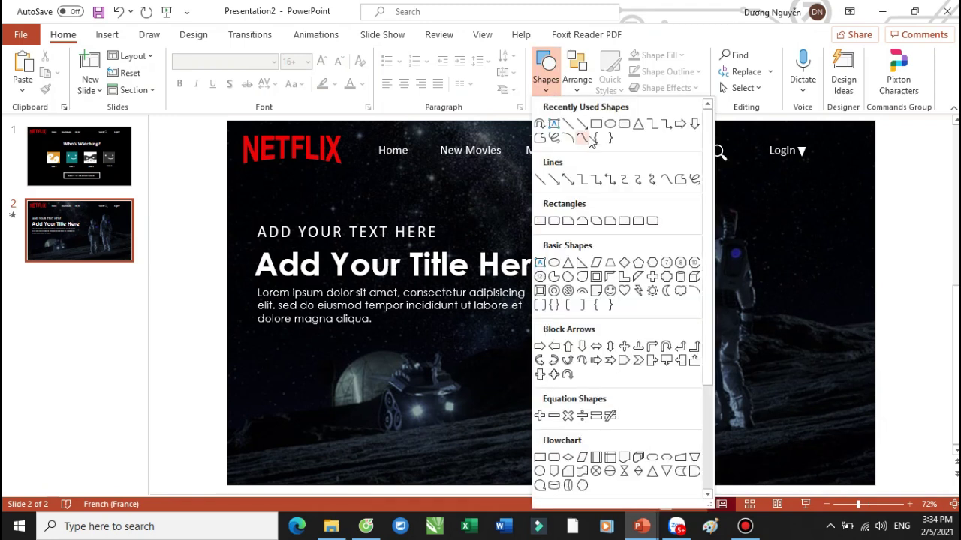
click(623, 126)
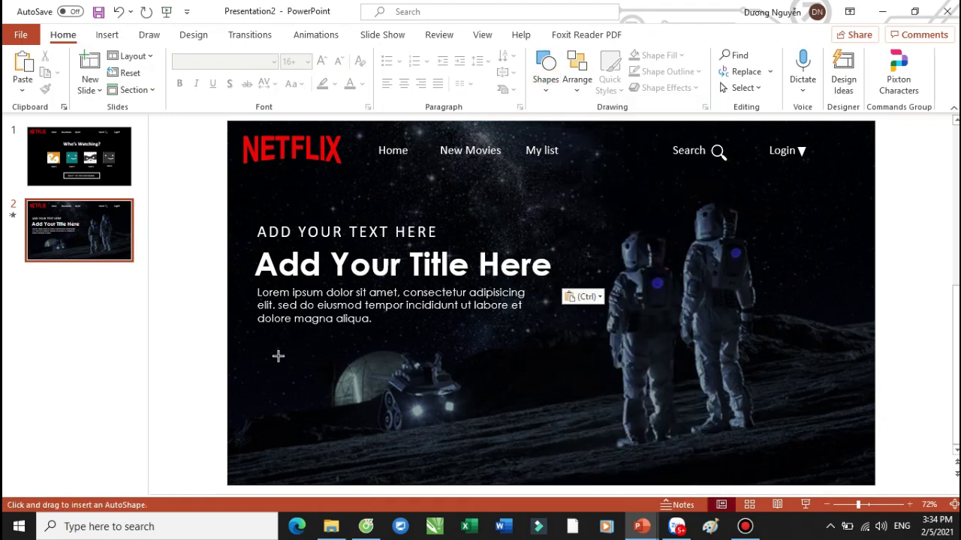
mouse_move(262, 354)
mouse_down()
mouse_move(342, 386)
mouse_move(346, 377)
mouse_up()
scroll(307, 325, up, 3)
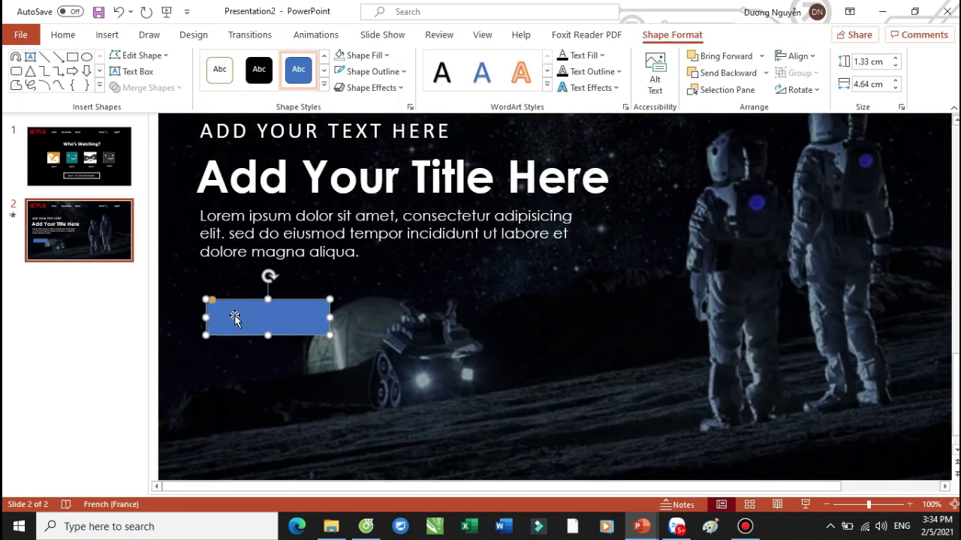
drag(214, 304, 219, 305)
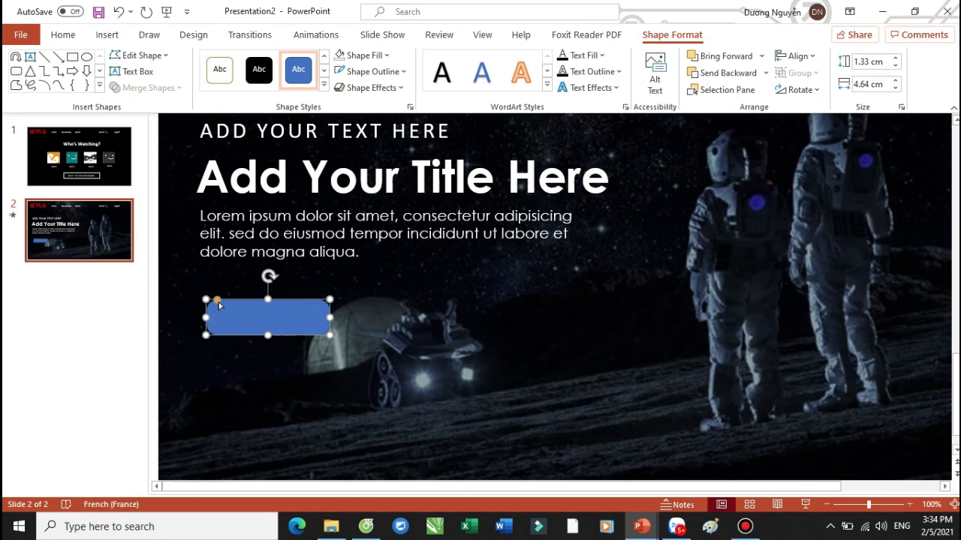
Fill the rounded rectangle dark red and remove its outline
click(364, 55)
click(339, 187)
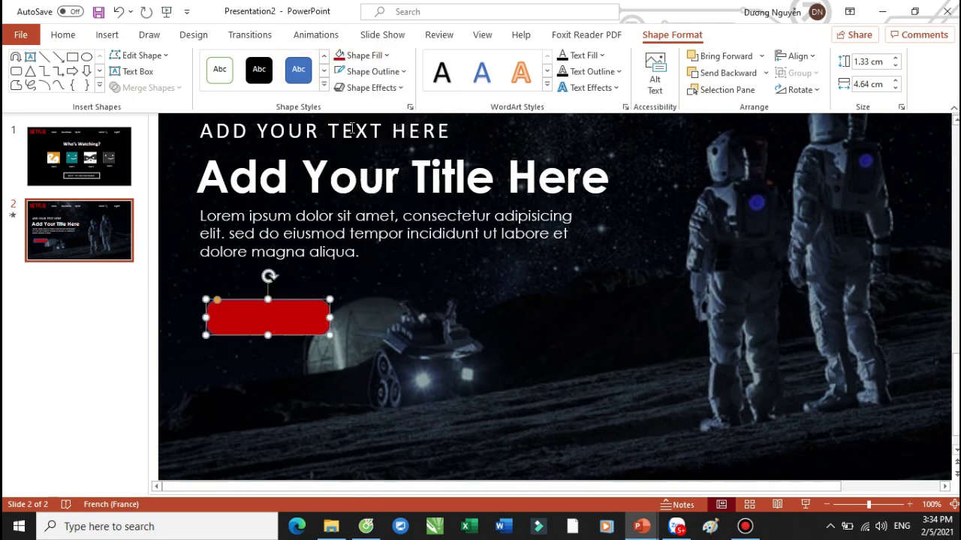
click(373, 71)
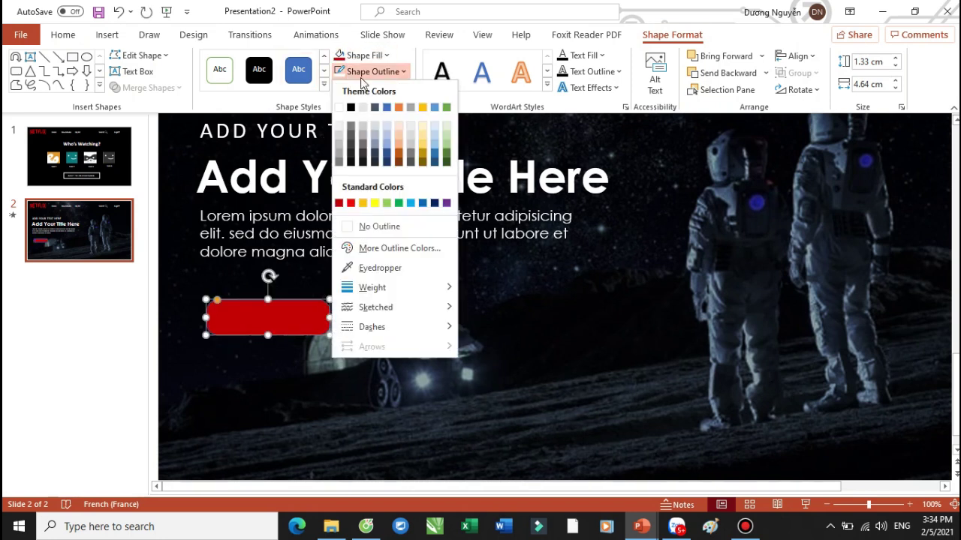
click(365, 226)
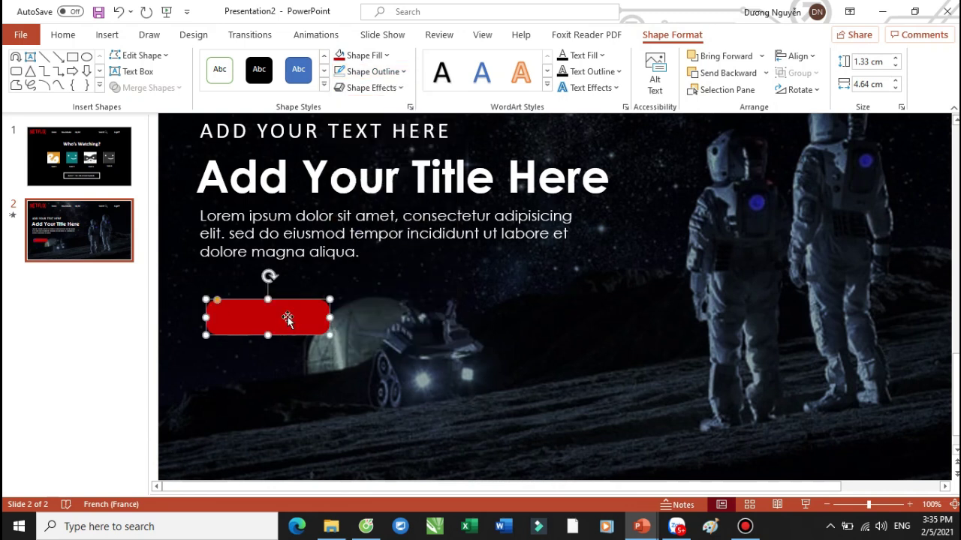
Add a 'Resume' text box and position it on the red button
click(30, 56)
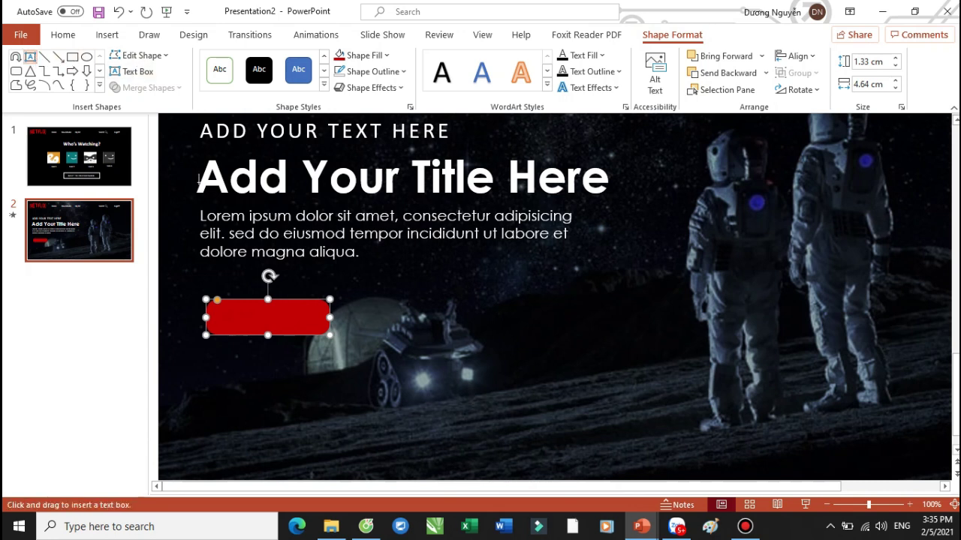
drag(361, 300, 465, 328)
text(Resume)
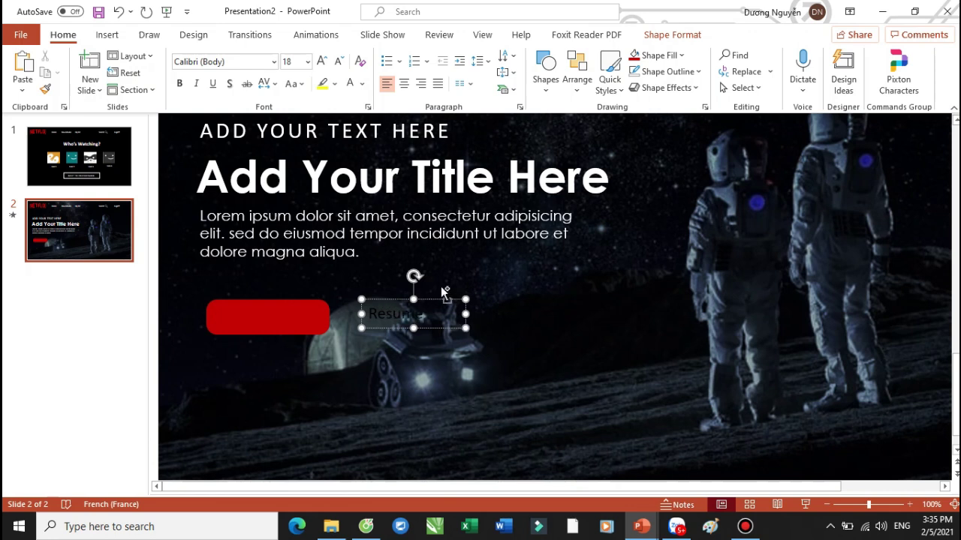
key(ctrl+a)
drag(466, 316, 449, 316)
drag(386, 300, 313, 302)
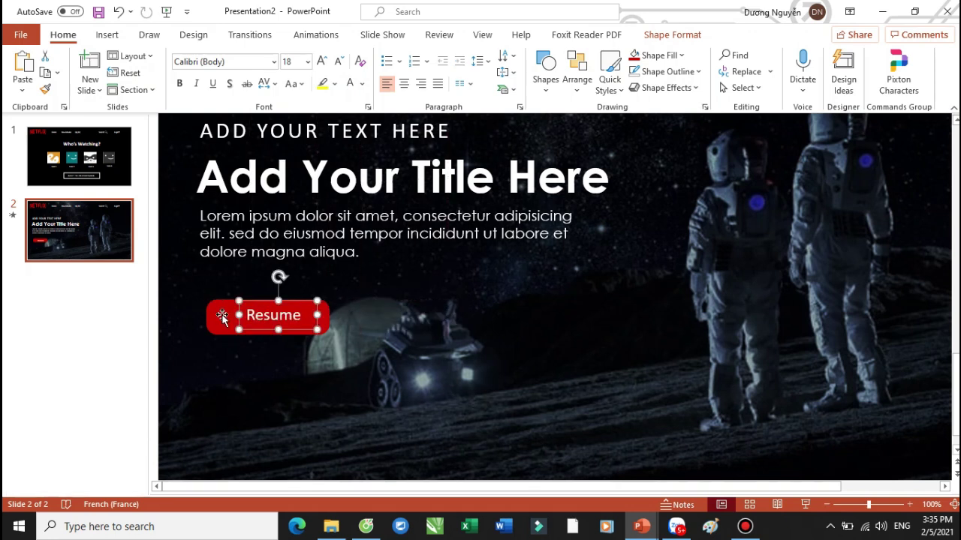
Draw a small triangle on the Resume button and rotate it to point downward
click(545, 71)
click(638, 125)
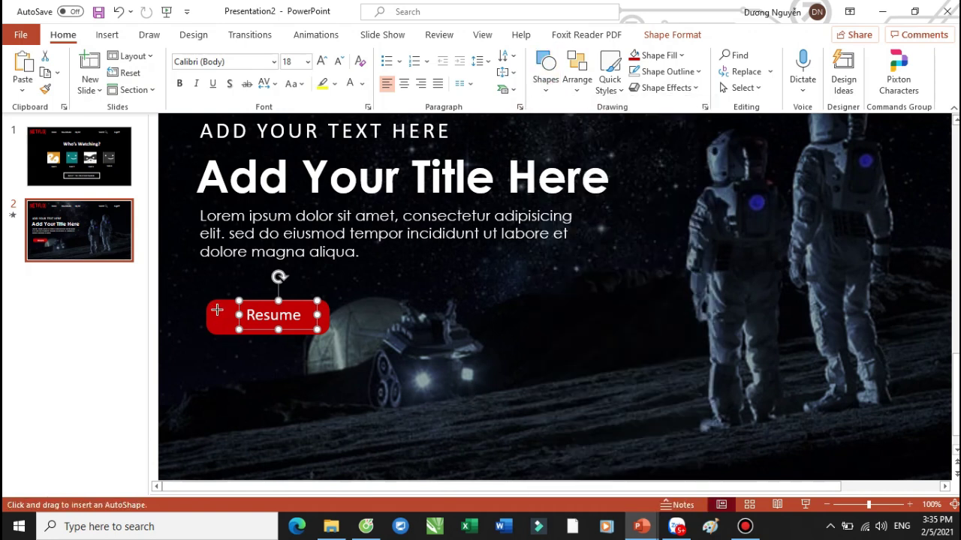
drag(228, 317, 249, 336)
scroll(236, 325, up, 5)
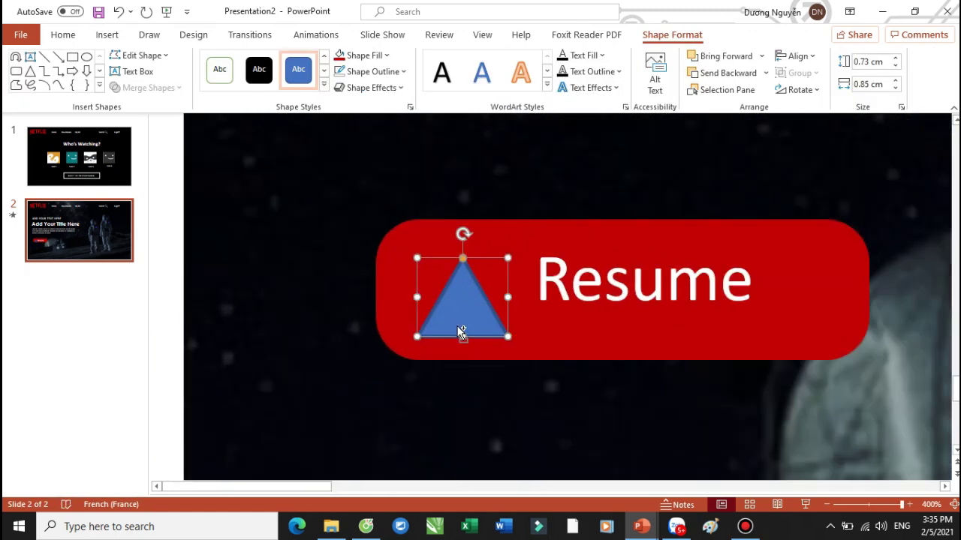
drag(469, 298, 469, 282)
drag(463, 217, 451, 338)
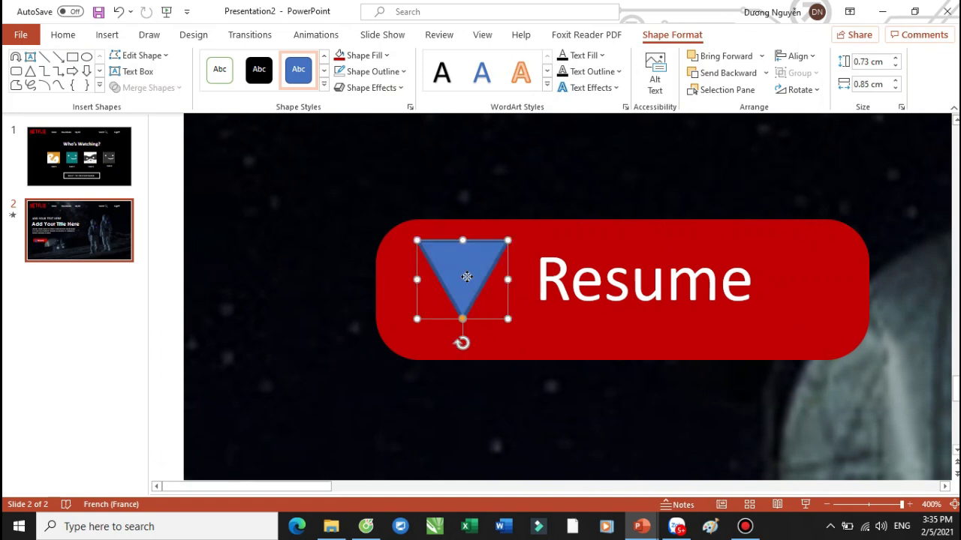
click(466, 285)
Give the triangle a white fill and no outline
click(350, 61)
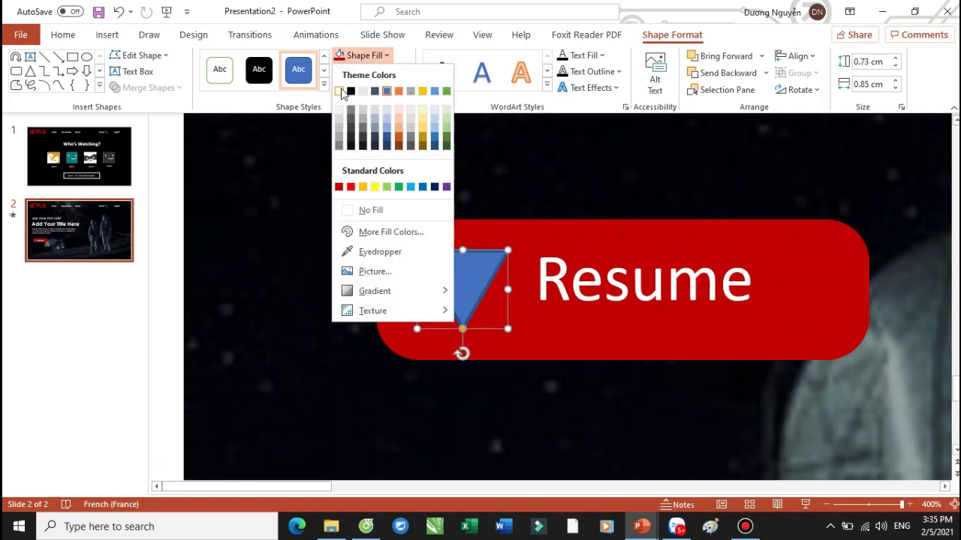
click(372, 209)
click(373, 72)
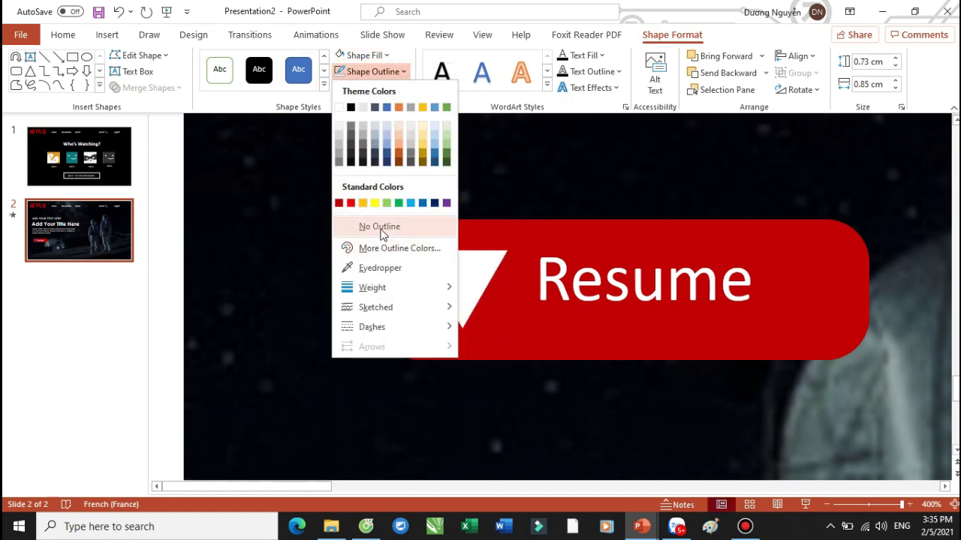
click(378, 227)
scroll(248, 255, down, 6)
Shrink the triangle and set it to the left of the Resume text
click(357, 383)
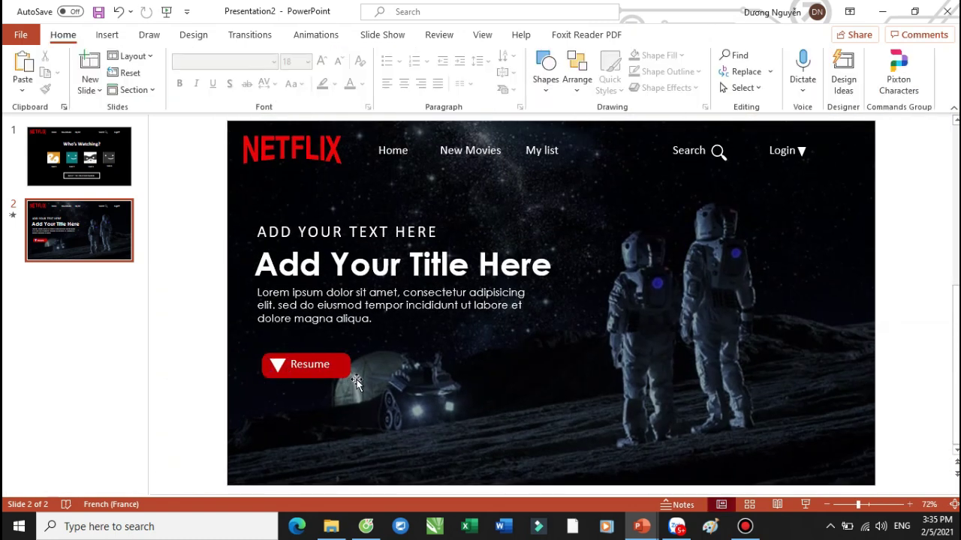
scroll(343, 391, up, 2)
drag(340, 485, 283, 450)
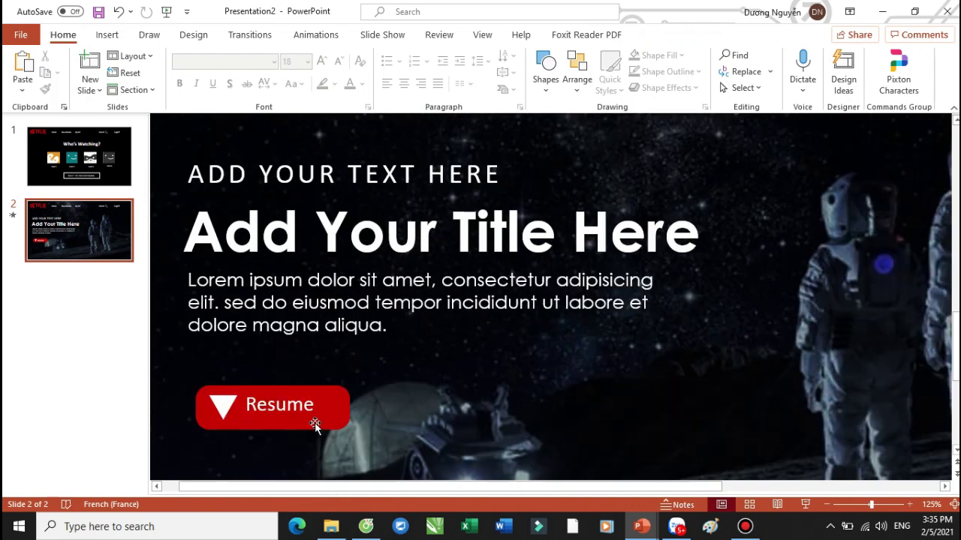
scroll(347, 380, up, 4)
drag(350, 488, 316, 388)
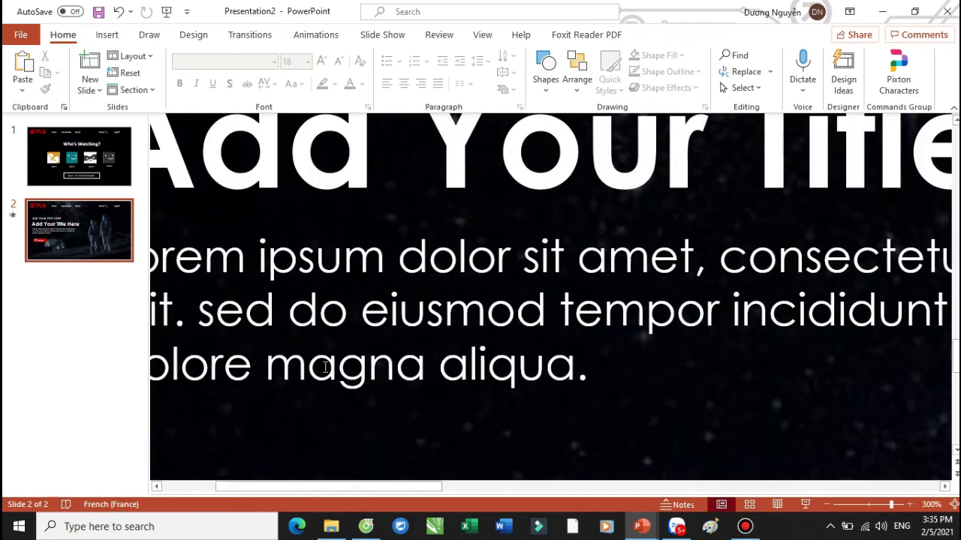
drag(350, 488, 300, 422)
scroll(337, 360, down, 3)
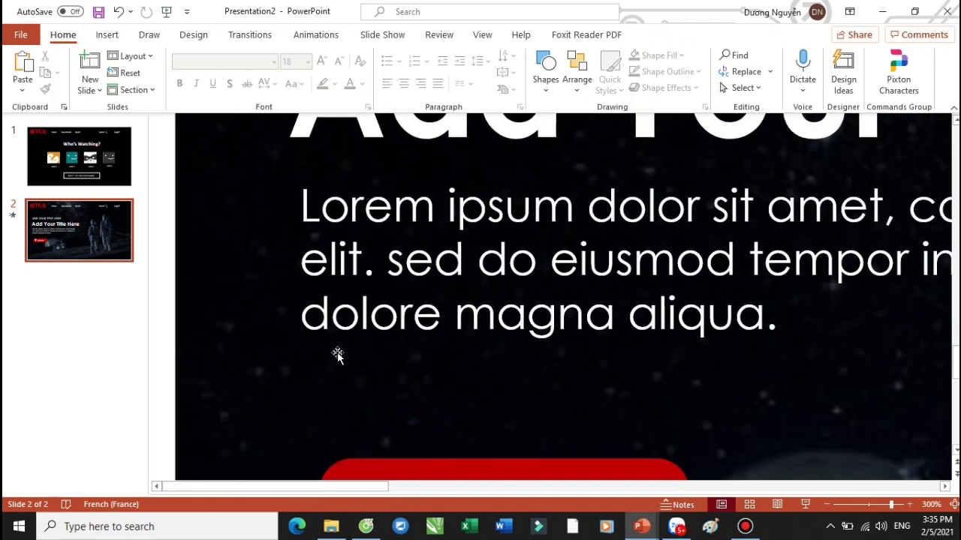
click(394, 373)
drag(417, 347, 381, 377)
scroll(283, 292, down, 5)
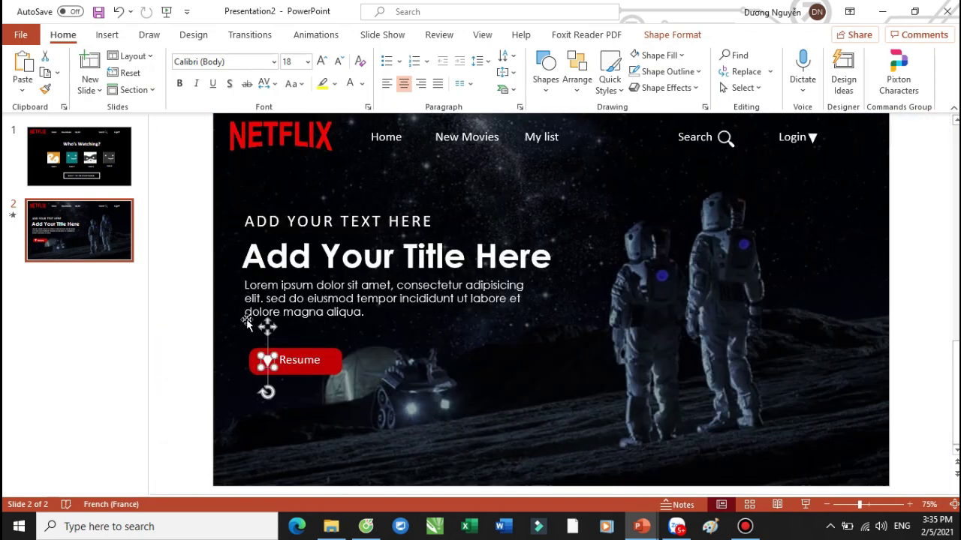
Duplicate the red button and its triangle, placing the copy to the right
drag(186, 329, 398, 403)
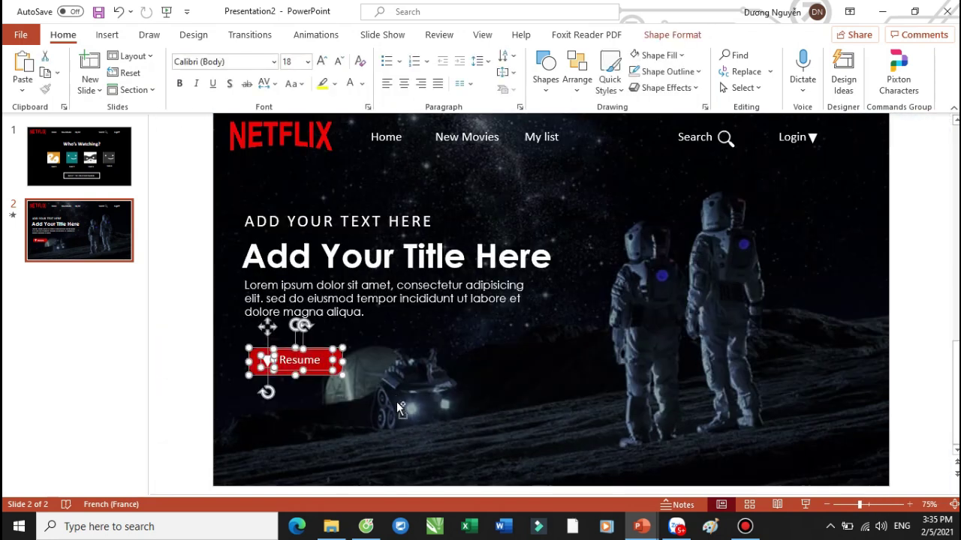
drag(318, 355, 417, 352)
drag(418, 352, 418, 352)
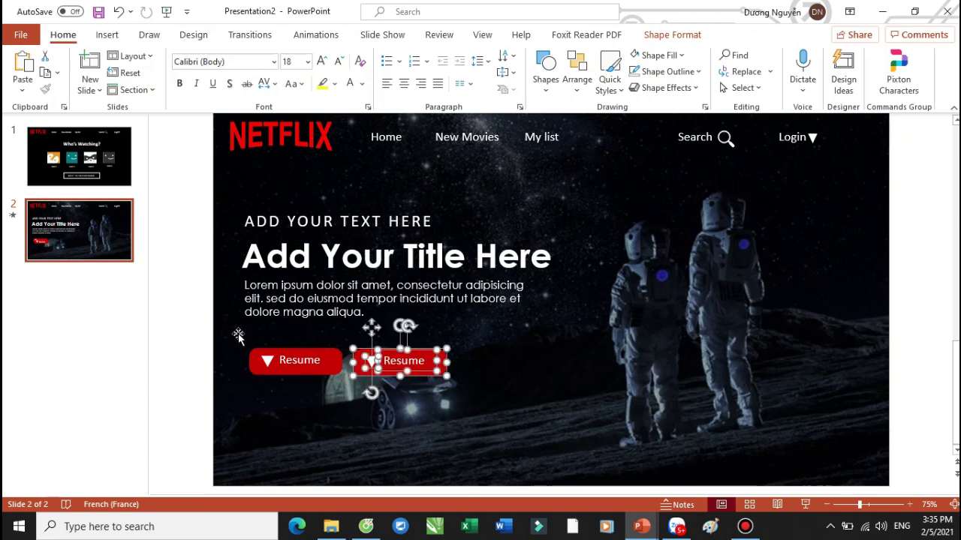
click(208, 328)
ctrl+scroll(440, 388, up, 5)
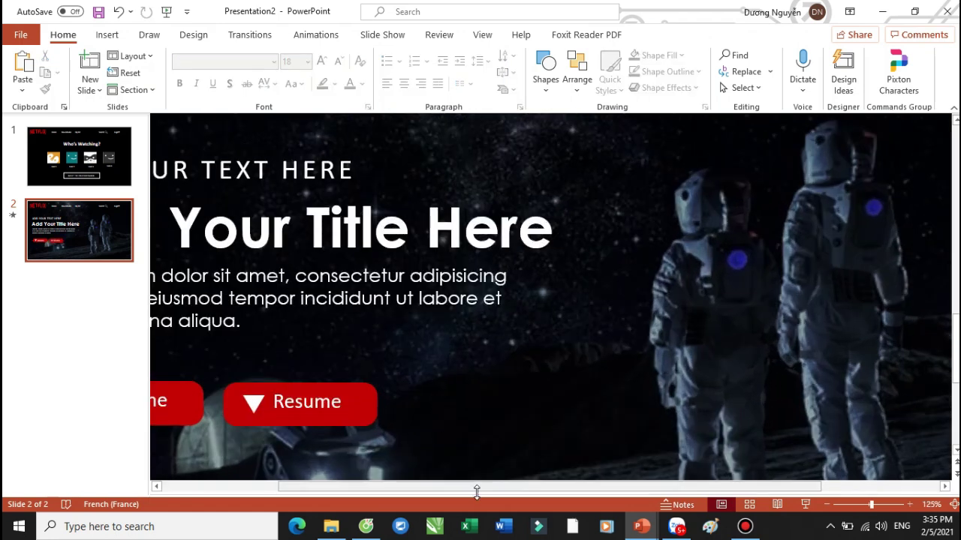
Check the finished Netlix bằng PPT reference presentation, then return to Presentation2
mouse_move(640, 526)
click(566, 478)
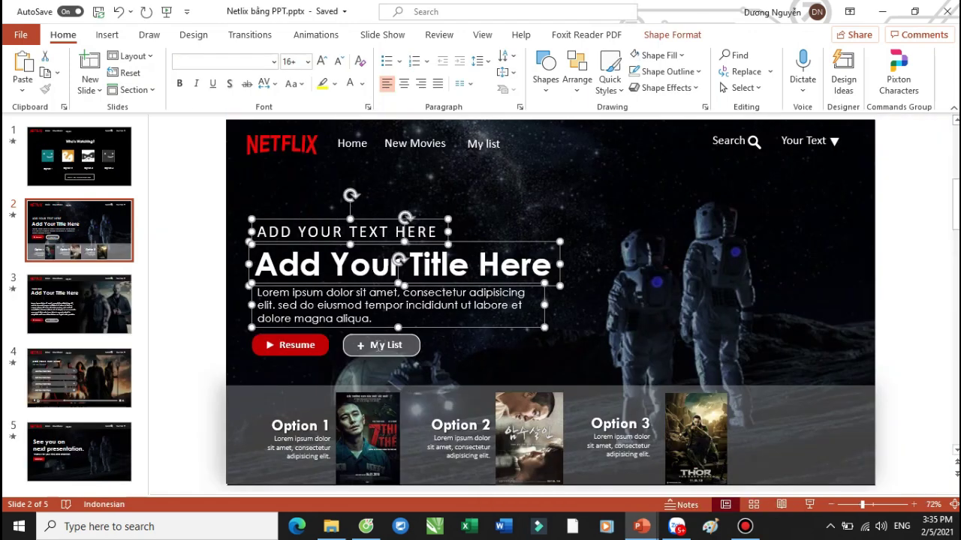
mouse_move(640, 526)
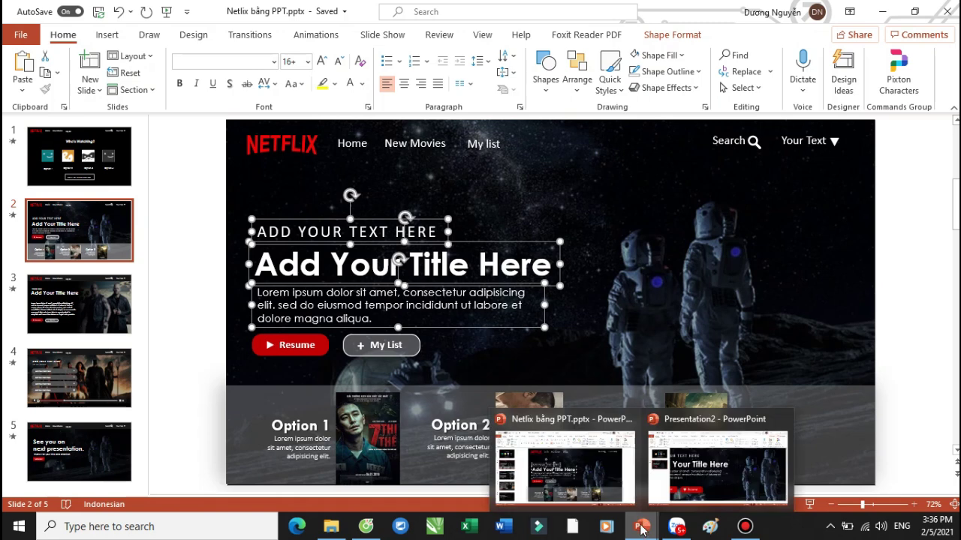
click(732, 465)
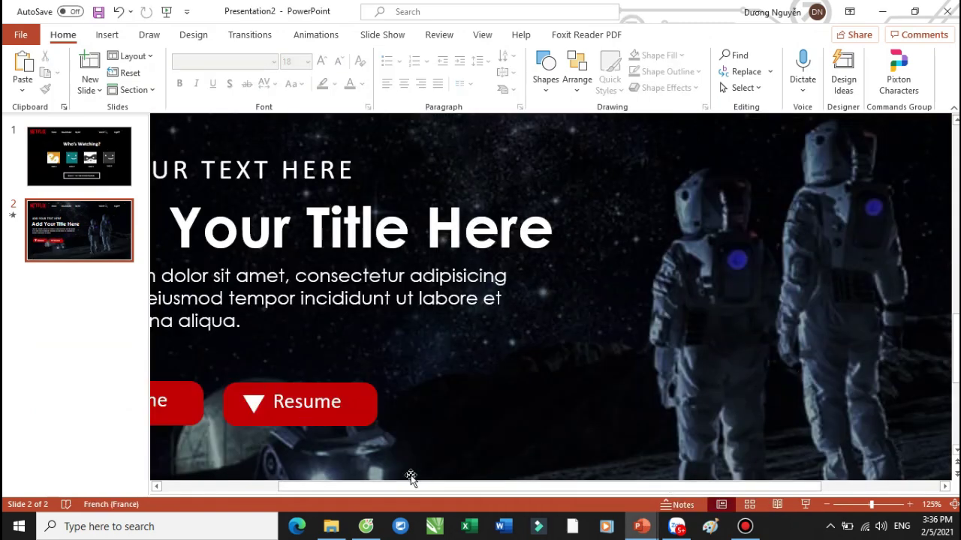
Rotate the first button's triangle to point right like a play icon
drag(412, 487, 250, 472)
click(250, 403)
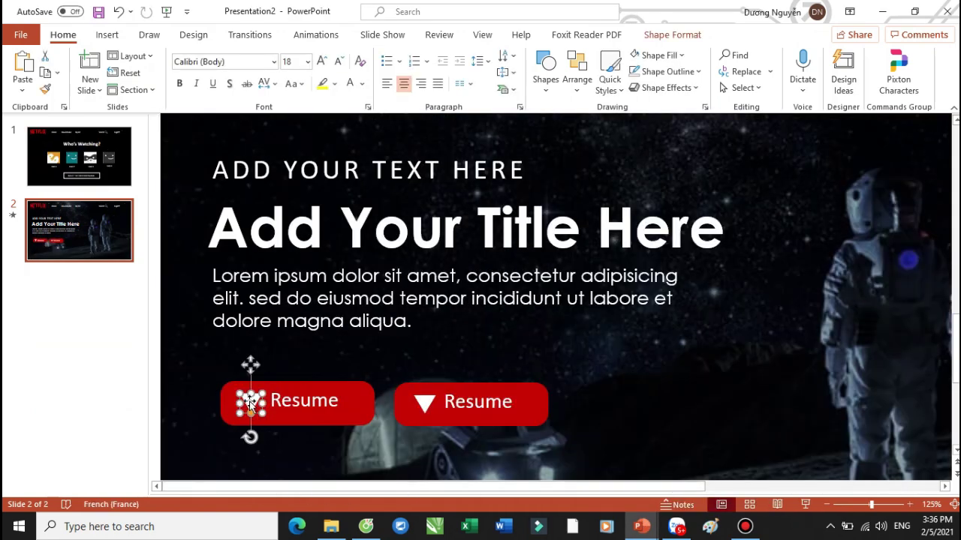
ctrl+scroll(250, 403, up, 5)
drag(471, 352, 525, 304)
ctrl+scroll(303, 330, down, 5)
Delete the second button's triangle and start relabelling it 'My list'
click(424, 296)
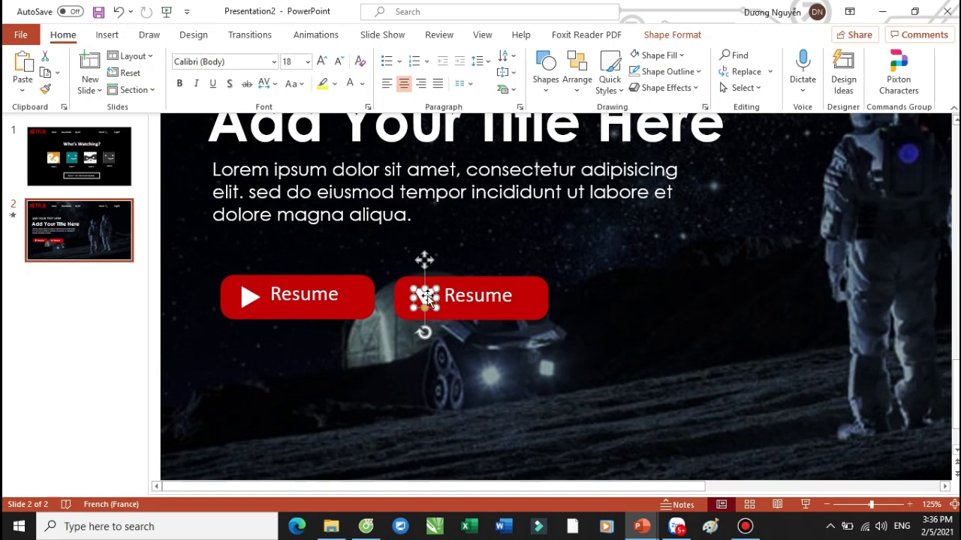
key(Delete)
double_click(470, 299)
text(My list)
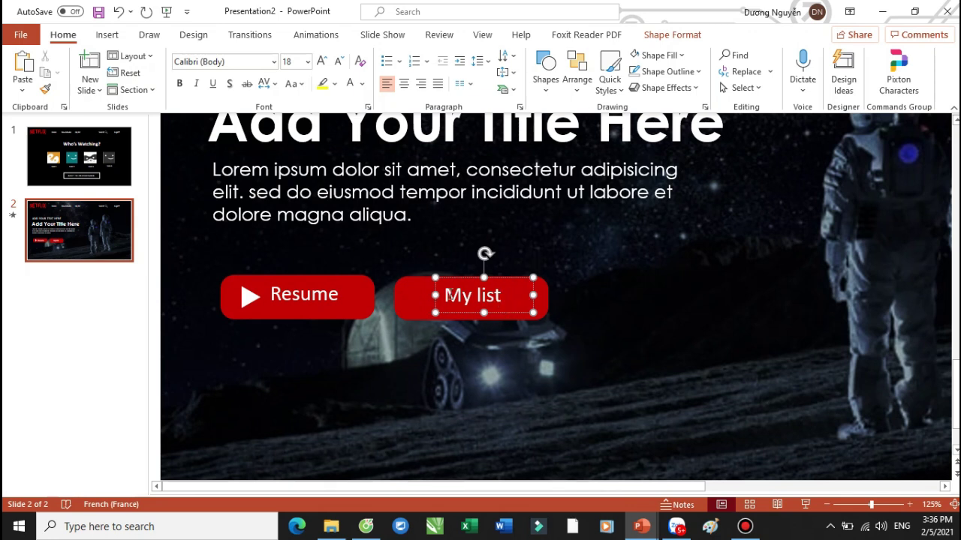
Add a '+' before 'My list', and make it bold and 28 pt
text(+)
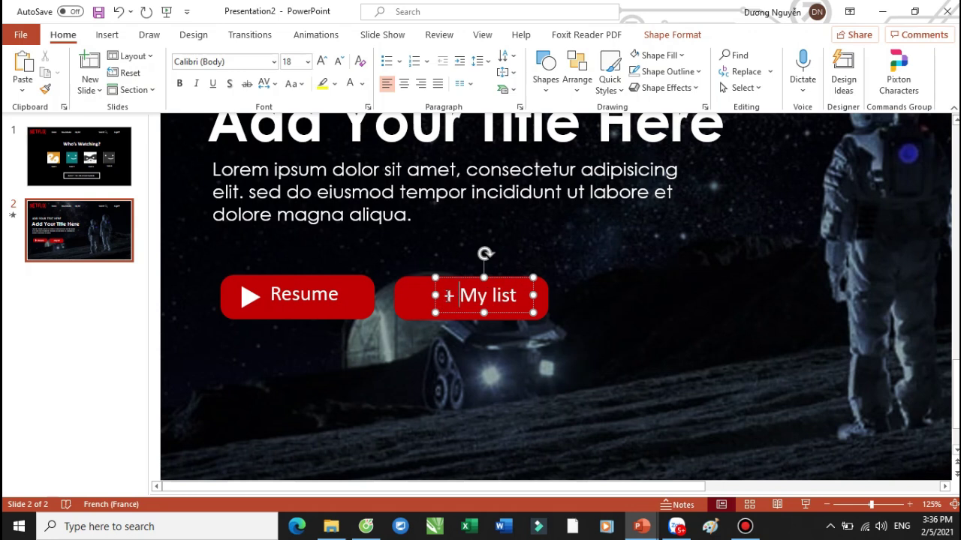
drag(451, 300, 442, 300)
click(179, 83)
click(321, 61)
click(321, 61)
click(321, 61)
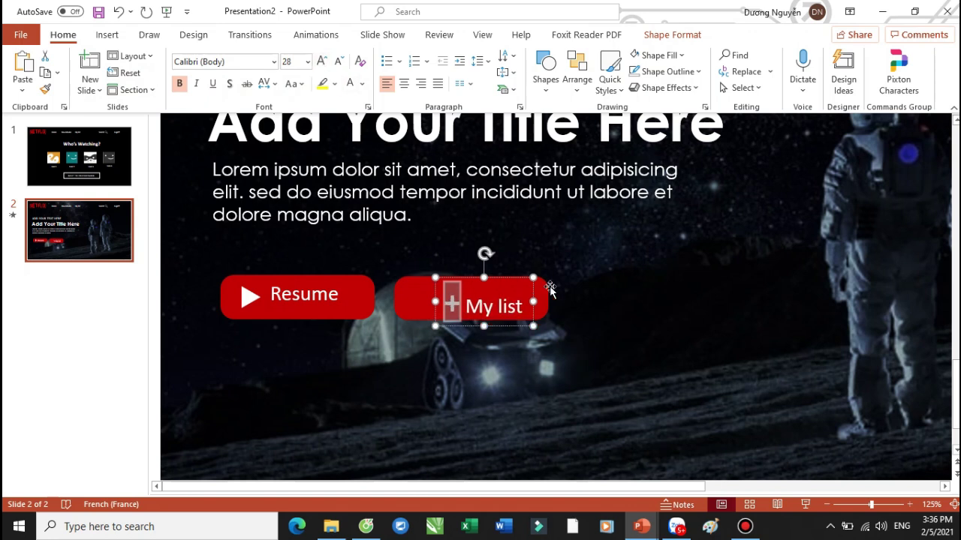
click(523, 321)
Tidy the My list label, shift its text box left, and set the plus sign to 24 pt
click(499, 310)
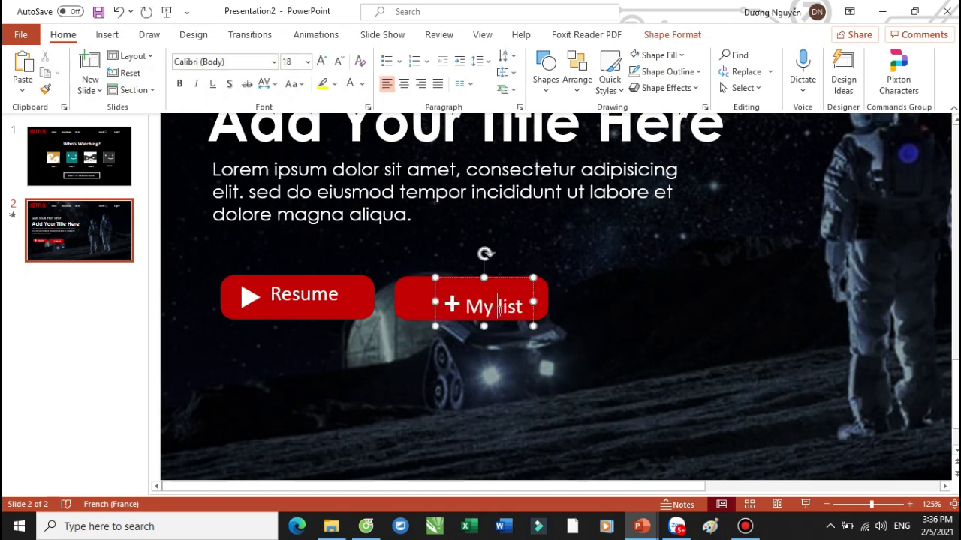
key(Home)
key(shift+Right)
key(Delete)
key(Delete)
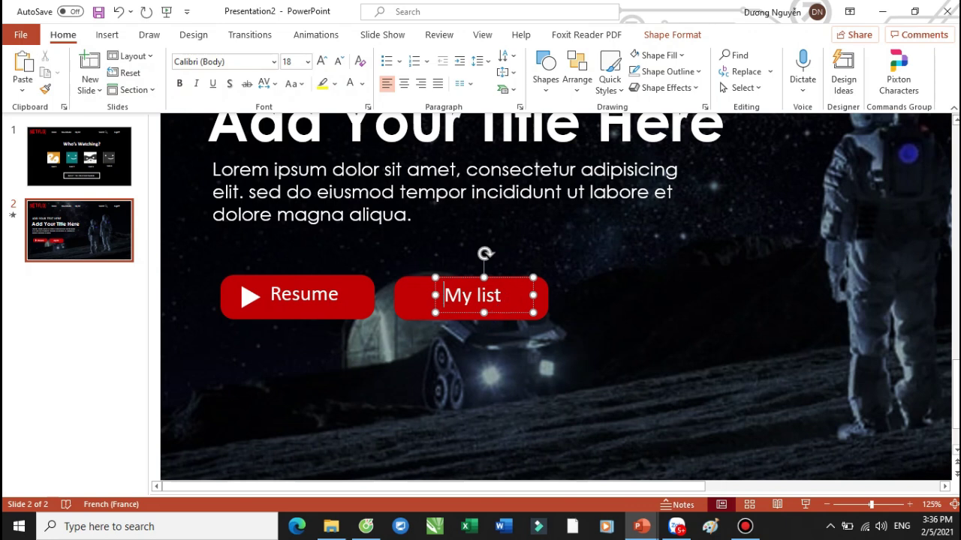
drag(520, 279, 496, 280)
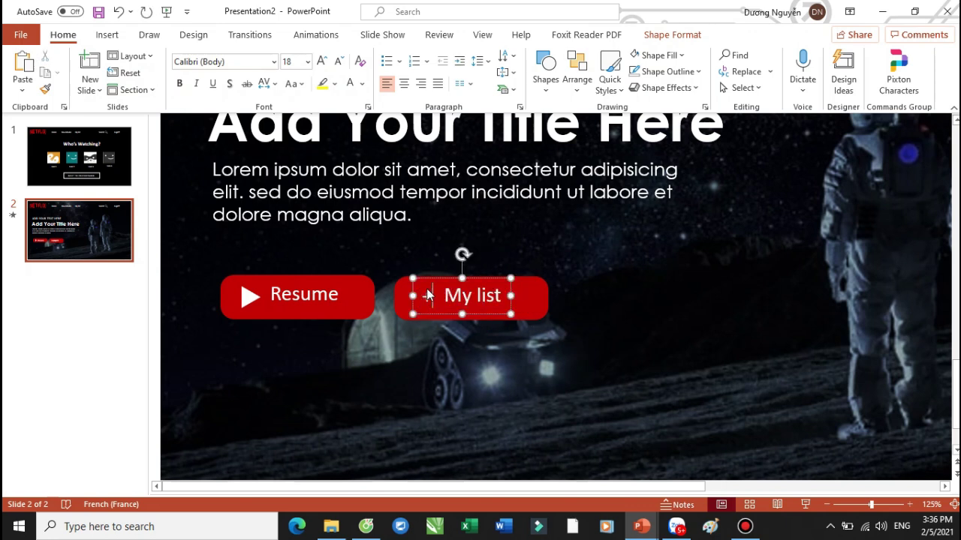
key(shift+Left)
click(321, 60)
click(321, 60)
click(486, 327)
Nudge the plus sign slightly up and left inside the My list button
scroll(487, 327, up, 3)
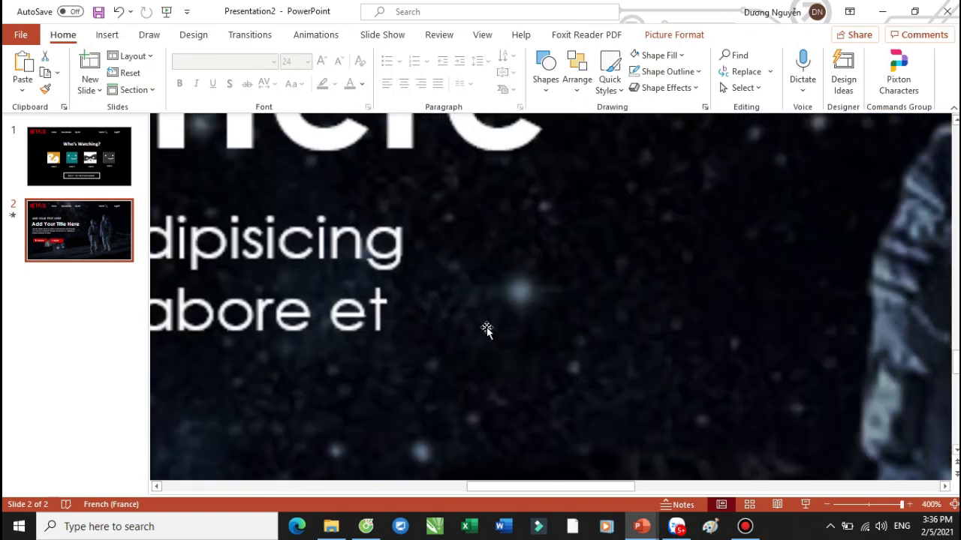
scroll(487, 327, down, 5)
scroll(338, 382, up, 5)
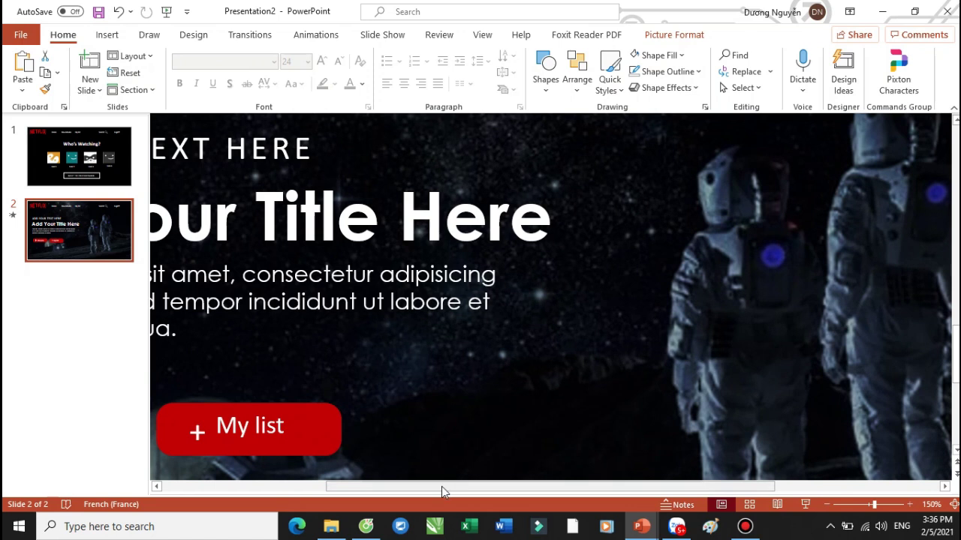
drag(441, 486, 336, 486)
scroll(467, 386, down, 2)
scroll(468, 386, down, 1)
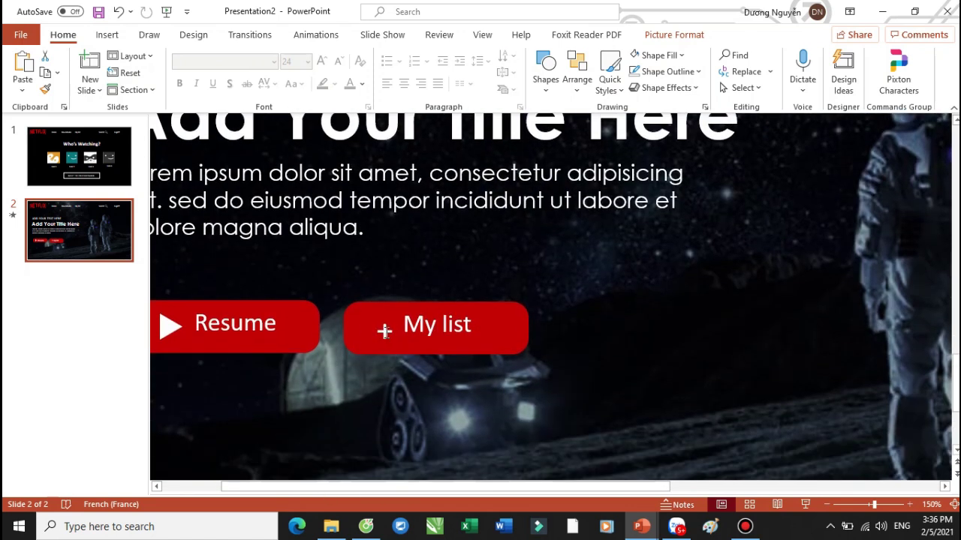
click(384, 331)
drag(385, 329, 382, 323)
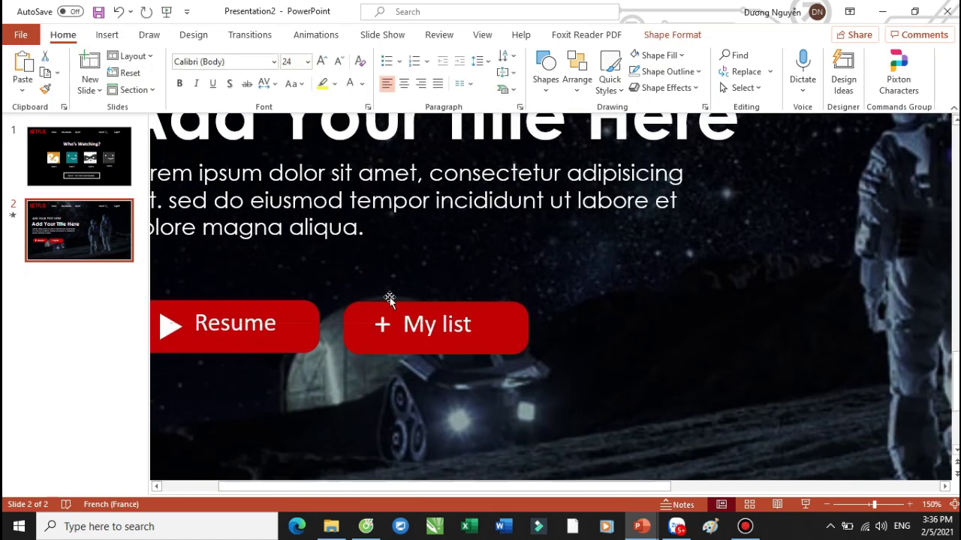
click(433, 314)
click(553, 317)
click(482, 335)
scroll(484, 339, down, 5)
click(210, 332)
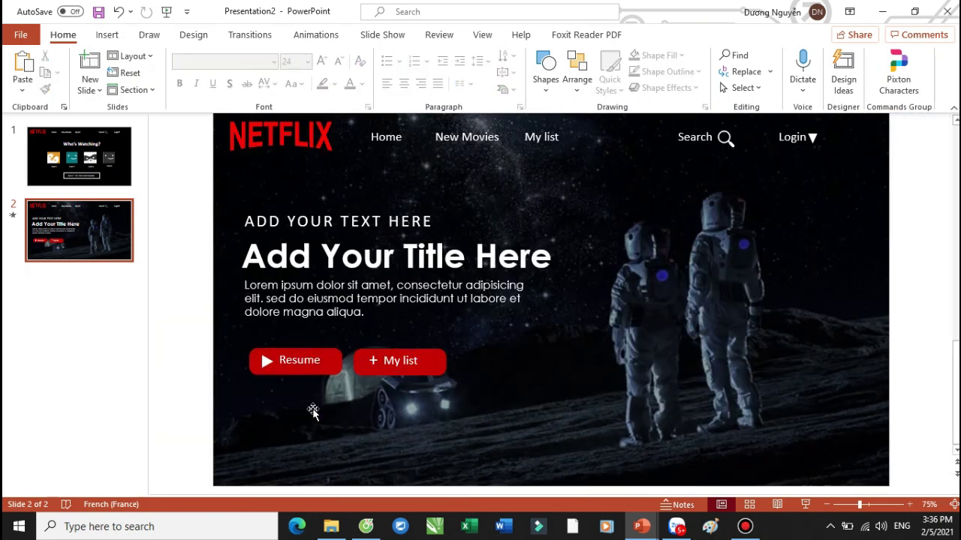
scroll(427, 396, up, 3)
click(366, 382)
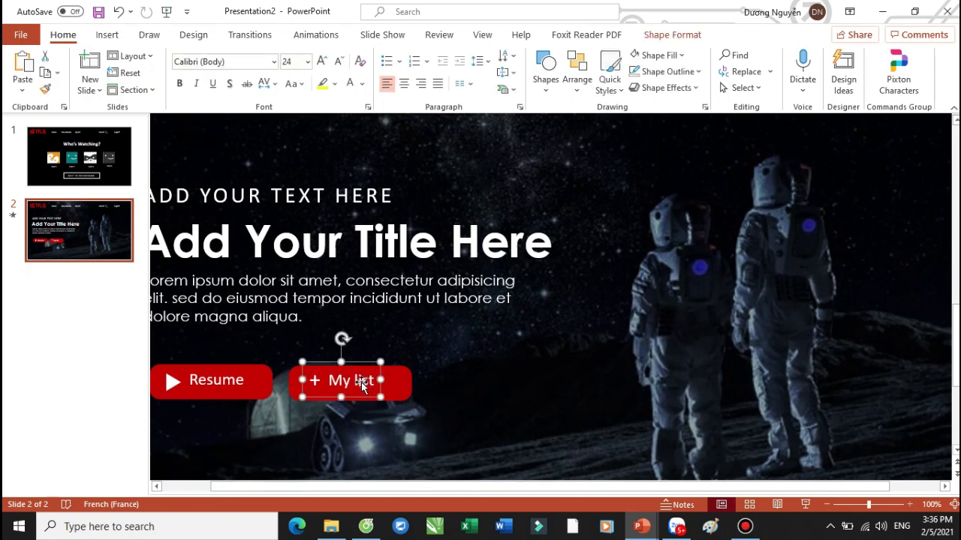
key(Escape)
scroll(403, 382, down, 3)
Group the Resume button's parts, then group the My list button's parts
drag(190, 336, 349, 394)
key(ctrl+g)
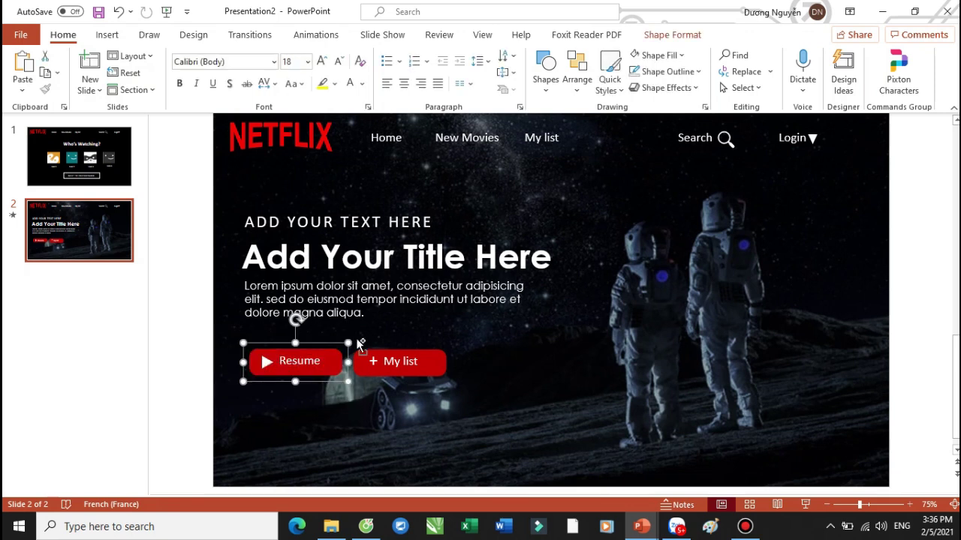
scroll(354, 308, down, 2)
drag(514, 484, 371, 333)
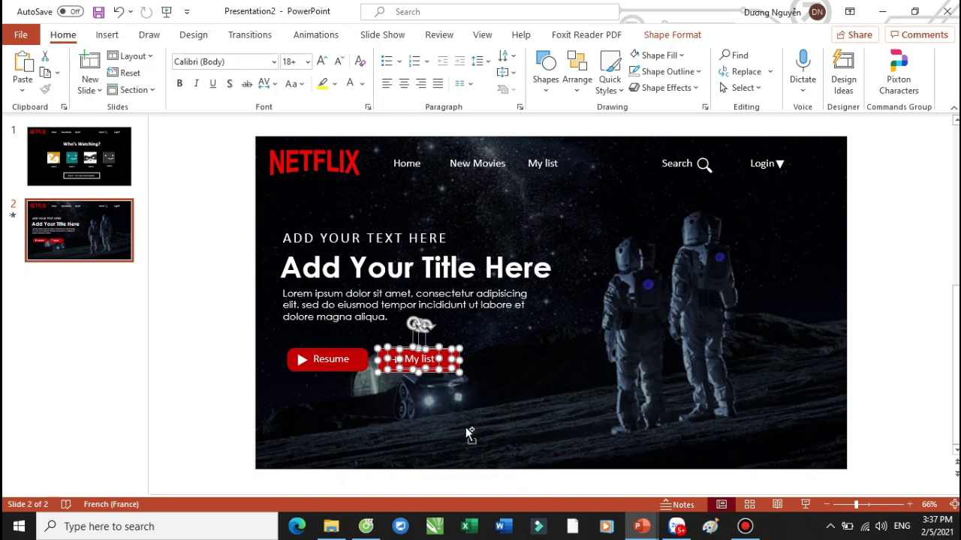
key(ctrl+g)
click(228, 344)
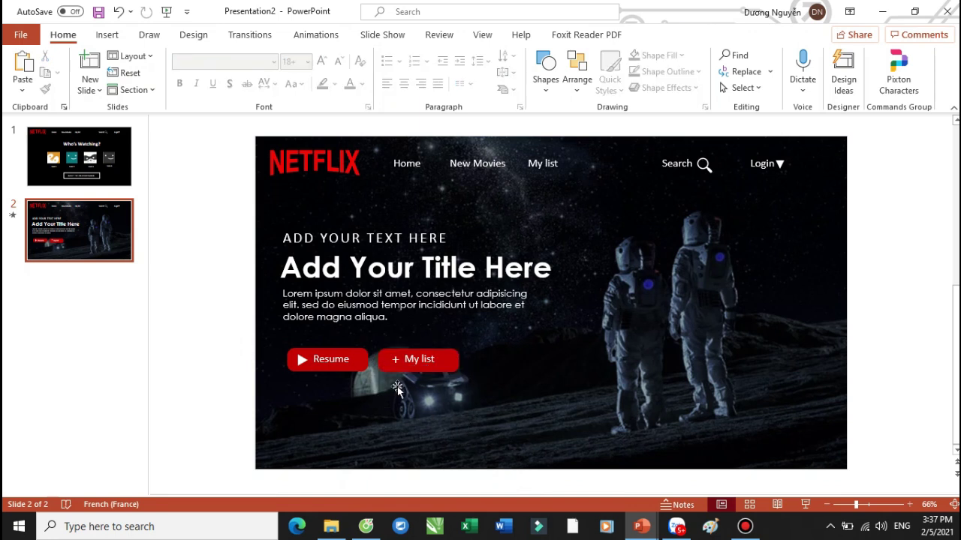
click(449, 365)
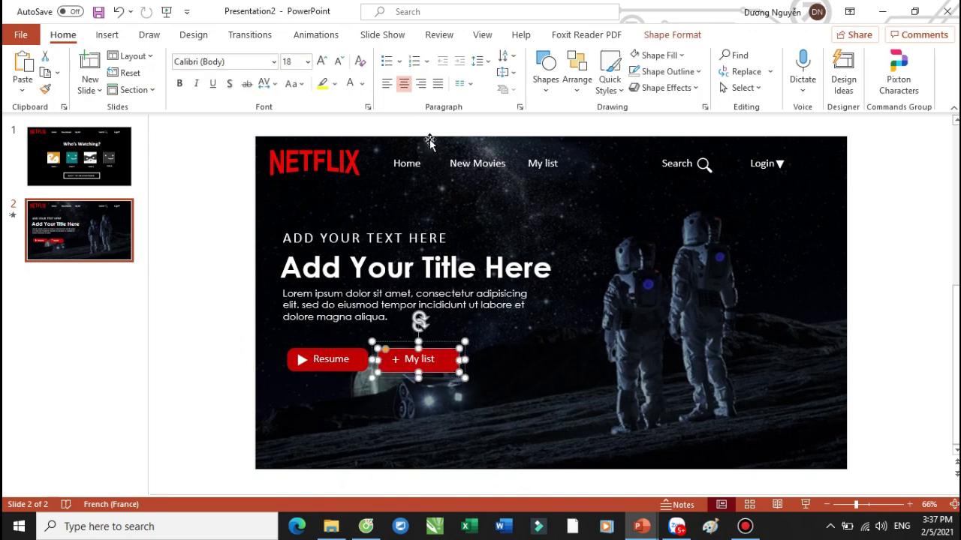
click(657, 59)
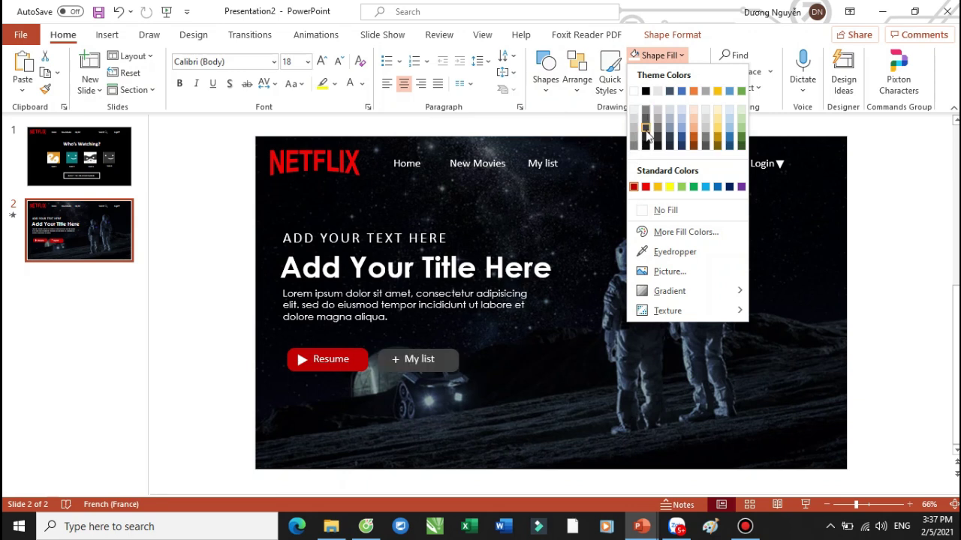
Fill the My list button light grey and make its text bold
click(635, 124)
click(411, 360)
ctrl+scroll(411, 360, up, 6)
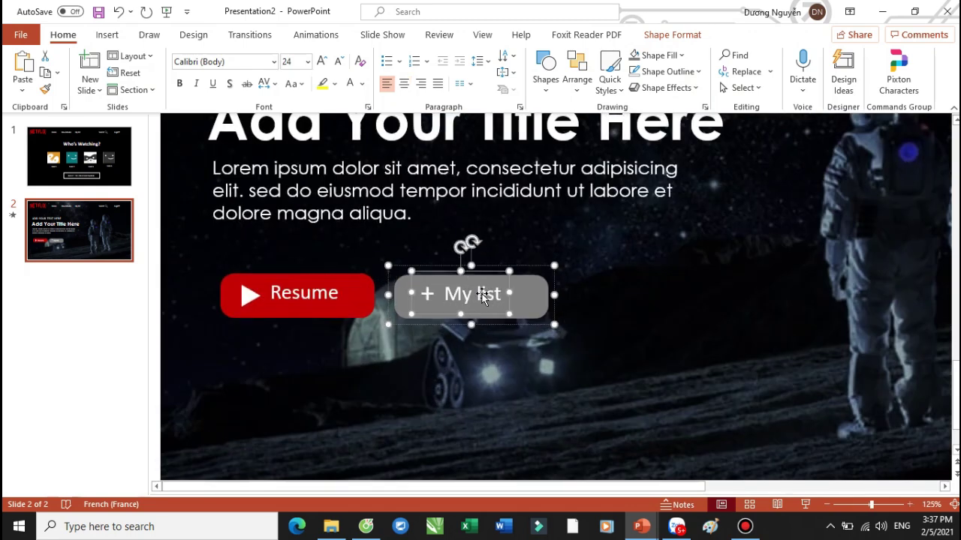
click(180, 84)
Narrow the My list text box and make both the My list and Resume labels bold
click(536, 270)
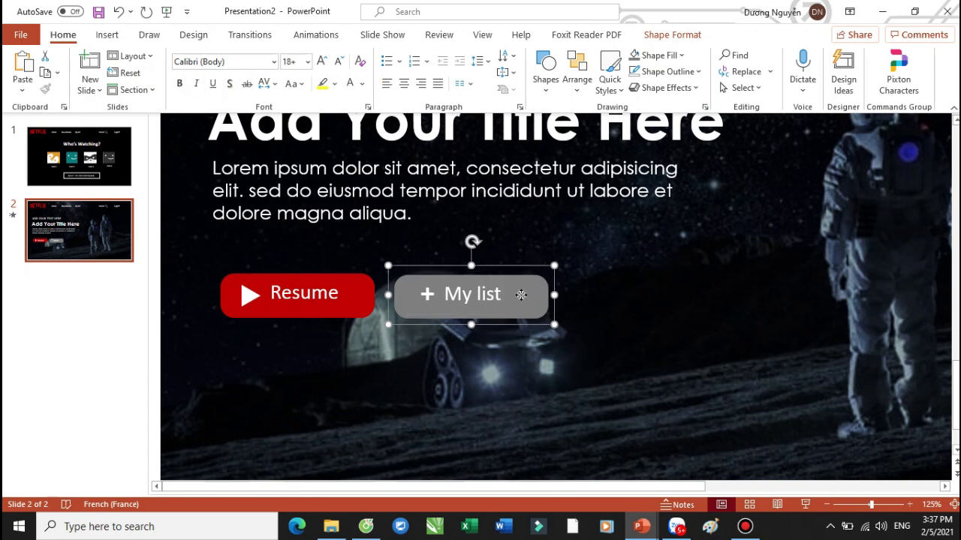
click(495, 299)
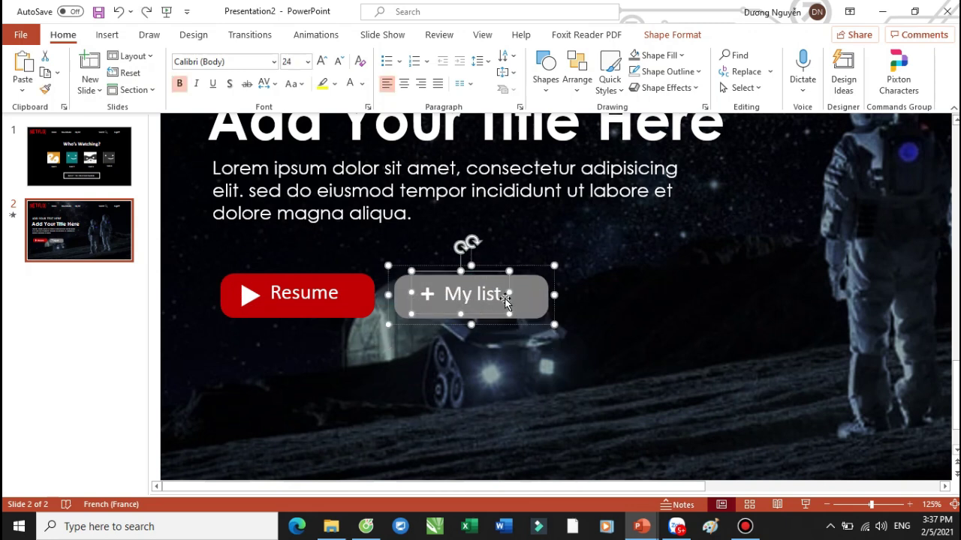
drag(512, 294, 443, 294)
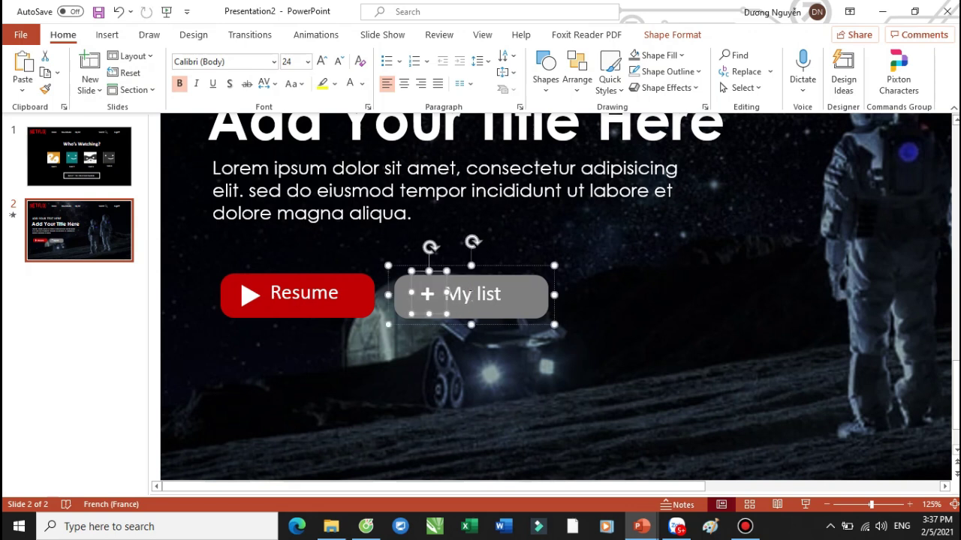
click(480, 289)
click(471, 294)
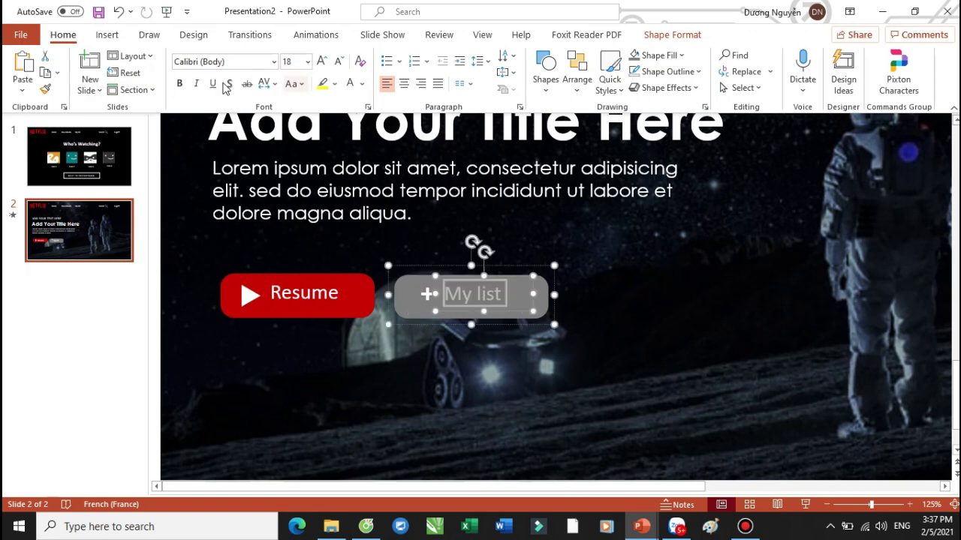
click(179, 83)
click(297, 295)
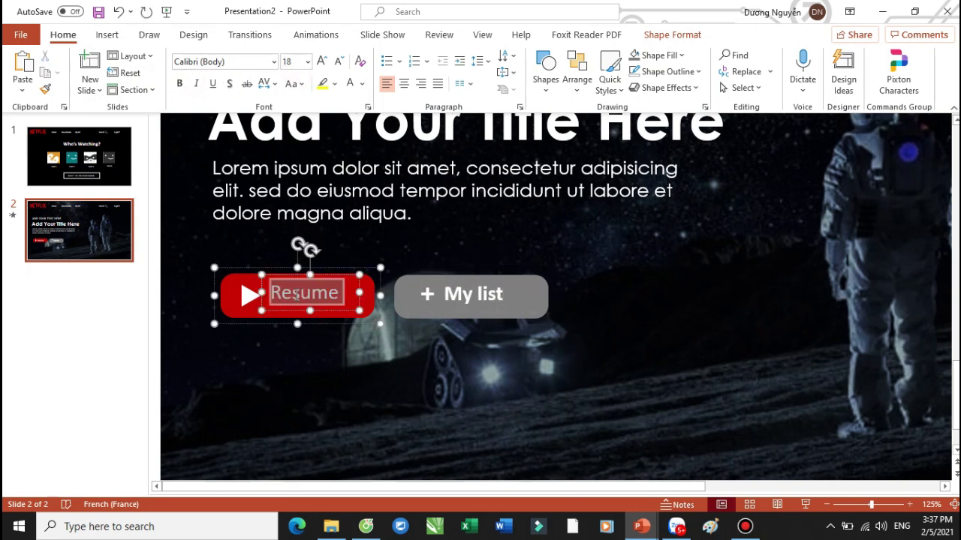
click(179, 84)
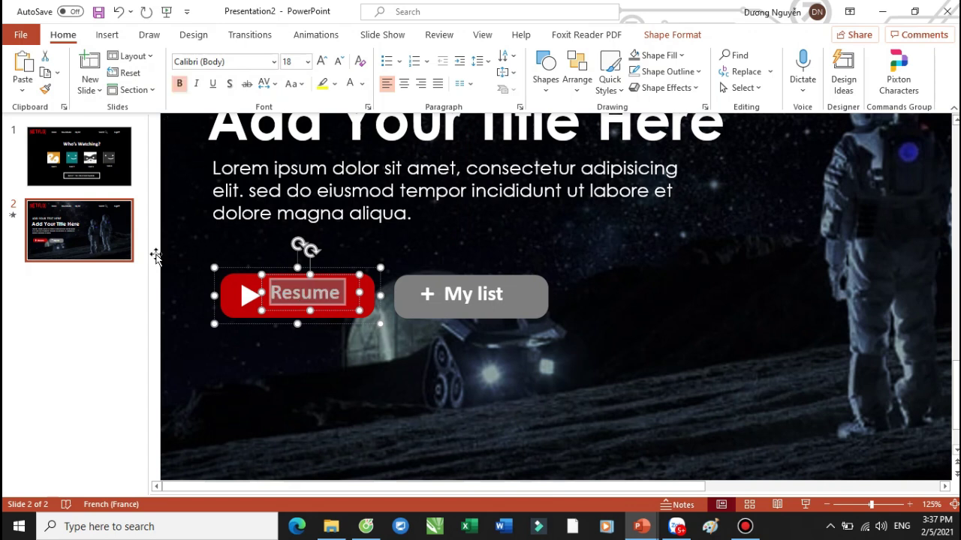
click(157, 255)
scroll(492, 317, down, 5)
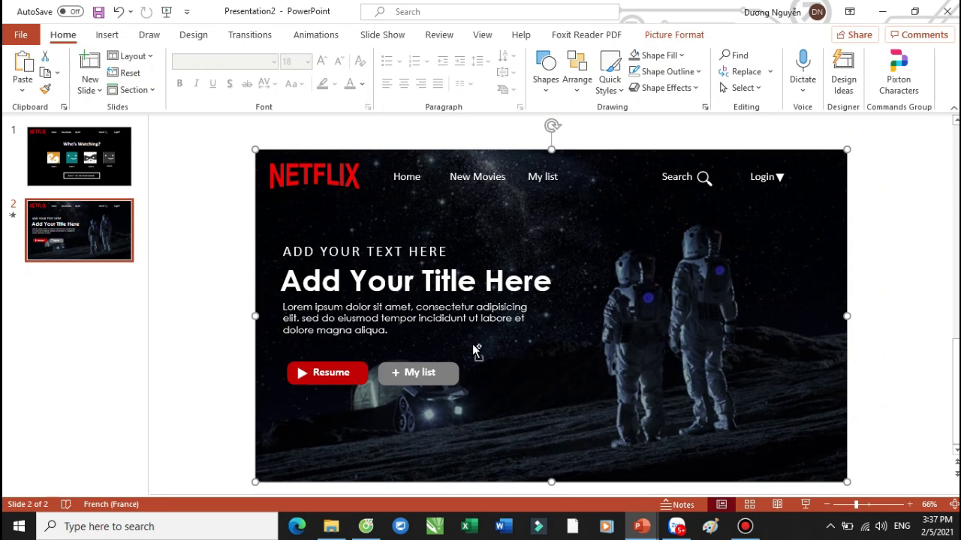
Save the presentation as 'Demo' in the Tháng 5 - 2021 folder
key(ctrl+s)
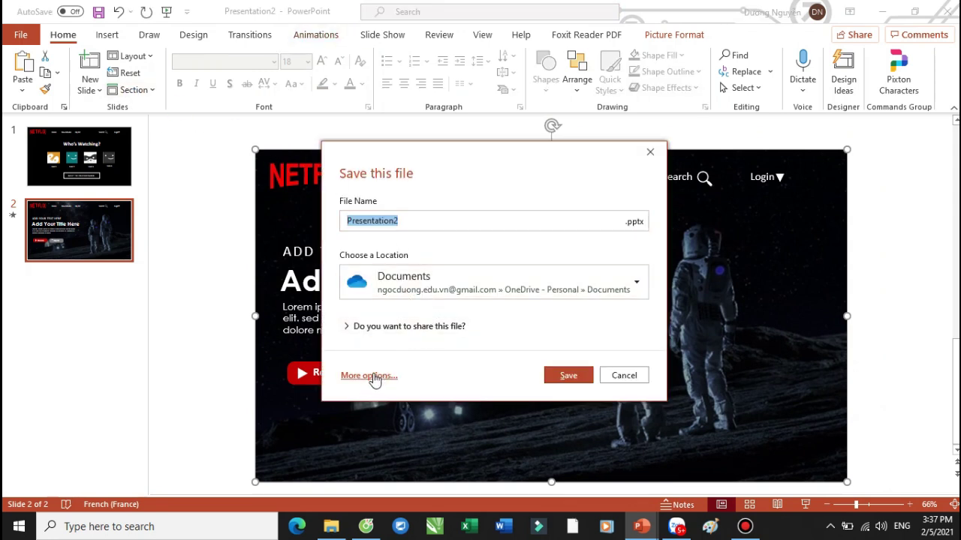
click(350, 285)
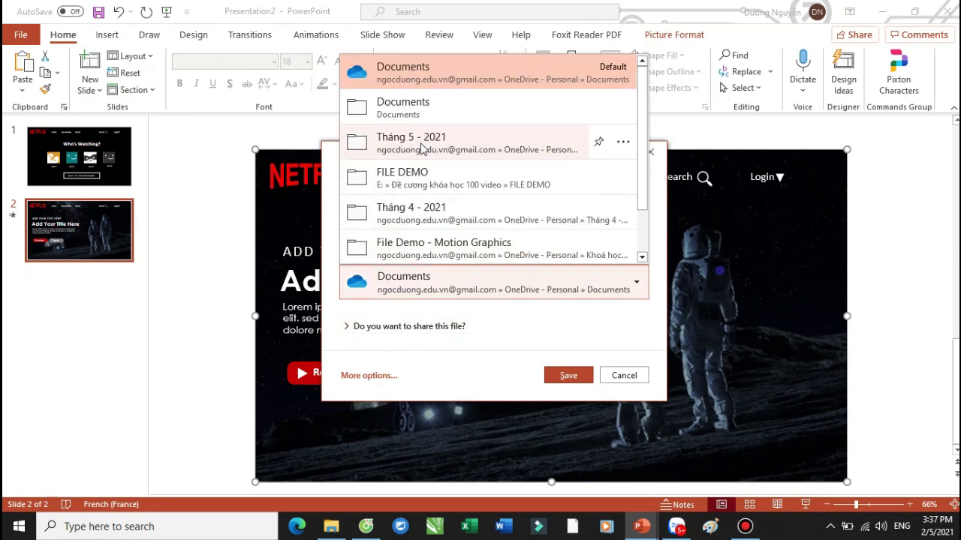
click(422, 148)
double_click(420, 220)
text(Demo)
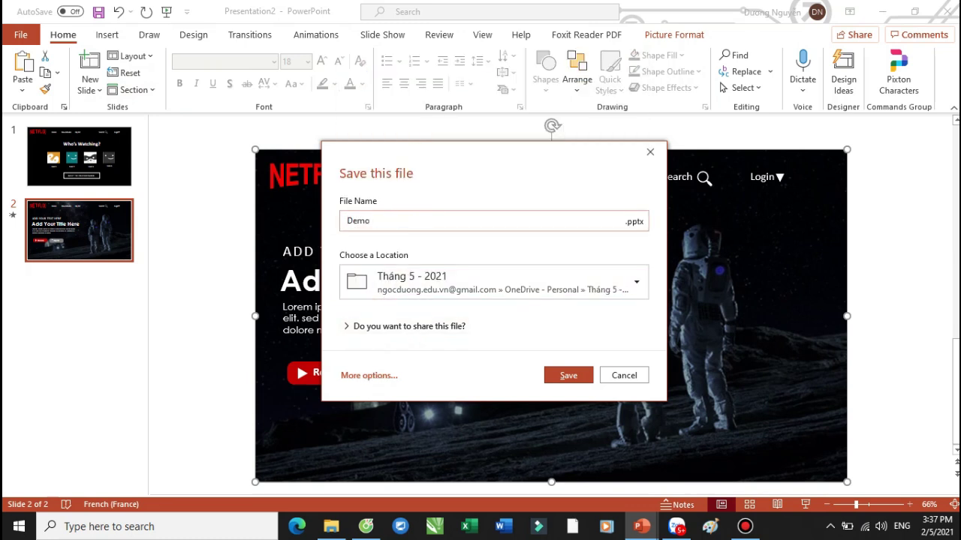
click(575, 379)
Test-move the grey band in the Netlix bằng PPT deck, undo it, and return to Demo
mouse_move(640, 527)
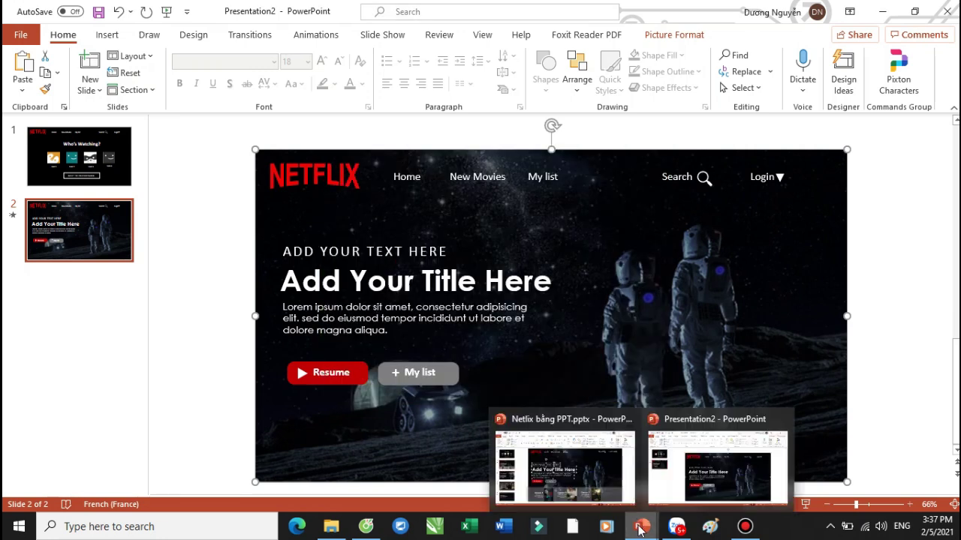
click(589, 483)
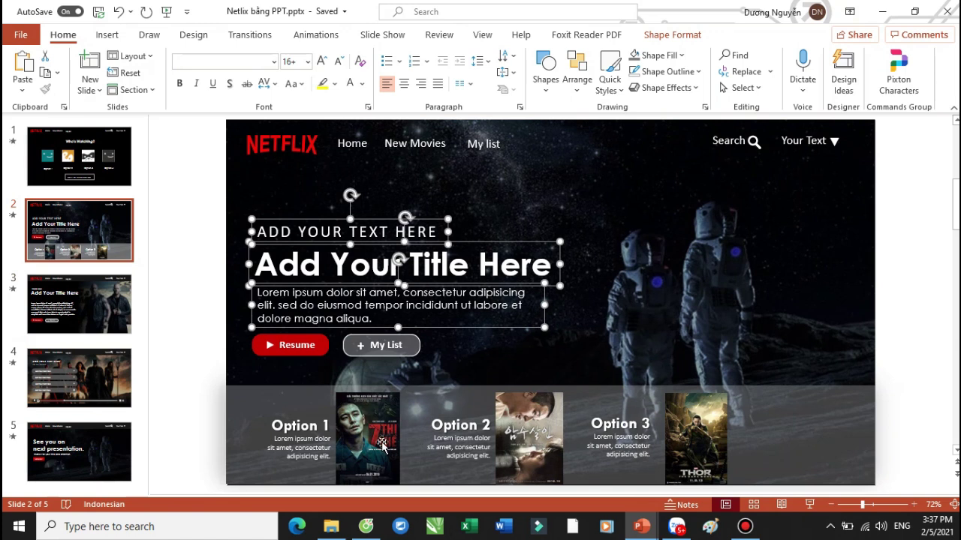
drag(196, 366, 836, 476)
click(905, 437)
click(811, 436)
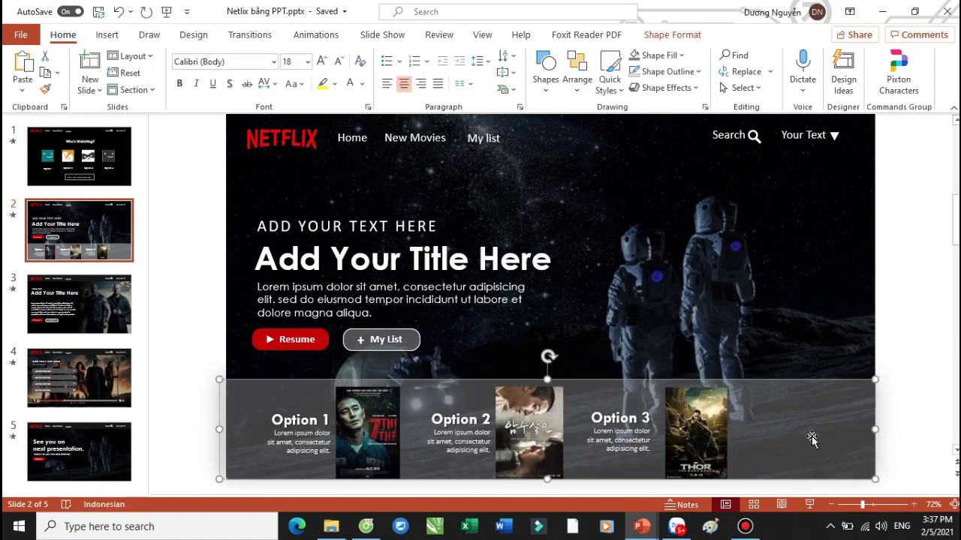
drag(811, 437, 789, 353)
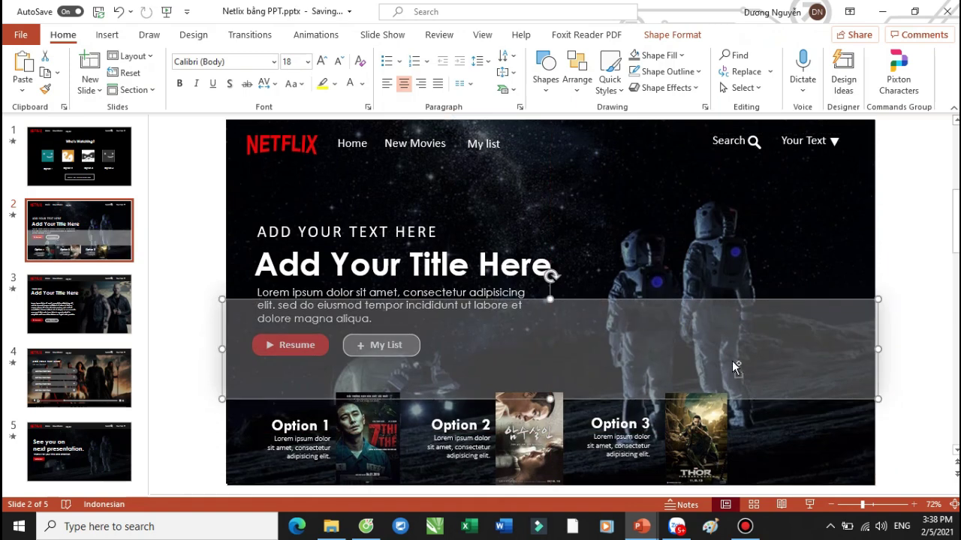
key(ctrl+z)
mouse_move(641, 526)
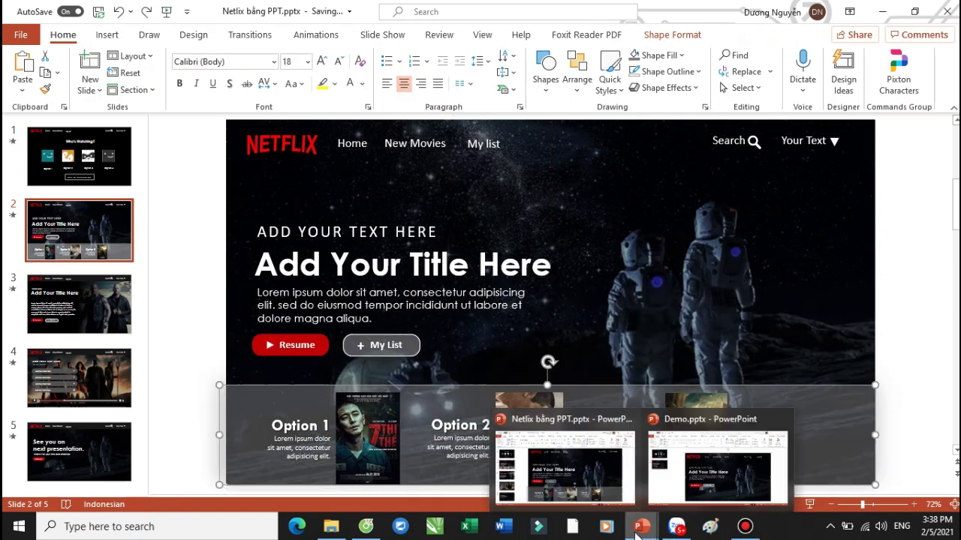
click(700, 489)
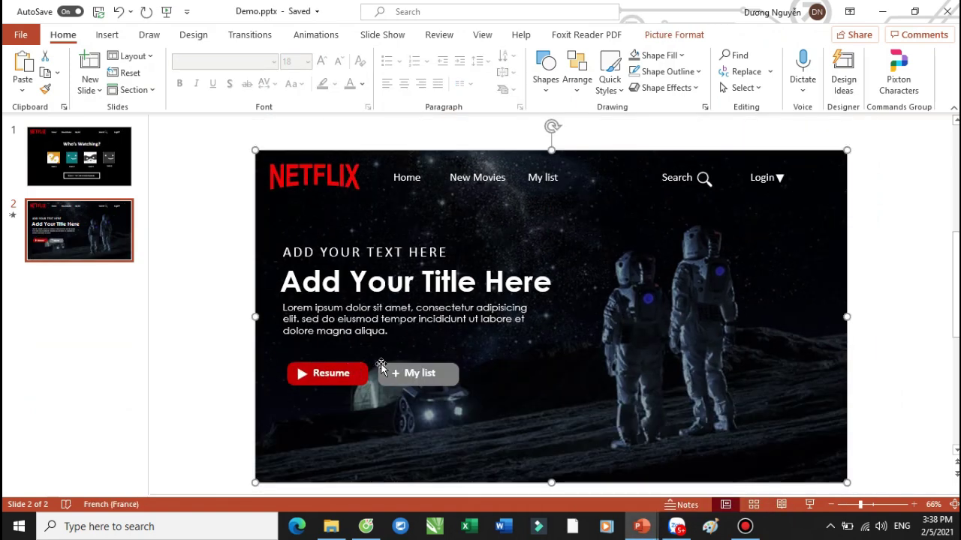
Draw a white, outline-free rectangle across the bottom of the slide
click(551, 85)
click(596, 124)
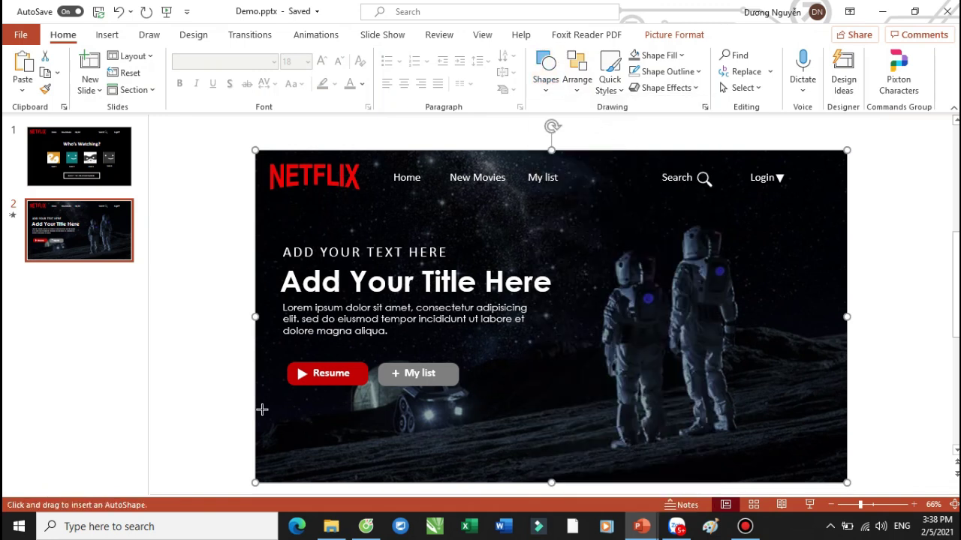
drag(255, 394, 847, 482)
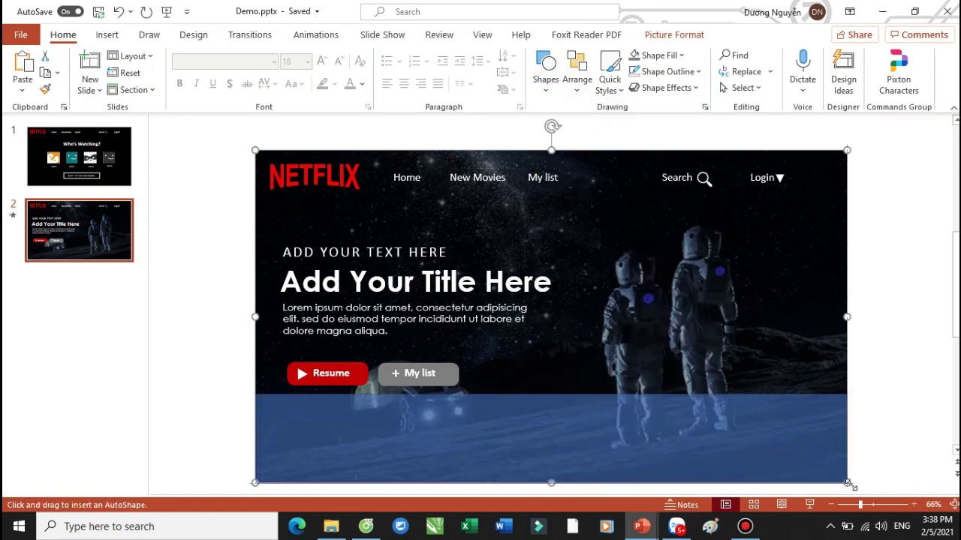
click(363, 55)
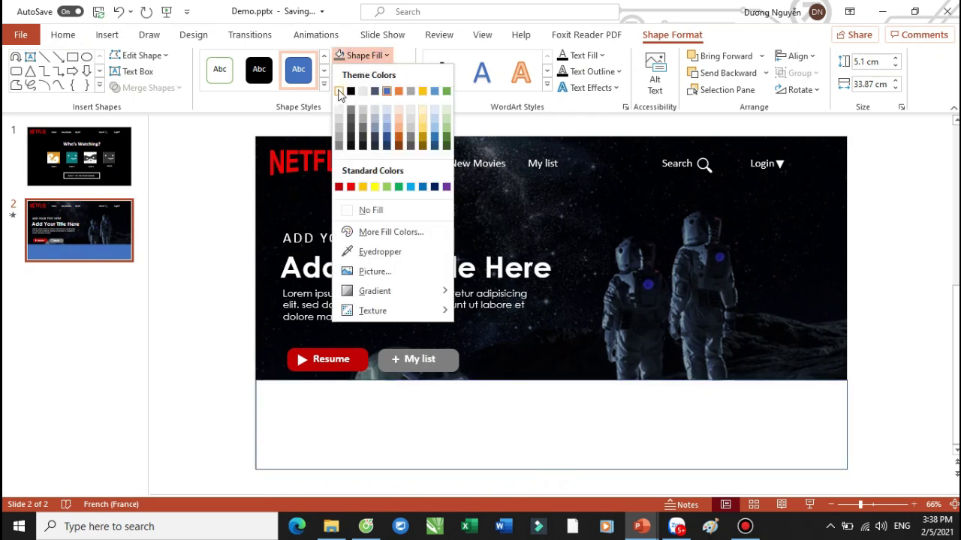
click(339, 90)
click(366, 71)
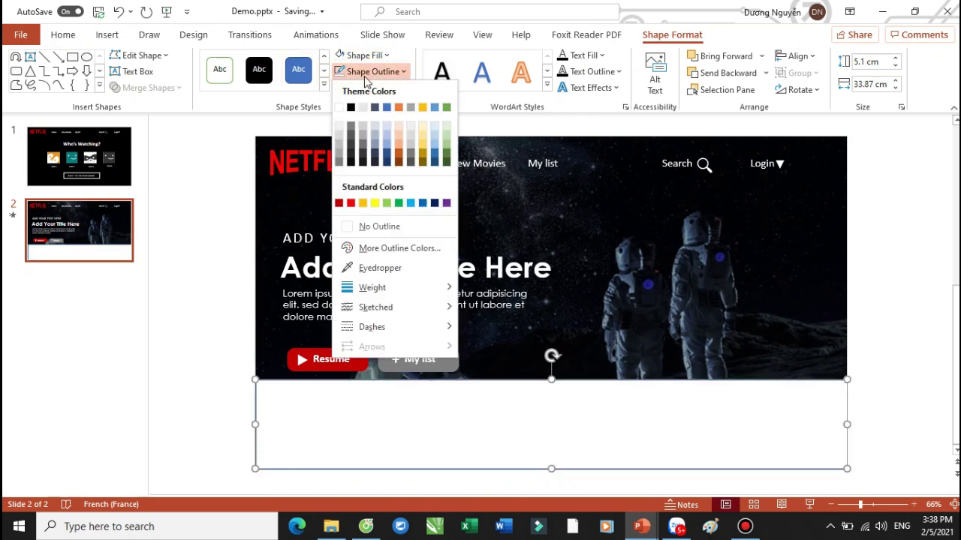
click(379, 227)
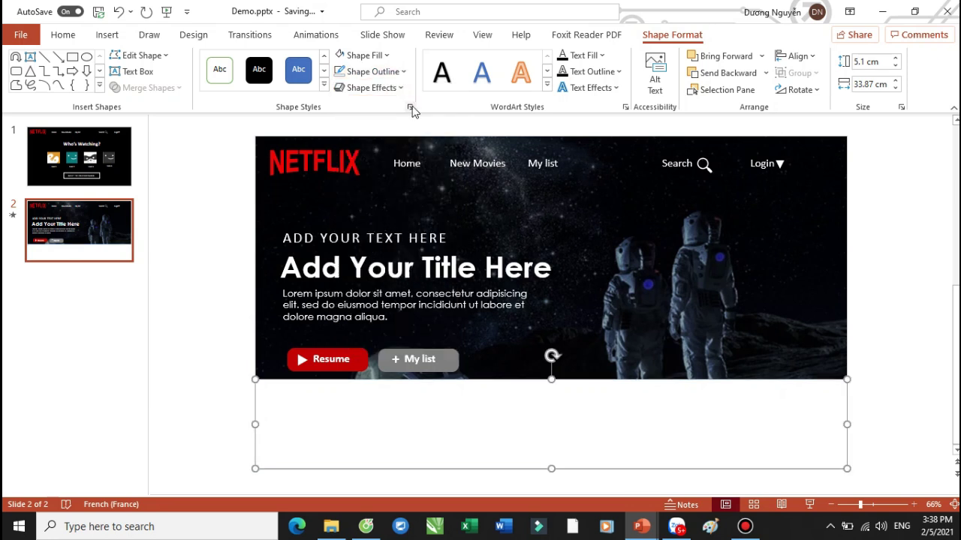
Set the rectangle's transparency to 75% in the Format Shape pane
click(410, 107)
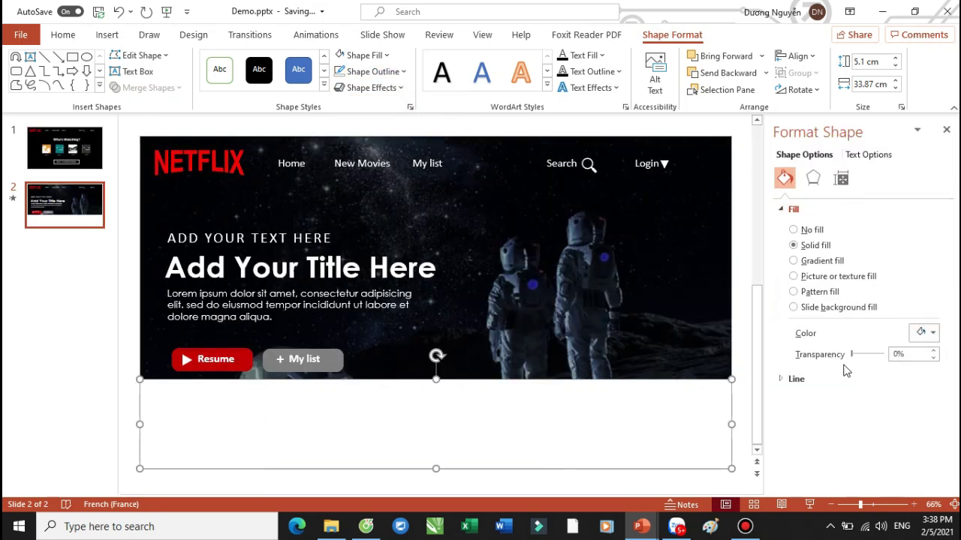
drag(856, 359, 876, 356)
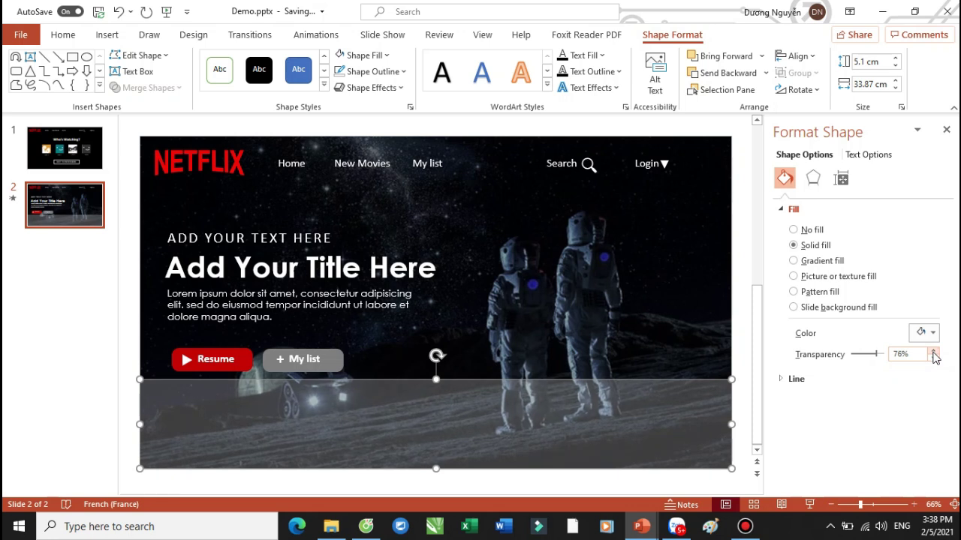
click(934, 359)
click(945, 129)
click(907, 188)
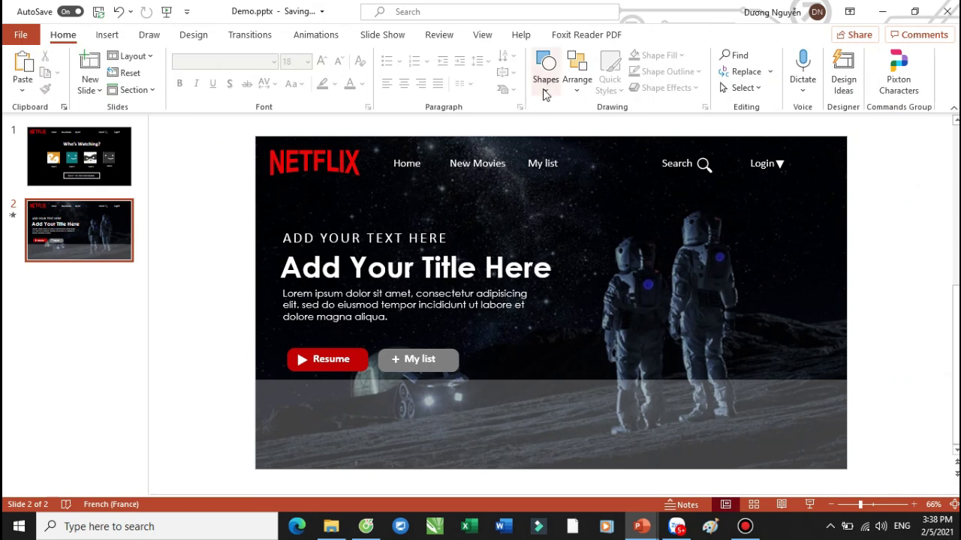
Insert Picture1.jpg, Picture2.jpg and Picture3.jpg from this device
click(108, 38)
click(108, 84)
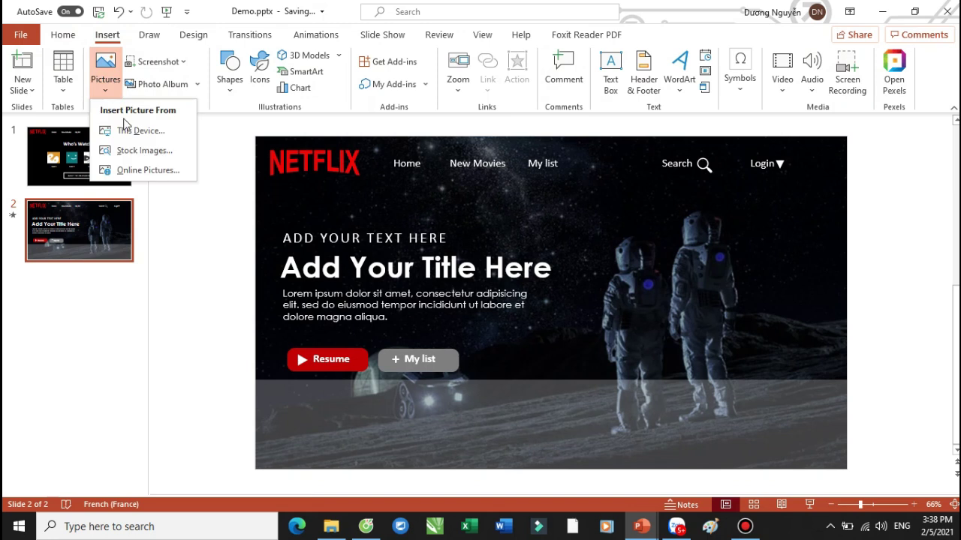
click(140, 132)
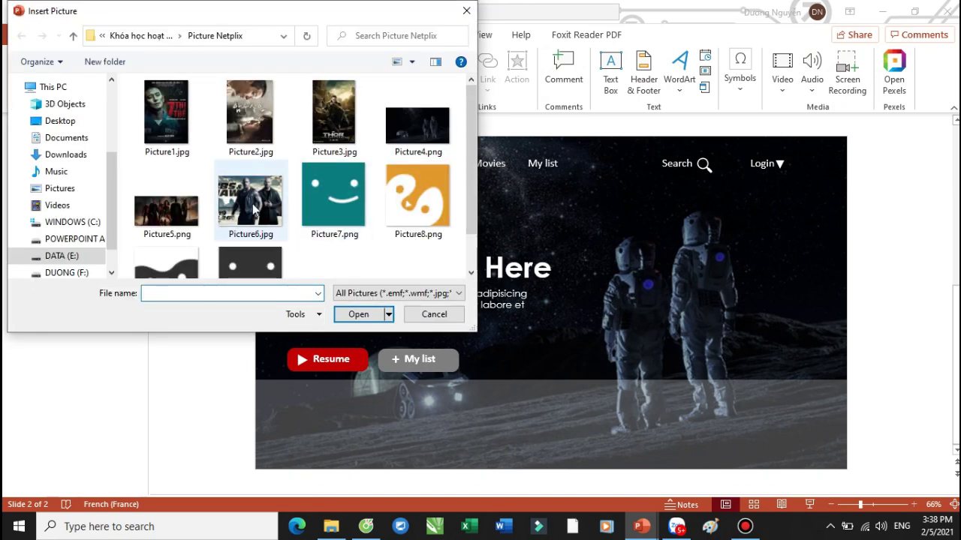
click(178, 112)
ctrl+click(236, 124)
ctrl+click(315, 118)
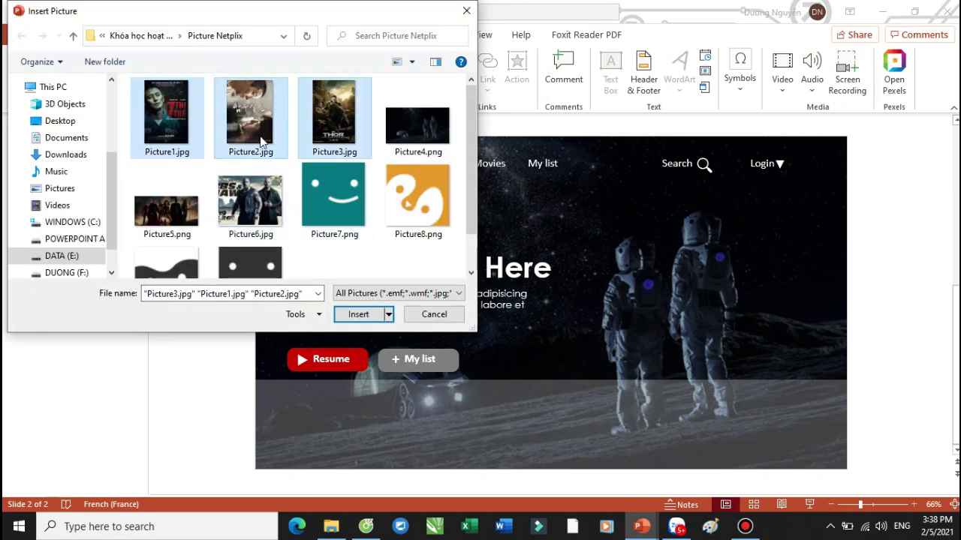
click(361, 321)
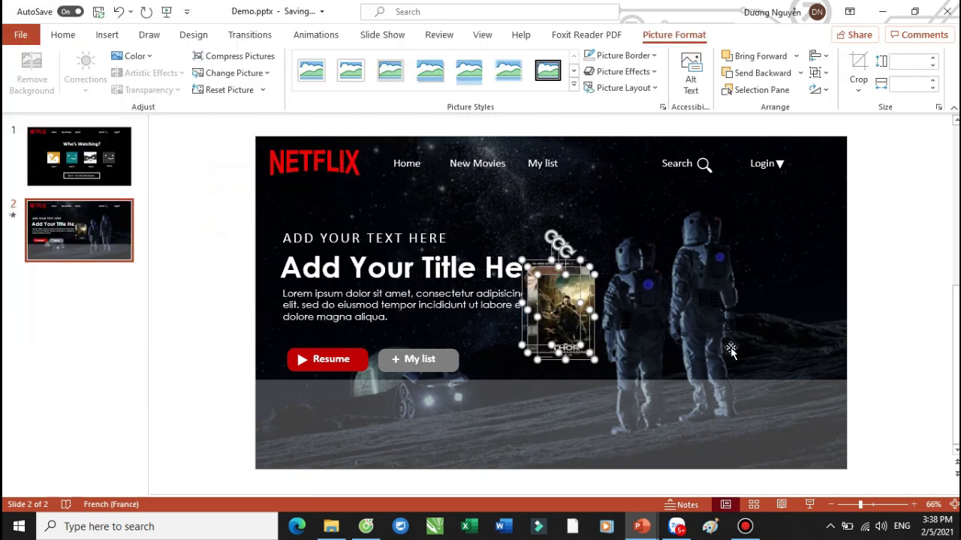
Place the Thor poster left, the Korean poster middle and the third poster right on the band
click(866, 324)
drag(563, 316, 396, 418)
drag(566, 295, 540, 415)
drag(561, 298, 676, 421)
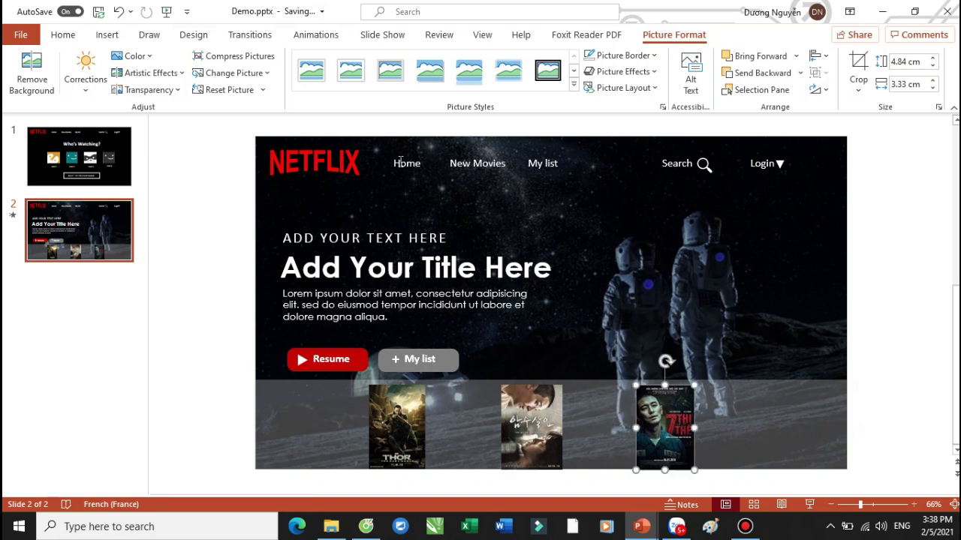
Check the Option 1 caption font in the reference Netflix deck, then return to Demo
mouse_move(641, 526)
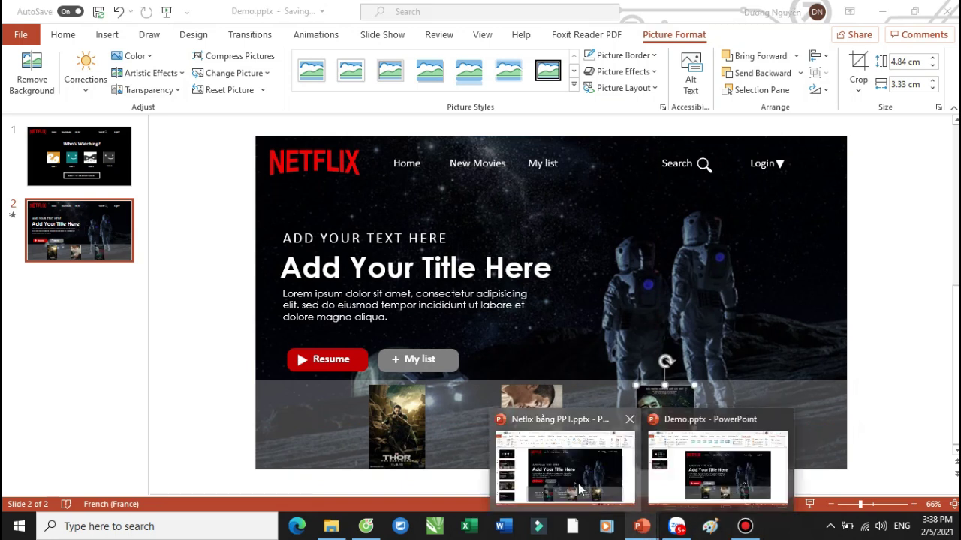
click(578, 483)
drag(193, 389, 343, 475)
click(310, 445)
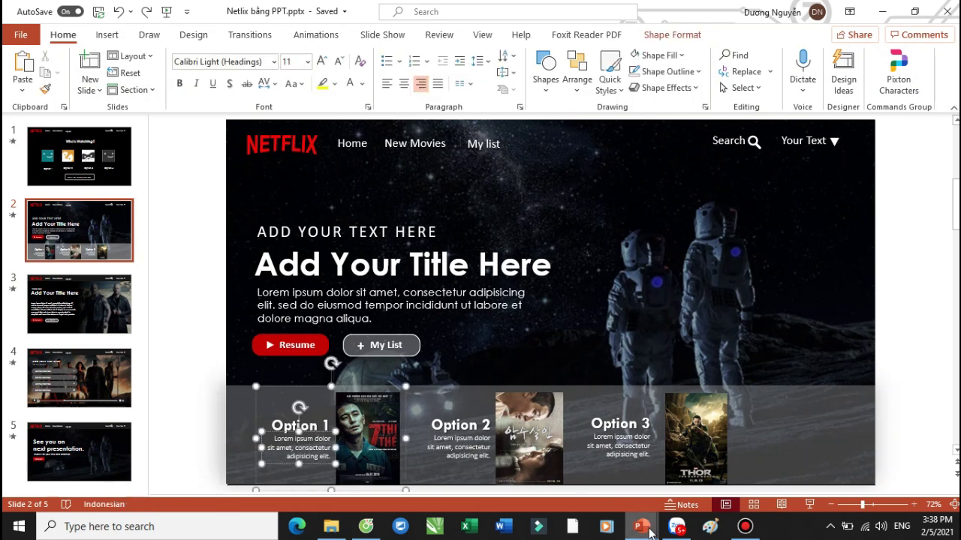
mouse_move(641, 526)
click(725, 459)
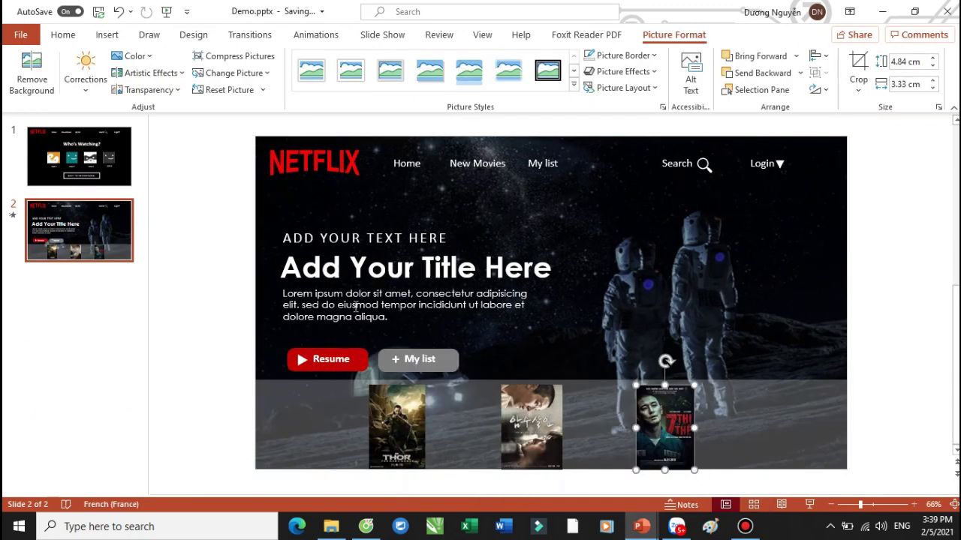
click(408, 162)
Copy the Home text box into the band beside the first poster and retype it as 'Film 1'
drag(427, 154, 347, 407)
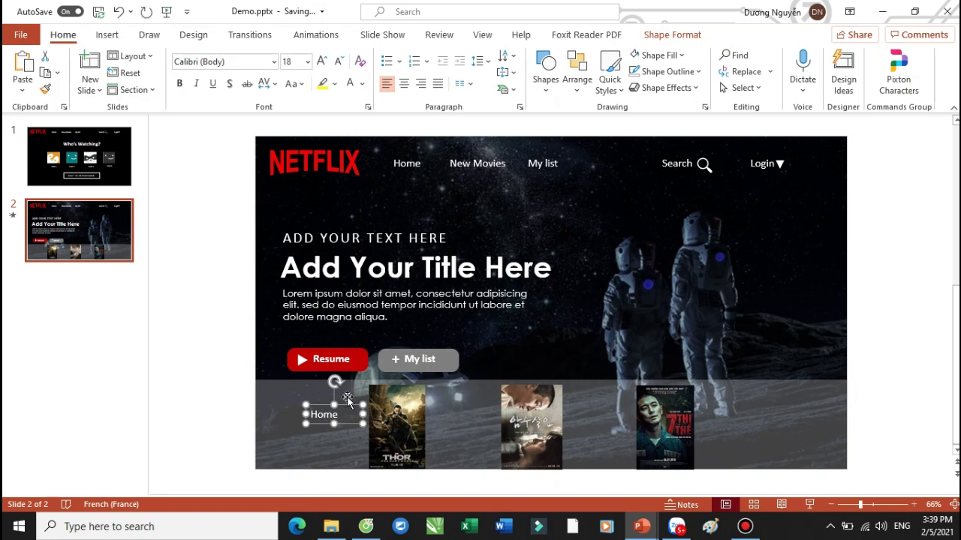
scroll(347, 405, up, 5)
double_click(285, 367)
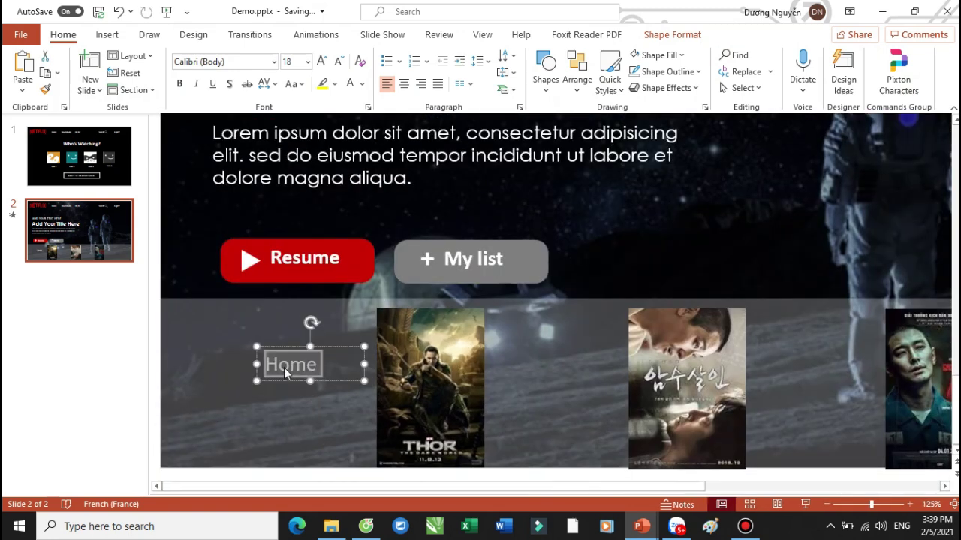
text(Film 1)
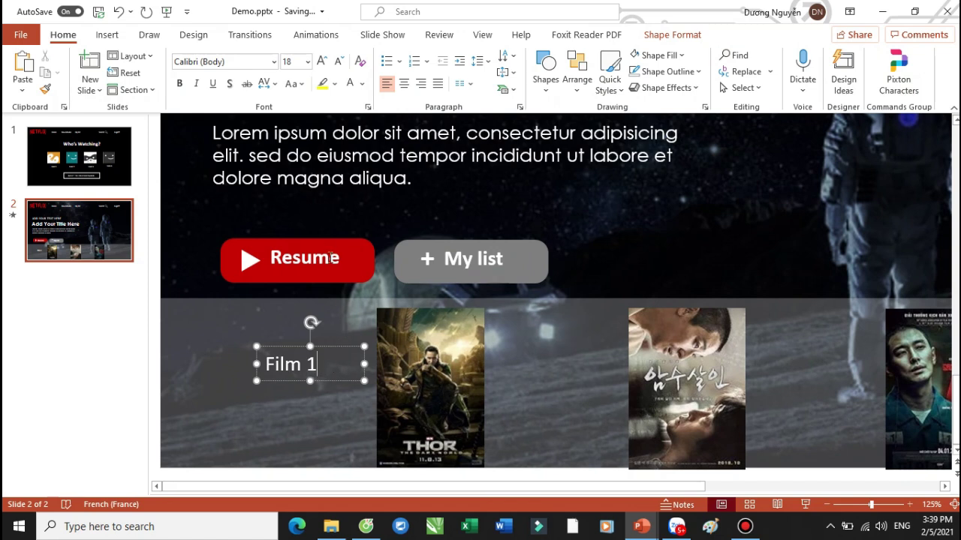
Add a smaller 'Lorem ipsum dolor sit amet,' description below Film 1 using =lorem(1)
drag(340, 351, 338, 381)
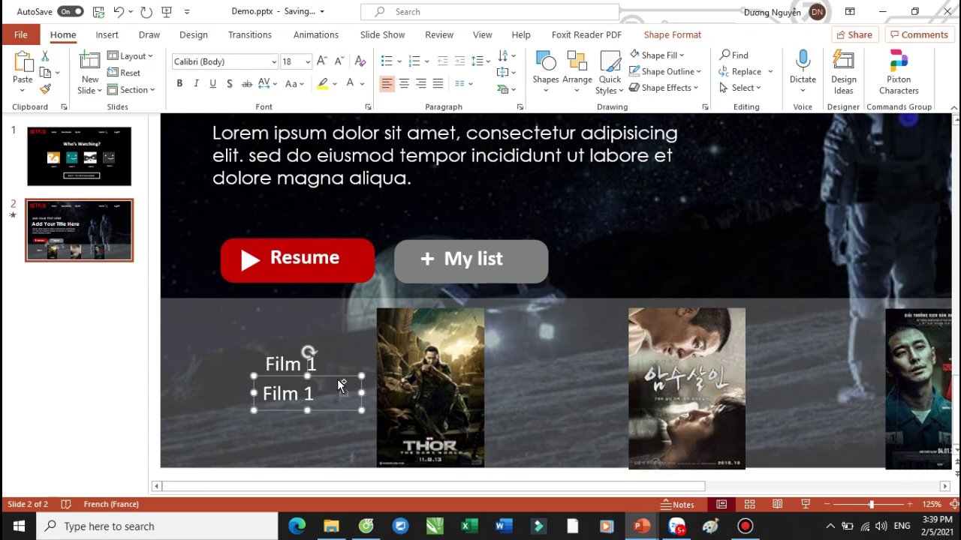
text(=)
text(lorem()
text()1)
key(Return)
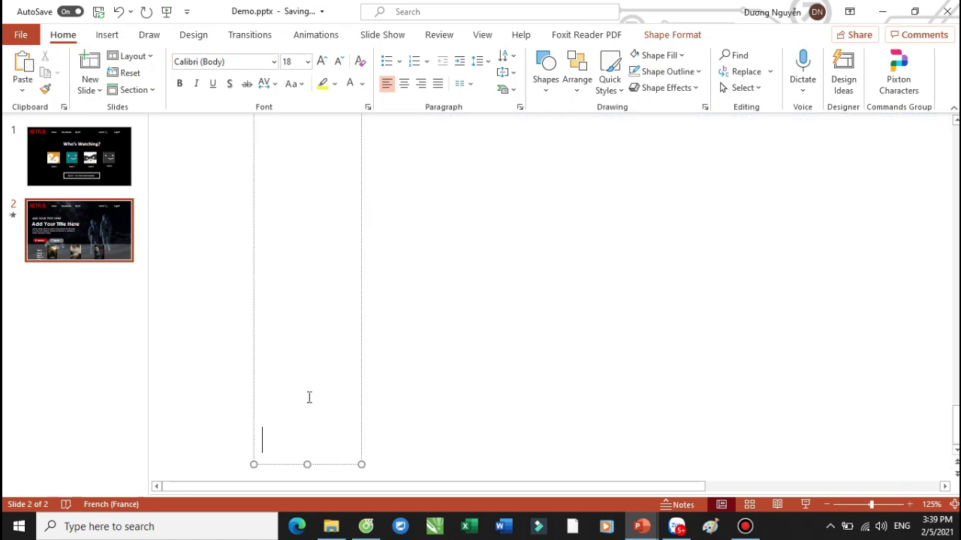
mouse_move(298, 446)
mouse_down()
mouse_move(266, 150)
mouse_move(281, 357)
mouse_move(309, 439)
mouse_move(303, 448)
mouse_up()
drag(296, 491, 311, 268)
scroll(330, 375, up, 1)
key(ctrl+a)
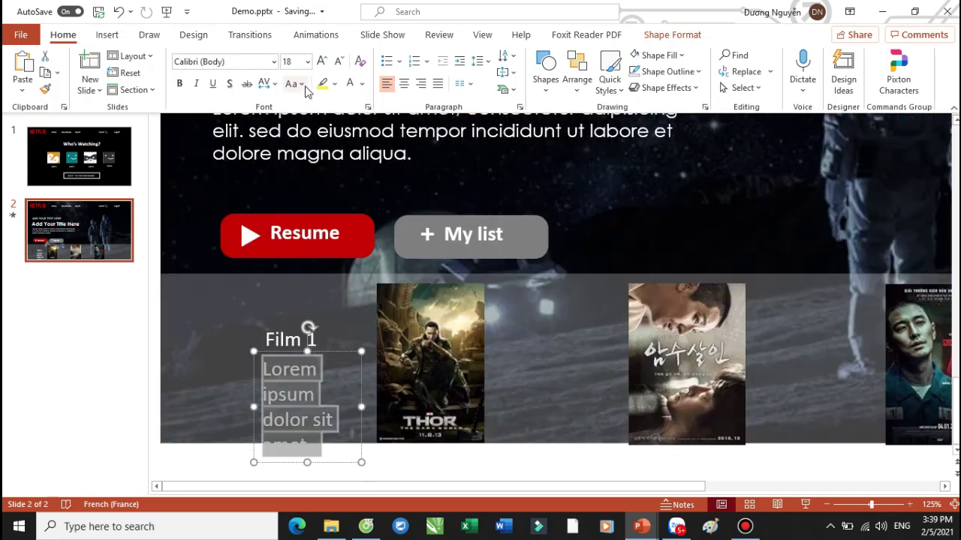
click(337, 61)
click(337, 62)
click(340, 63)
click(295, 343)
Right-align the Film 1 caption and description and group them
scroll(375, 291, down, 5)
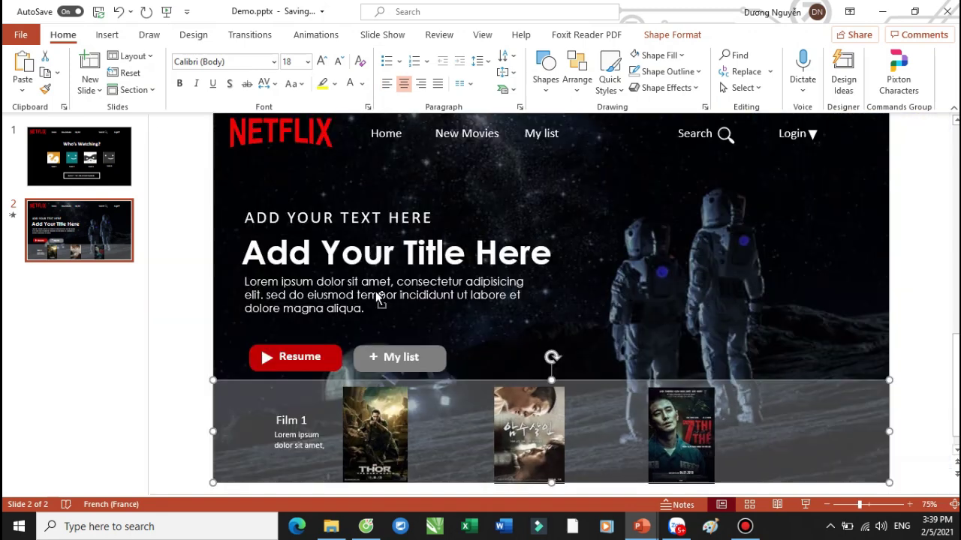
scroll(375, 292, down, 1)
drag(193, 400, 350, 459)
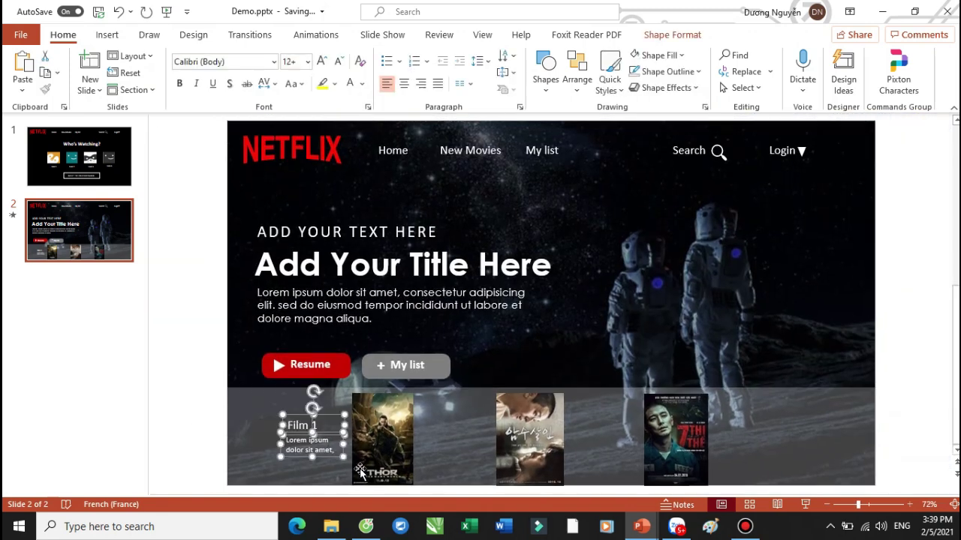
click(420, 83)
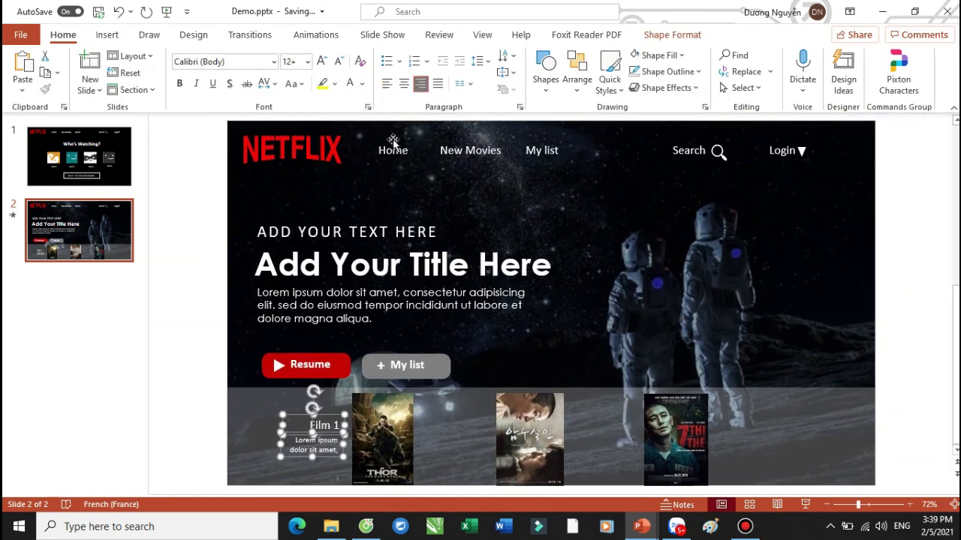
click(224, 432)
drag(198, 396, 346, 459)
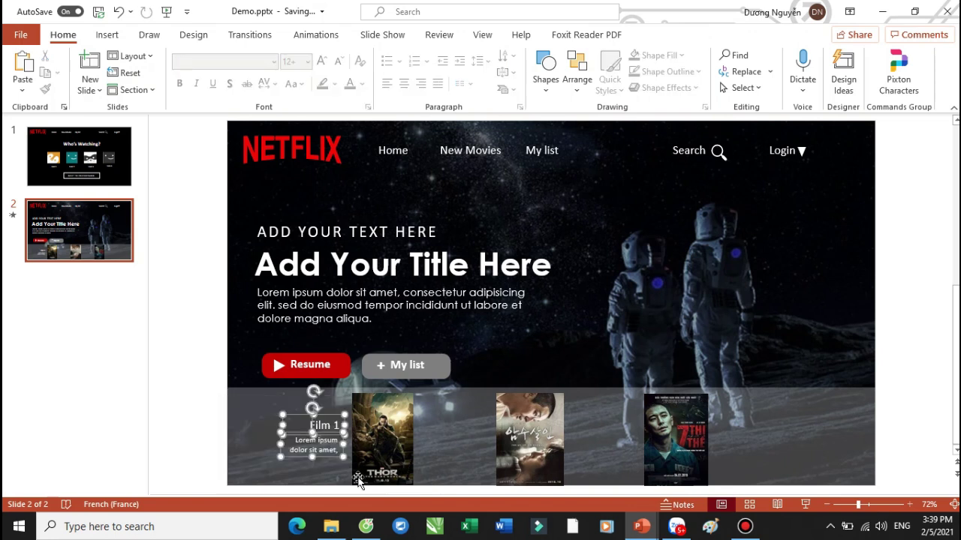
key(ctrl+g)
Copy the caption group beside the other two posters and align all three captions top
drag(334, 414, 627, 416)
key(ctrl+d)
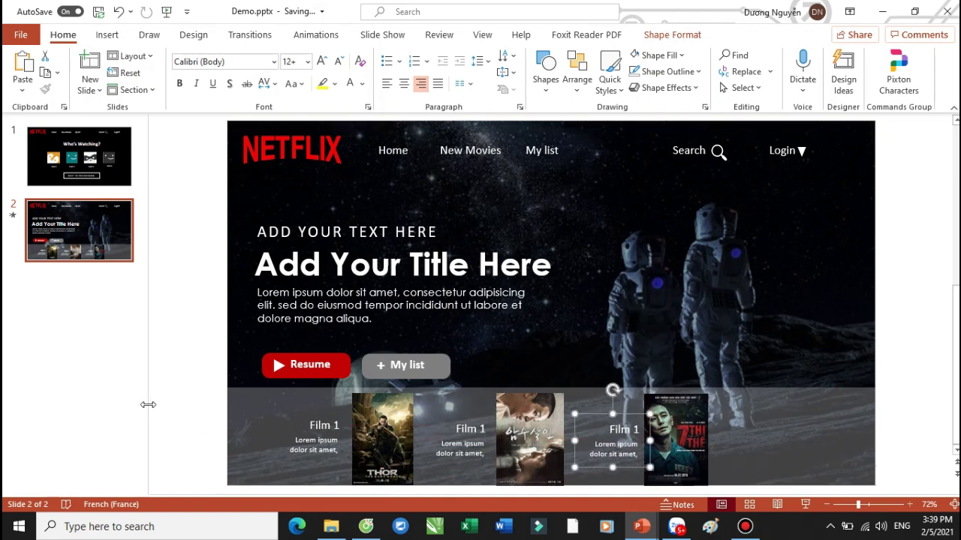
drag(181, 406, 692, 477)
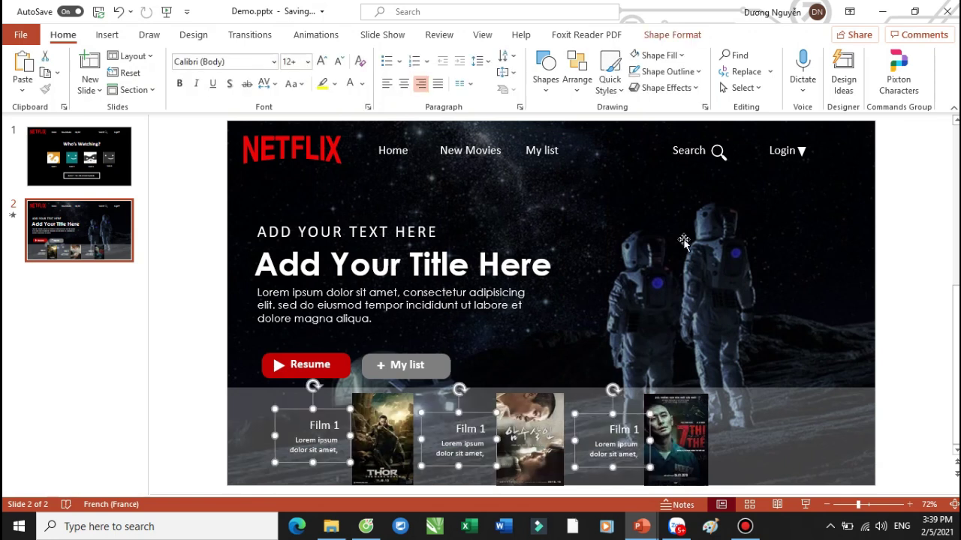
click(689, 39)
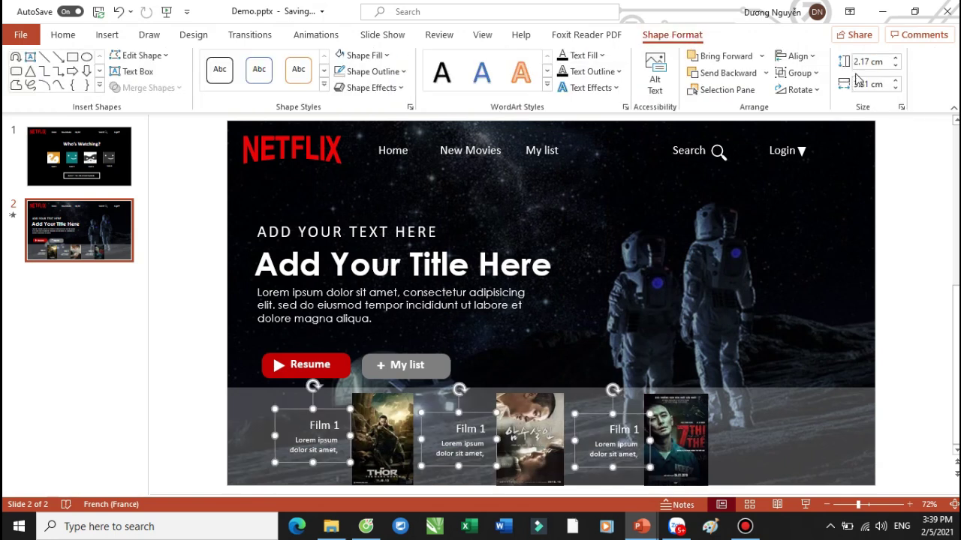
click(795, 56)
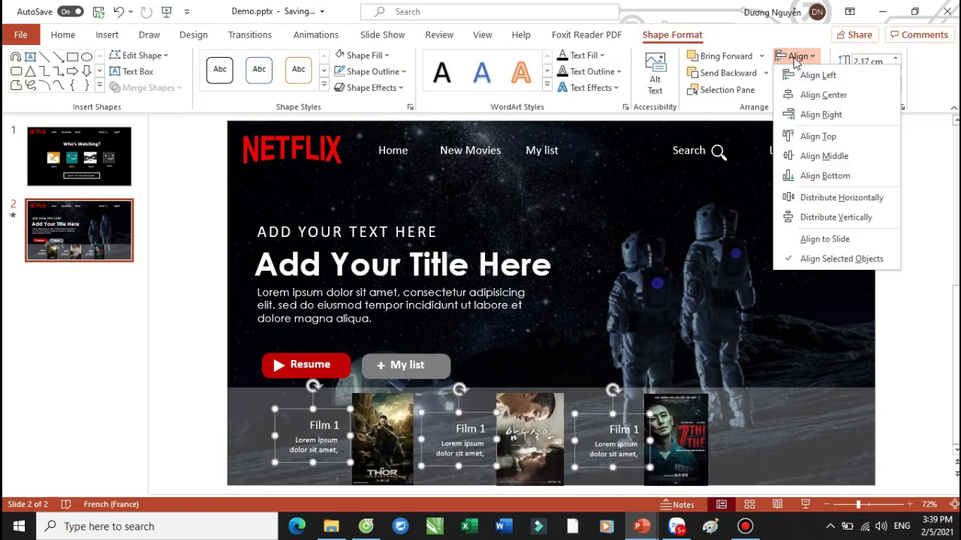
click(813, 136)
click(902, 427)
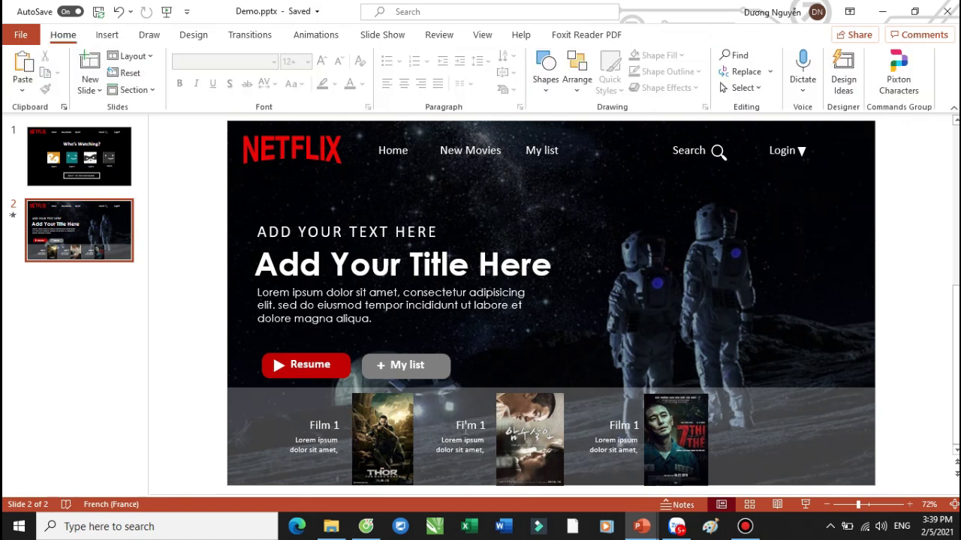
Relabel the middle and right captions 'Film 2' and 'Film 3', then preview the slideshow
click(480, 420)
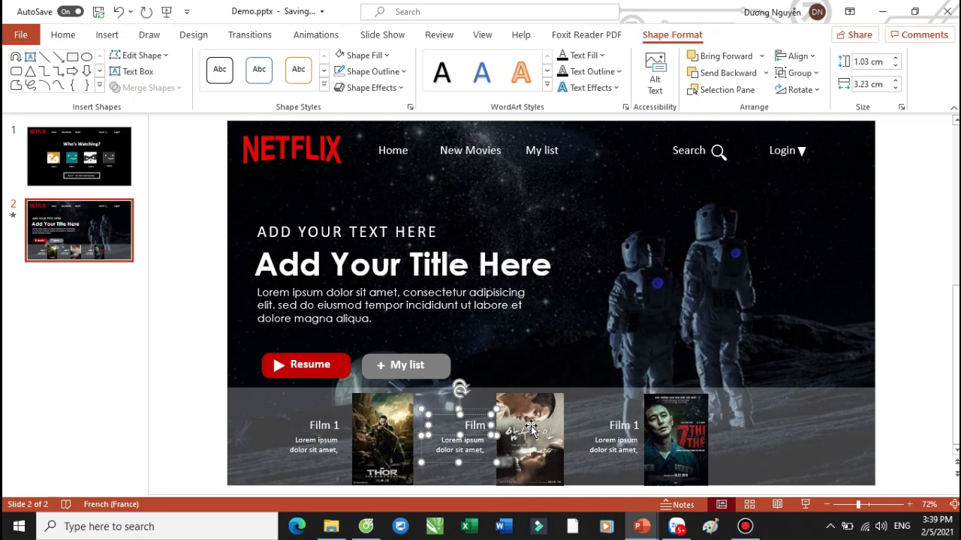
click(636, 426)
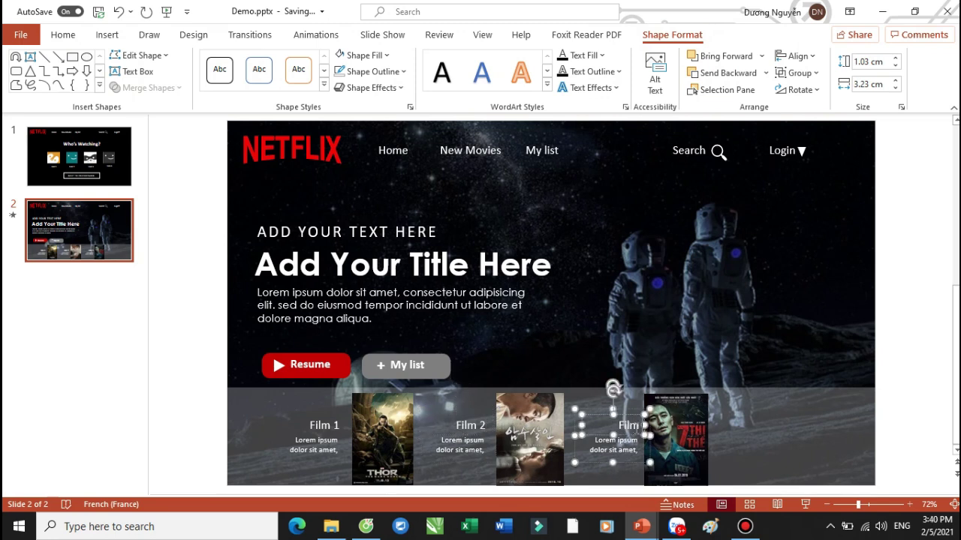
click(888, 367)
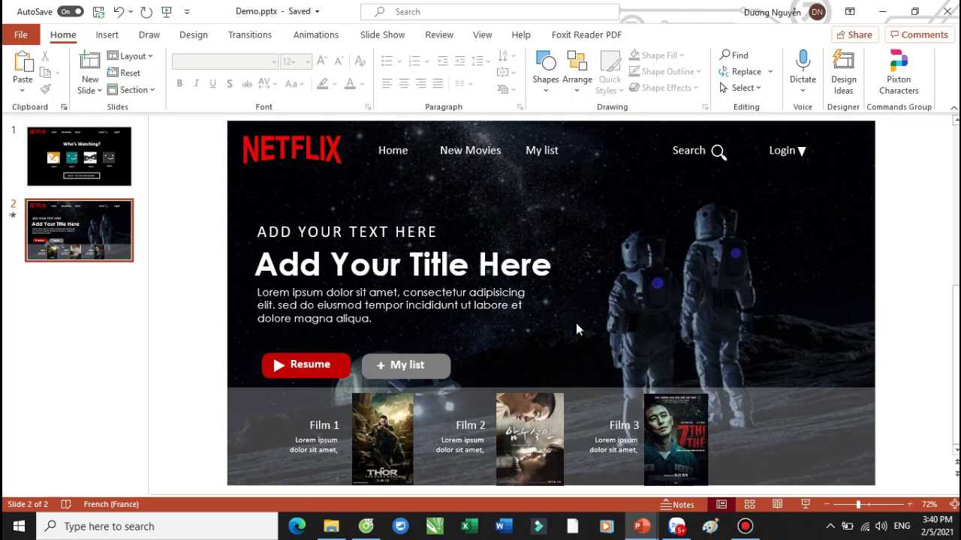
key(F5)
key(Right)
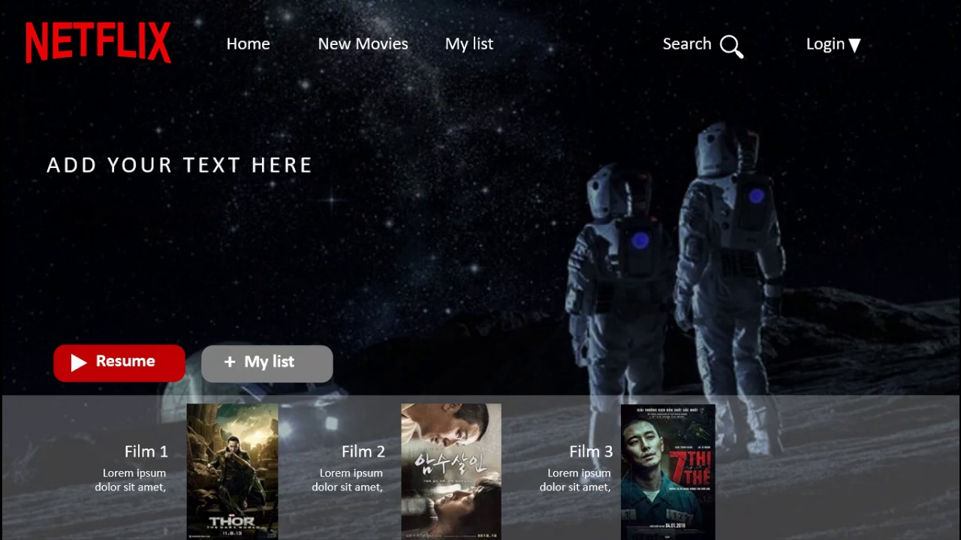
key(Escape)
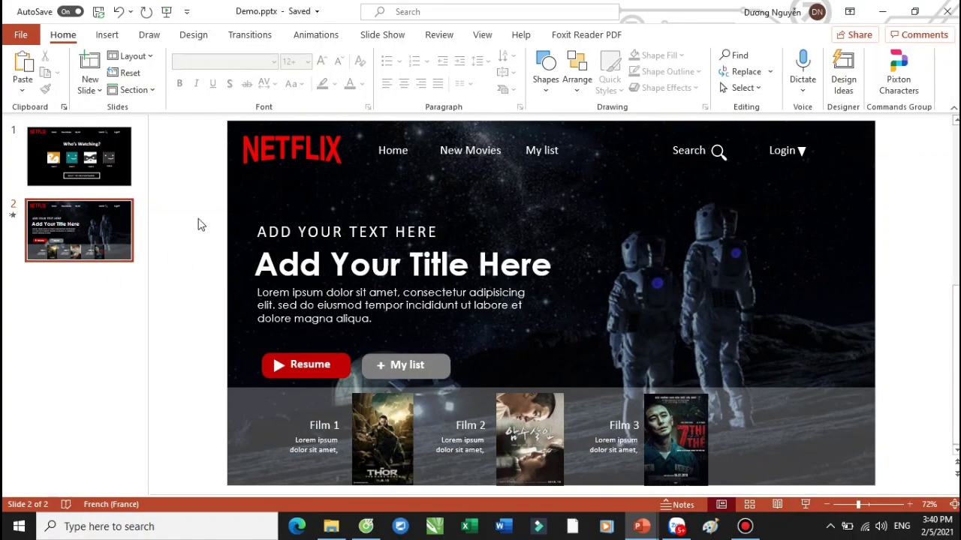
Select the heading, title and body text boxes and delete all three entrance animations
drag(204, 190, 553, 334)
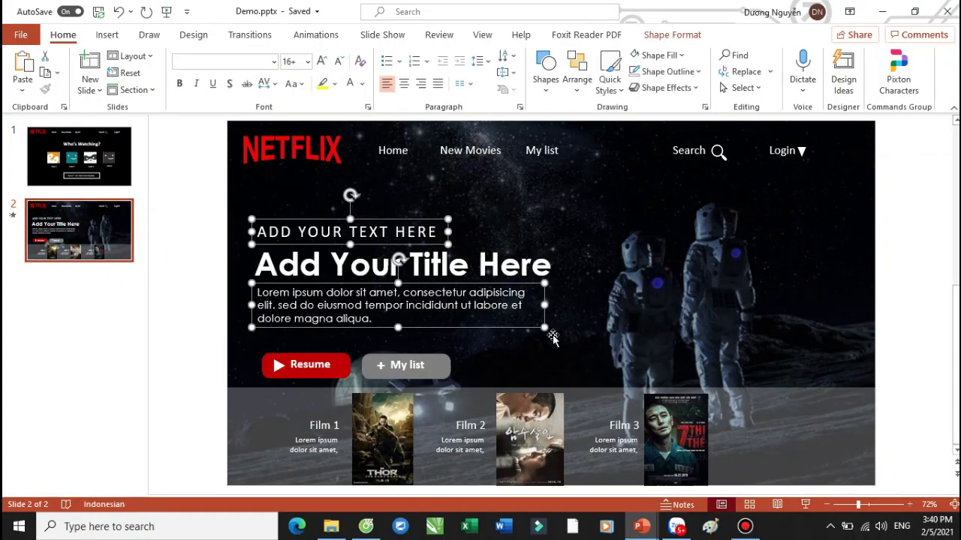
click(315, 37)
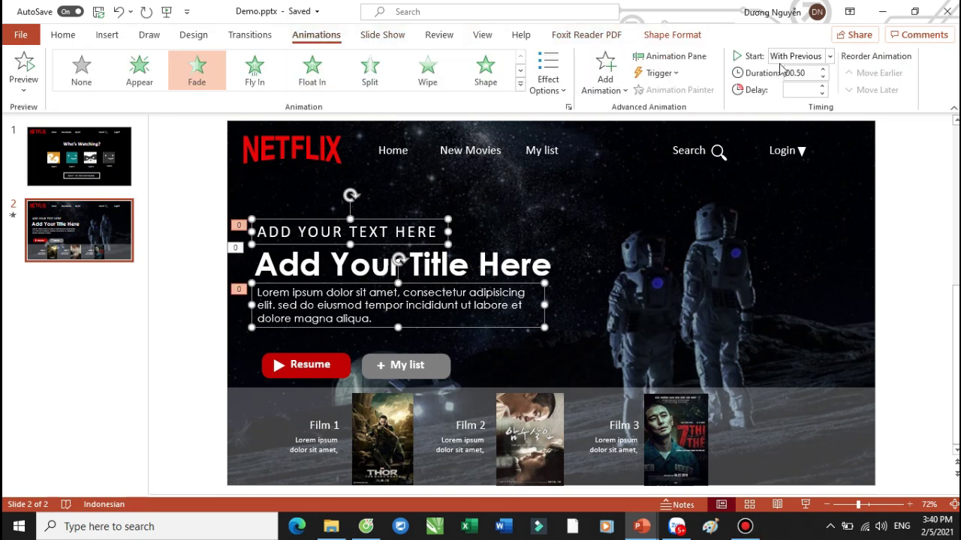
click(670, 56)
click(810, 193)
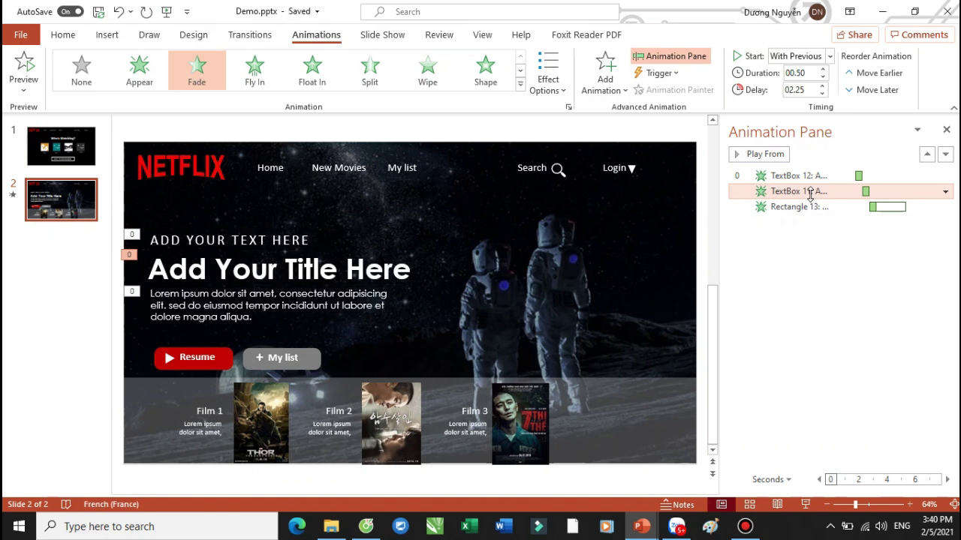
key(ctrl+a)
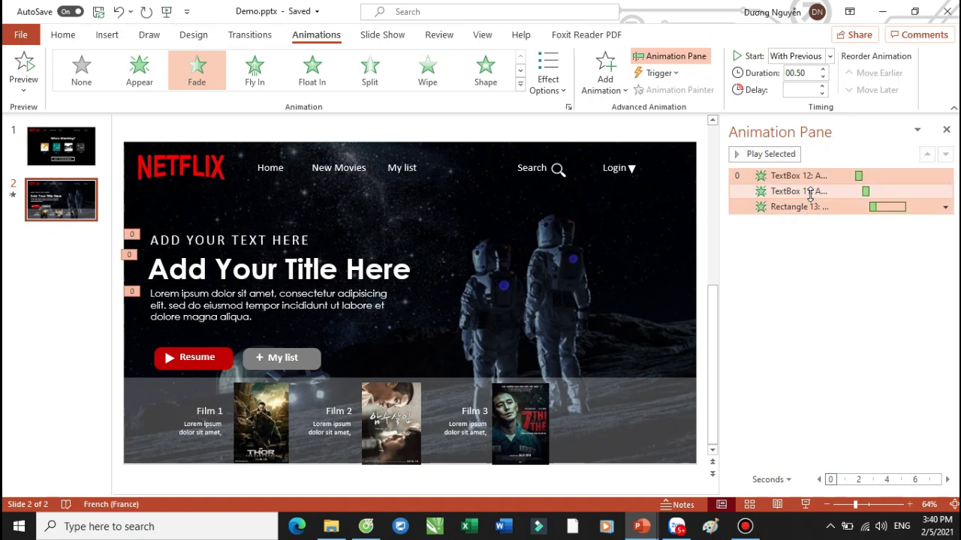
click(945, 207)
click(871, 321)
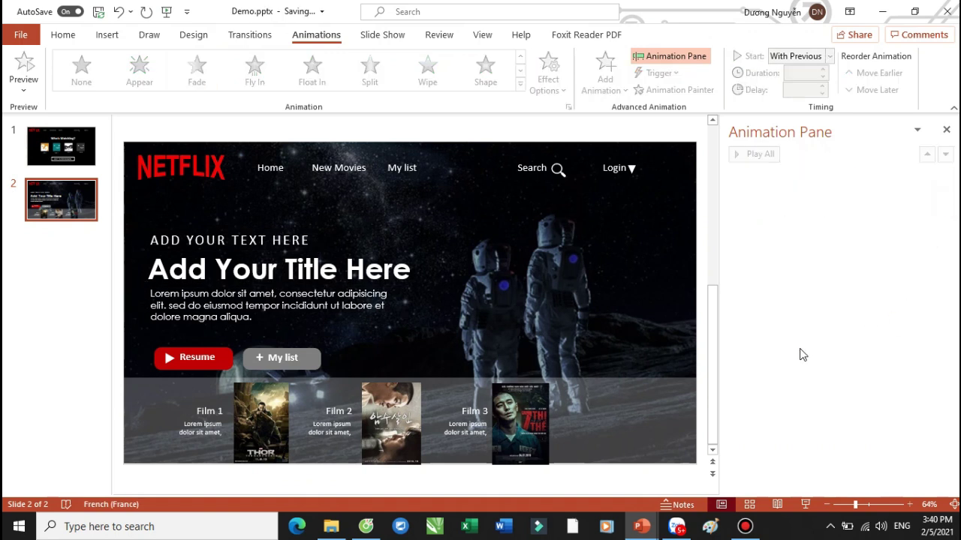
Close the Animation Pane and return to the Home ribbon
click(744, 526)
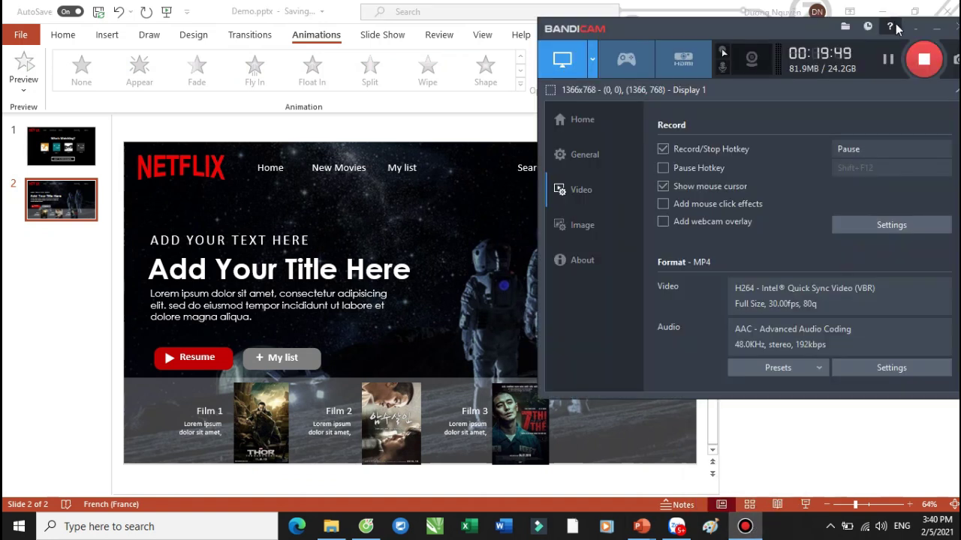
click(920, 30)
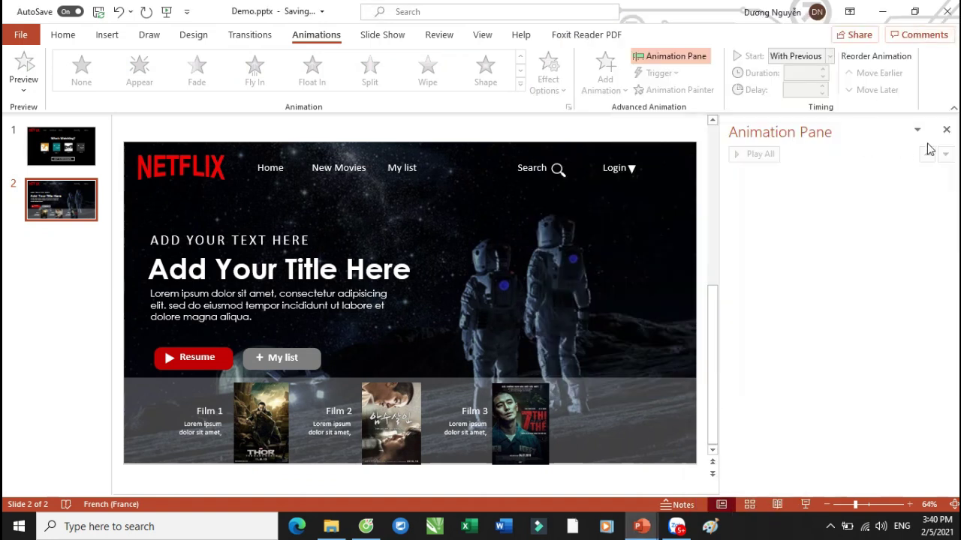
click(946, 131)
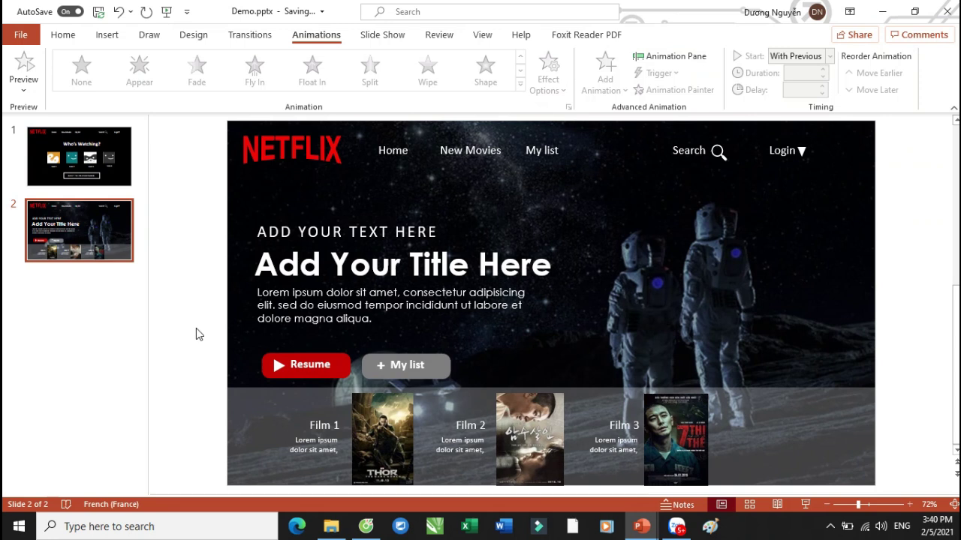
scroll(201, 332, down, 1)
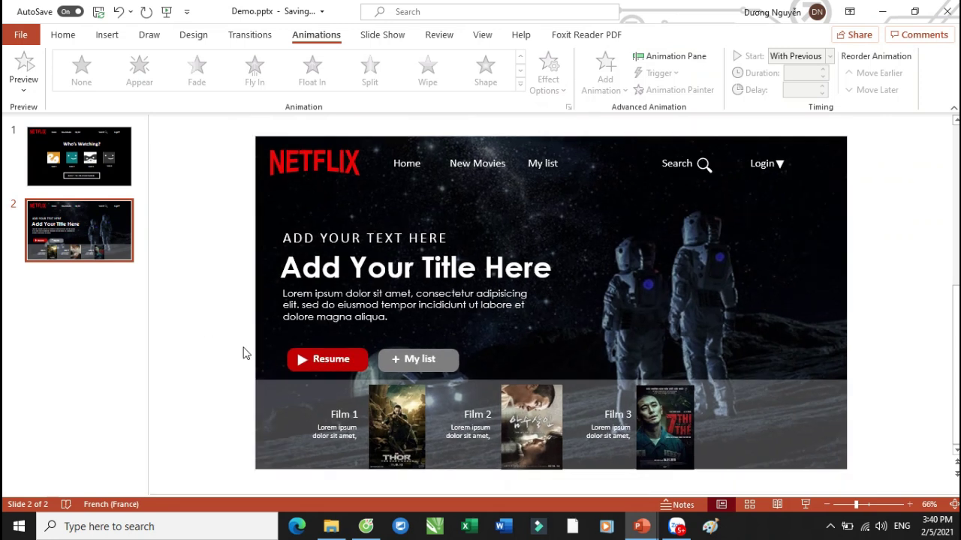
click(65, 36)
Add a blank slide 3 to Demo.pptx and view slide 3 of the Netlix bằng PPT deck
click(88, 84)
click(126, 278)
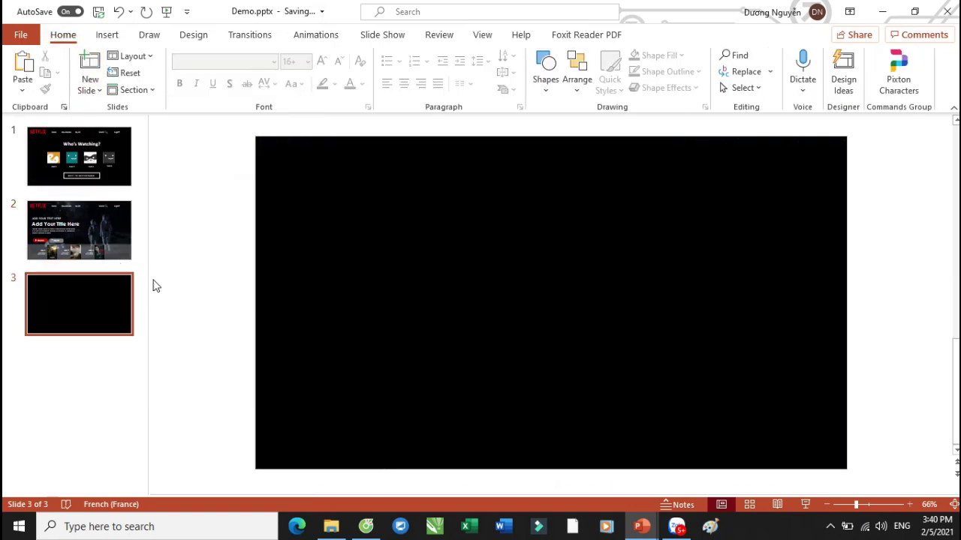
mouse_move(647, 520)
click(598, 492)
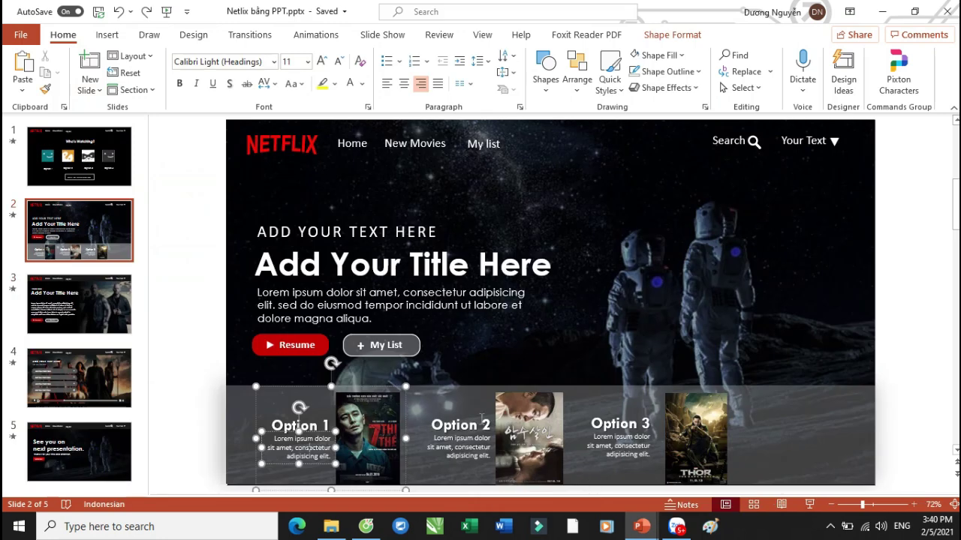
click(66, 312)
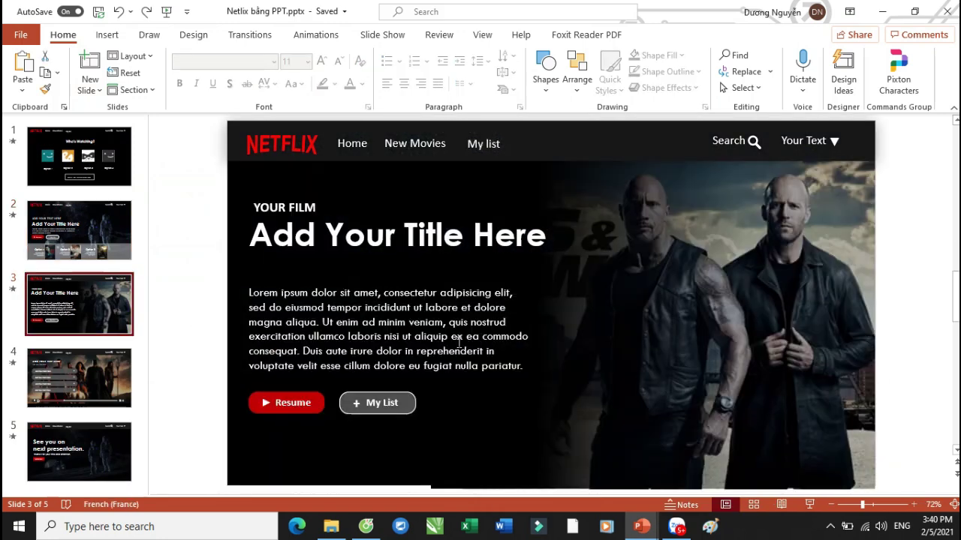
Inspect the reference slide's right-half gradient overlay, then return to Demo.pptx
click(643, 330)
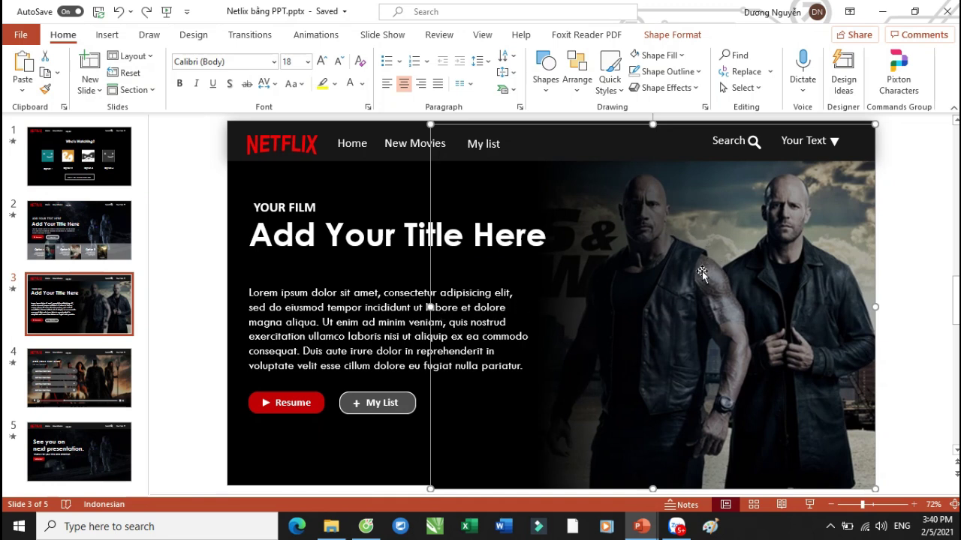
mouse_move(644, 528)
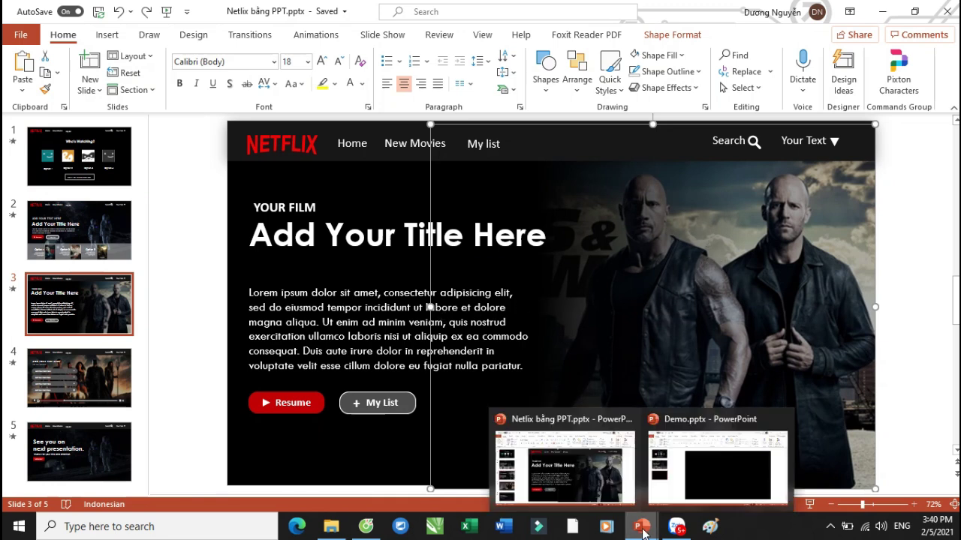
click(717, 473)
Insert the Hobbs & Shaw poster from this device and move it flush to the right edge
click(107, 36)
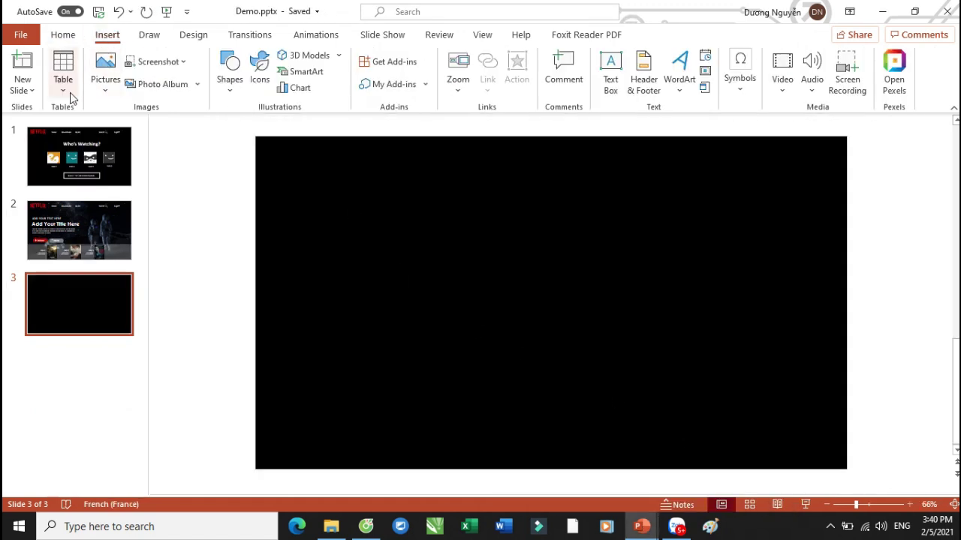
click(110, 93)
click(123, 128)
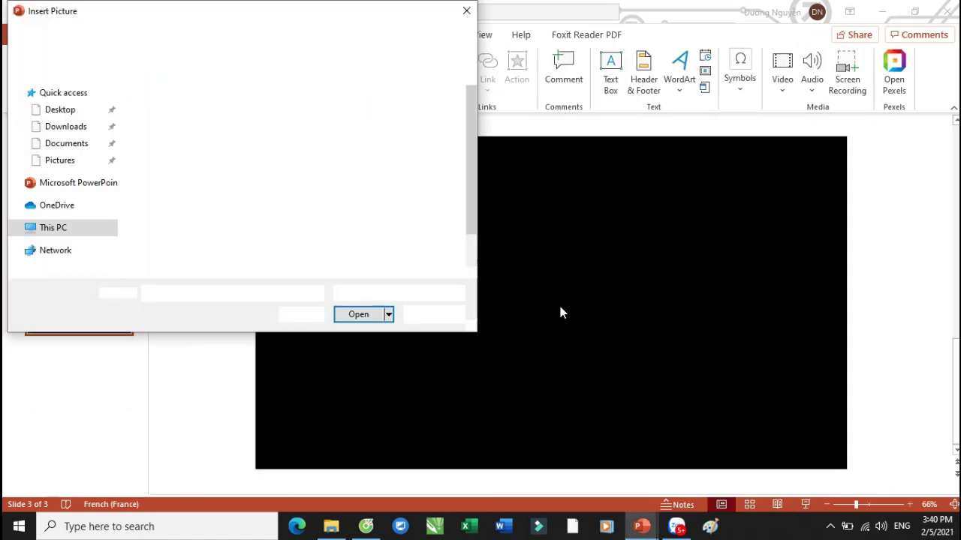
double_click(250, 201)
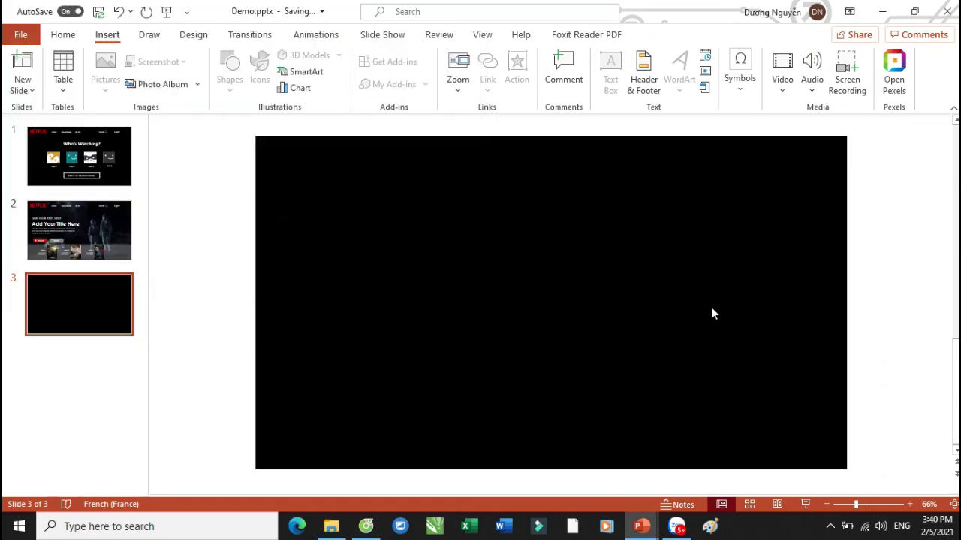
drag(614, 279, 706, 276)
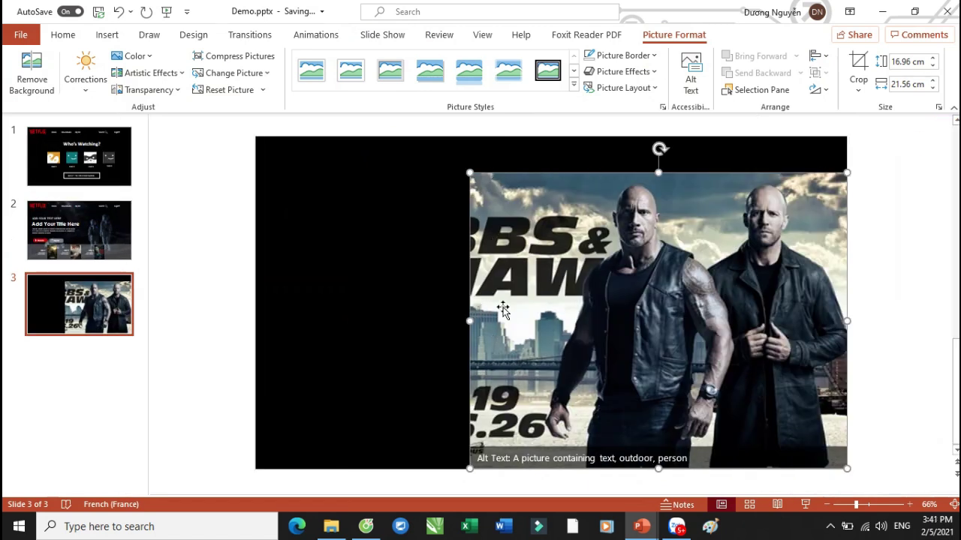
Draw a rectangle covering most of the poster on slide 3
click(64, 36)
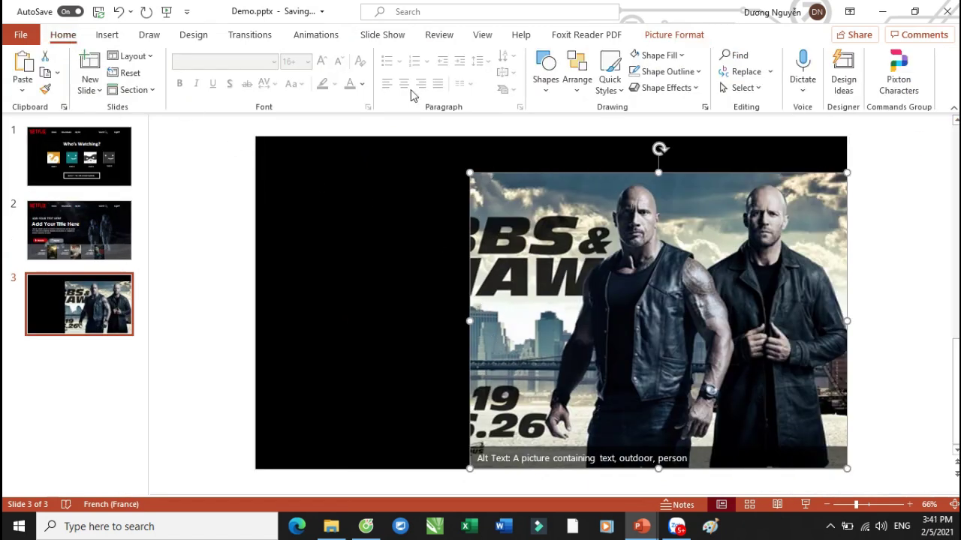
click(541, 88)
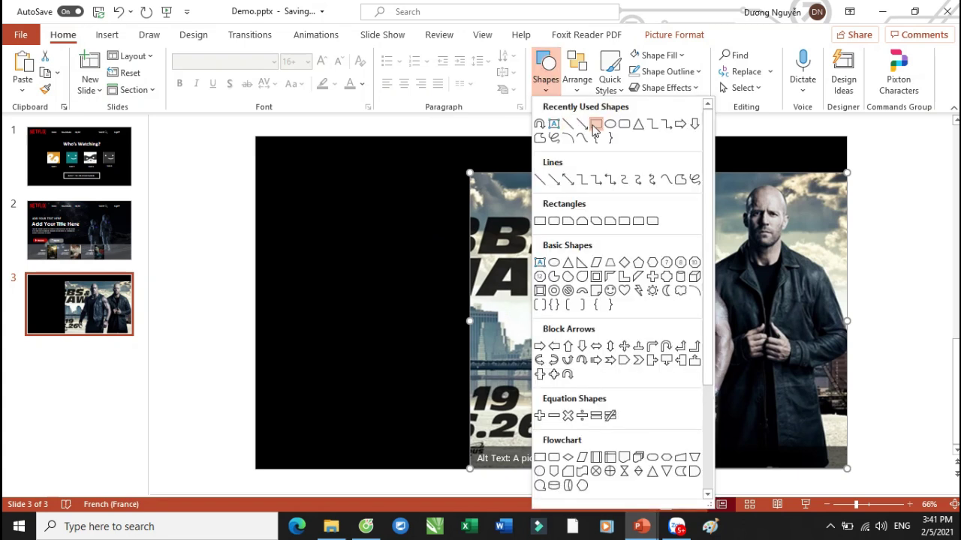
click(596, 131)
drag(388, 145, 846, 474)
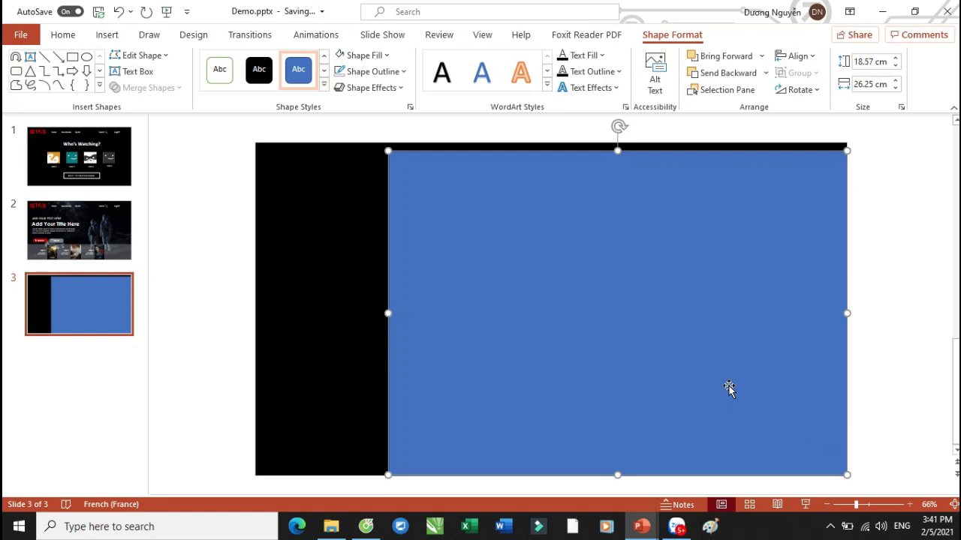
Fill the new rectangle black and remove its outline
click(352, 58)
click(350, 91)
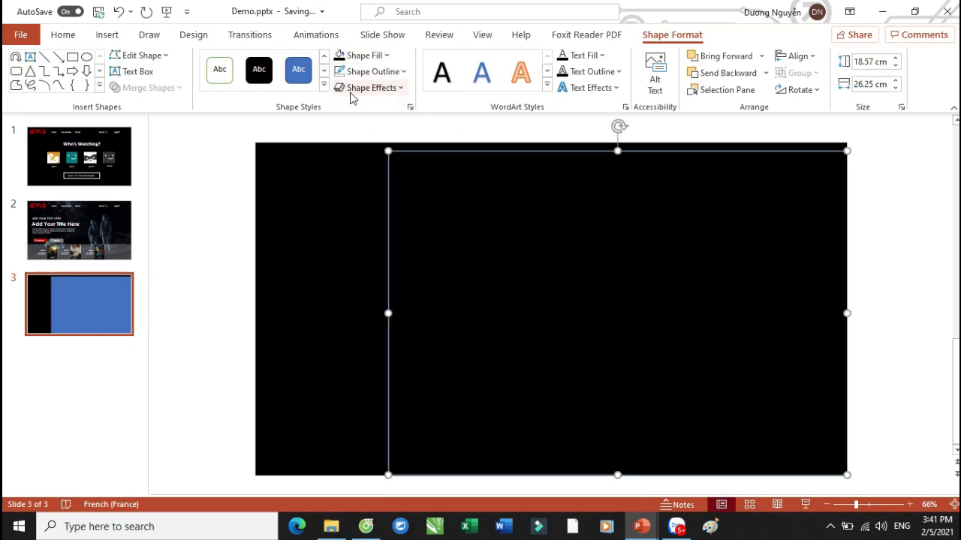
click(352, 72)
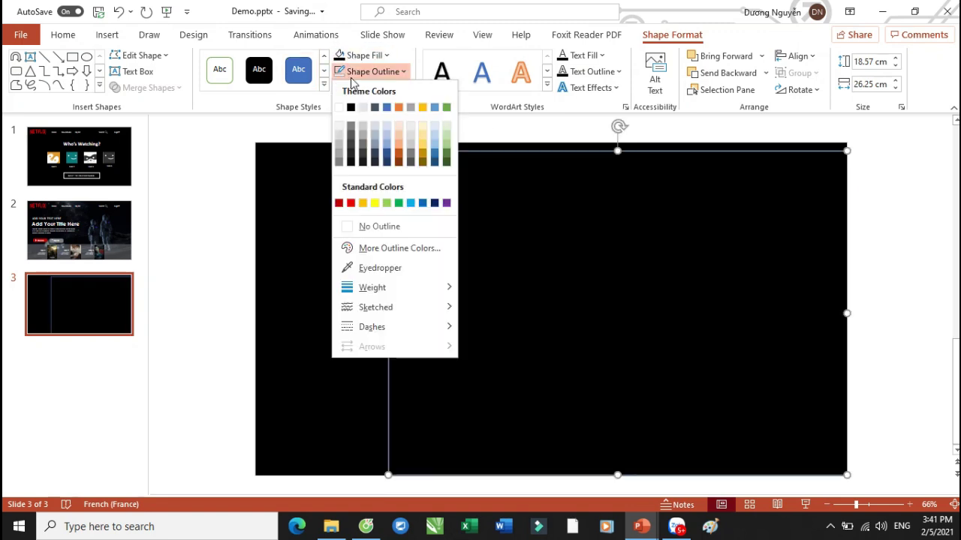
click(378, 226)
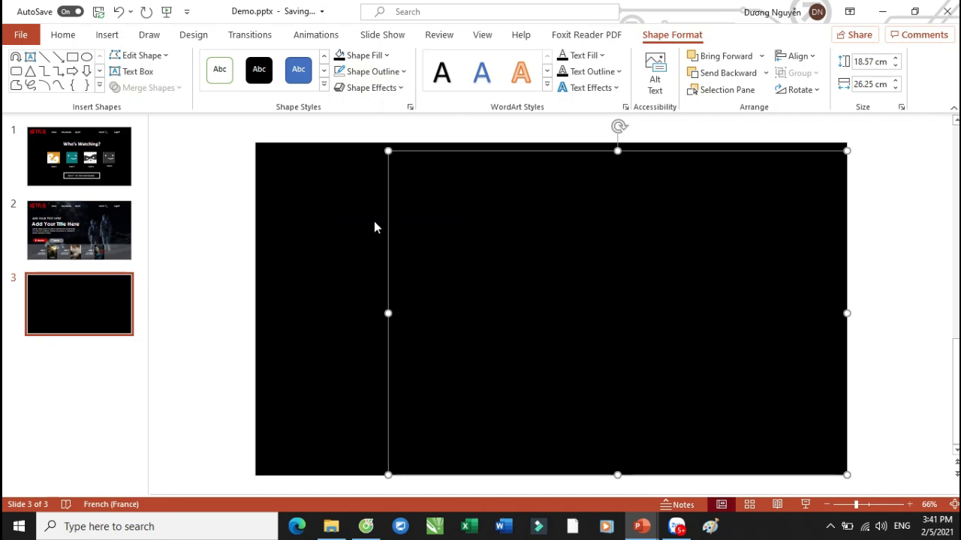
Switch the rectangle to a gradient fill in the Format Shape settings
click(410, 107)
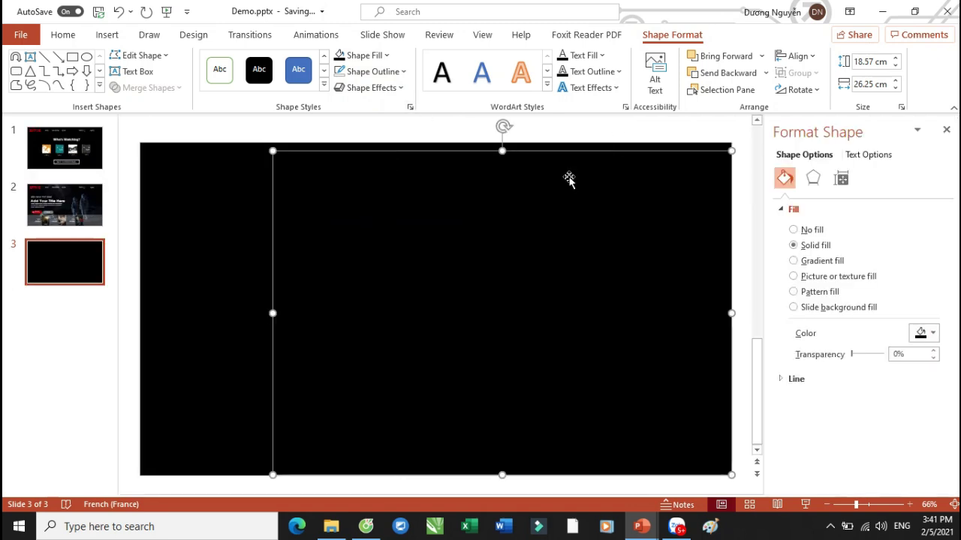
click(811, 266)
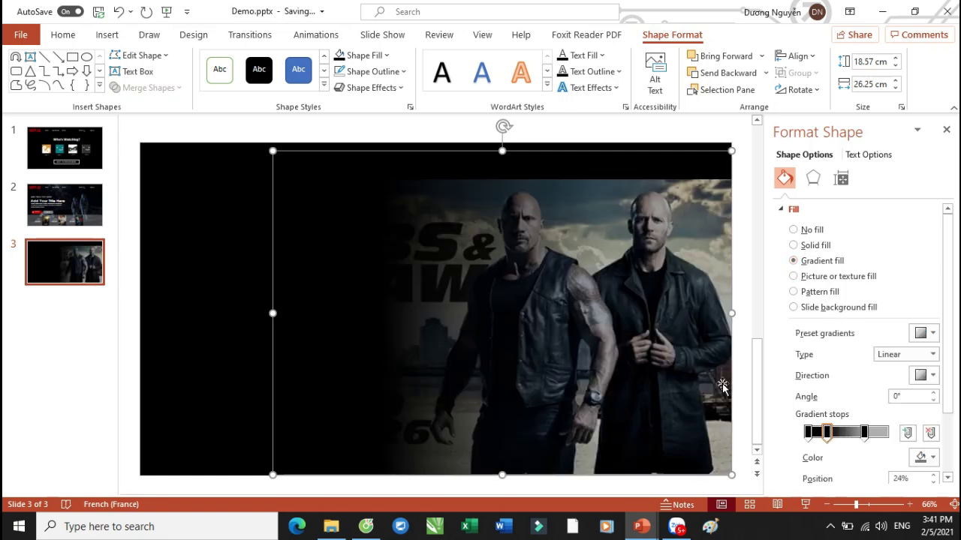
scroll(856, 434, down, 1)
drag(827, 399, 823, 399)
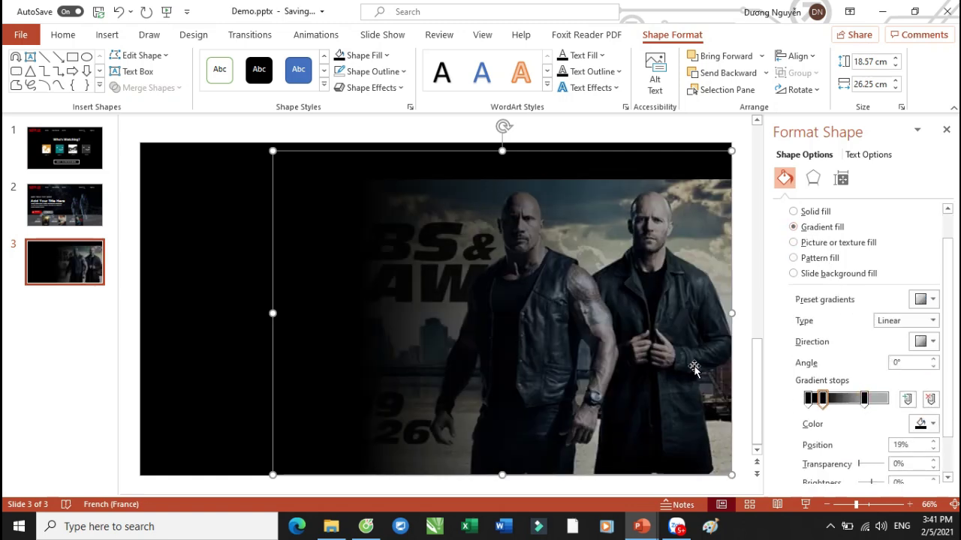
key(Escape)
key(Home)
click(65, 262)
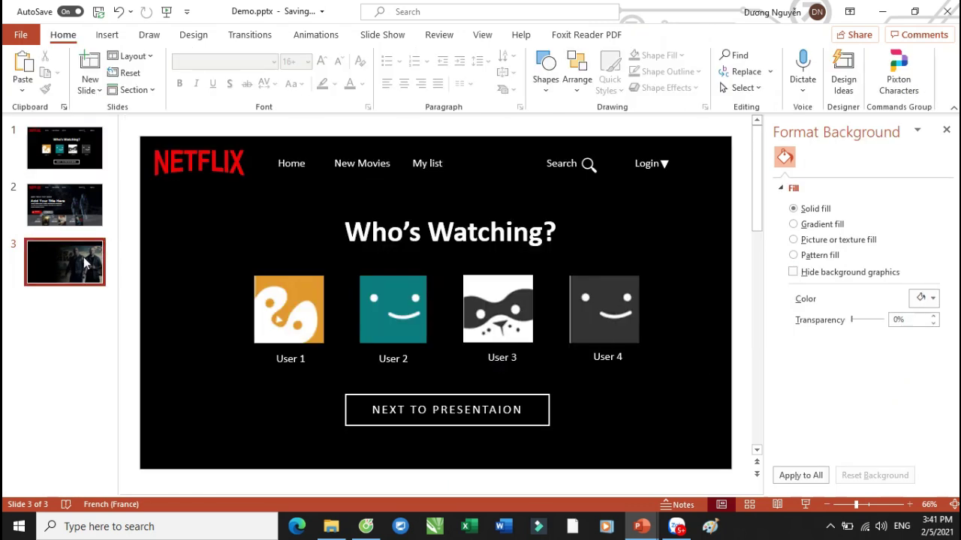
click(489, 257)
scroll(488, 257, down, 3)
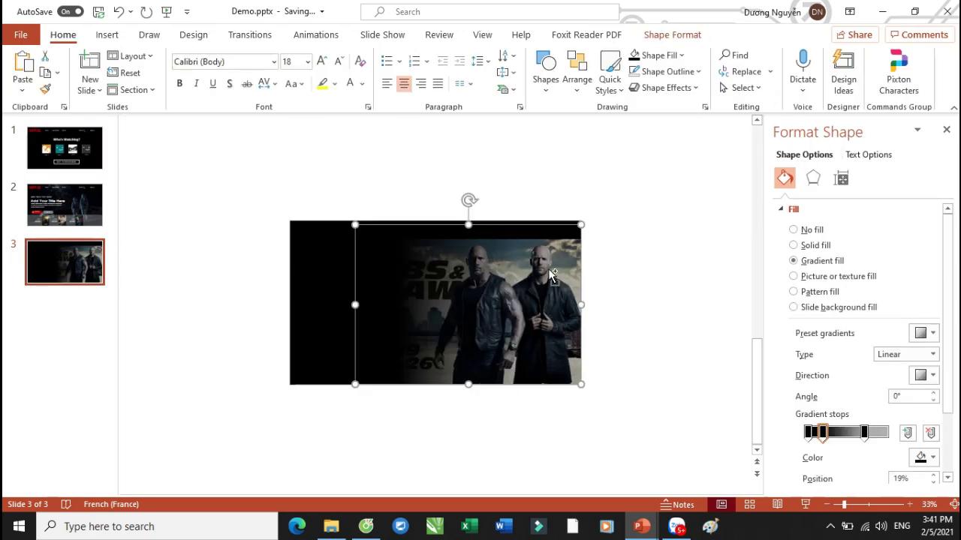
scroll(555, 279, up, 3)
Adjust the gradient stops, placing the right stop at 76% with 85% transparency
drag(822, 439, 832, 440)
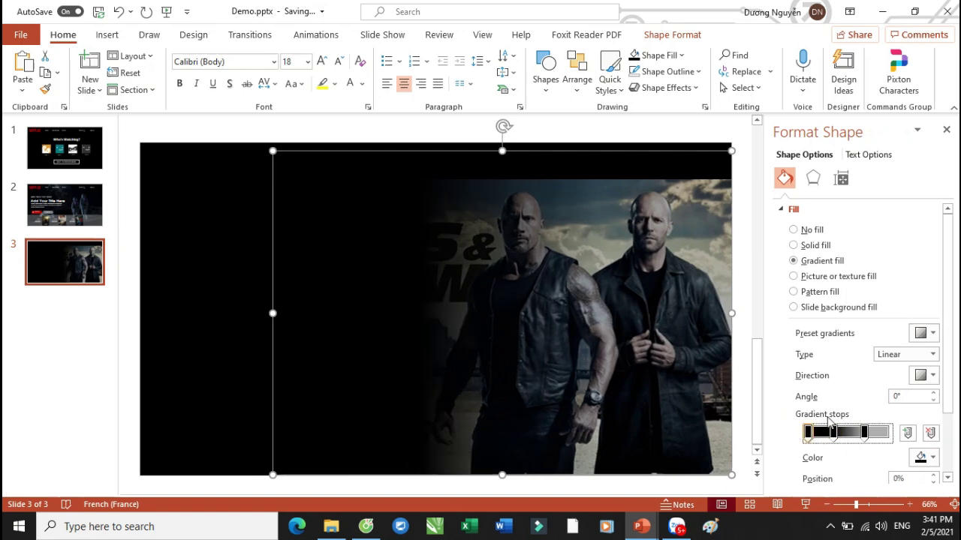
scroll(871, 391, down, 3)
mouse_move(865, 358)
mouse_down()
mouse_move(889, 356)
mouse_move(868, 358)
mouse_up()
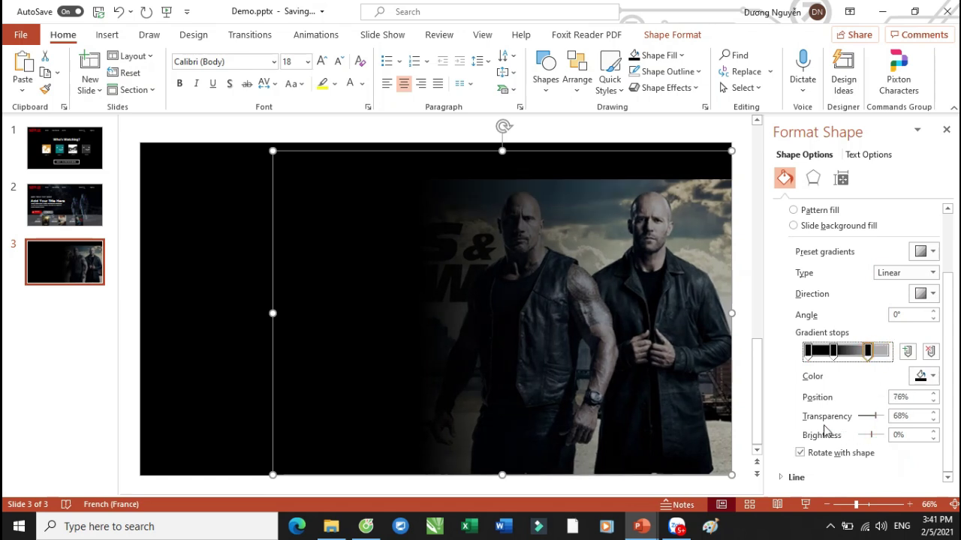
click(934, 413)
click(934, 413)
click(934, 412)
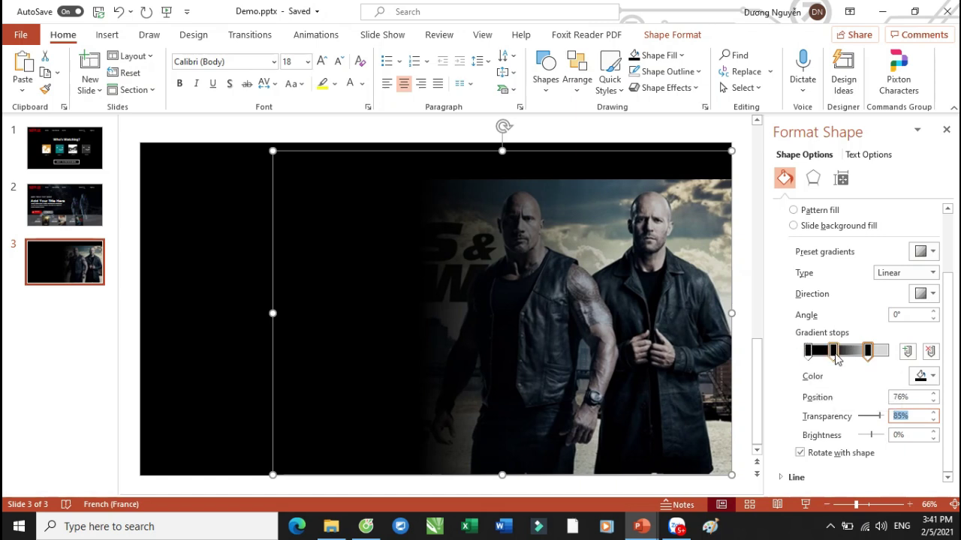
click(809, 357)
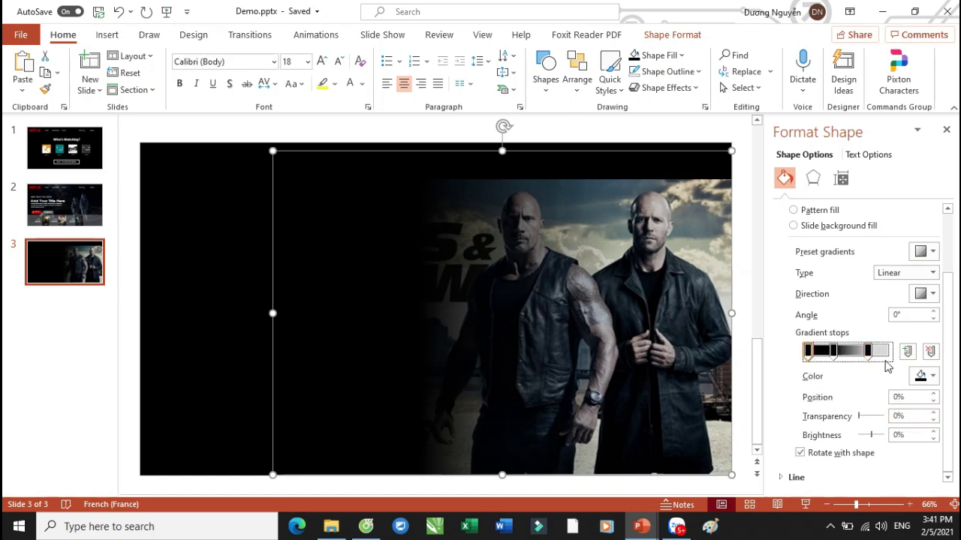
click(946, 129)
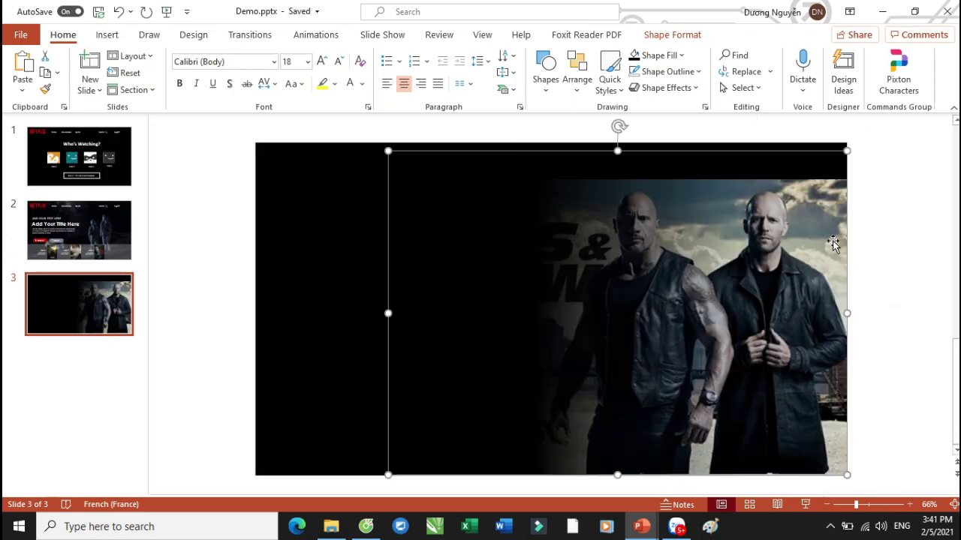
key(Escape)
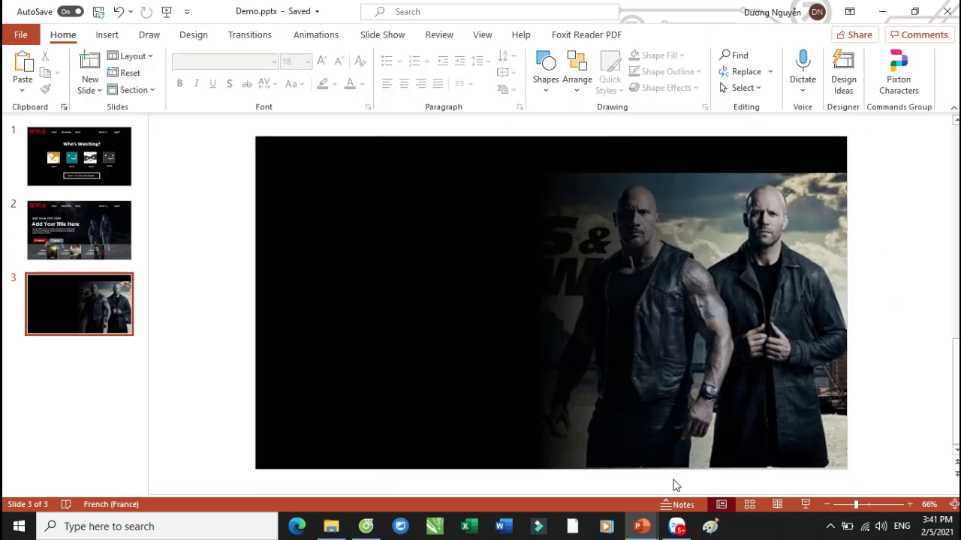
Copy the YOUR FILM heading, title, body text and Resume/My List buttons onto Demo slide 3
mouse_move(645, 526)
click(608, 486)
drag(189, 189, 586, 443)
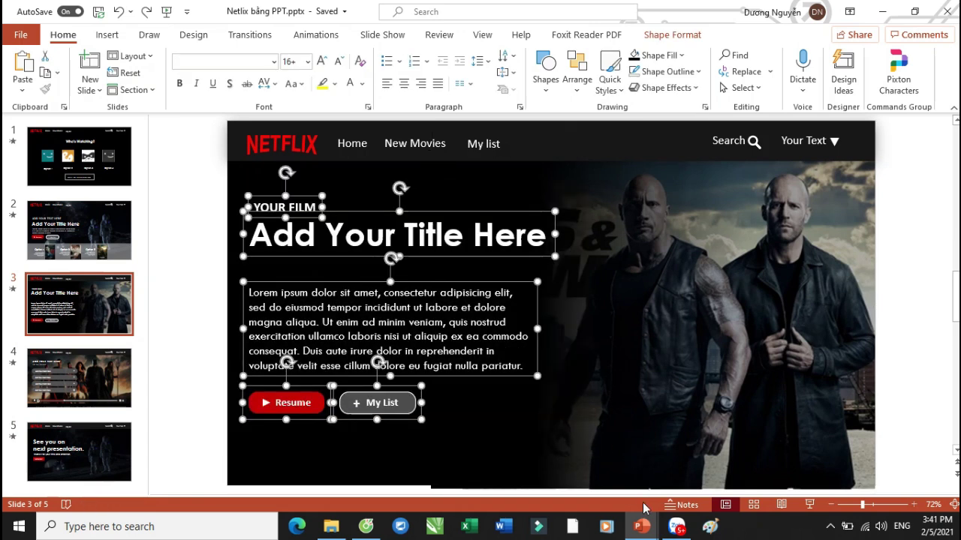
mouse_move(643, 526)
click(708, 477)
key(Page_Up)
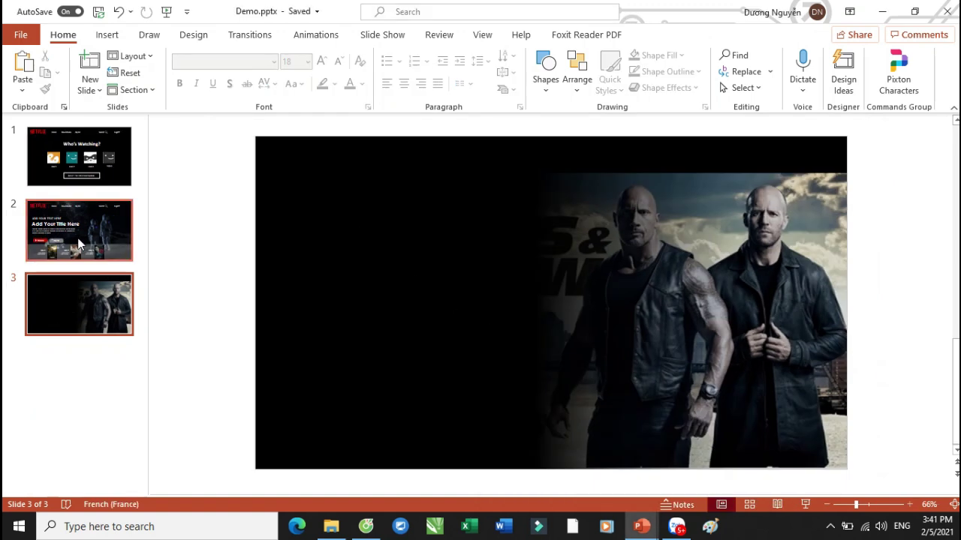
click(104, 299)
key(ctrl+v)
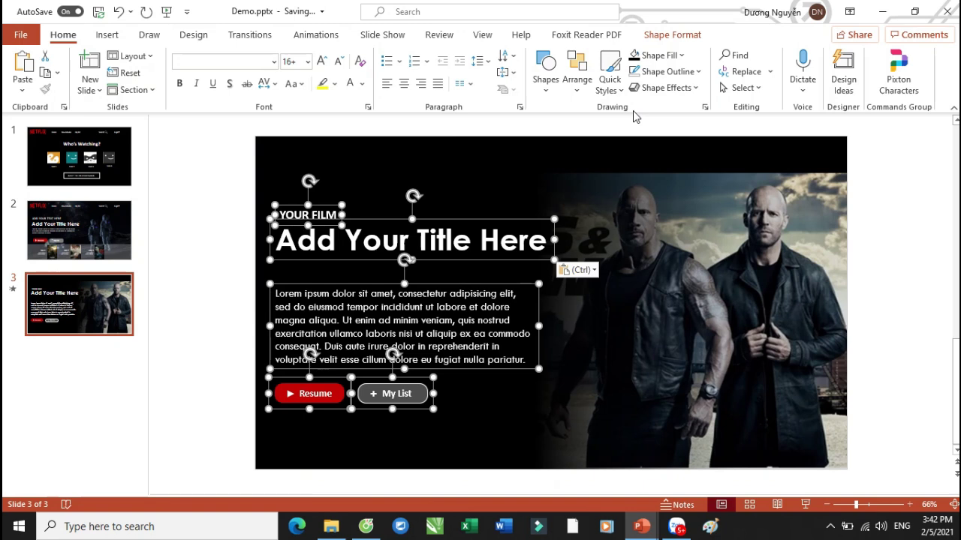
Remove all animations from the pasted objects via the Animation Pane
click(319, 35)
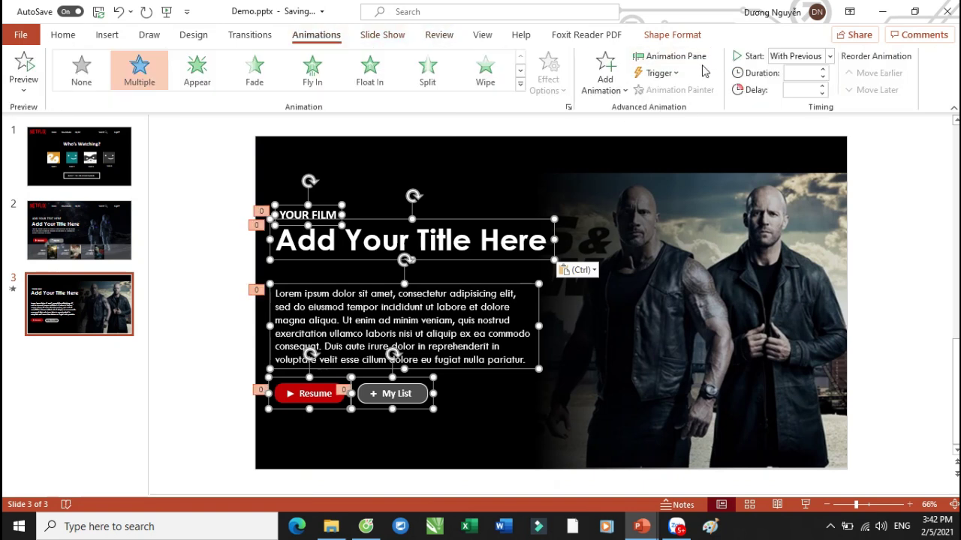
click(695, 57)
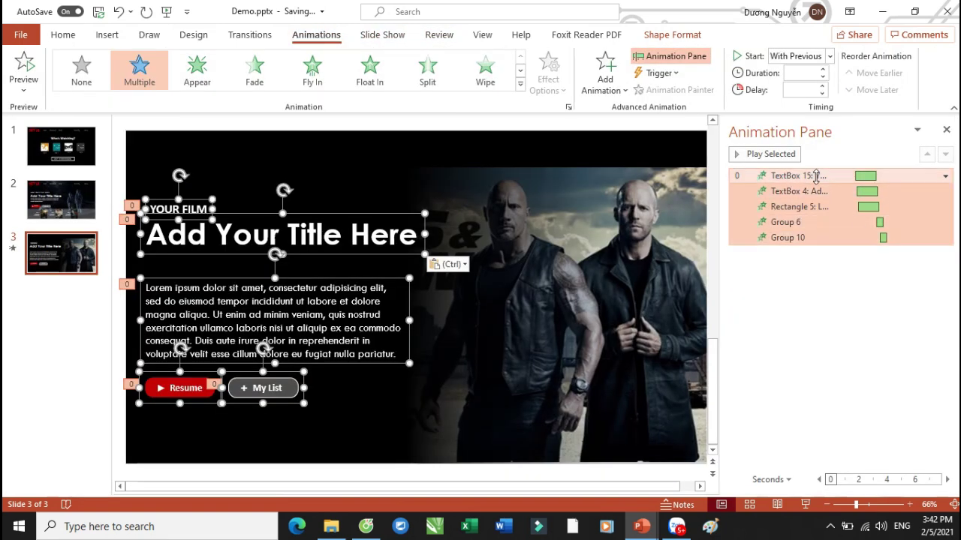
click(945, 175)
click(900, 293)
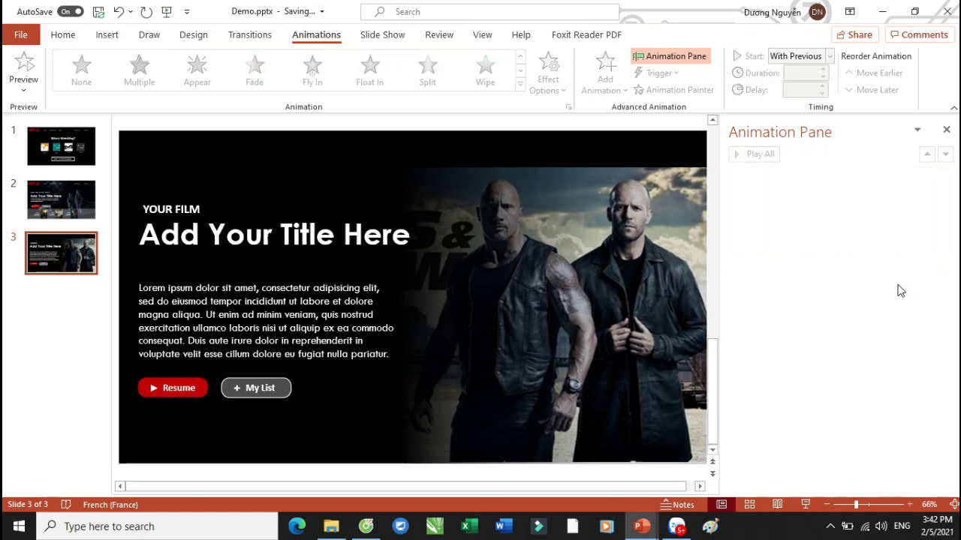
click(946, 130)
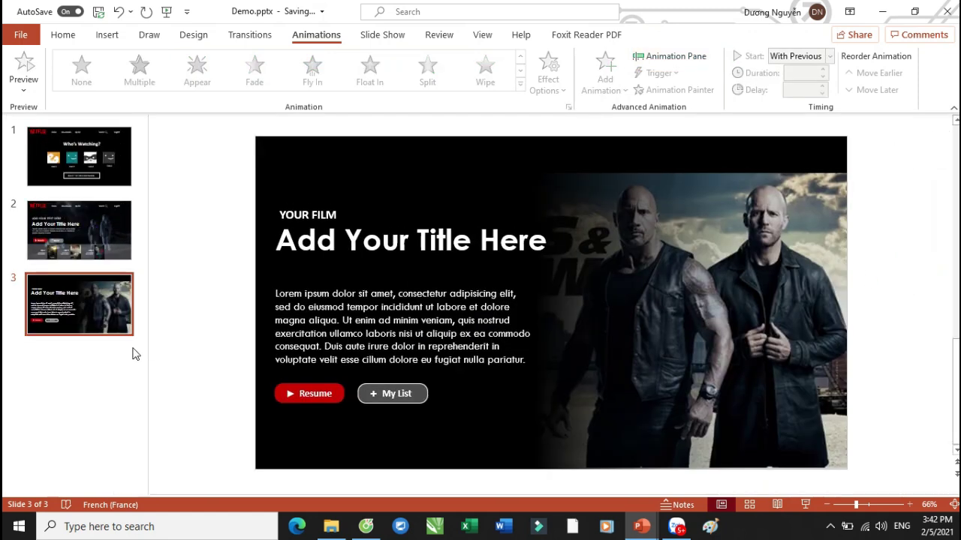
click(101, 235)
Copy the NETFLIX header from slide 1 and paste it onto slide 3
drag(220, 124, 876, 200)
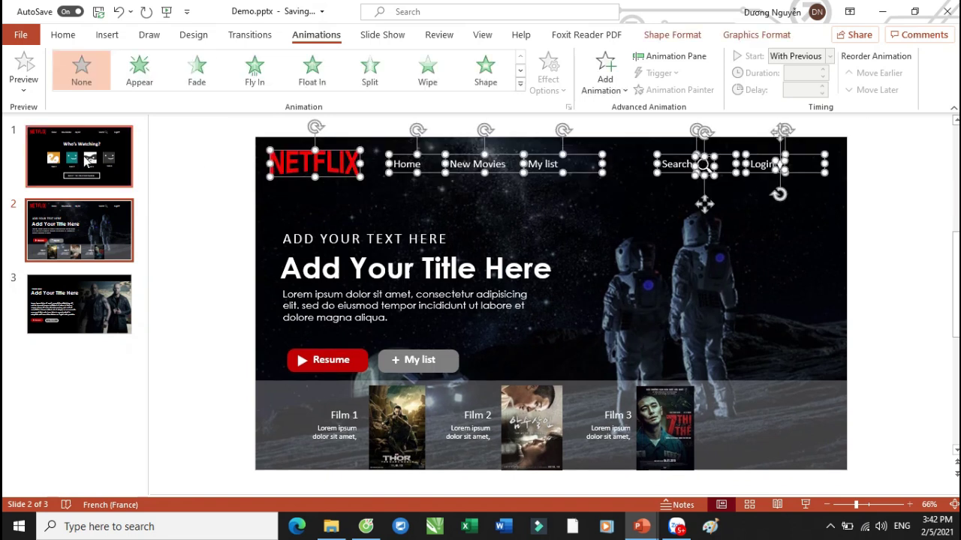
click(88, 159)
drag(210, 121, 828, 199)
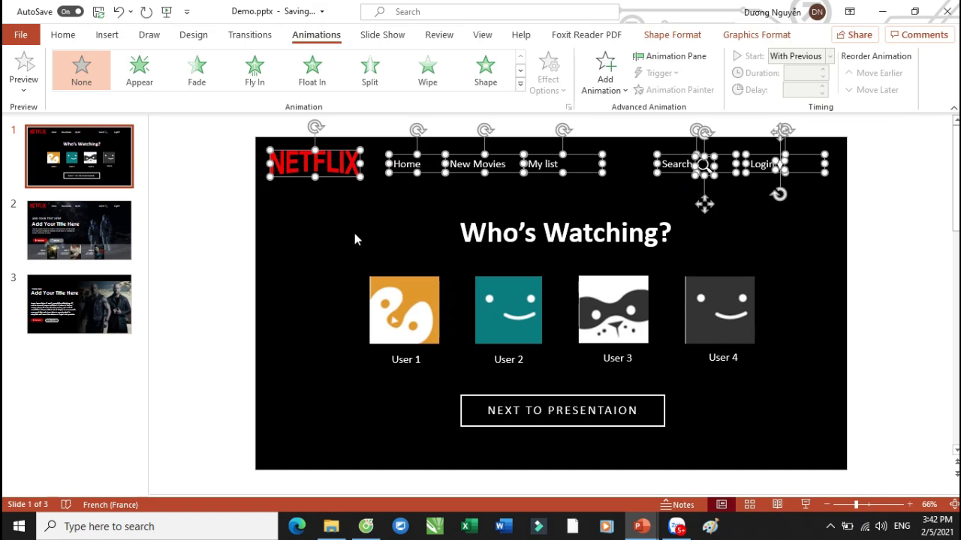
click(79, 300)
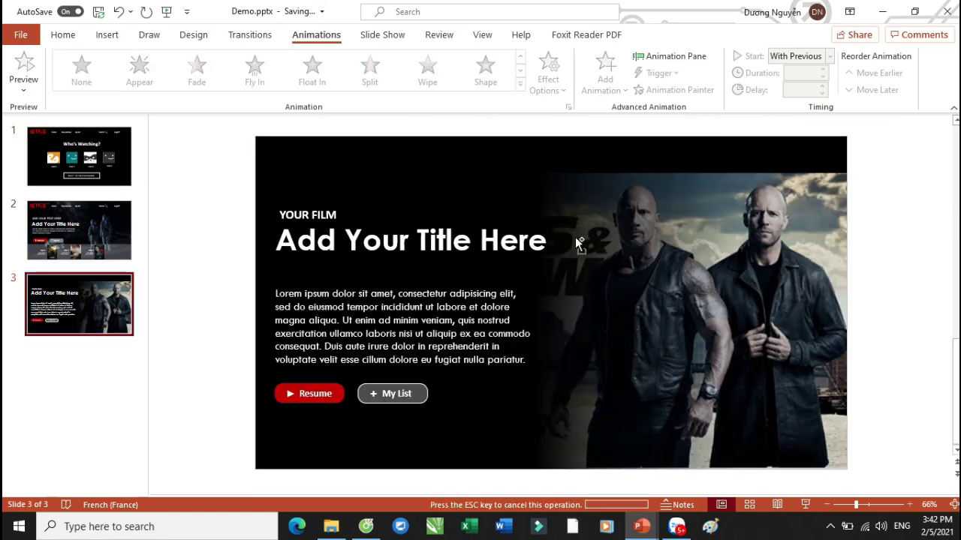
key(ctrl+v)
click(230, 217)
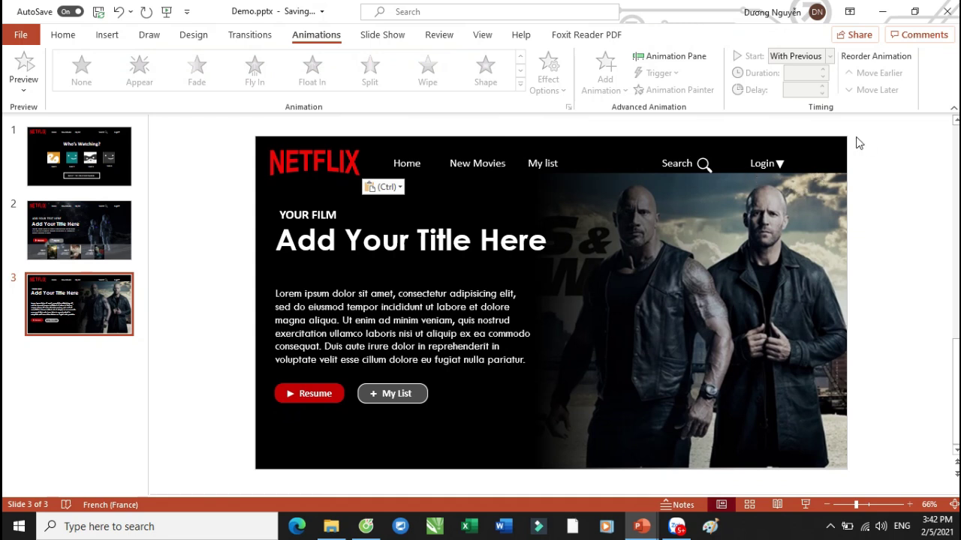
Top-align the navigation items, then undo that alignment
drag(869, 128, 378, 207)
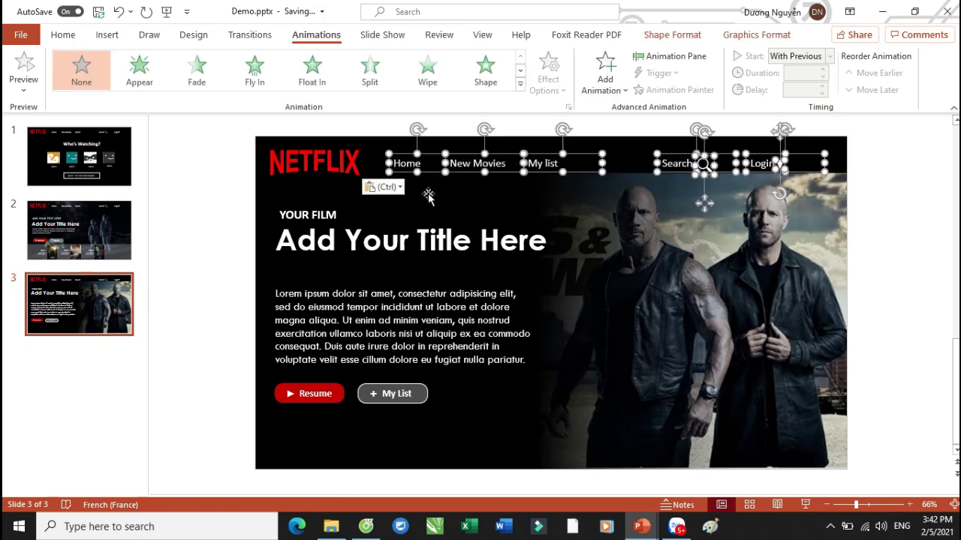
click(705, 36)
click(803, 57)
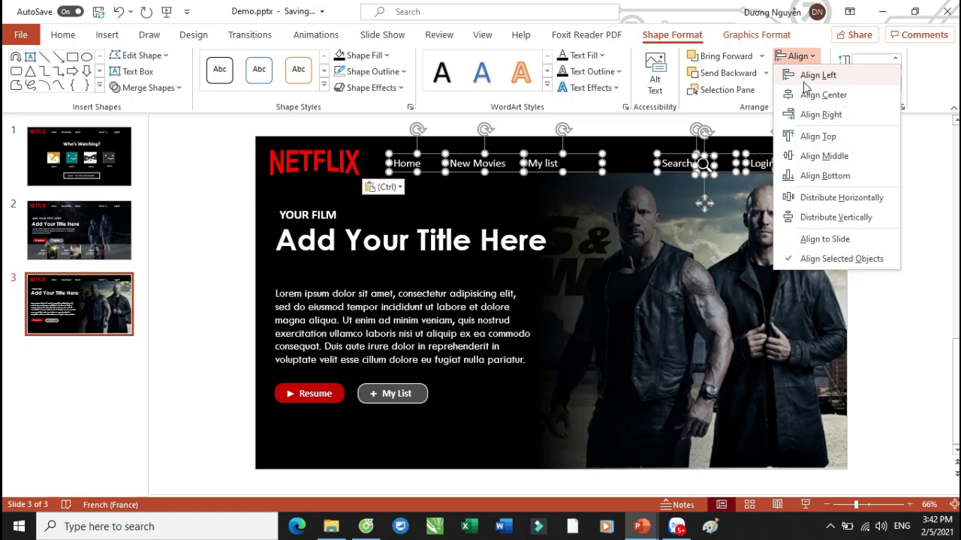
click(816, 138)
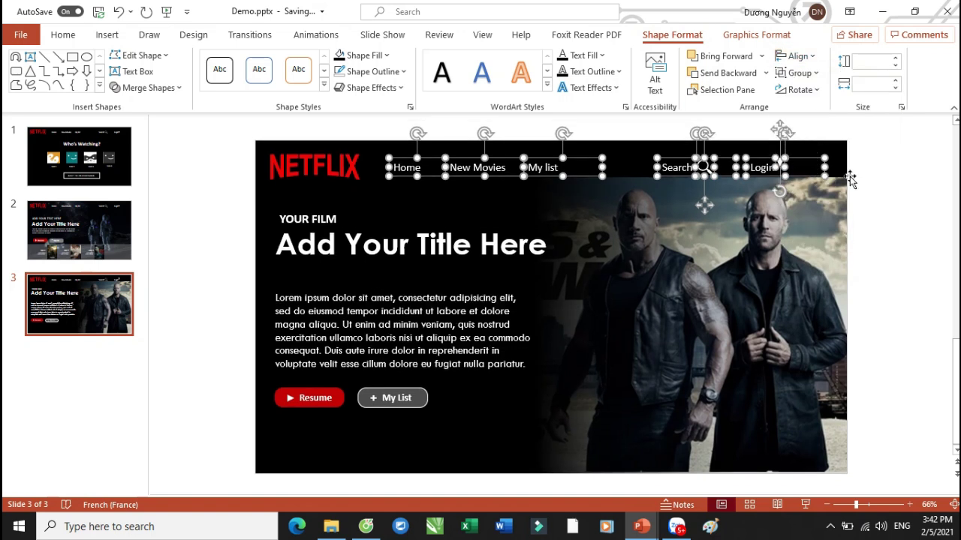
click(891, 175)
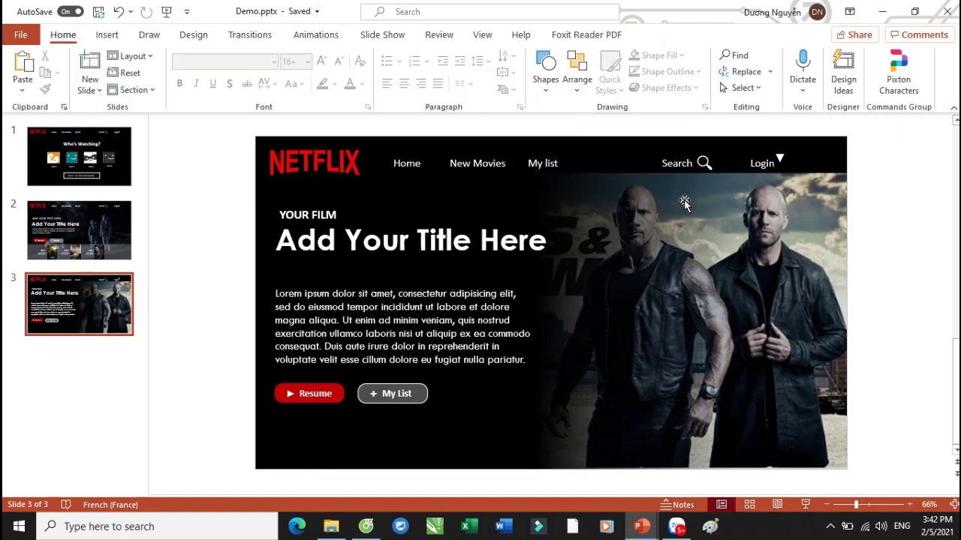
key(ctrl+z)
click(882, 177)
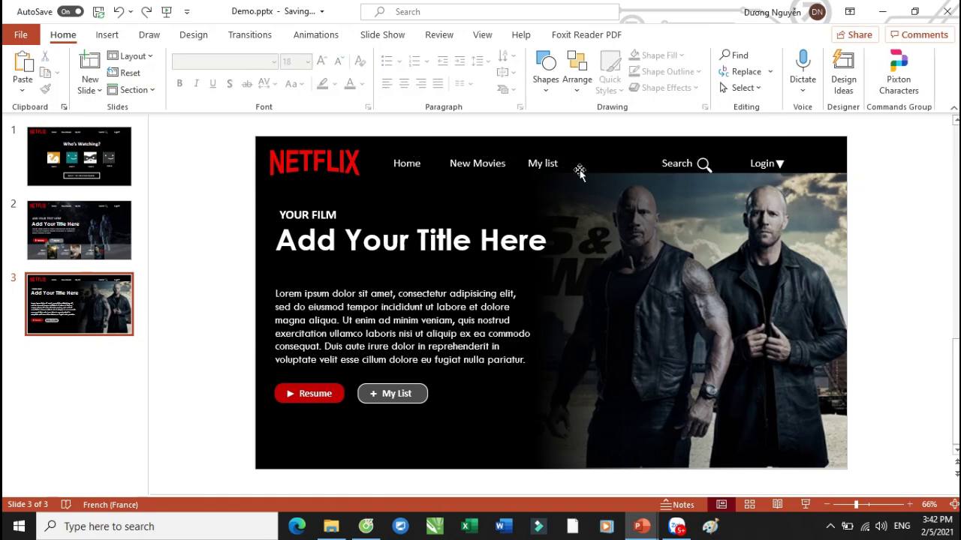
Select Home, New Movies, My list, Search and Login and align them along their tops
click(414, 163)
shift+click(481, 163)
shift+click(544, 162)
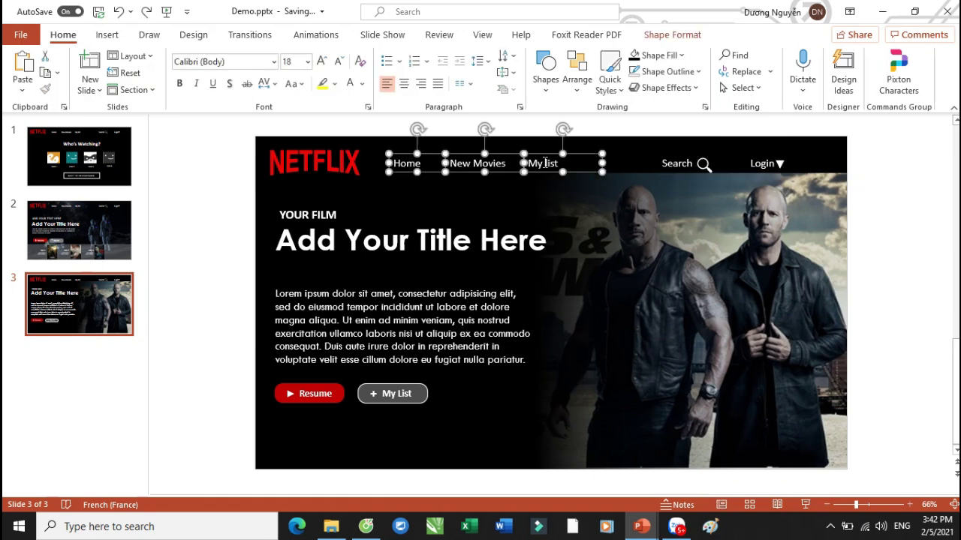
shift+click(676, 163)
shift+click(756, 163)
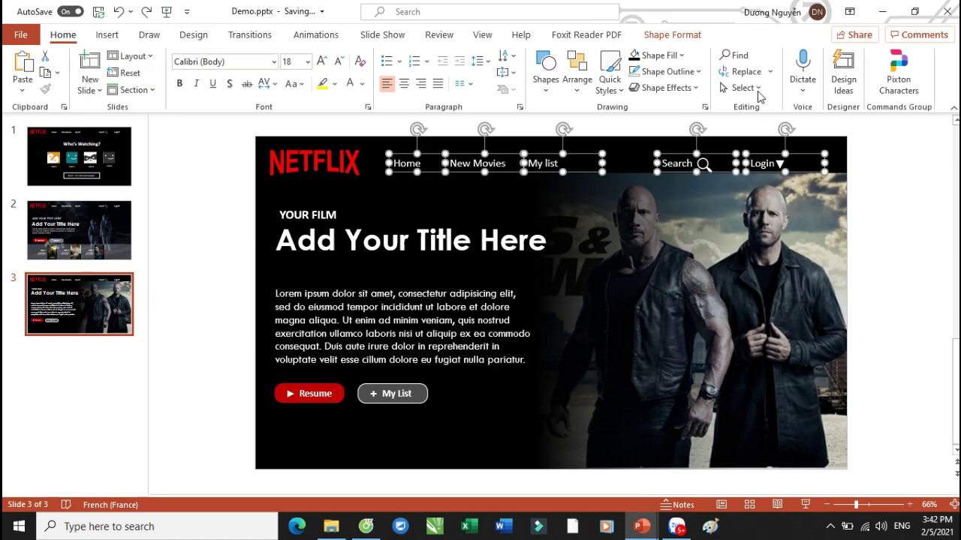
click(671, 35)
click(797, 56)
click(807, 136)
click(875, 150)
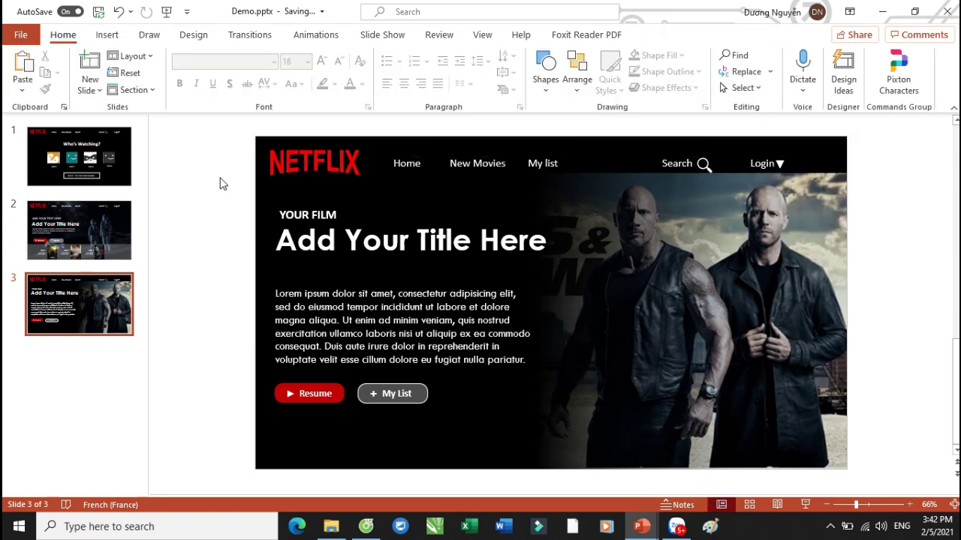
Draw a rectangle across the slide header with black fill and black outline
click(546, 82)
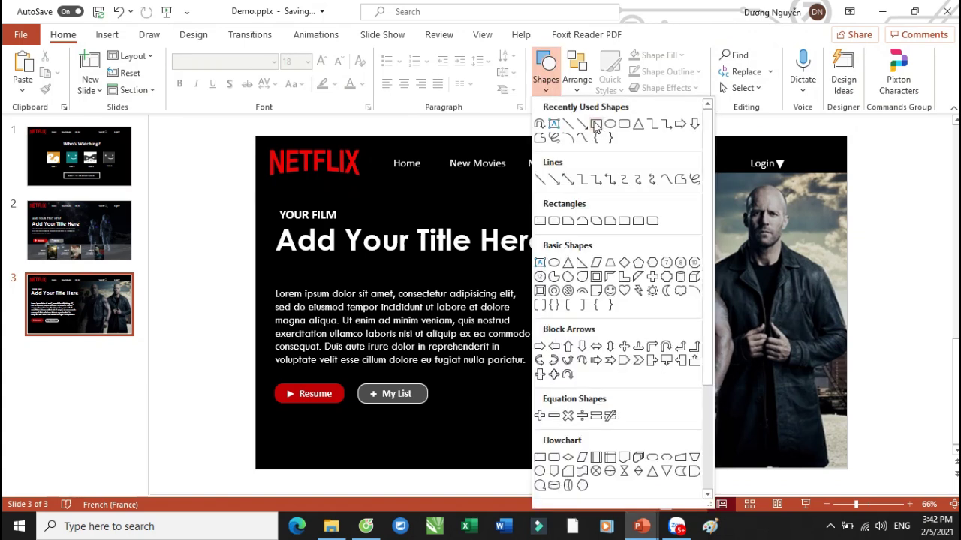
click(596, 125)
drag(255, 137, 847, 172)
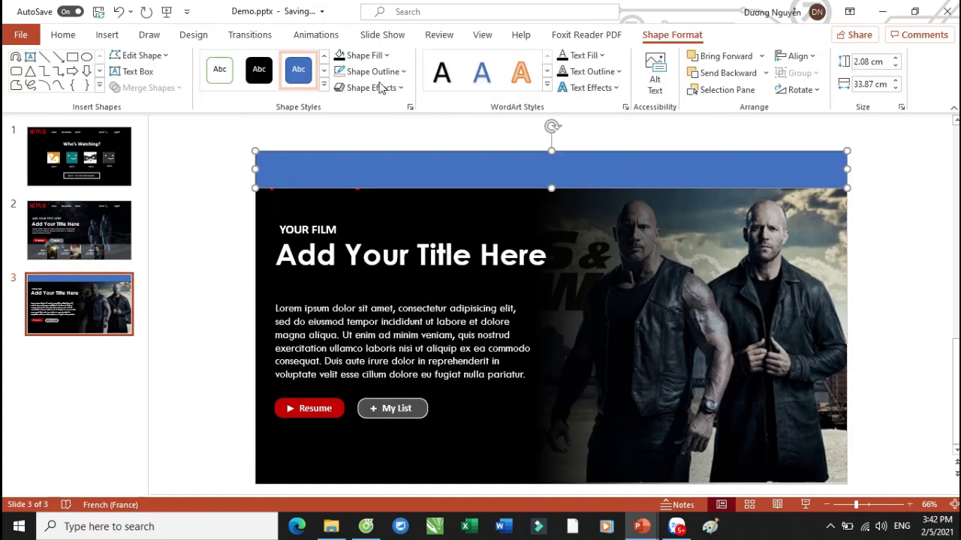
click(339, 55)
click(339, 72)
Cut and re-paste all header objects so they sit on top of the black bar
drag(228, 121, 844, 187)
key(ctrl+x)
key(ctrl+v)
click(880, 186)
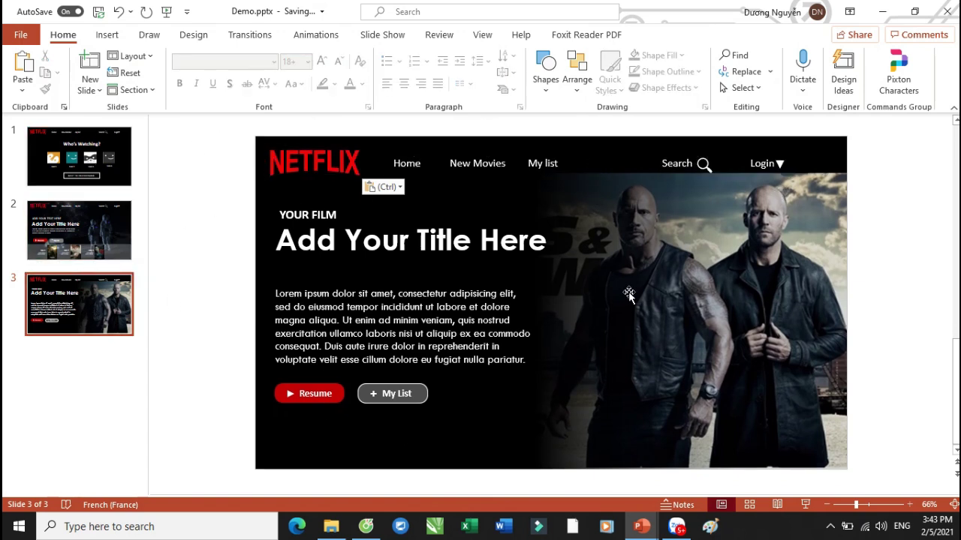
Add a blank slide 4 to Demo and view slide 4 of the Netlix bằng PPT deck
click(94, 87)
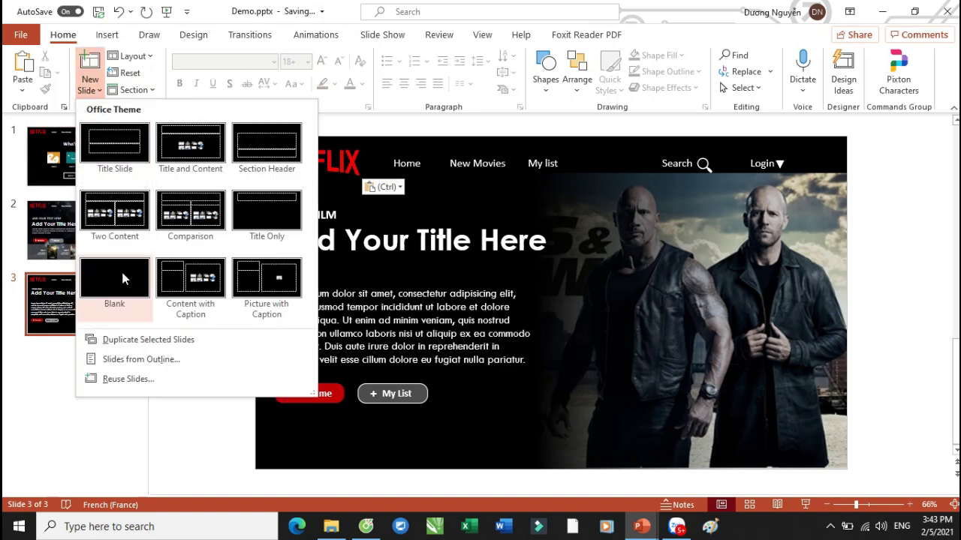
click(121, 268)
mouse_move(642, 525)
click(492, 446)
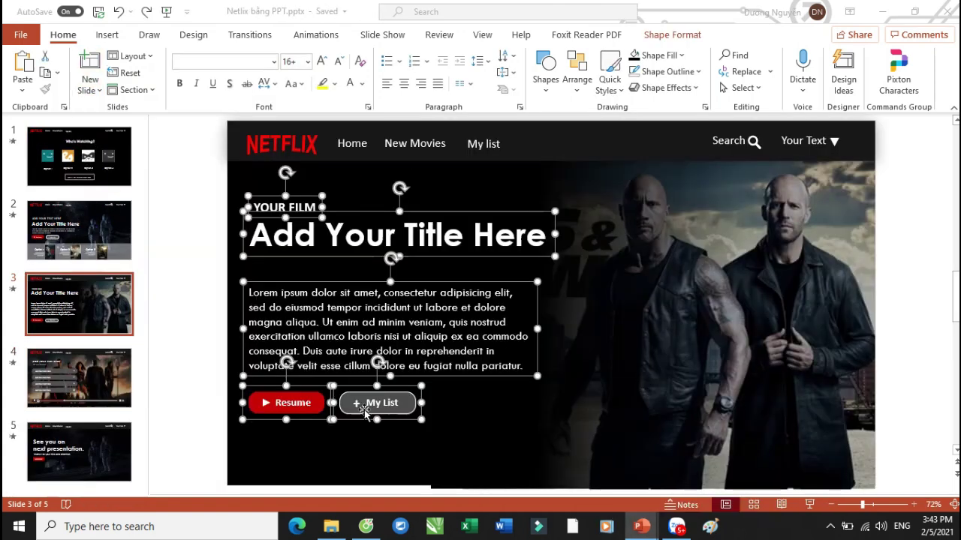
click(66, 379)
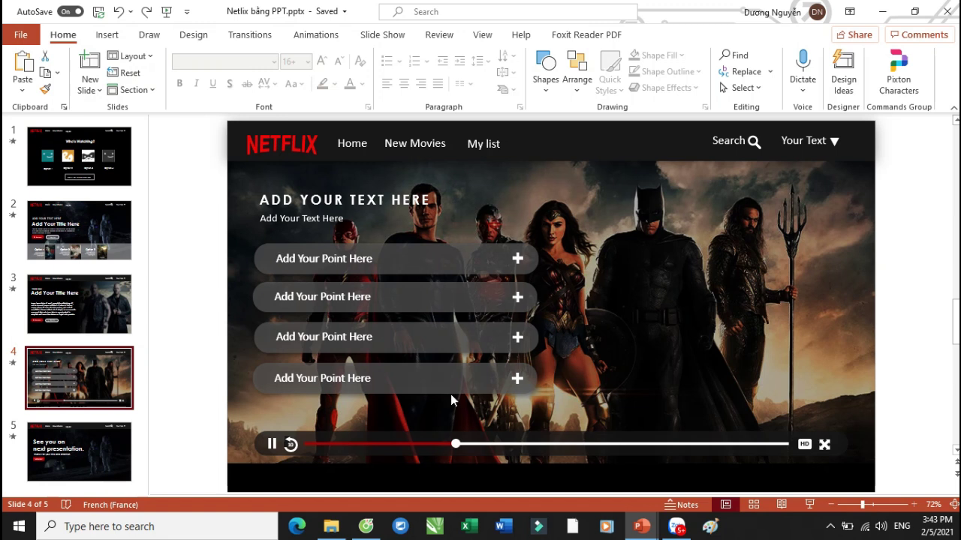
Examine the reference deck's player control bar, then return to Demo
drag(207, 420, 897, 473)
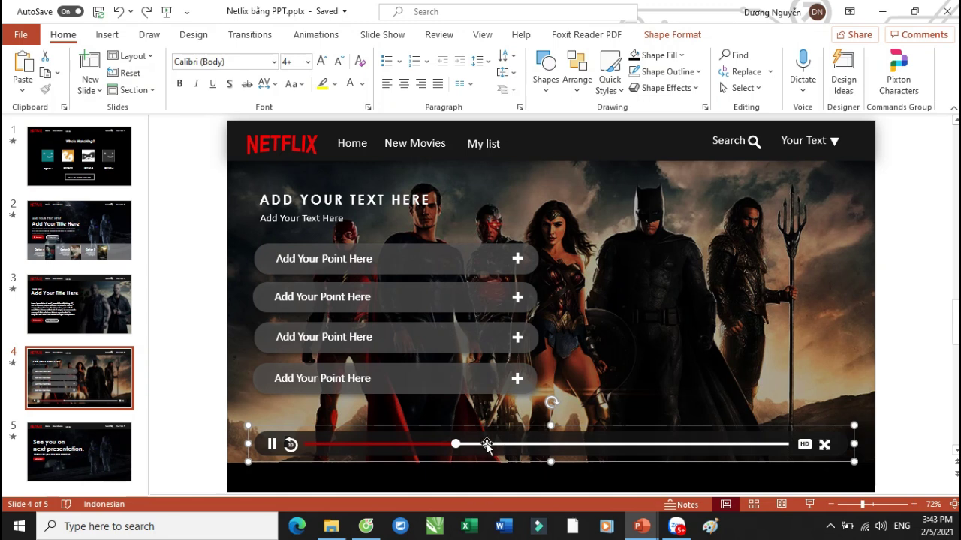
scroll(487, 447, up, 1)
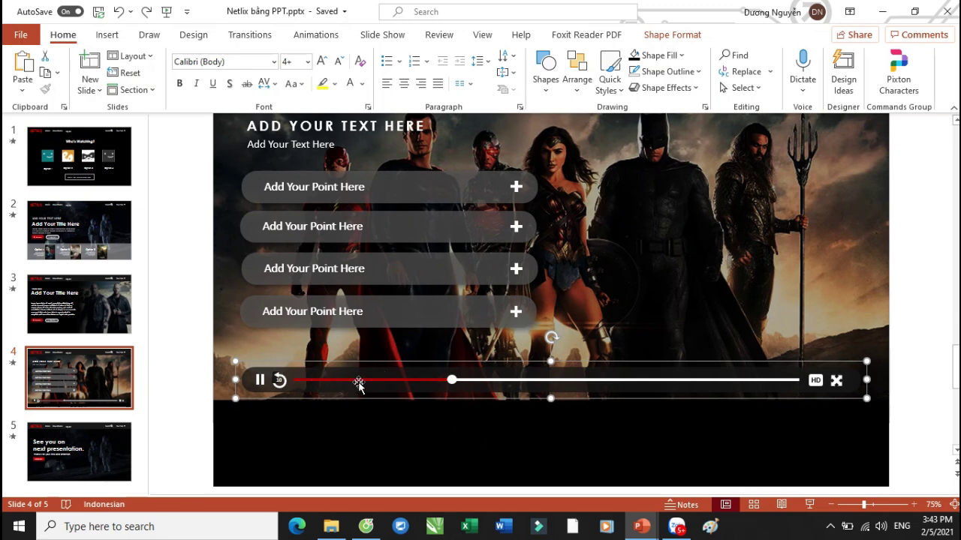
scroll(359, 383, up, 1)
mouse_move(641, 527)
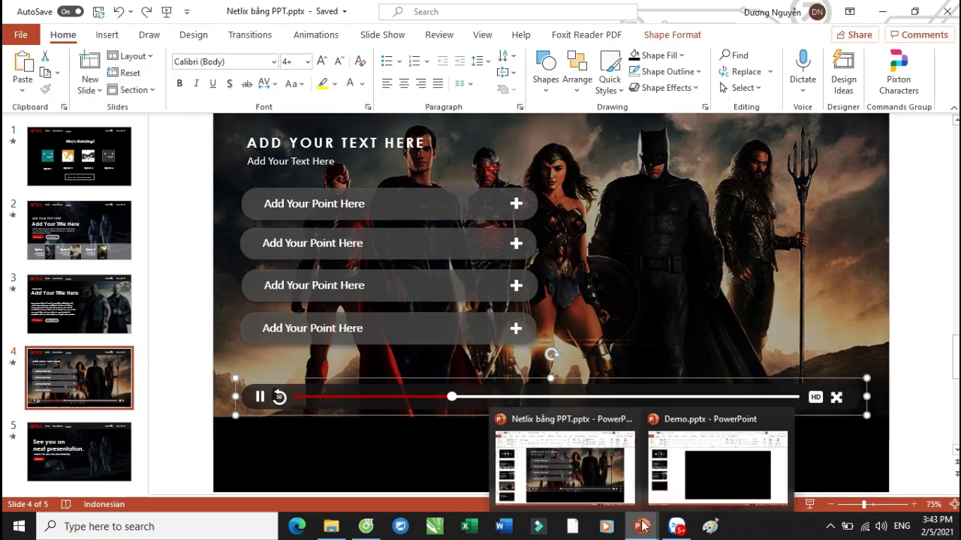
click(681, 468)
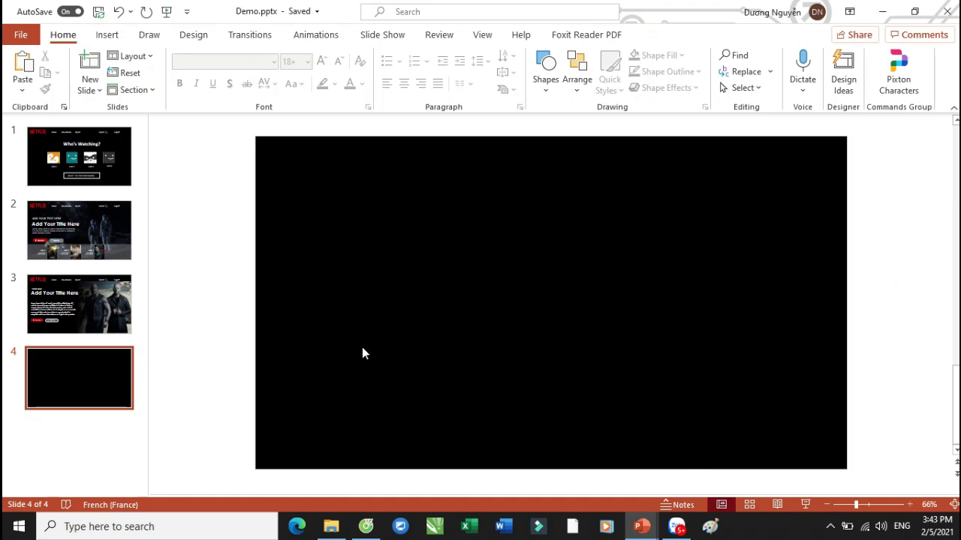
Draw a long rounded-rectangle bar across the middle of slide 4
click(547, 89)
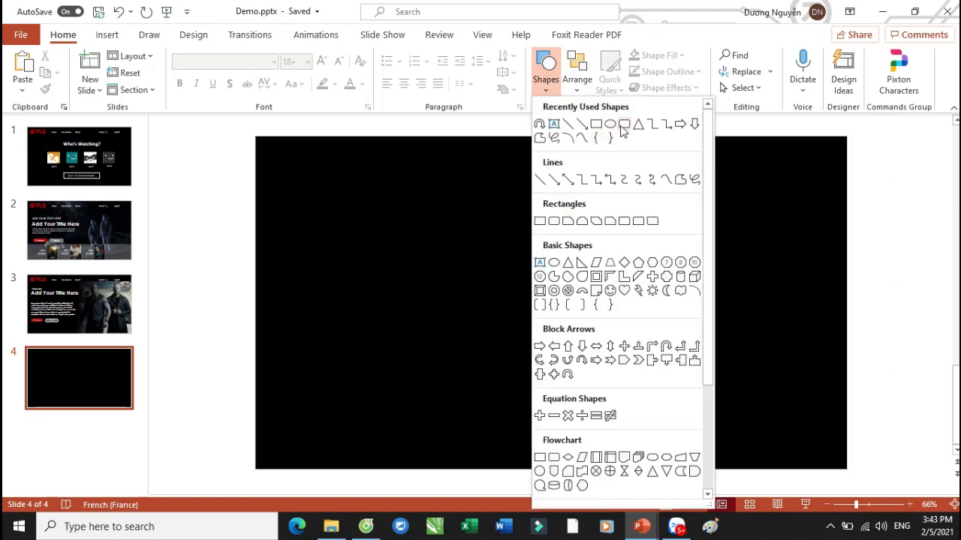
click(616, 128)
drag(345, 328, 771, 354)
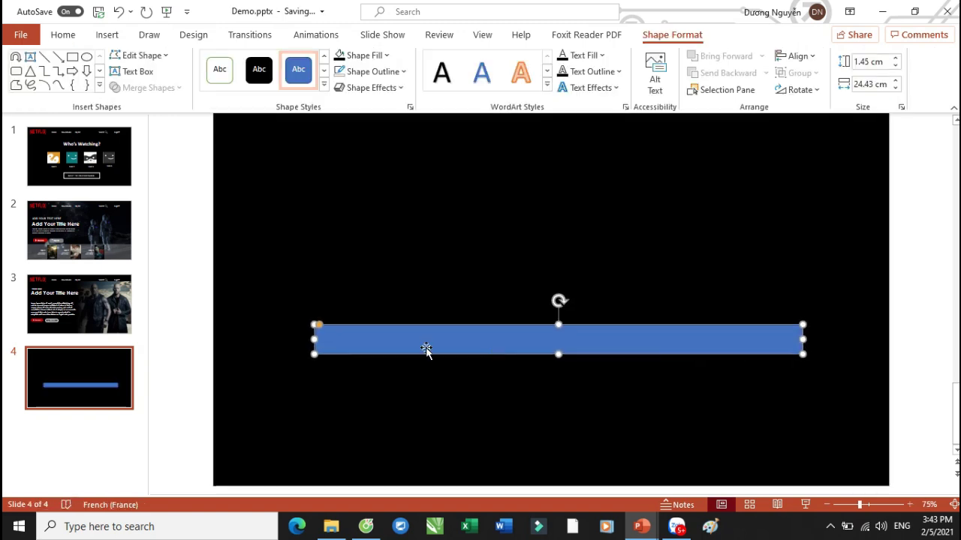
Round the bar's ends into a pill and fill it dark grey
drag(320, 328, 376, 334)
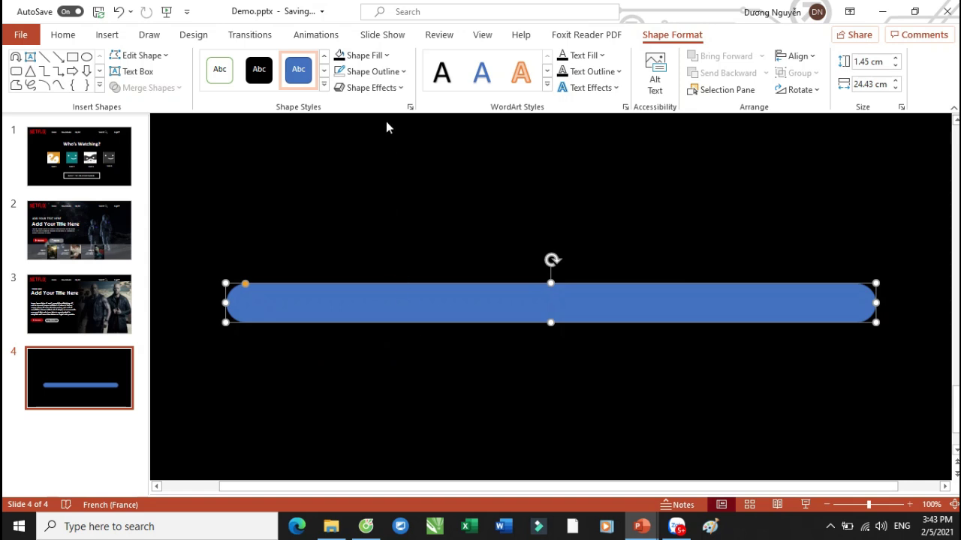
click(361, 63)
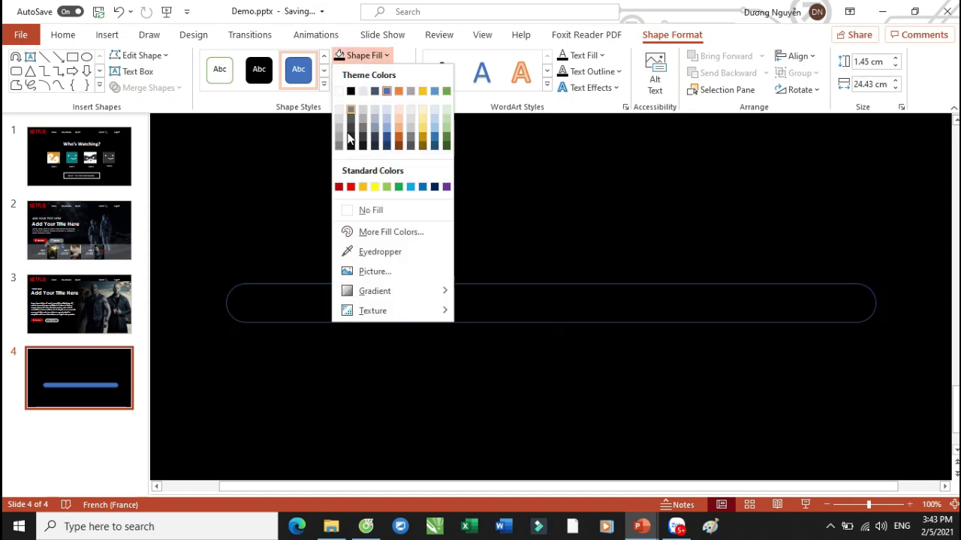
click(350, 139)
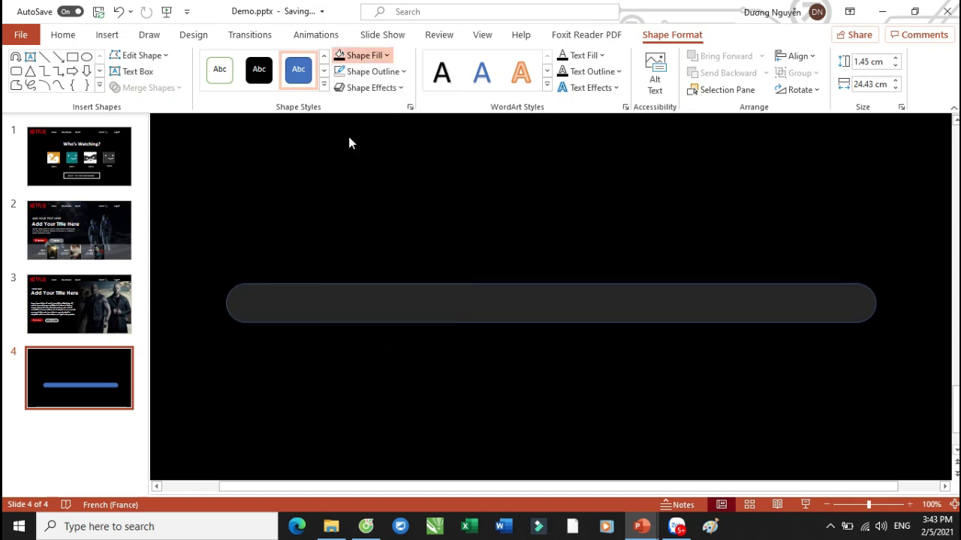
click(403, 257)
click(549, 314)
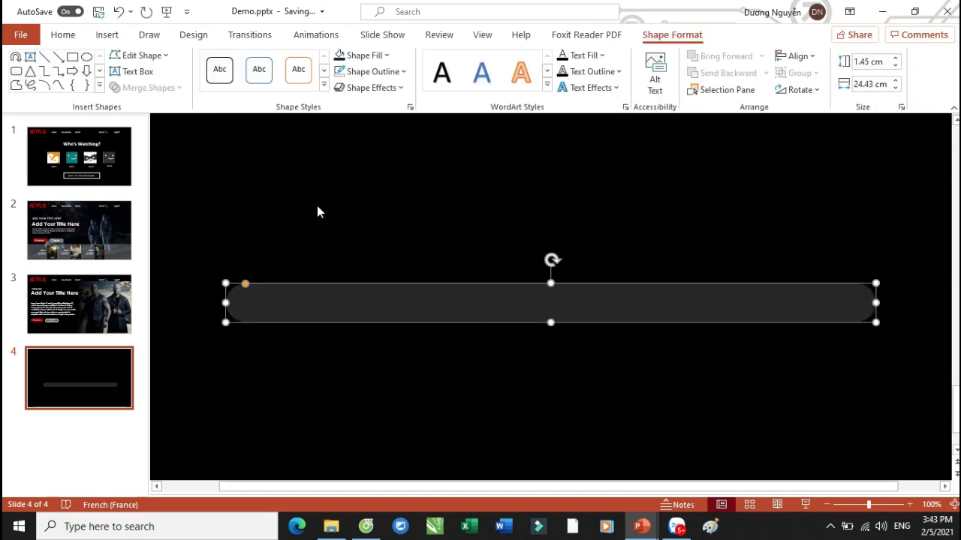
Draw a thin red line across the pill, shift it slightly left, and bring up the reference deck
click(15, 71)
drag(297, 296, 831, 302)
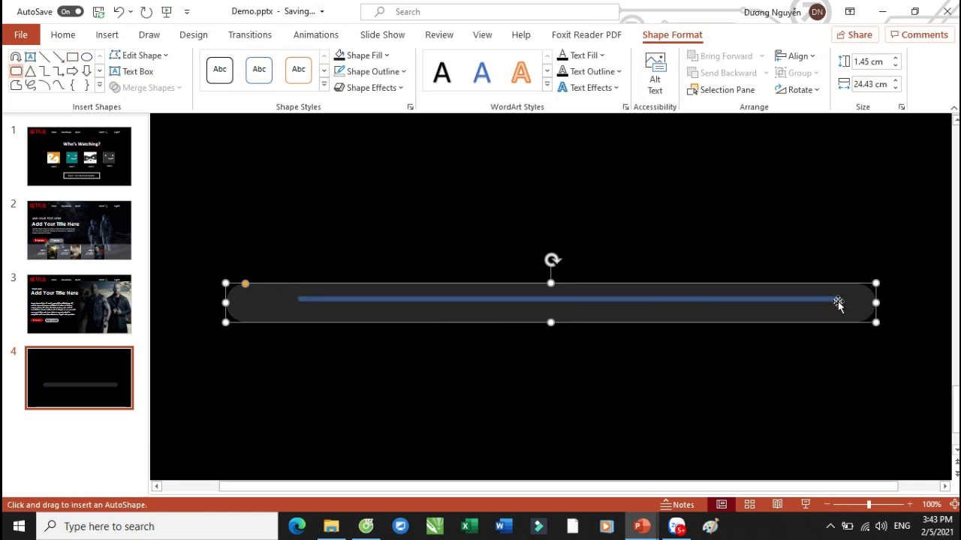
click(366, 55)
click(340, 187)
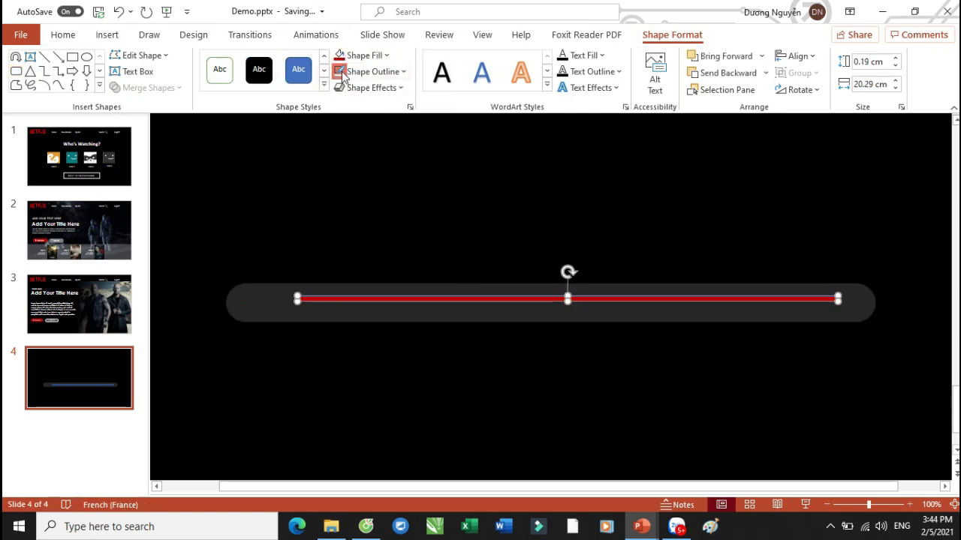
click(420, 198)
drag(479, 303, 462, 304)
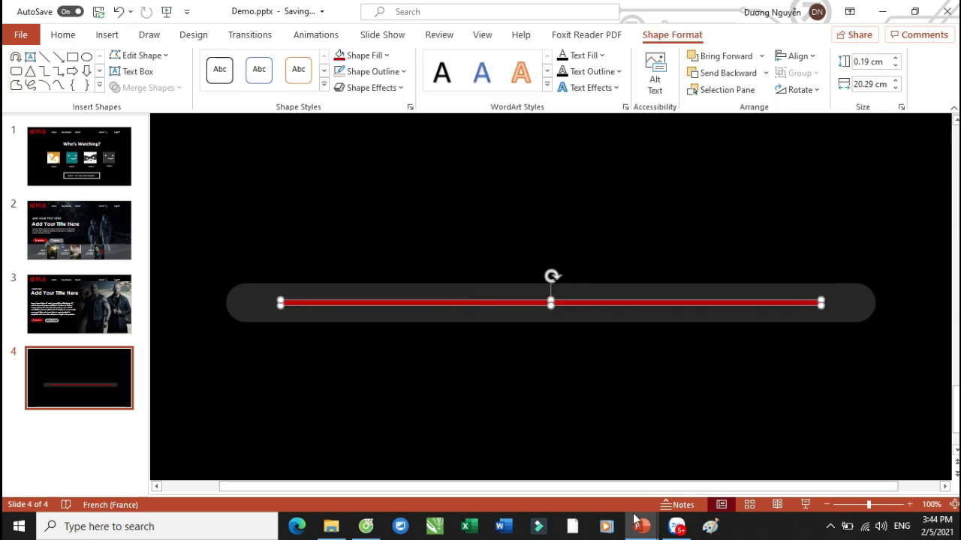
mouse_move(622, 512)
click(526, 450)
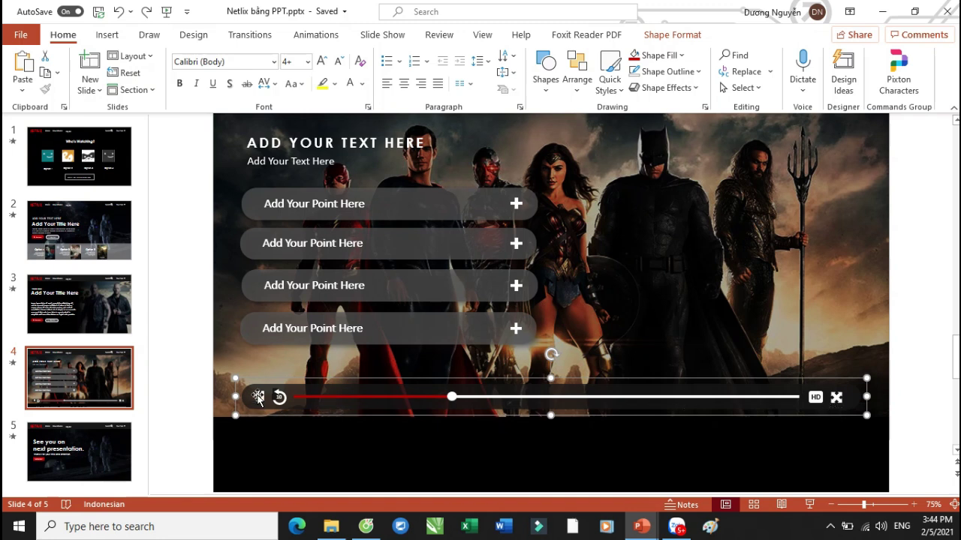
Back in Demo, draw a tiny white, outline-free rectangle at the pill's left end
mouse_move(641, 526)
click(718, 461)
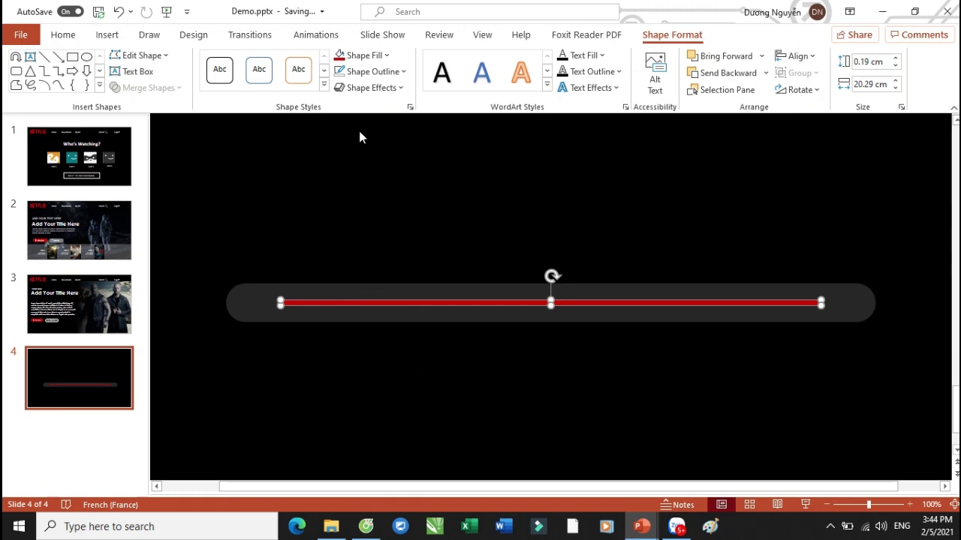
click(72, 56)
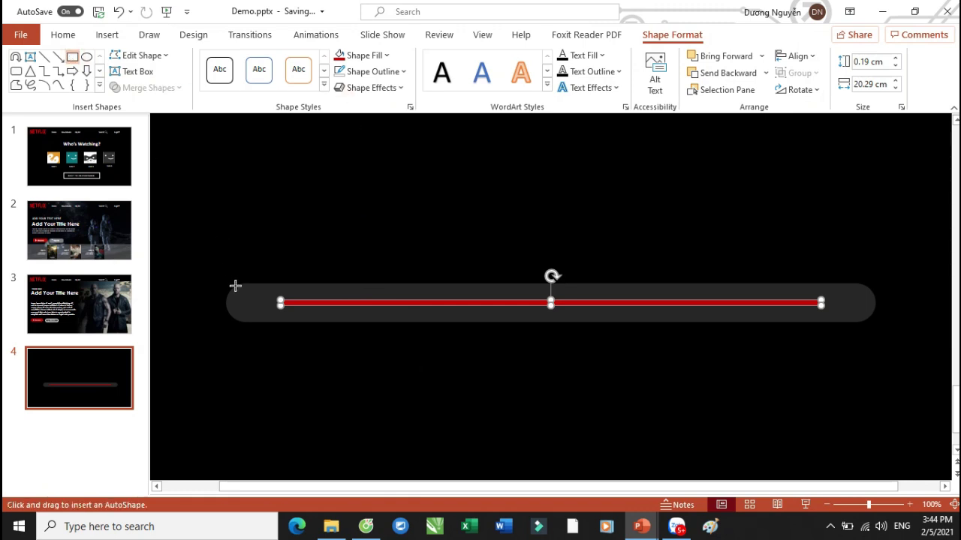
drag(239, 296, 243, 310)
scroll(251, 306, up, 10)
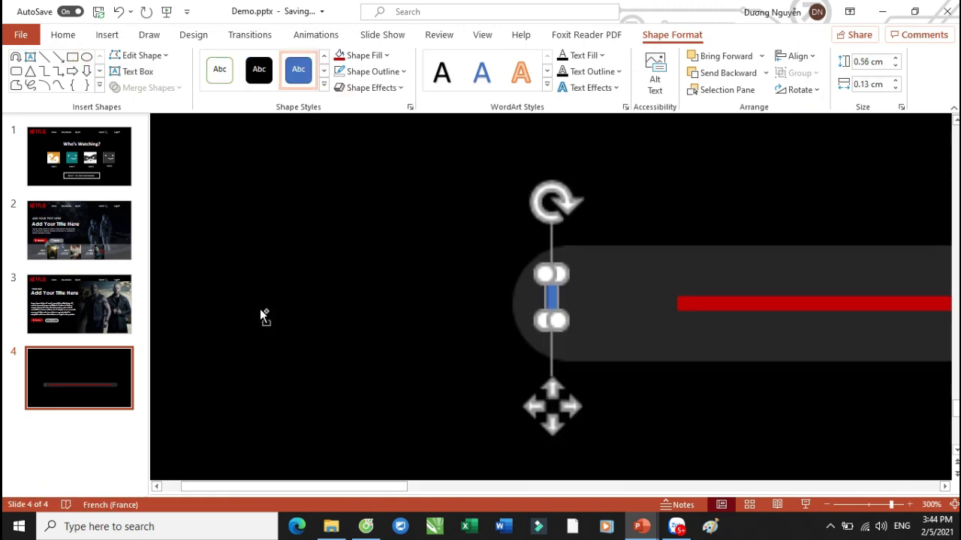
drag(564, 302, 557, 311)
click(356, 57)
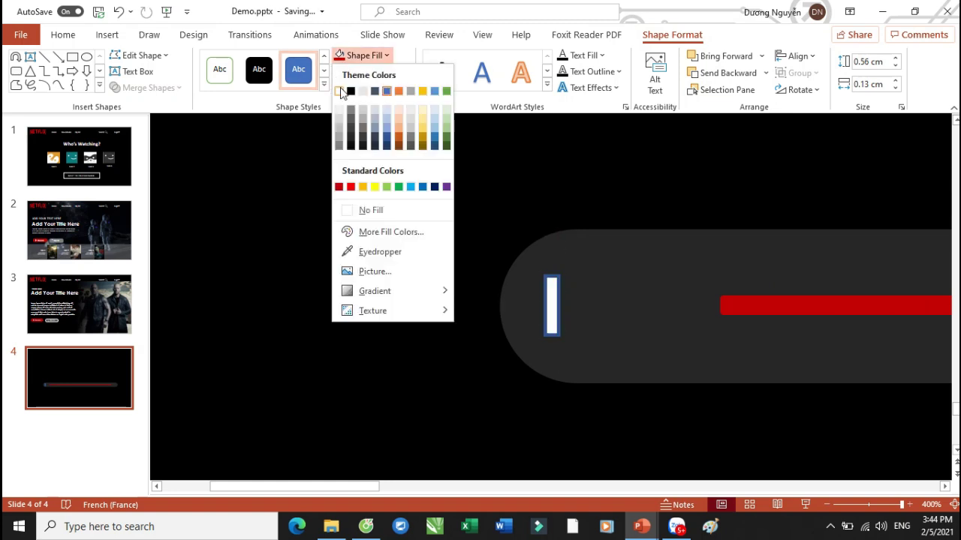
click(351, 93)
click(373, 71)
click(368, 226)
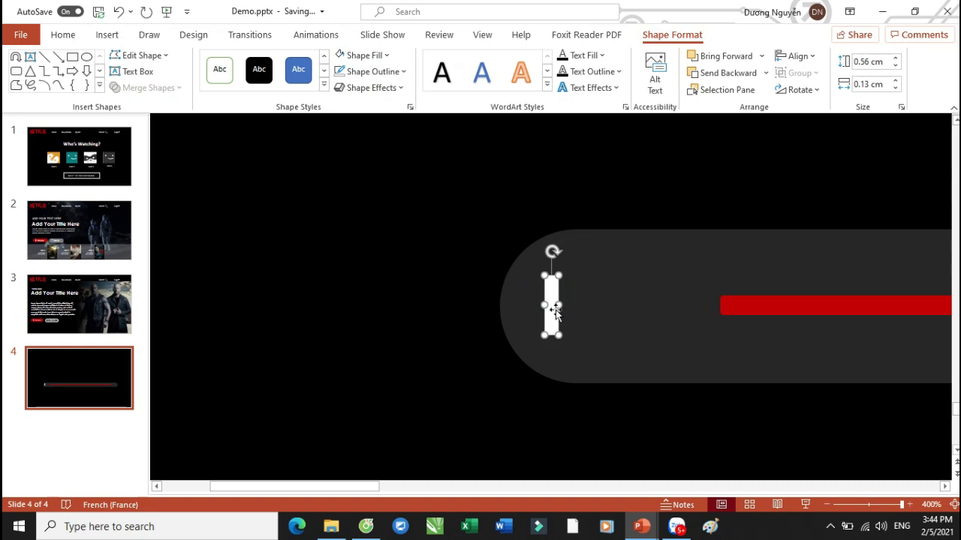
Duplicate the white bar and place the copy beside it to form a pause icon
key(ctrl+d)
drag(596, 327, 572, 292)
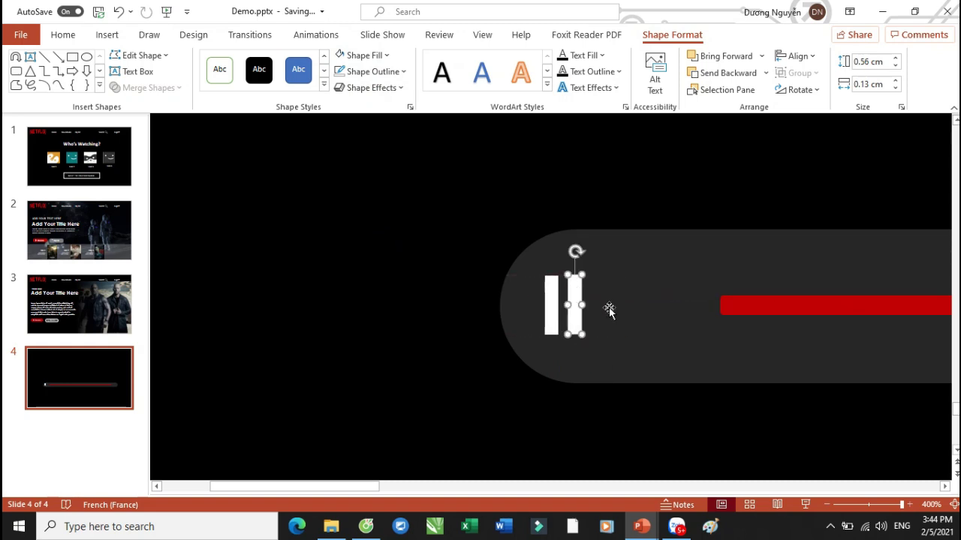
click(99, 88)
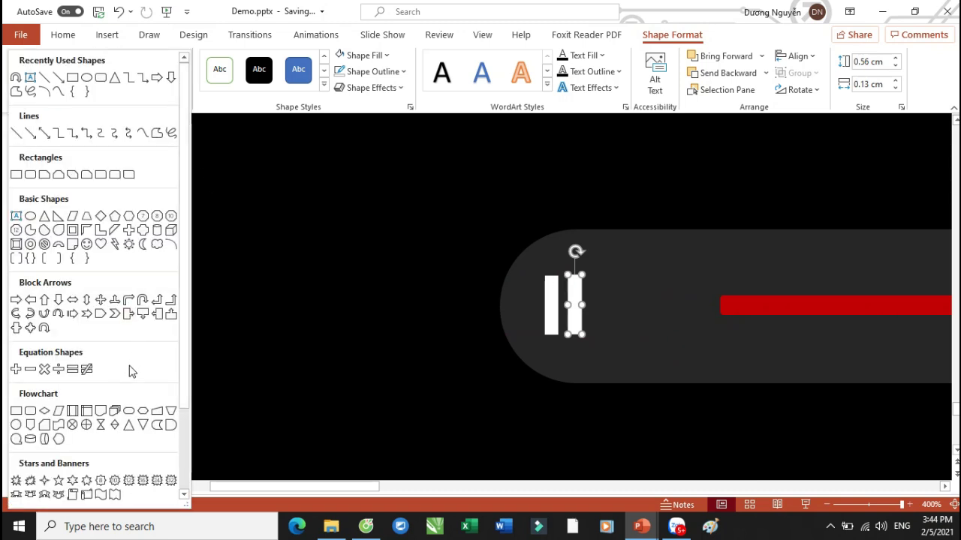
Draw a U-turn arrow beside the pause icon, curl it into a near-full circle and rotate it
click(44, 329)
drag(620, 318, 730, 424)
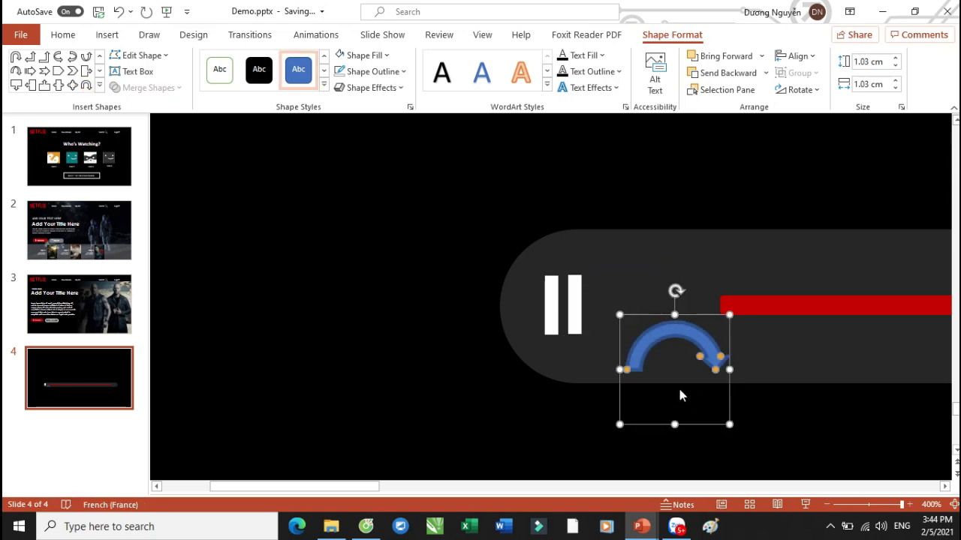
click(628, 382)
drag(638, 397, 693, 414)
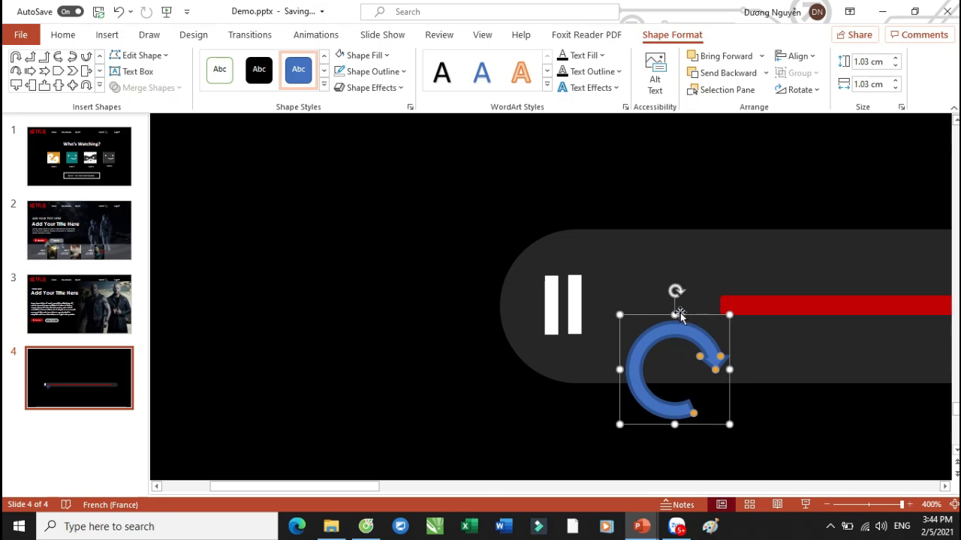
drag(675, 291, 642, 276)
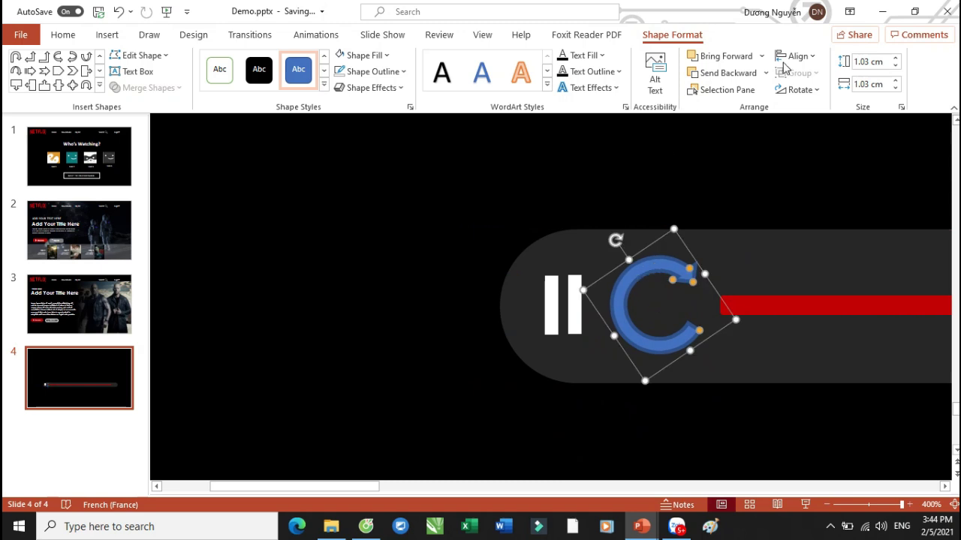
Flip the circular arrow horizontally, nudge it toward the pause icon, and make its fill and outline white
click(797, 89)
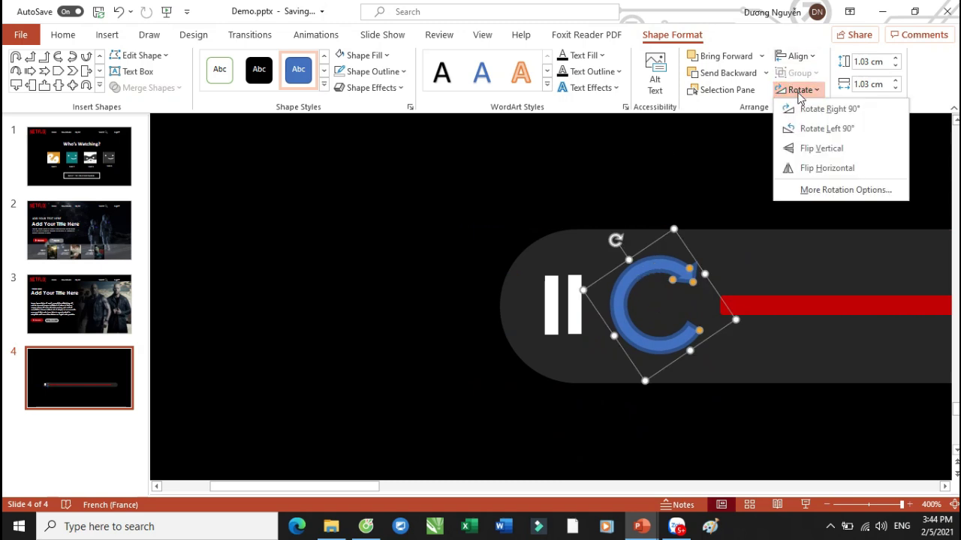
click(811, 169)
drag(694, 291, 685, 291)
click(339, 59)
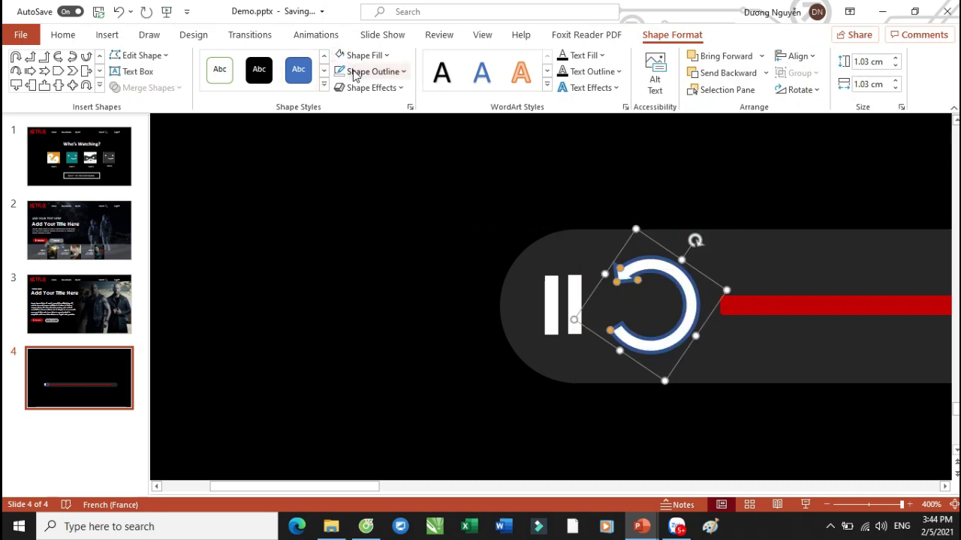
click(342, 72)
click(398, 196)
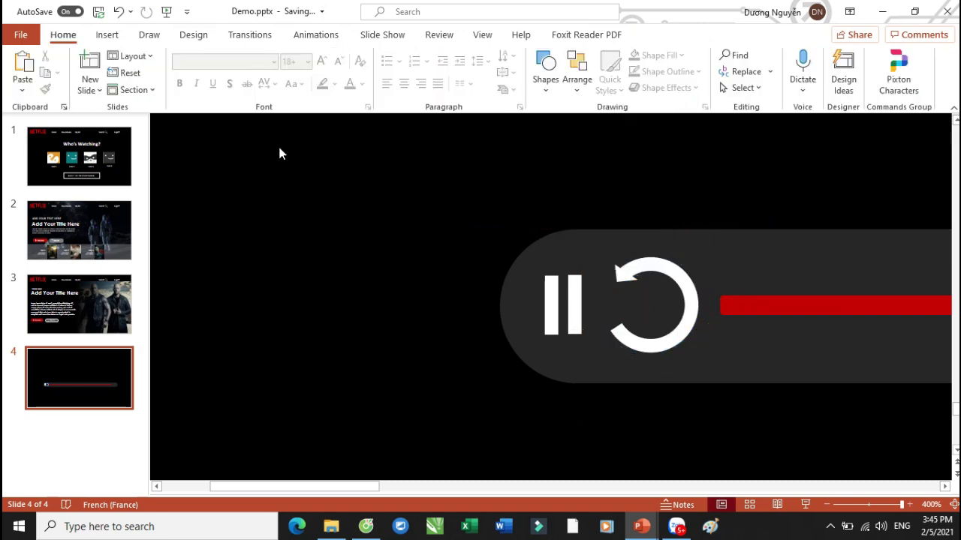
Draw a text box over the replay arrow, type 10 and shrink its font
click(546, 75)
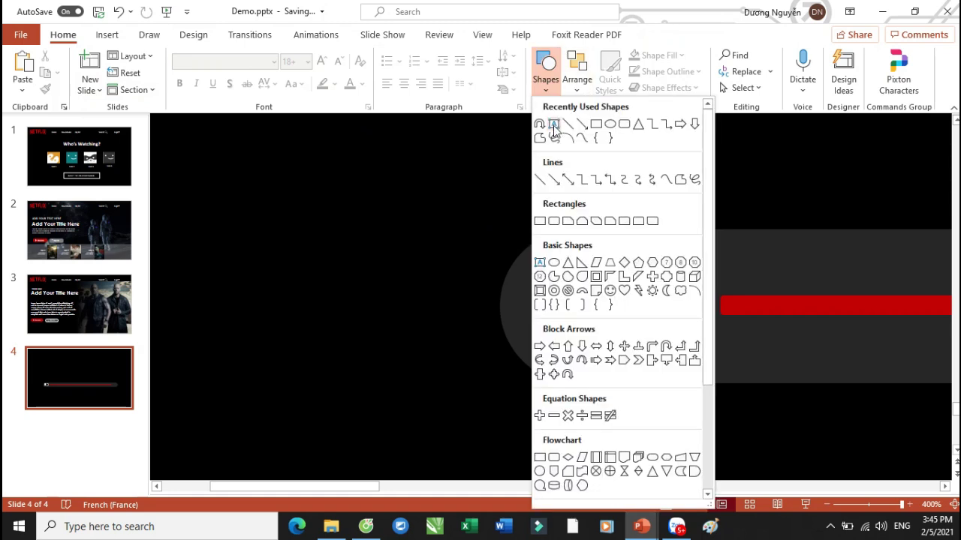
click(553, 126)
drag(611, 291, 670, 323)
text(1)
key(ctrl+a)
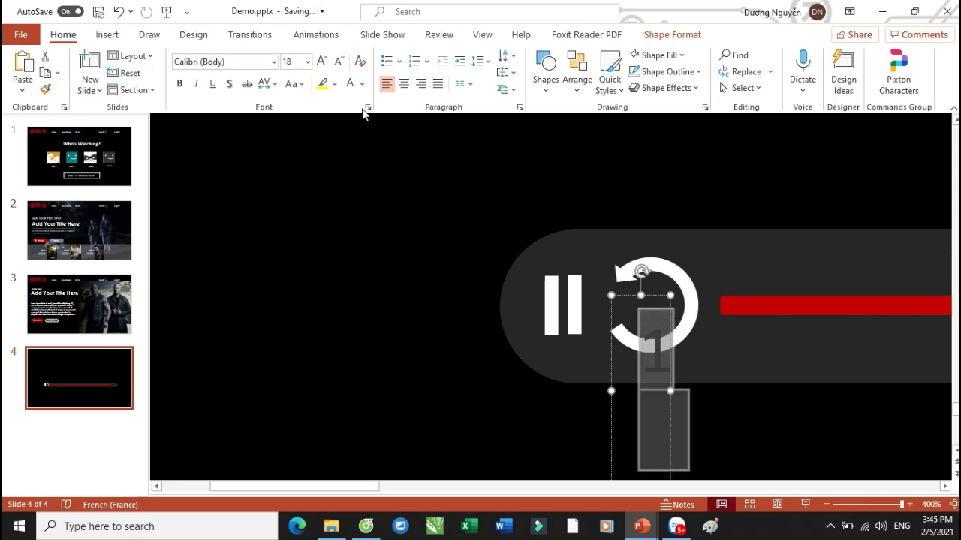
click(338, 61)
click(338, 62)
click(338, 62)
click(338, 61)
click(338, 62)
click(338, 62)
click(338, 61)
click(338, 62)
click(338, 61)
click(338, 62)
click(337, 62)
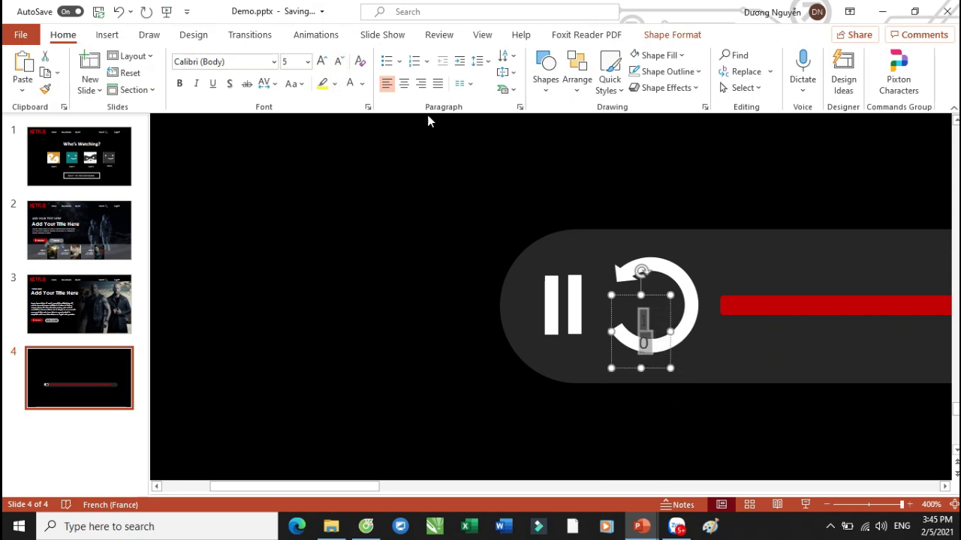
Centre the 10 inside the replay arrow at size 8, coloured white and bold
drag(687, 333, 658, 280)
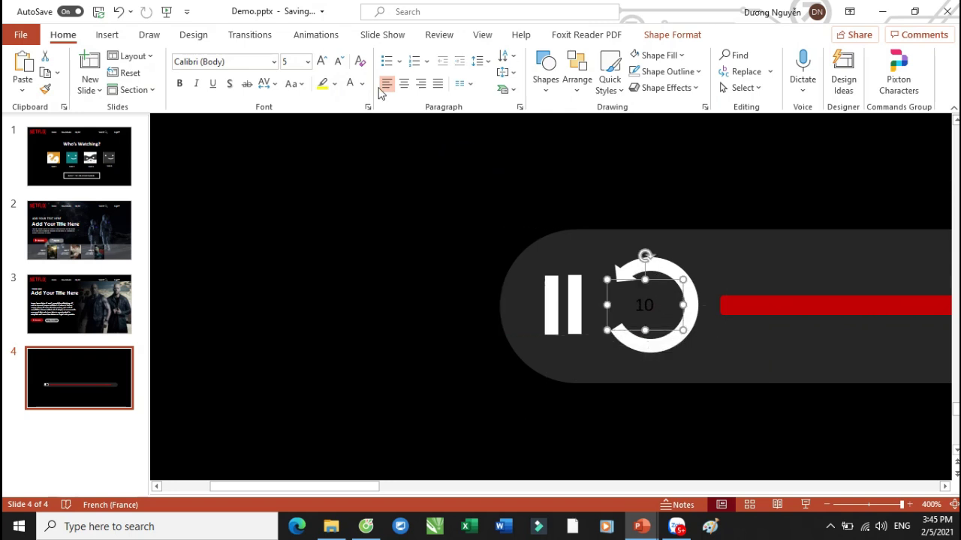
click(321, 62)
click(321, 61)
click(321, 62)
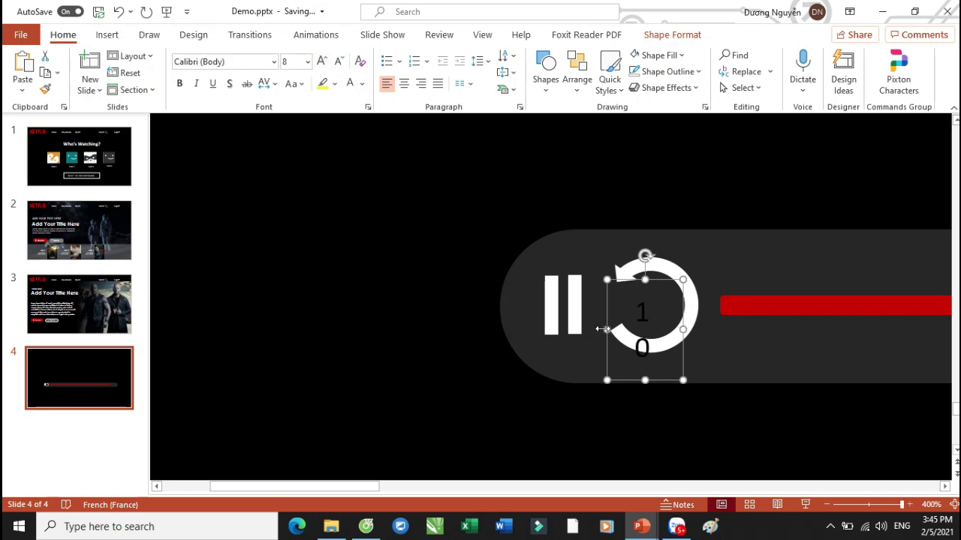
drag(591, 330, 585, 333)
drag(652, 275, 672, 268)
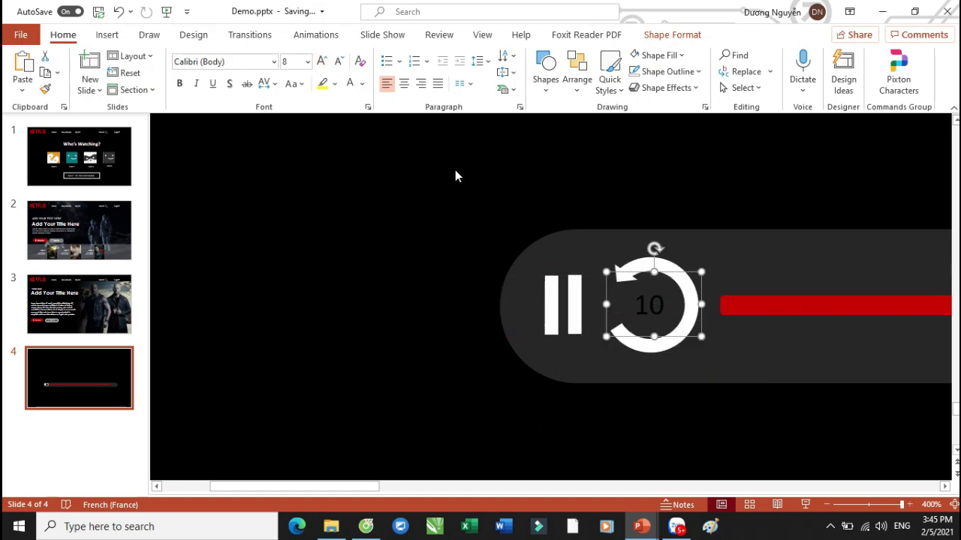
click(351, 85)
click(179, 85)
click(298, 219)
scroll(376, 223, down, 5)
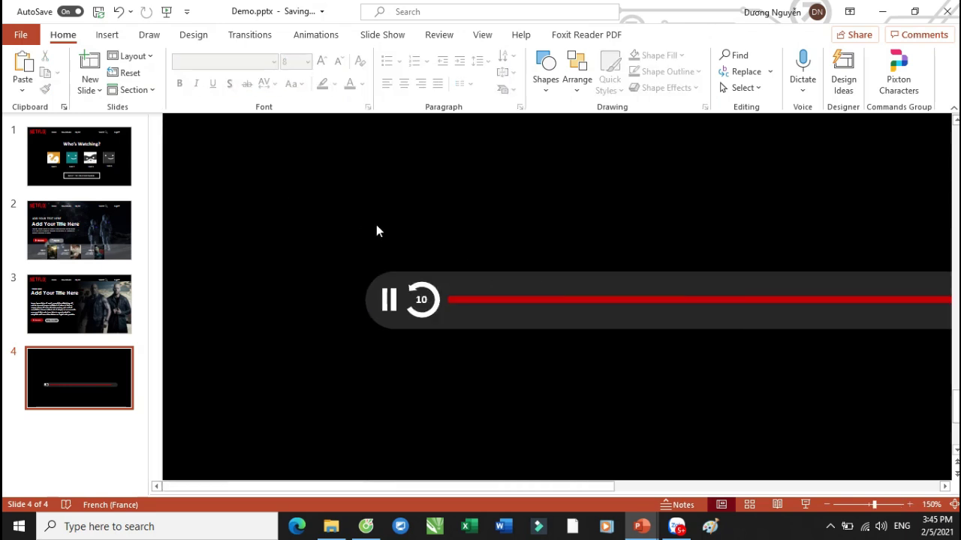
Duplicate the red progress line and turn the original line white
scroll(442, 304, down, 4)
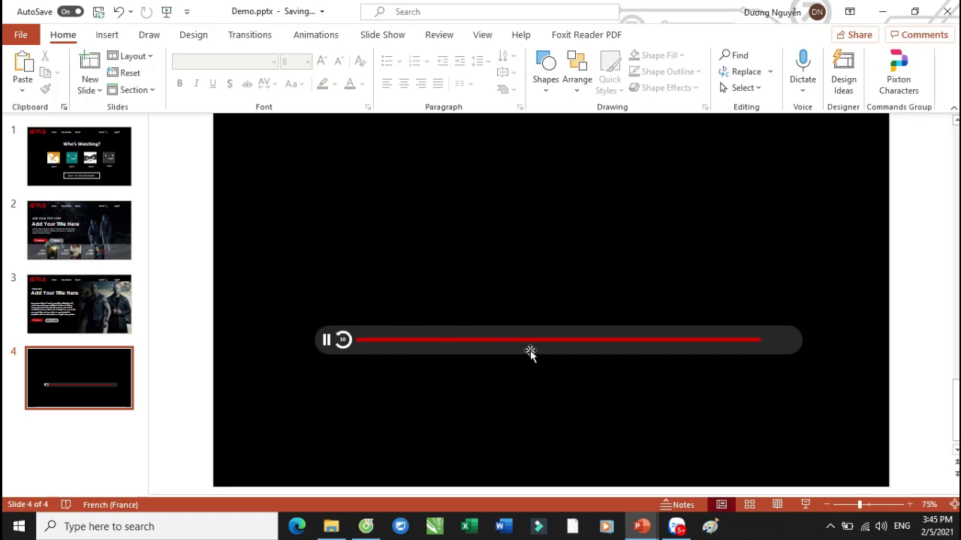
scroll(549, 342, up, 5)
click(575, 361)
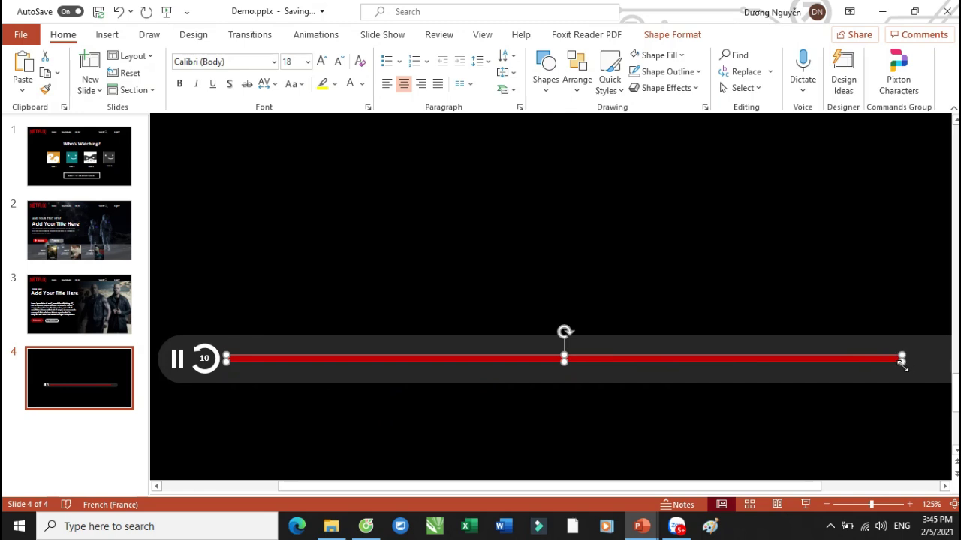
drag(901, 362, 656, 363)
key(ctrl+z)
key(ctrl+d)
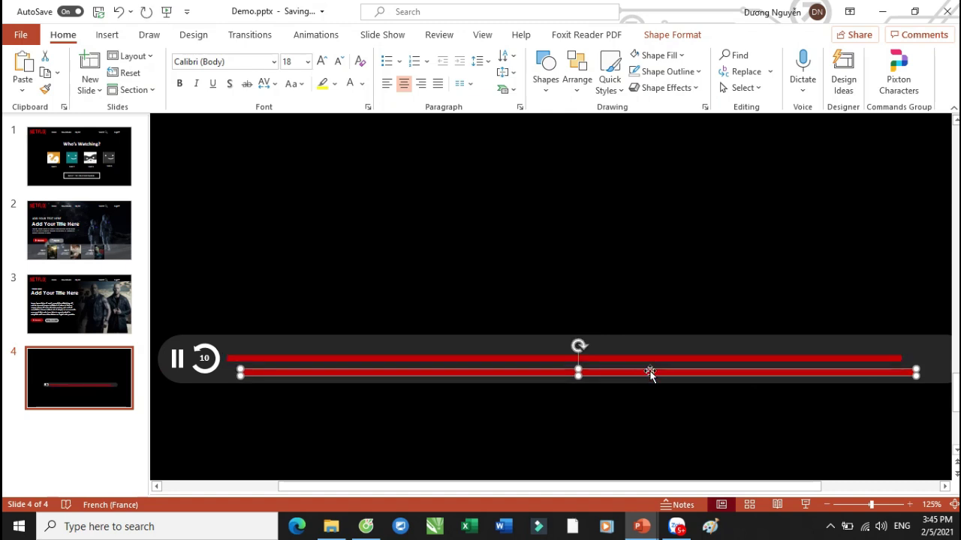
click(640, 355)
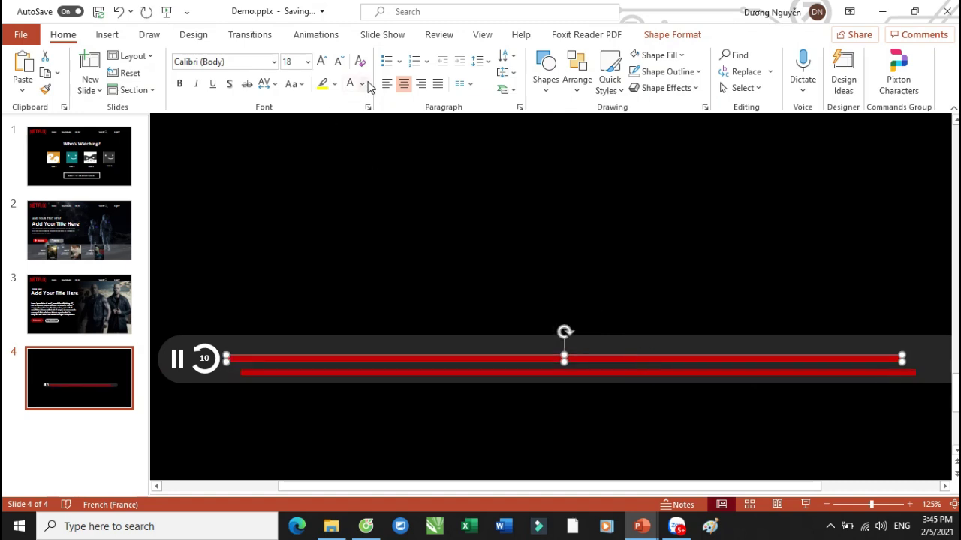
click(635, 58)
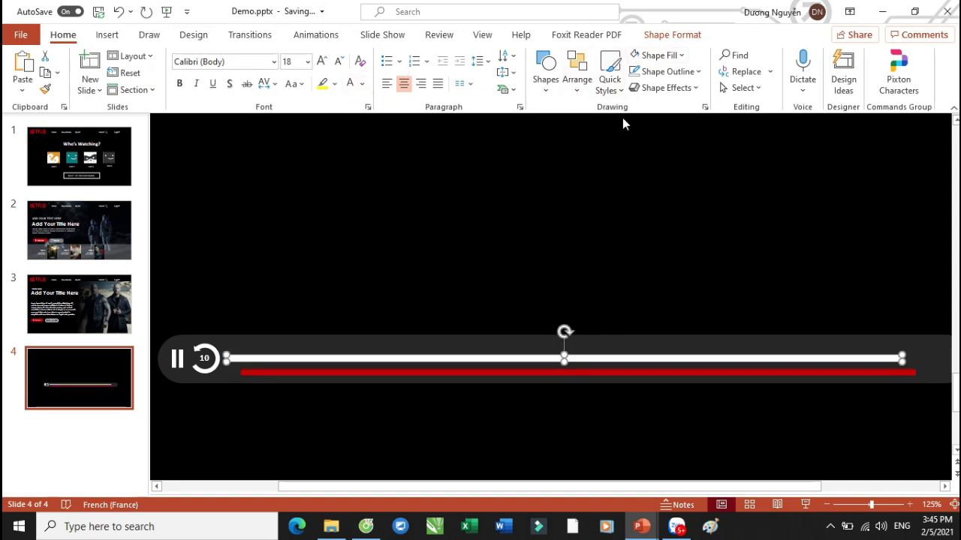
Shorten the red copy to 13.1 cm width and lay it over the white track's left part
click(581, 375)
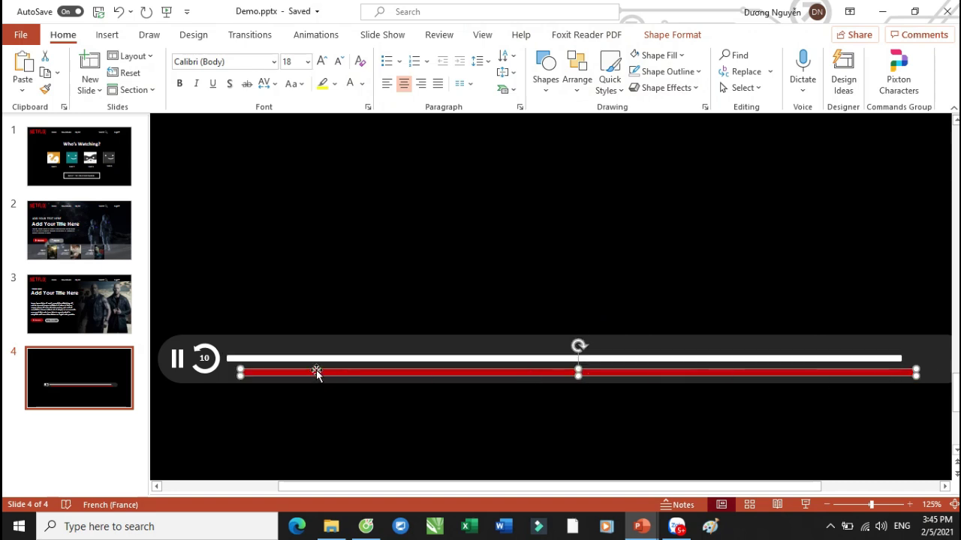
click(692, 37)
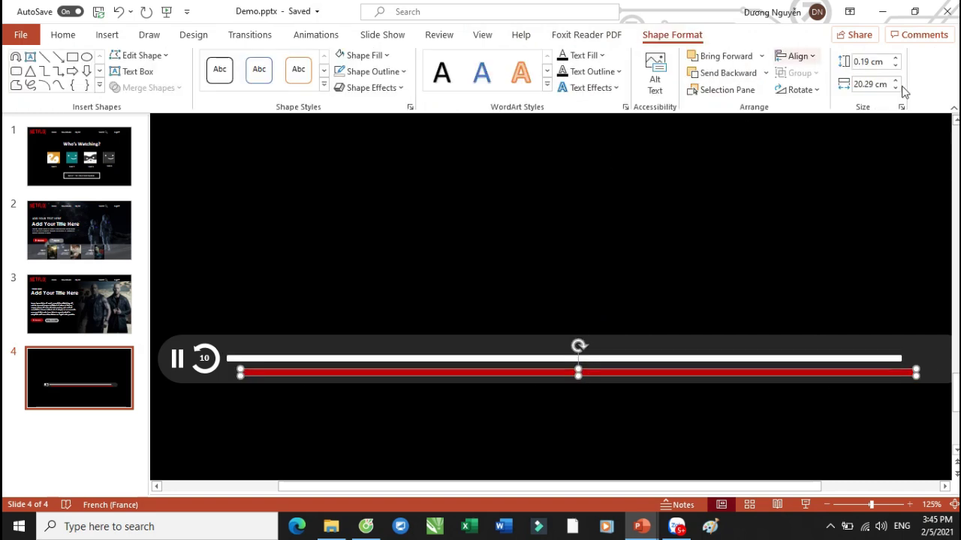
drag(894, 88, 895, 88)
drag(515, 374, 503, 363)
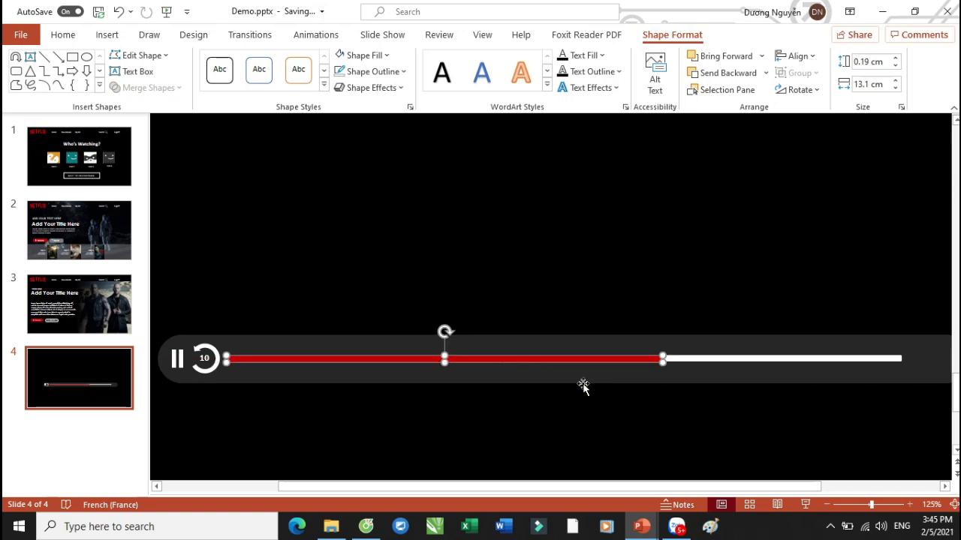
click(623, 345)
click(604, 359)
click(607, 322)
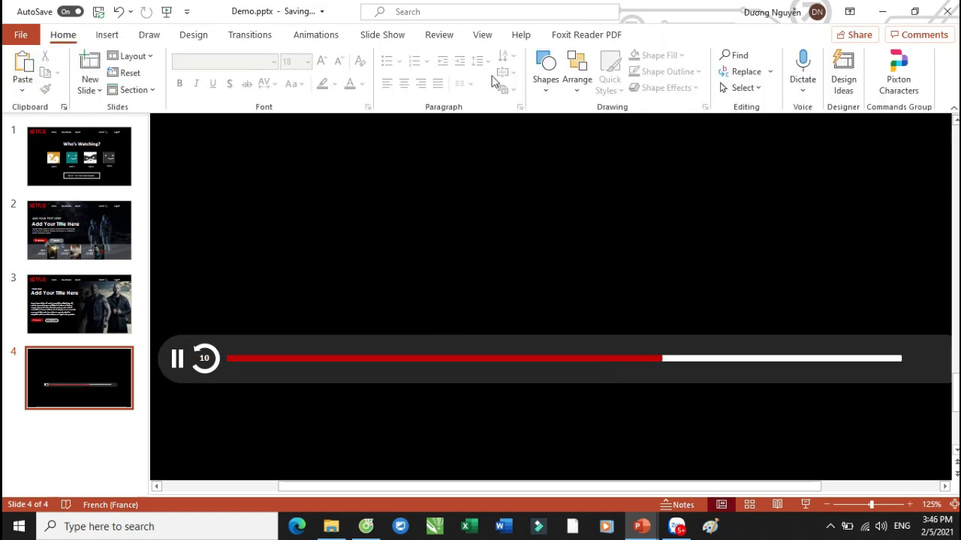
Draw a small white circle and place it at the red bar's end as the playhead
click(552, 93)
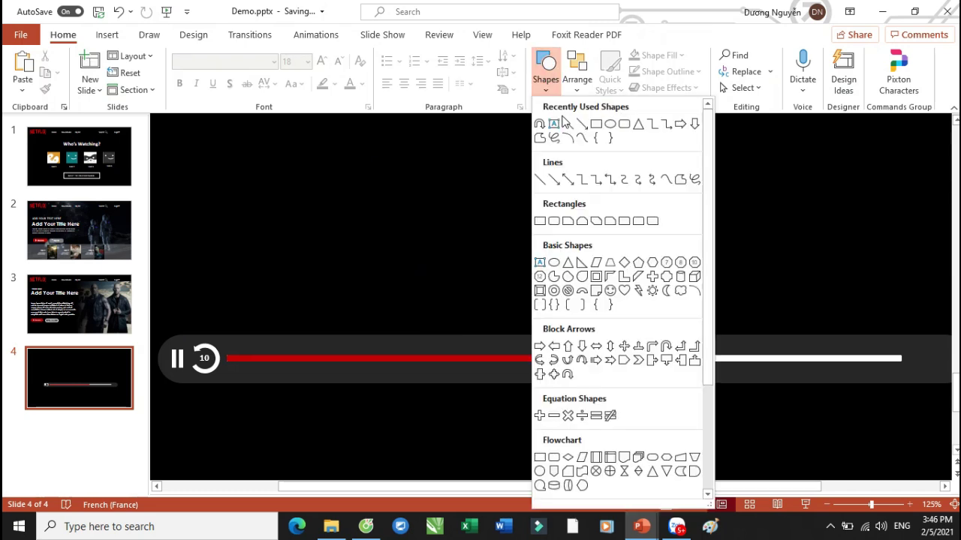
click(609, 131)
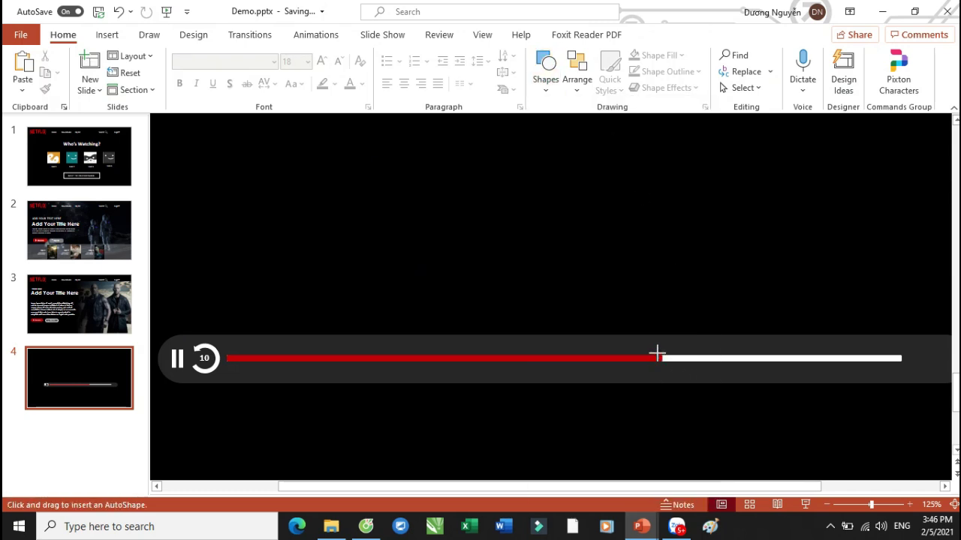
drag(657, 353, 669, 366)
scroll(670, 365, up, 5)
drag(552, 310, 531, 300)
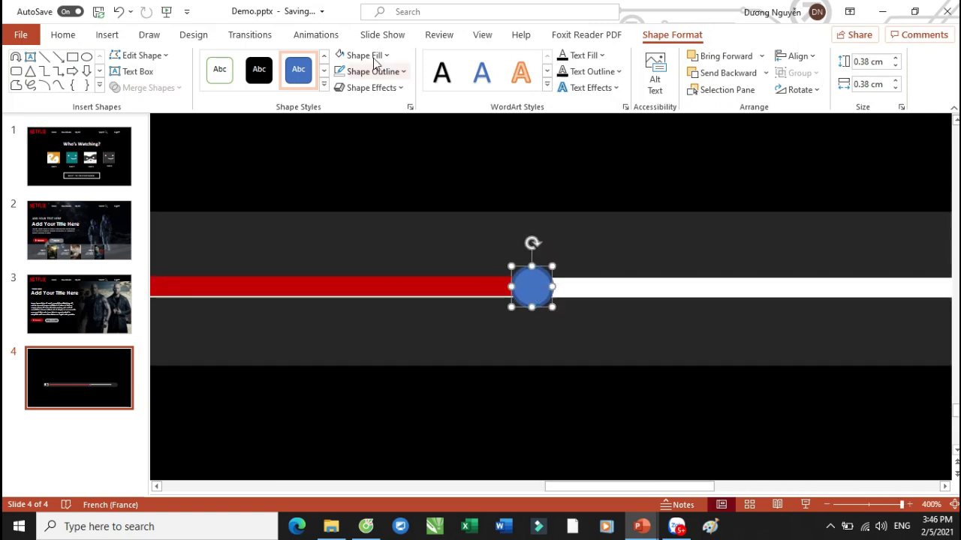
click(339, 55)
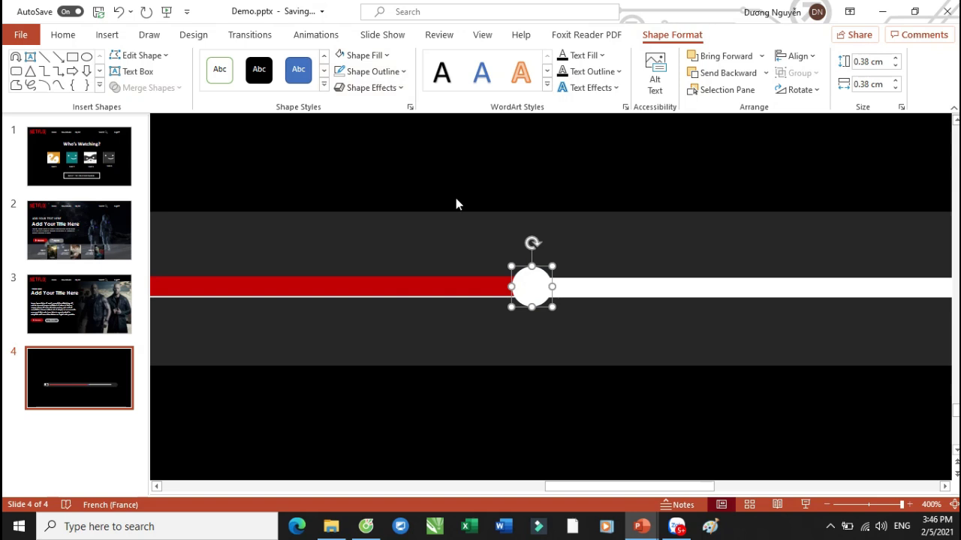
click(456, 201)
Scroll around slide 4 to review the playhead on the progress bar
scroll(468, 293, down, 5)
scroll(781, 436, up, 1)
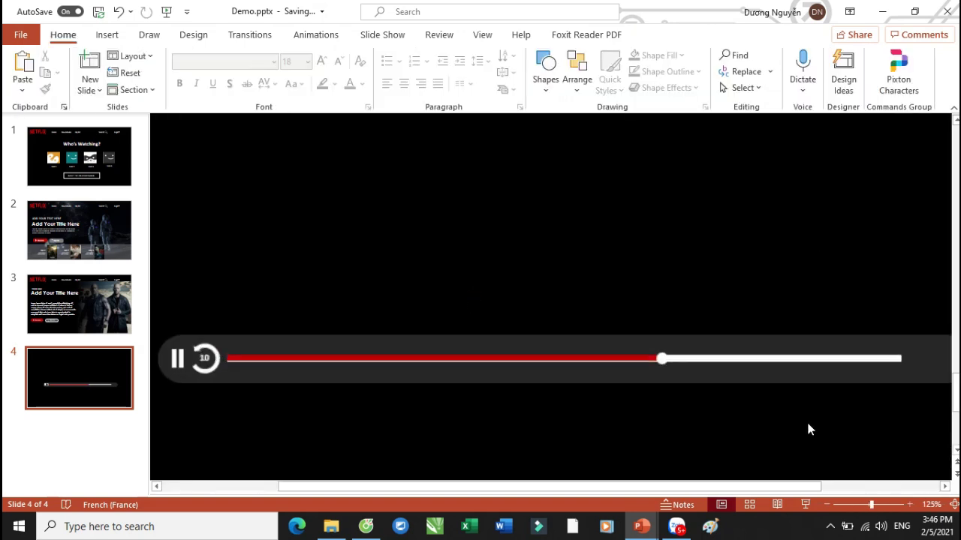
drag(708, 487, 783, 385)
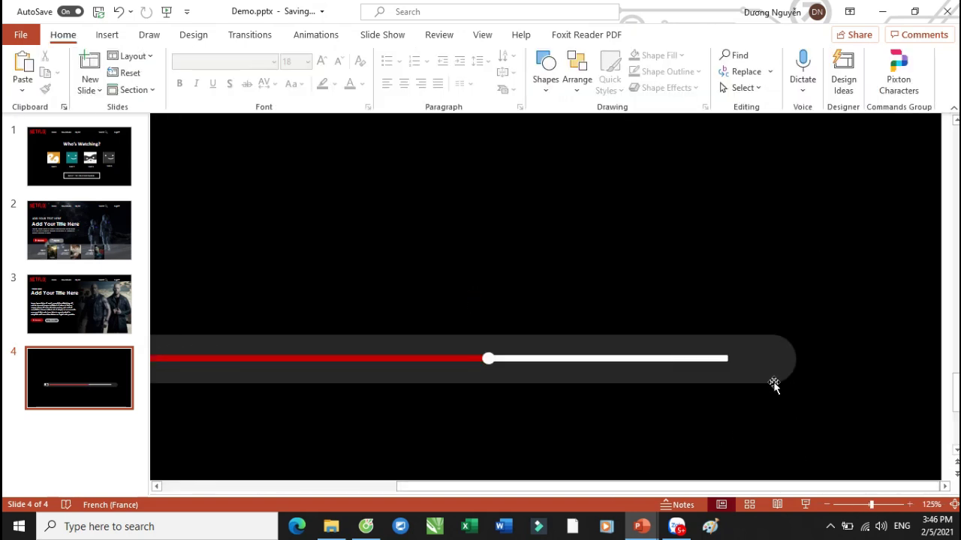
scroll(782, 384, up, 3)
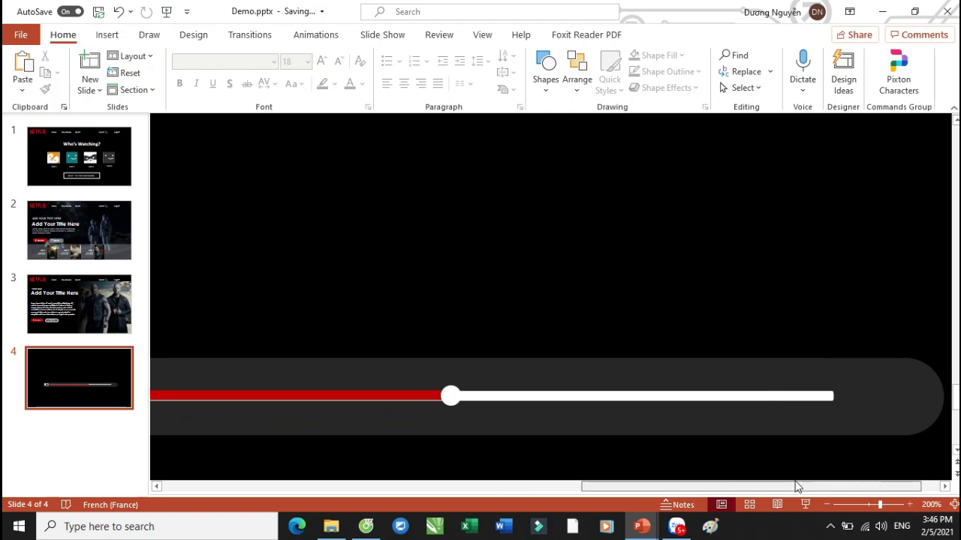
scroll(798, 486, down, 3)
scroll(665, 388, up, 4)
scroll(656, 455, down, 1)
scroll(633, 397, down, 1)
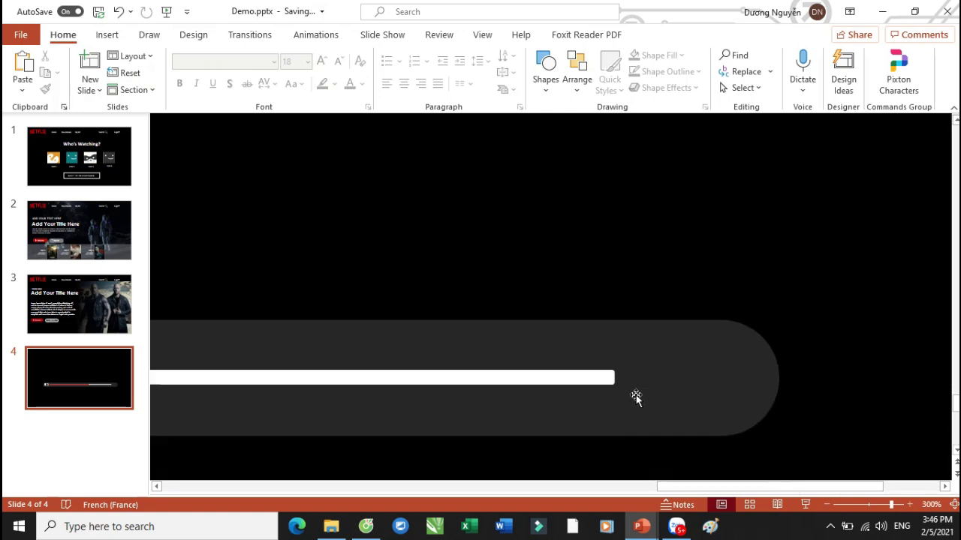
Draw a small rounded rectangle at the bar's end and type HD inside it
click(543, 93)
click(627, 129)
drag(630, 352, 664, 406)
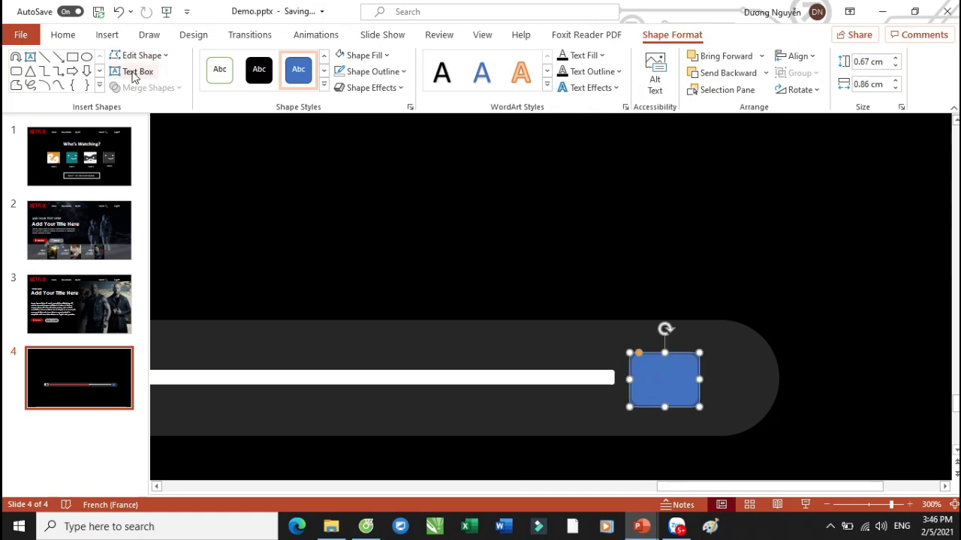
right_click(662, 398)
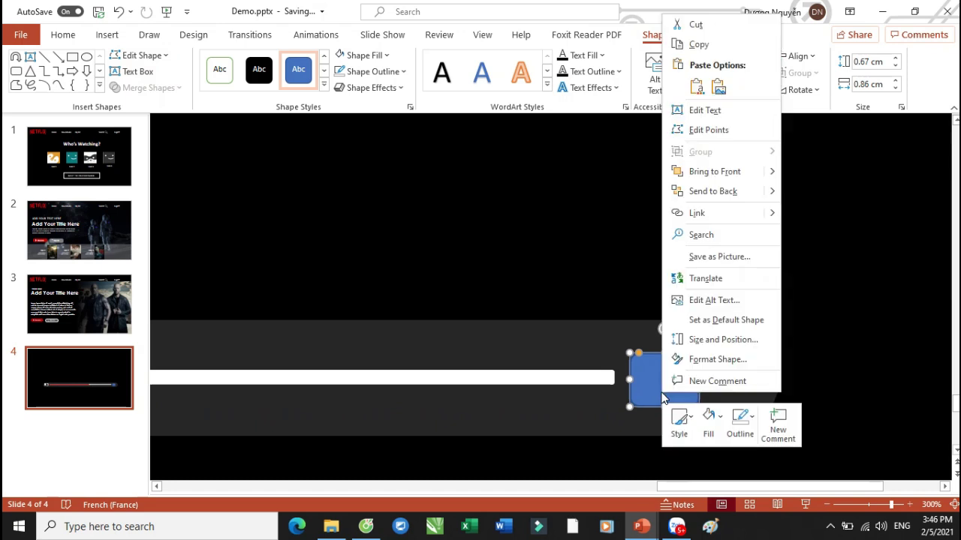
click(707, 112)
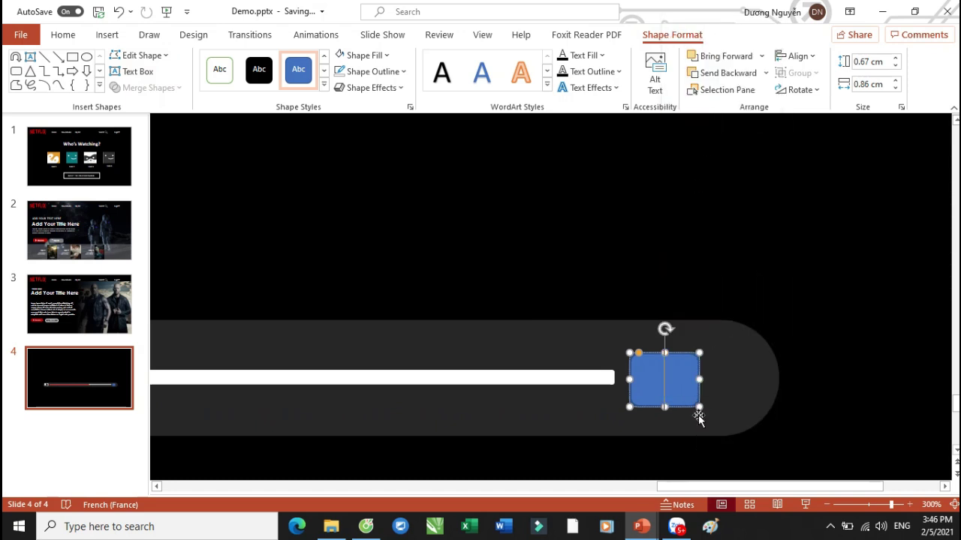
text(HD)
key(ctrl+a)
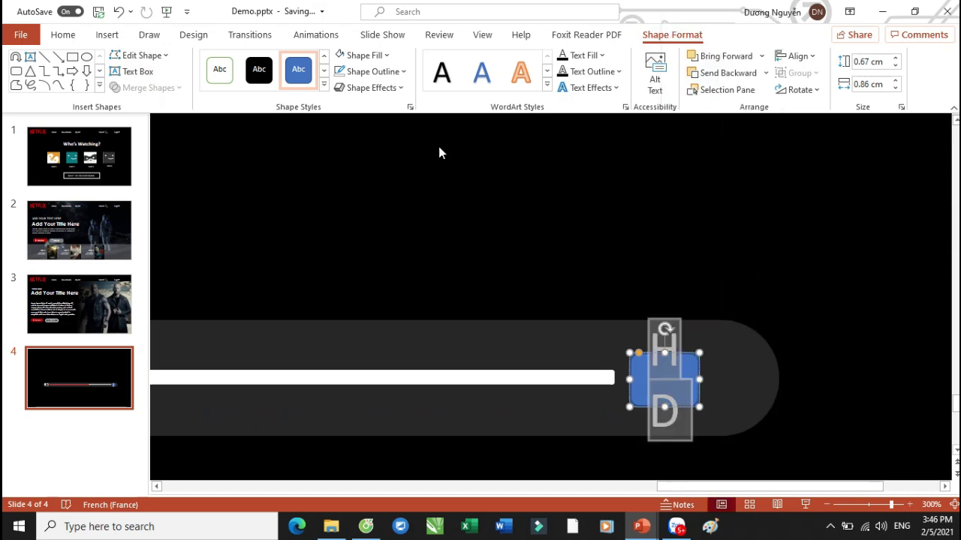
Shrink the HD text to fit on one line and make it bold
click(69, 36)
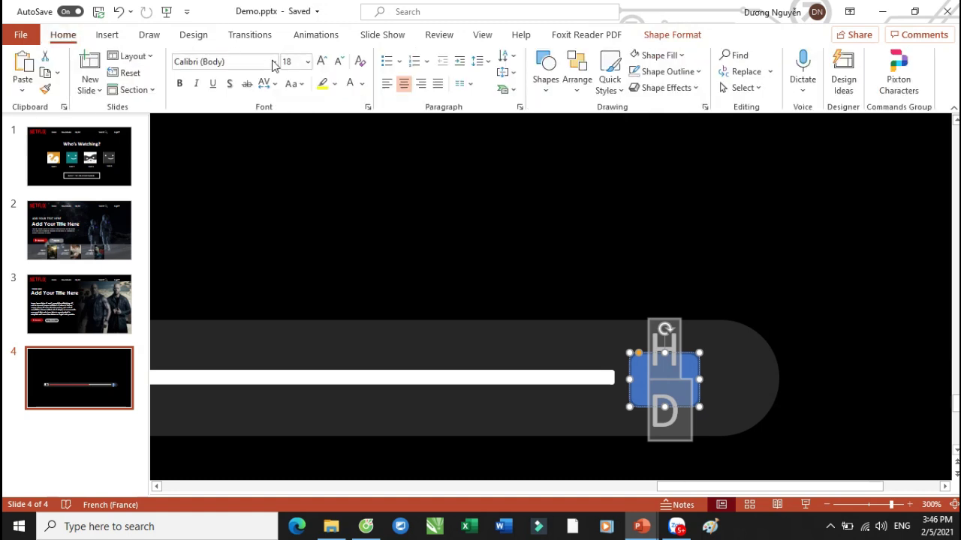
click(339, 61)
click(338, 61)
click(339, 61)
click(338, 61)
click(339, 61)
click(339, 60)
click(339, 61)
click(338, 61)
click(339, 60)
click(338, 61)
click(339, 61)
click(321, 61)
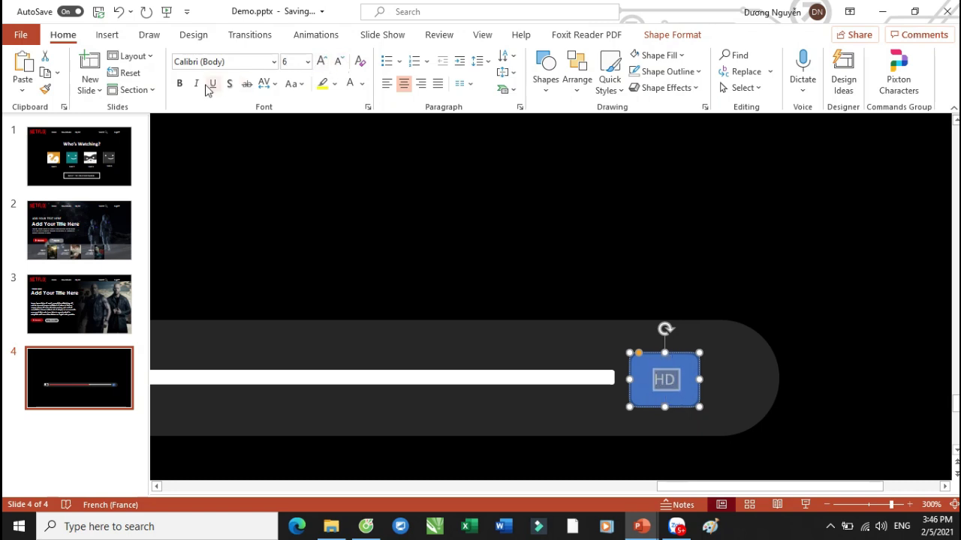
click(179, 84)
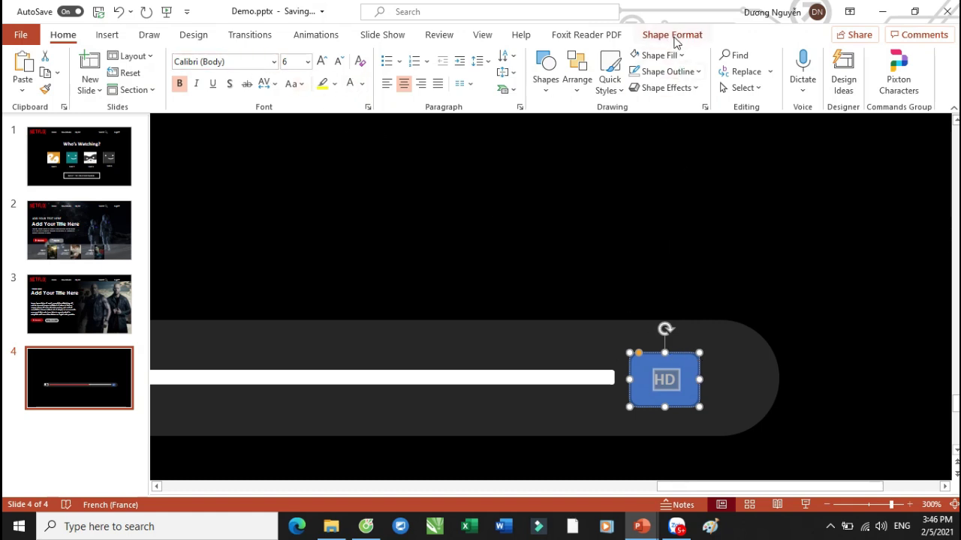
Give the HD box a white fill and outline, with black text
click(634, 56)
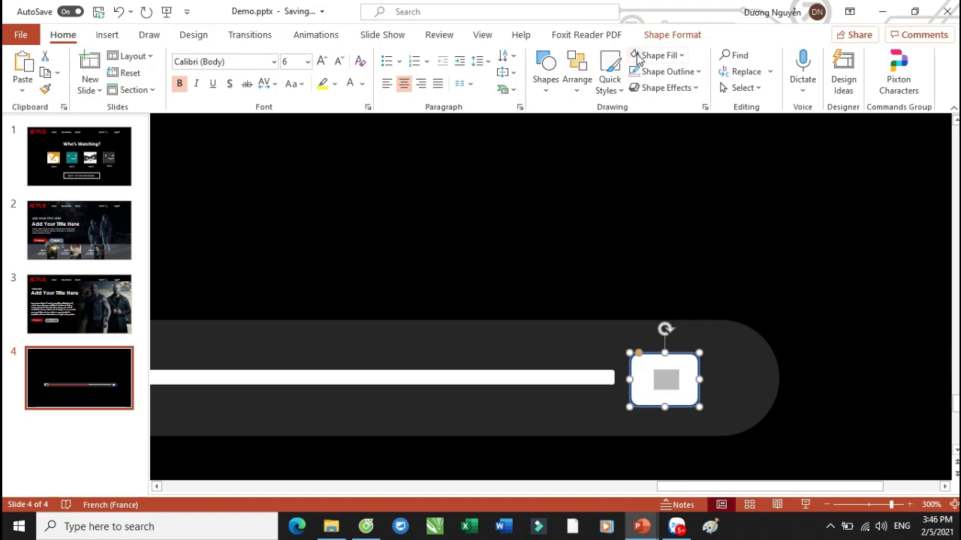
click(633, 72)
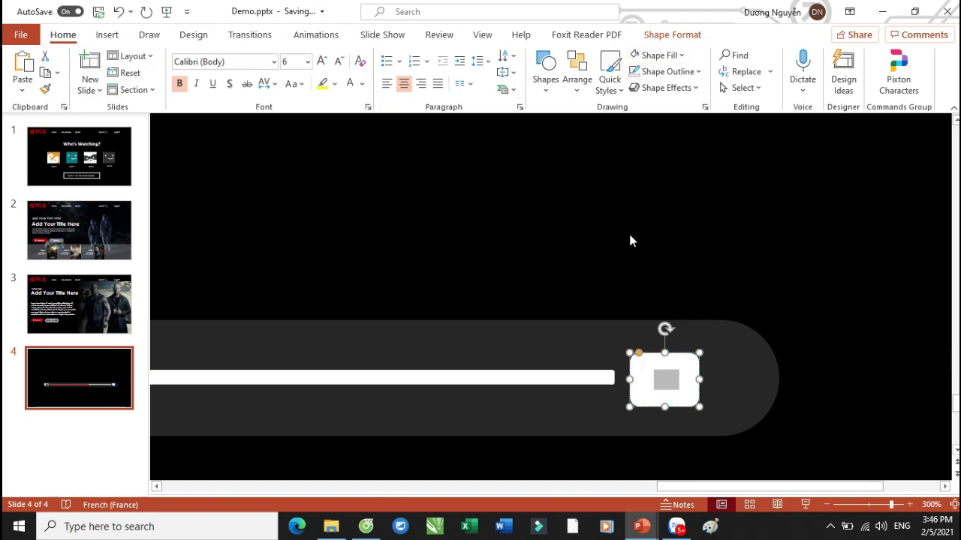
click(362, 84)
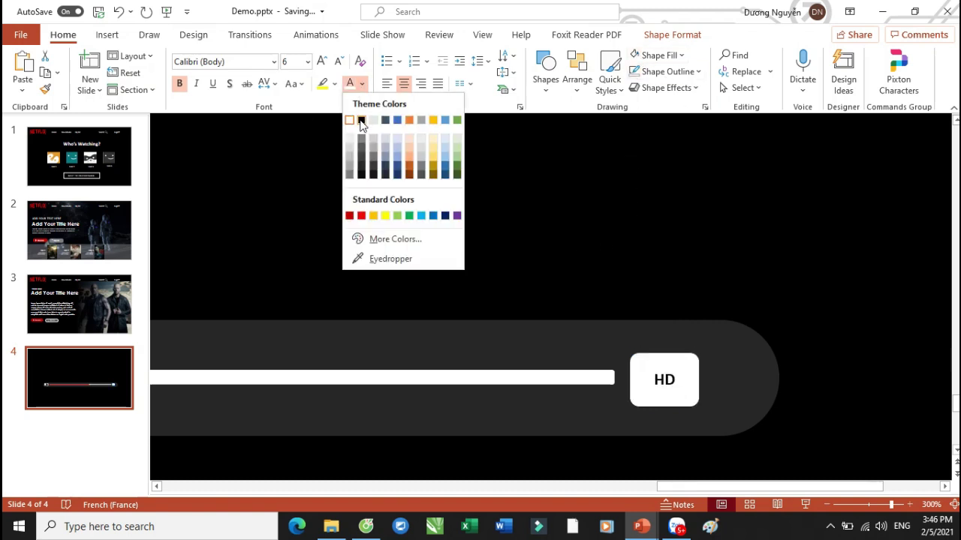
click(361, 124)
Compare the player bar against the Netlix bằng PPT reference deck, then return to Demo
mouse_move(639, 523)
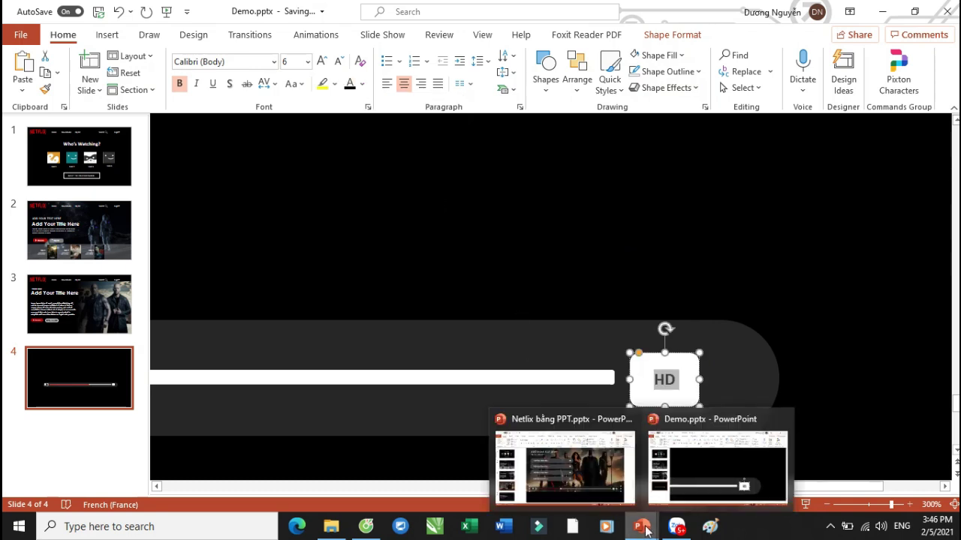
click(602, 477)
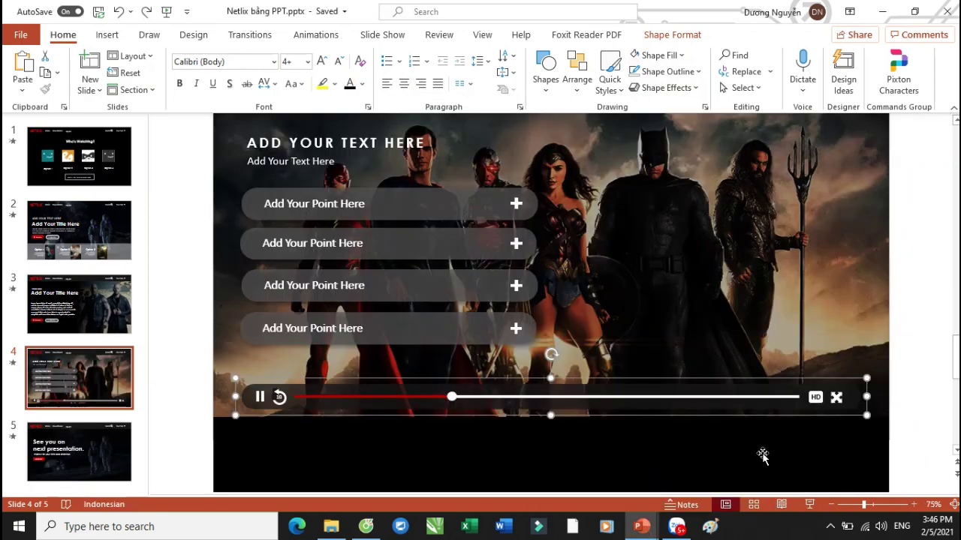
click(698, 479)
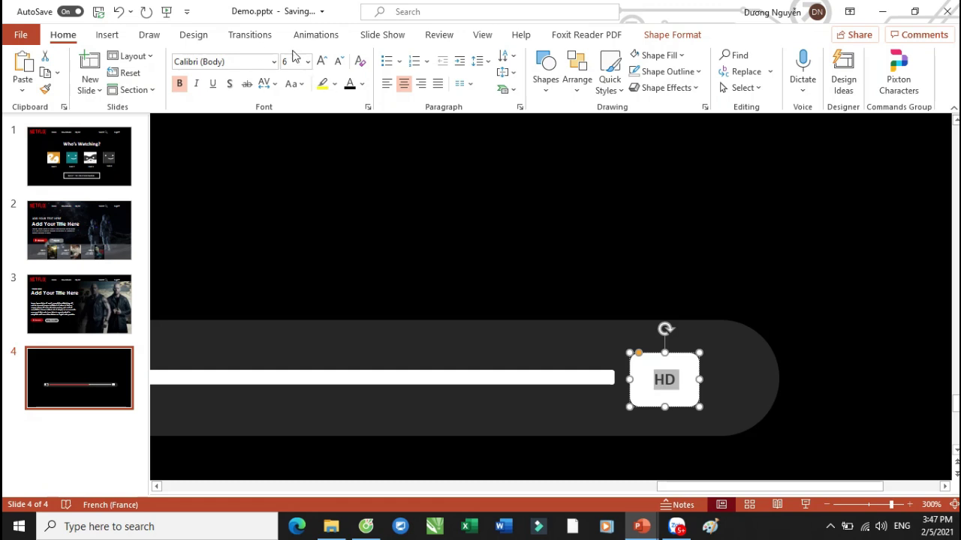
Delete the HD text from the white box and nudge the box slightly up and left
click(321, 62)
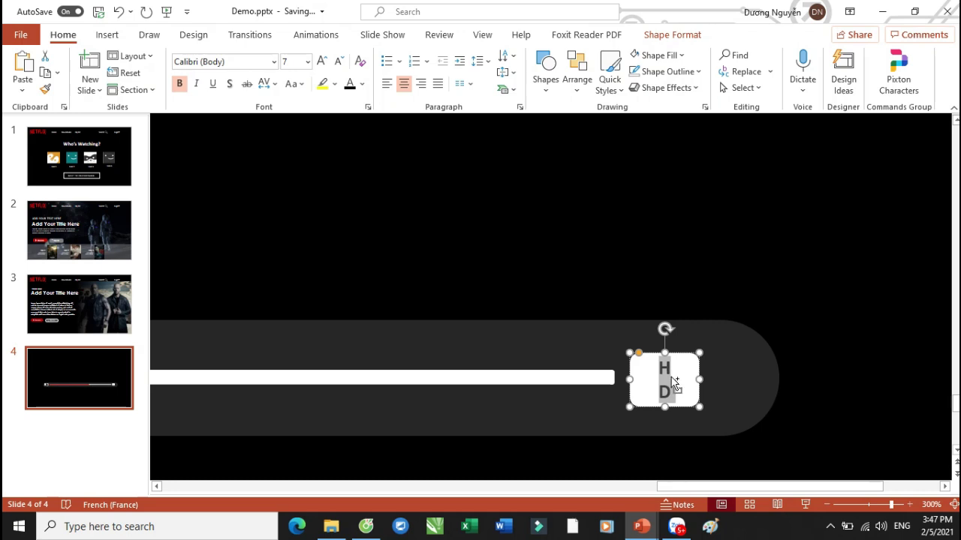
key(ctrl+z)
key(Delete)
click(598, 283)
click(668, 374)
drag(668, 375, 666, 371)
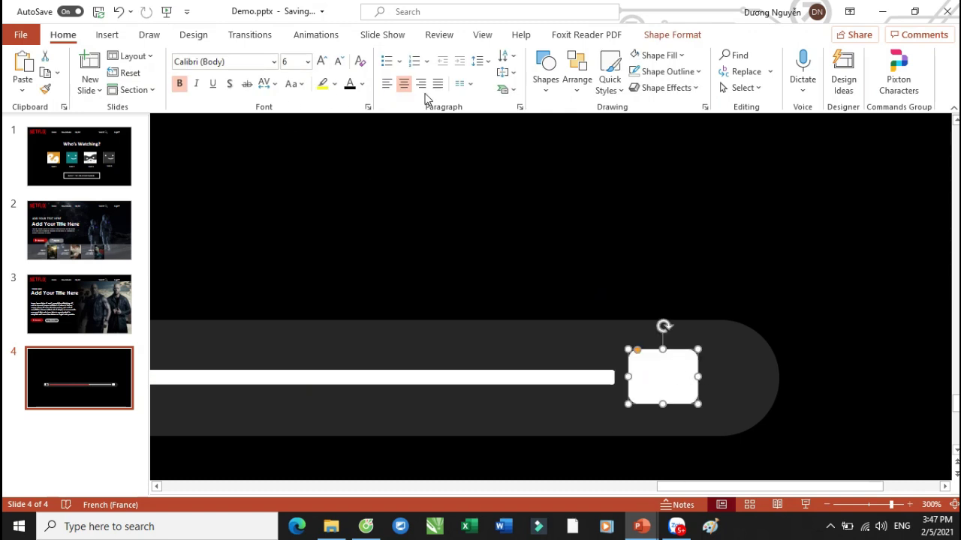
click(546, 75)
Draw a new text box, type HD and reduce its font size to 14
click(568, 129)
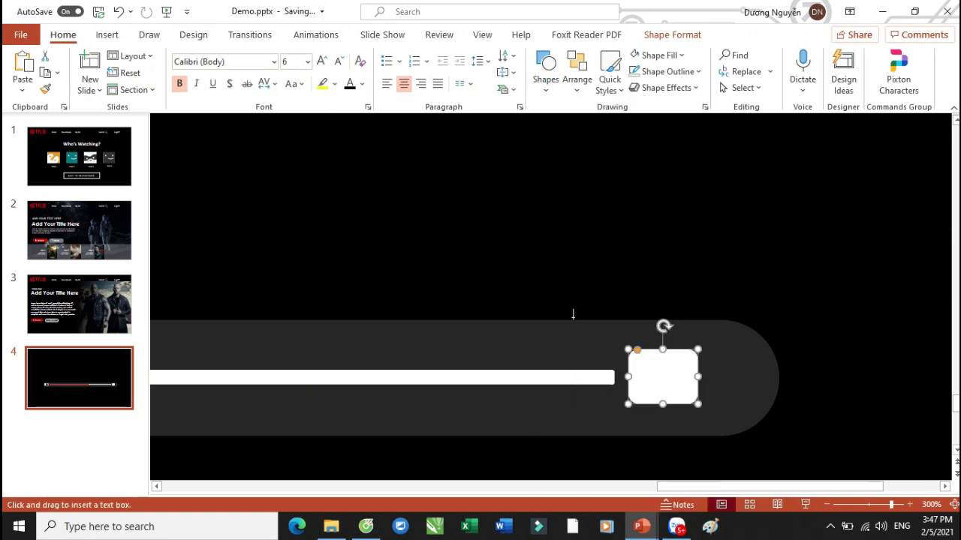
drag(563, 331, 611, 367)
text(hD)
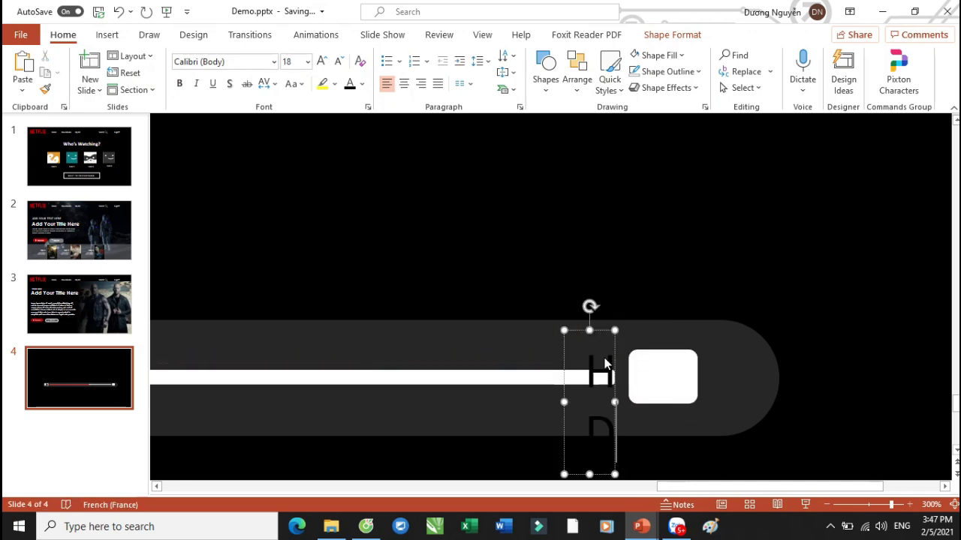
key(ctrl+a)
click(339, 61)
click(338, 61)
Widen the HD text box, centre it on the white box and make it bold
drag(615, 388, 656, 396)
drag(635, 334, 683, 341)
click(179, 83)
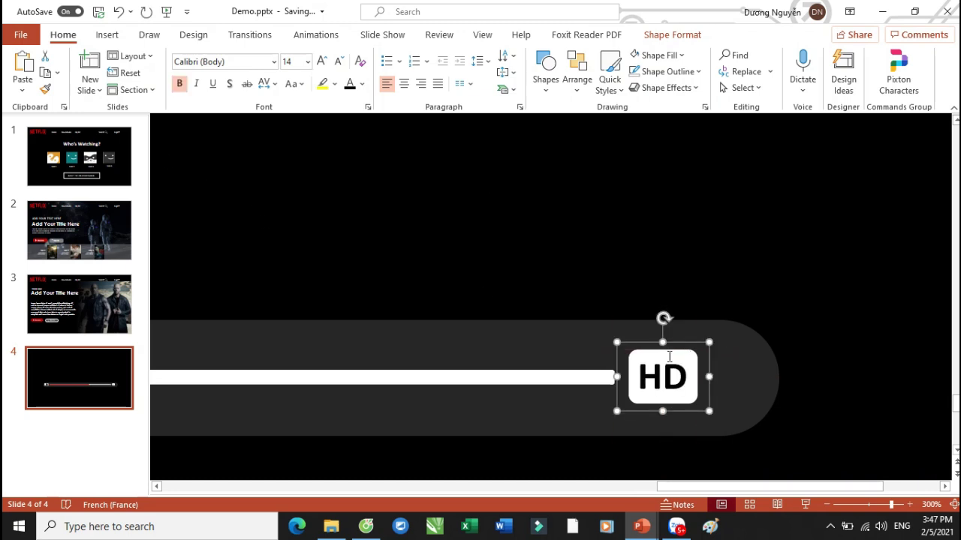
ctrl+scroll(669, 357, down, 10)
click(598, 328)
ctrl+scroll(828, 324, up, 10)
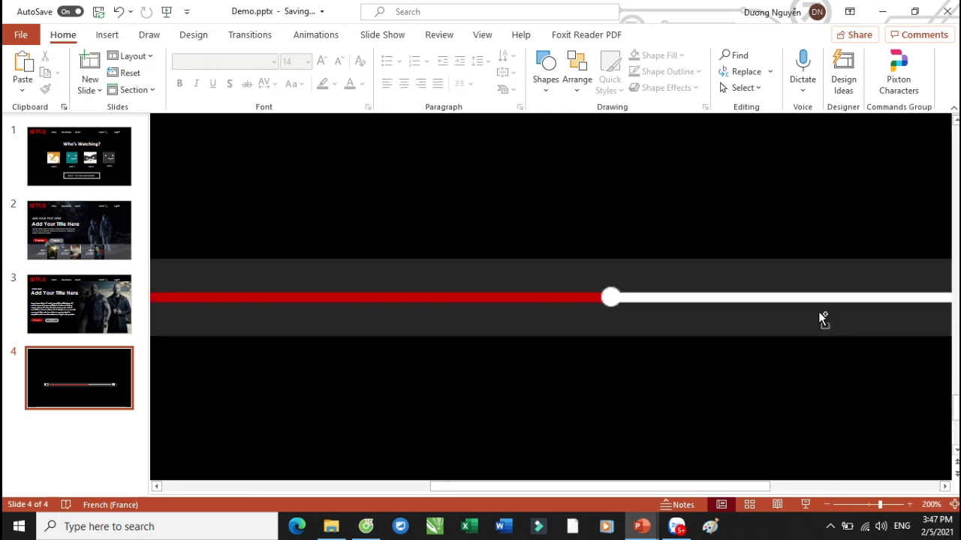
drag(596, 489, 821, 484)
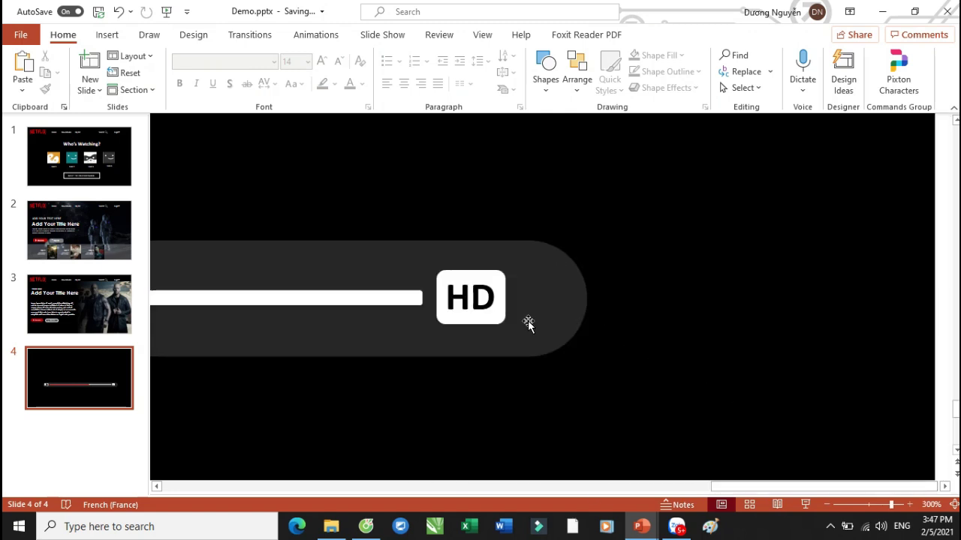
click(546, 84)
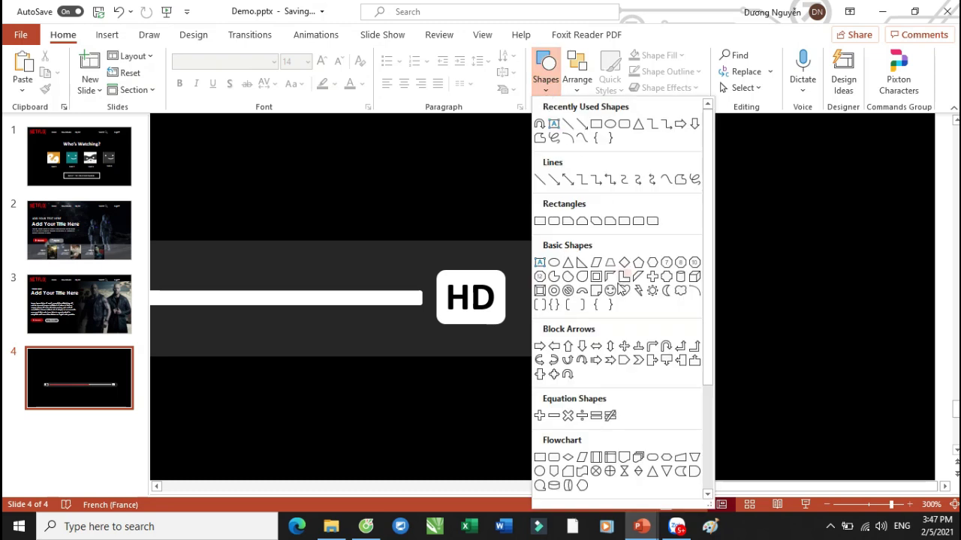
Draw a quad arrow beside HD, thin its shafts, rotate it into an X, fill white, no outline
scroll(627, 371, down, 3)
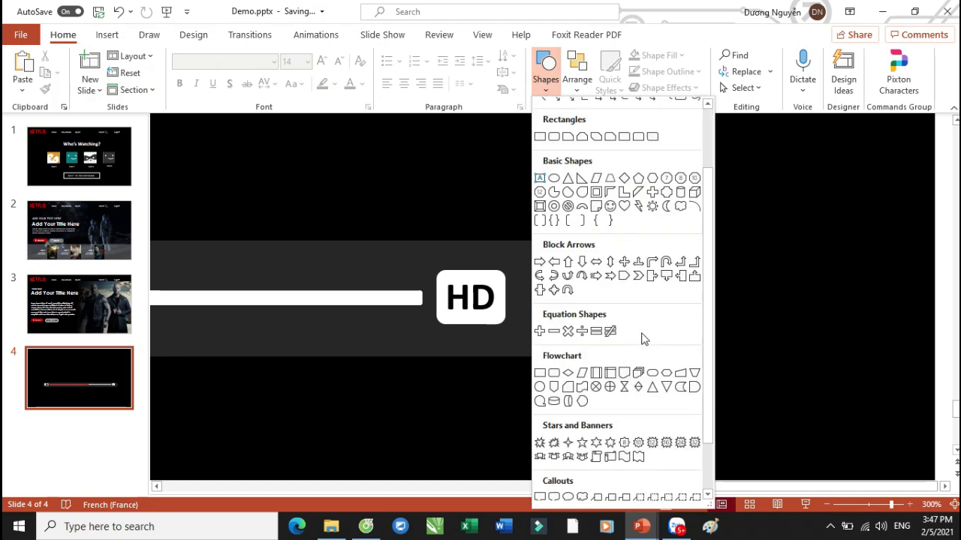
scroll(642, 385, down, 2)
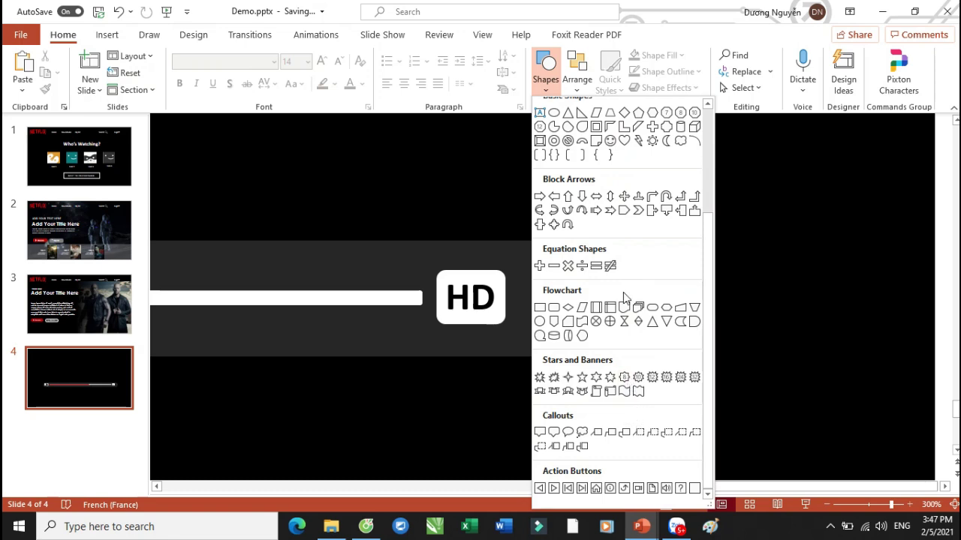
click(625, 198)
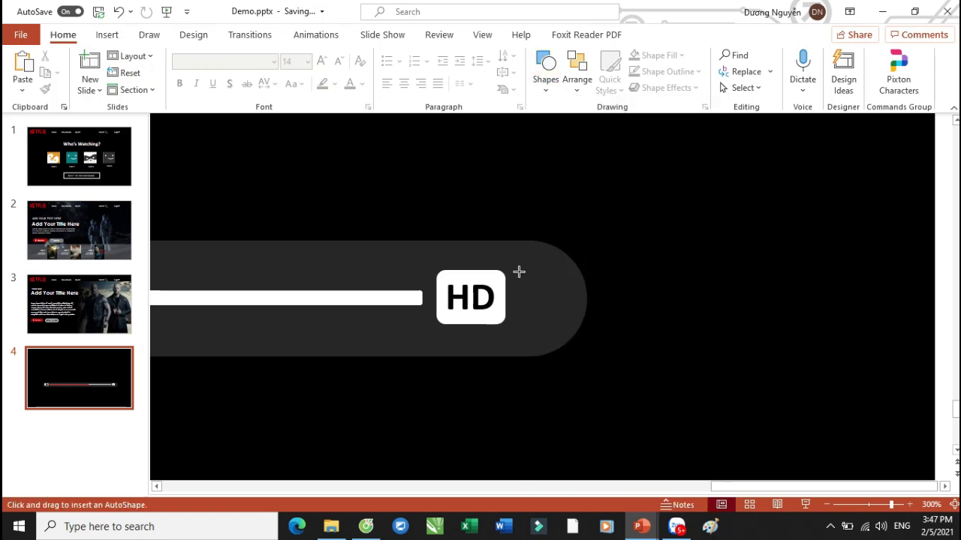
drag(515, 269, 584, 339)
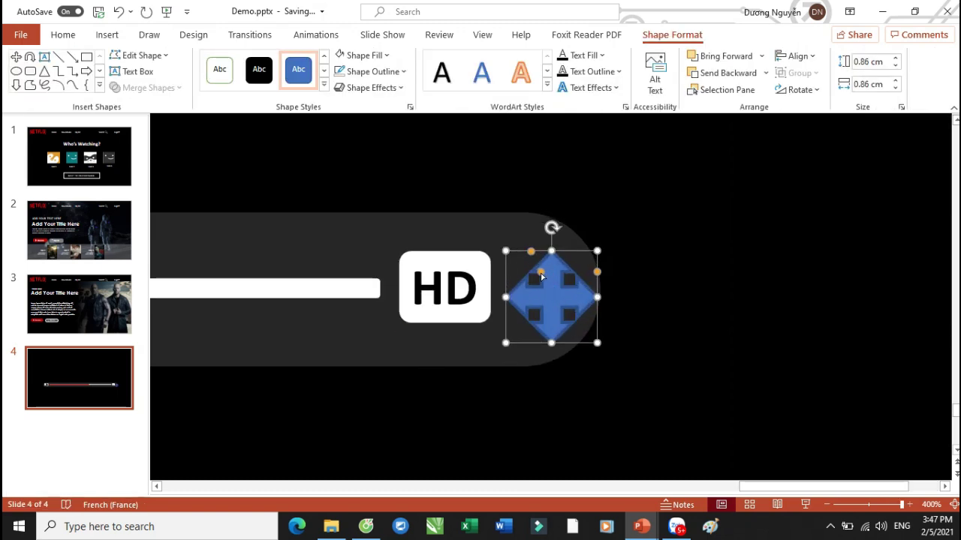
scroll(546, 278, up, 10)
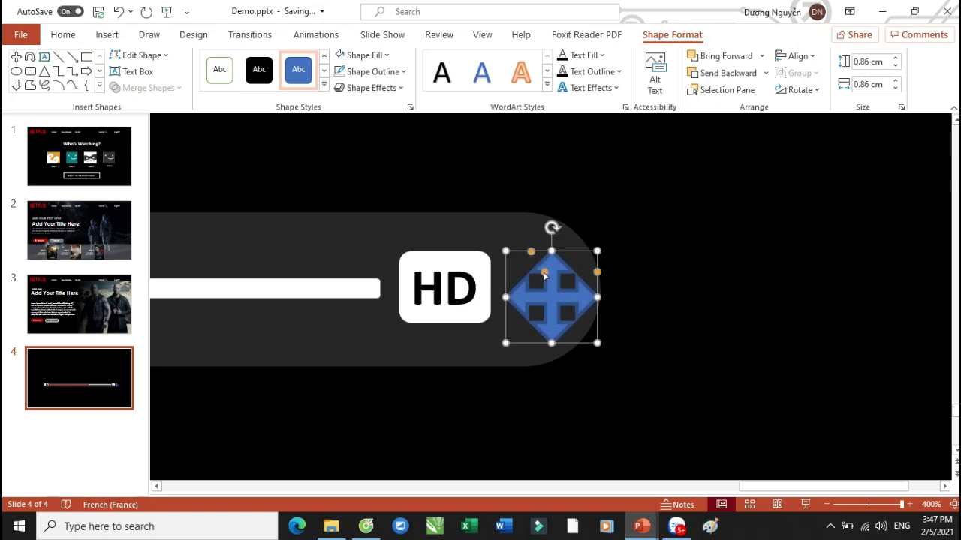
drag(534, 257, 585, 263)
drag(560, 301, 547, 287)
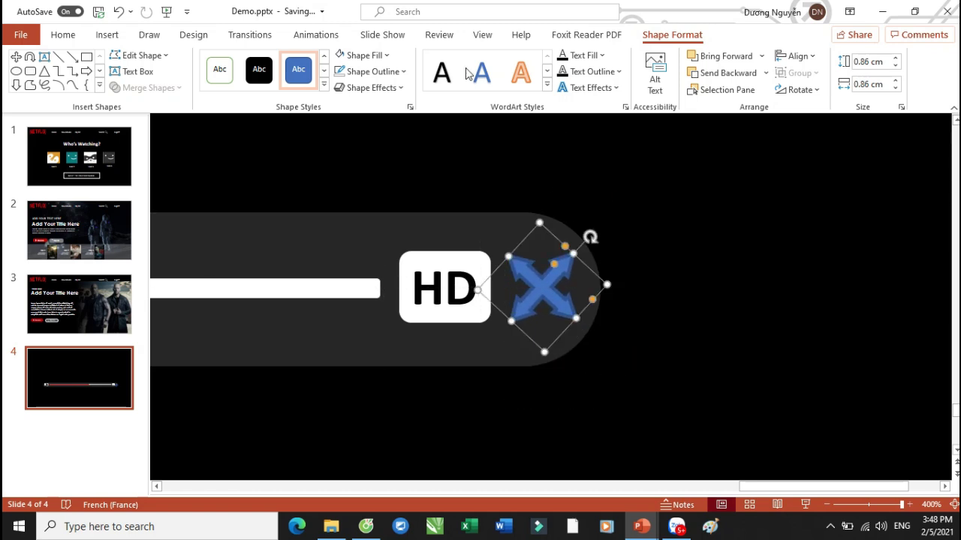
click(349, 55)
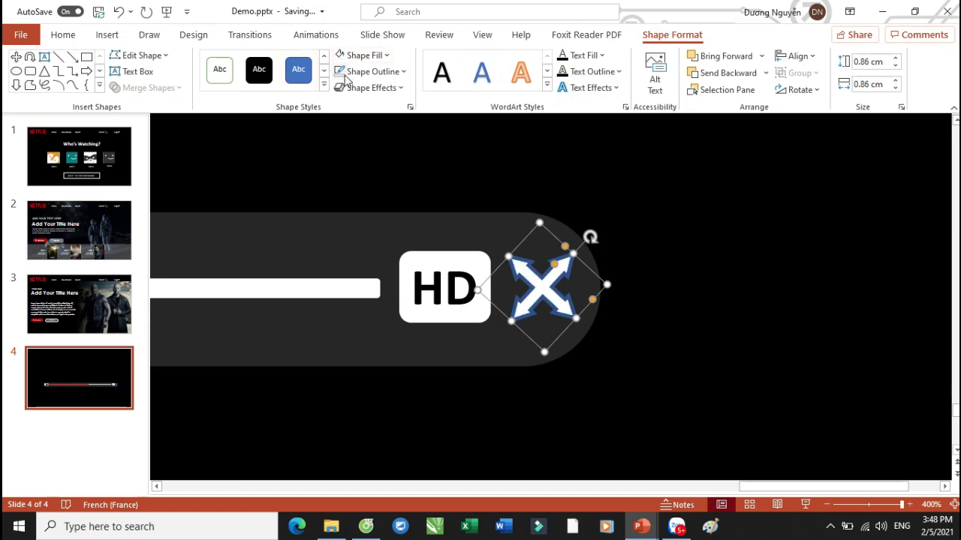
click(340, 74)
scroll(462, 225, down, 5)
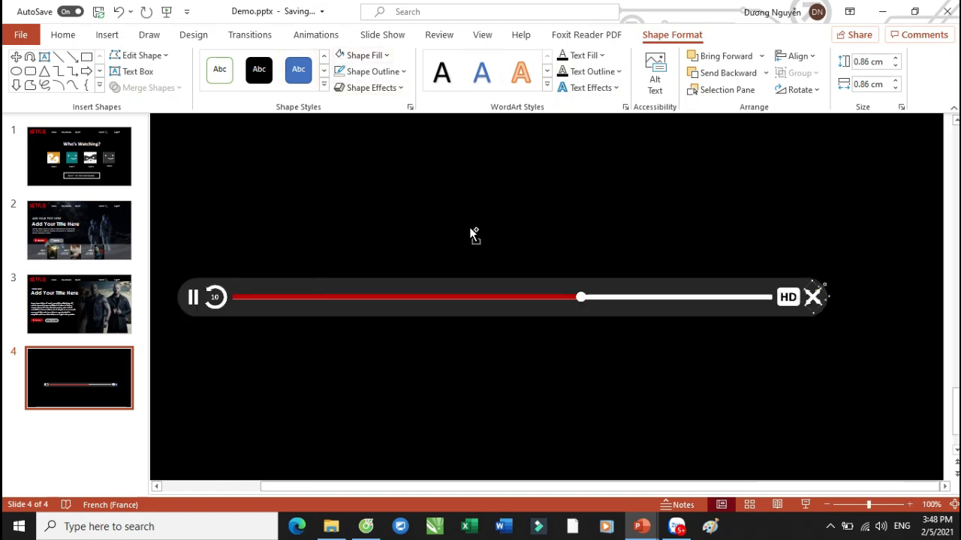
Select all the player bar shapes and group them with Ctrl+G
click(460, 243)
scroll(461, 243, down, 2)
drag(897, 271, 268, 382)
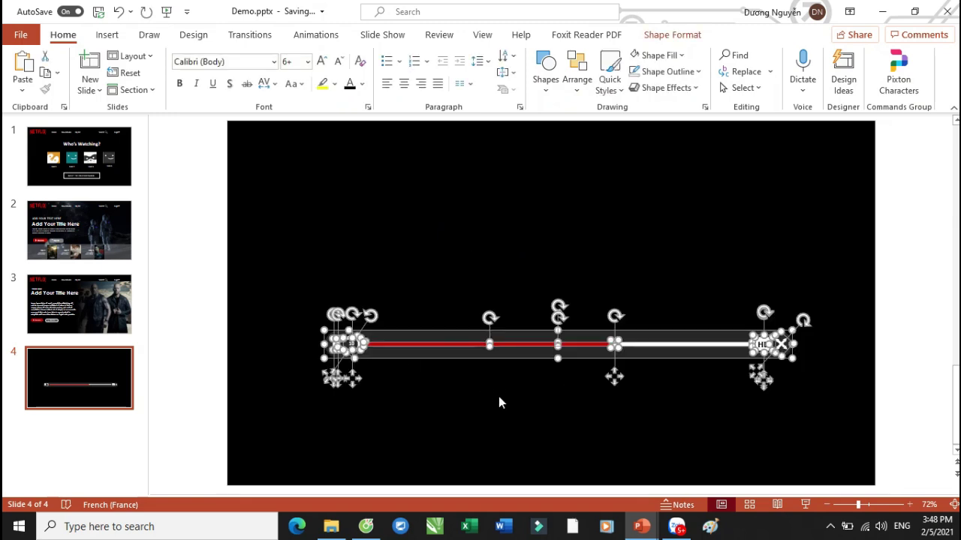
key(ctrl+g)
scroll(471, 361, down, 1)
click(881, 311)
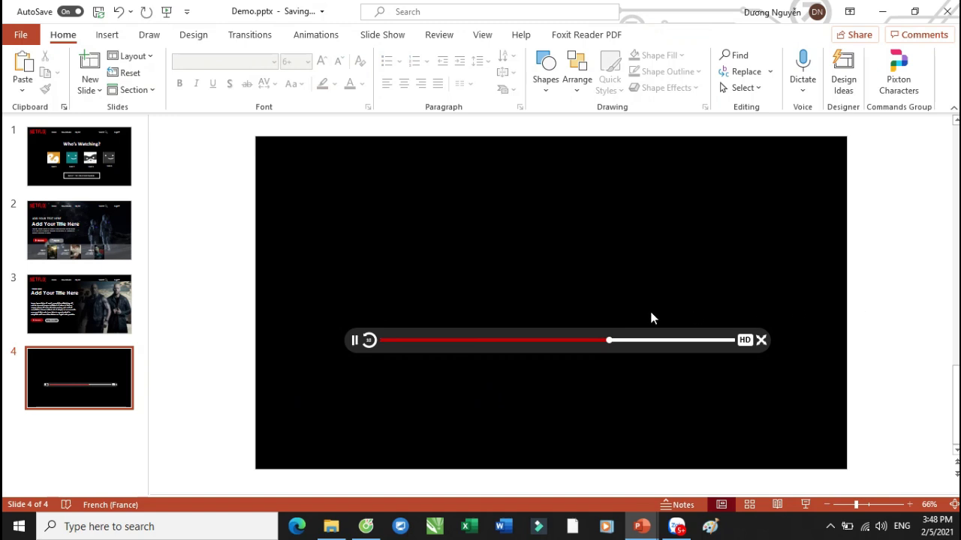
Browse the Netlix bằng PPT reference deck's point boxes, then switch back to Demo.pptx
mouse_move(654, 519)
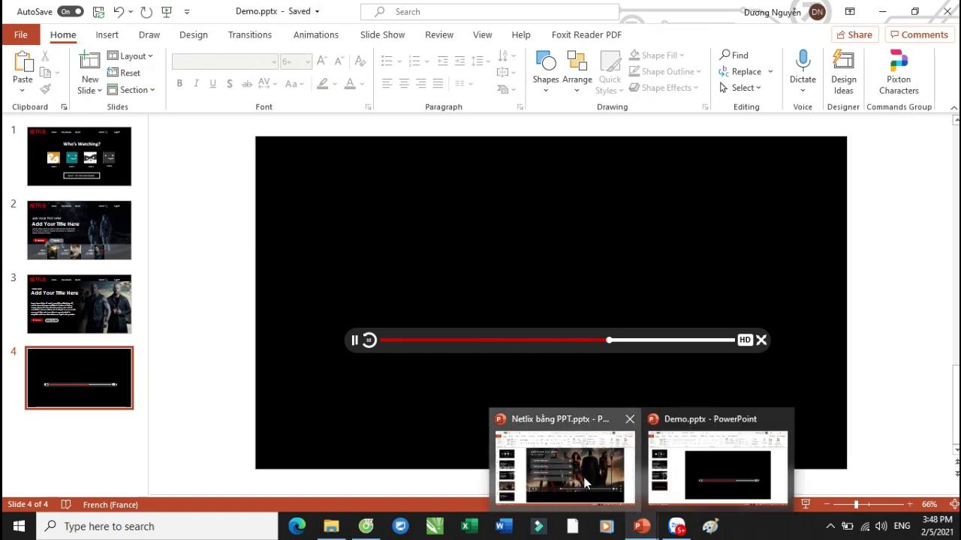
click(563, 450)
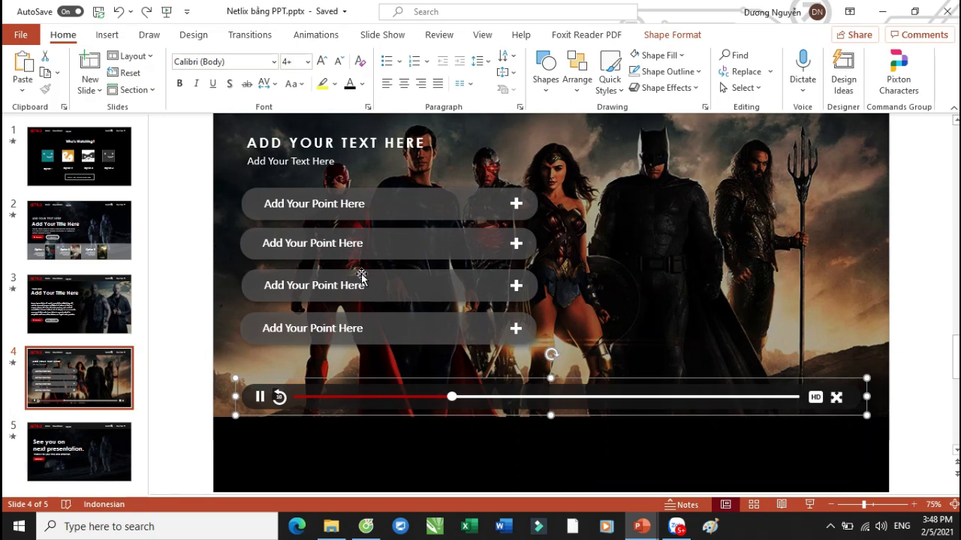
scroll(450, 306, down, 2)
scroll(448, 304, up, 2)
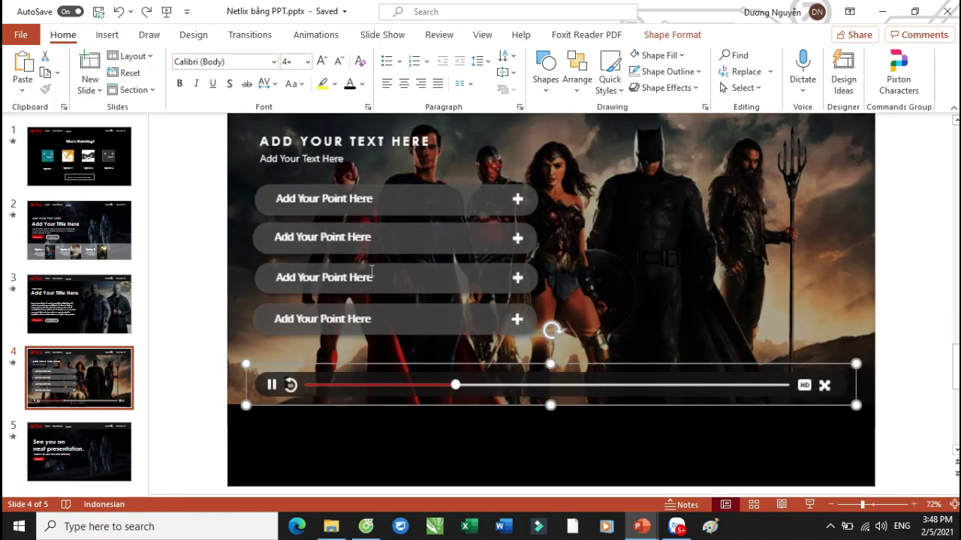
click(278, 199)
drag(276, 200, 372, 200)
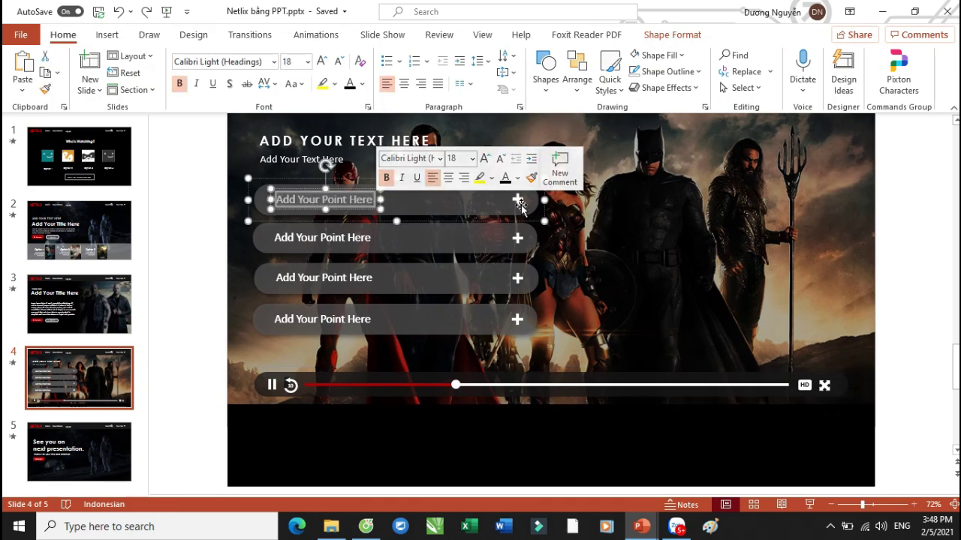
scroll(577, 297, down, 2)
scroll(672, 242, up, 2)
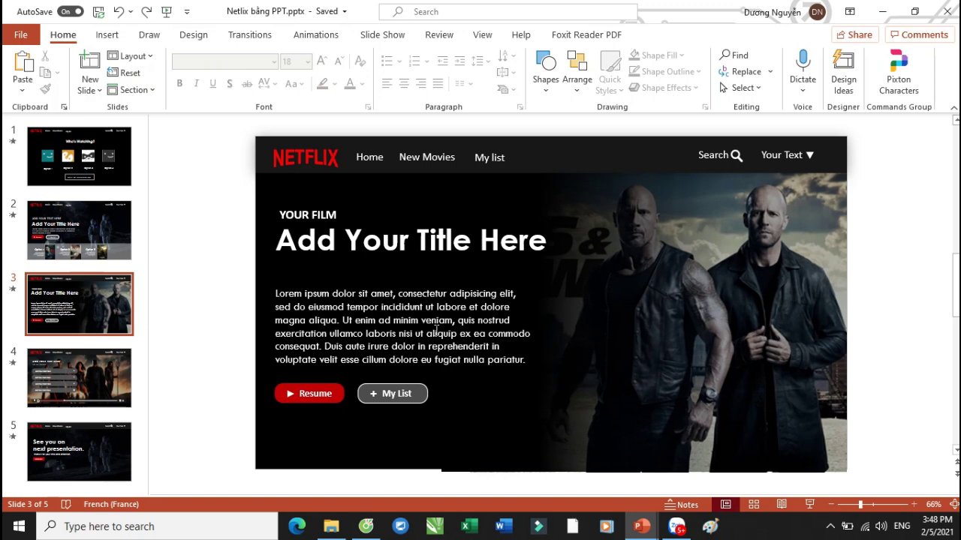
mouse_move(641, 529)
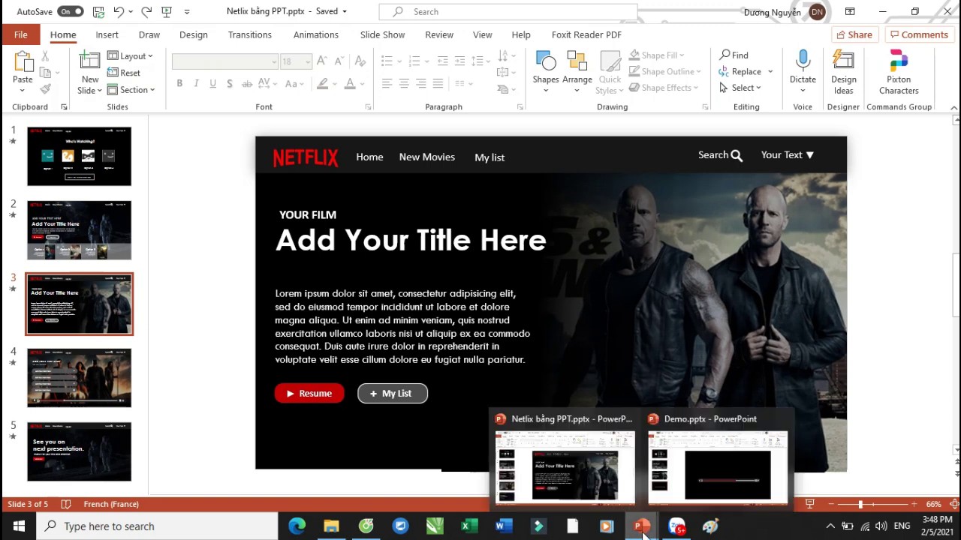
click(675, 484)
On slide 1, give the NETFLIX logo a Fly In animation from the right
click(93, 170)
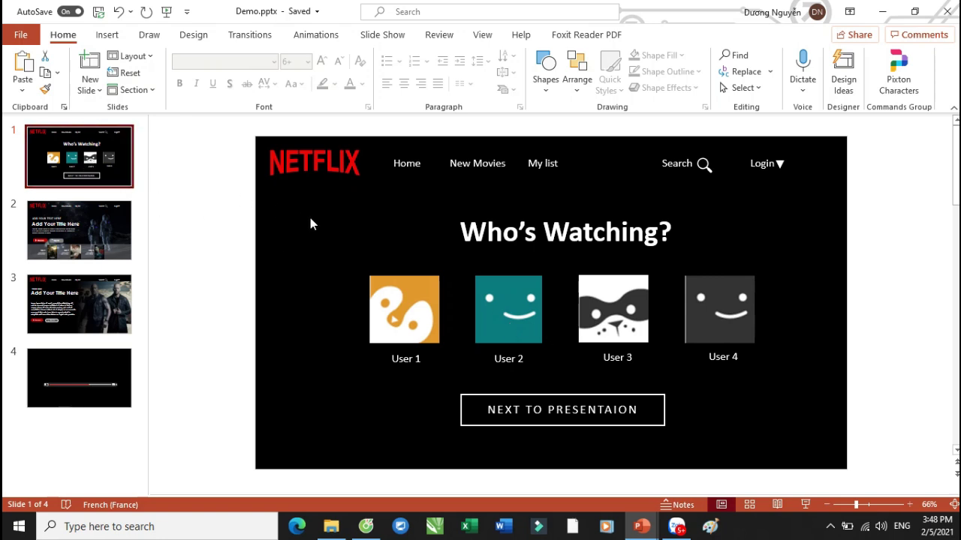
scroll(331, 221, up, 1)
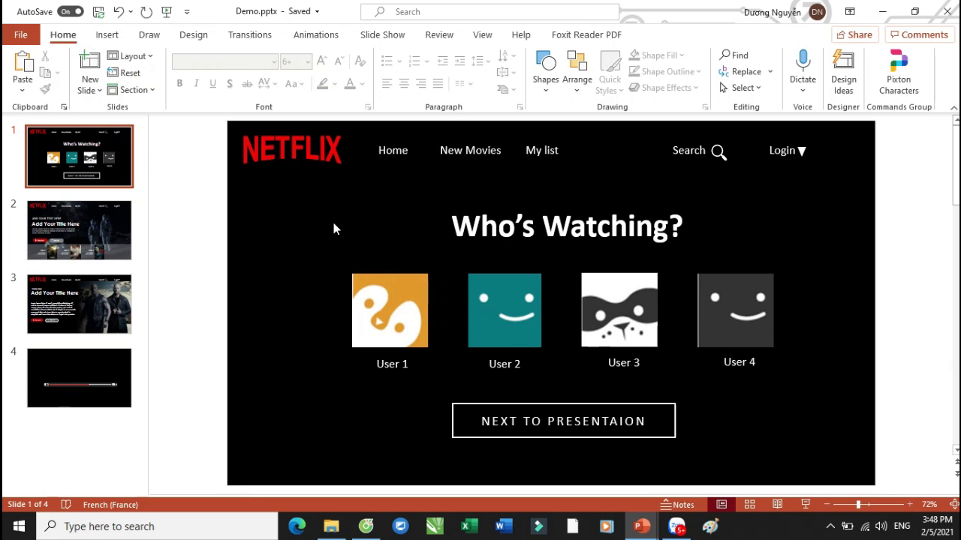
click(307, 141)
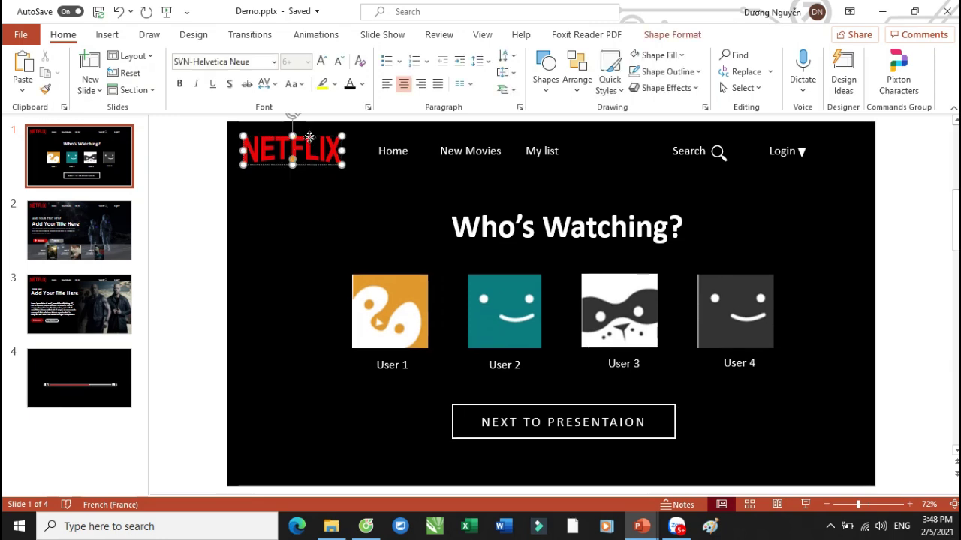
click(312, 36)
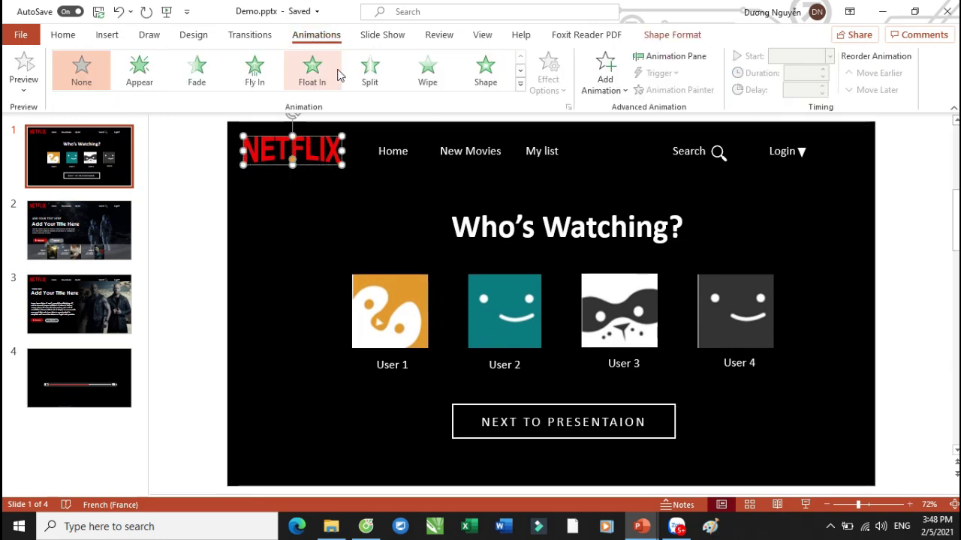
click(262, 71)
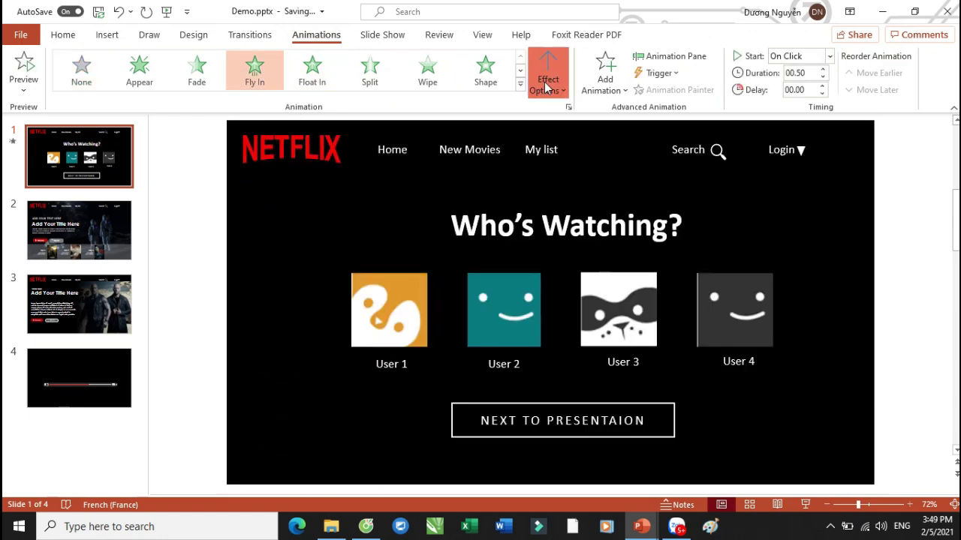
click(548, 75)
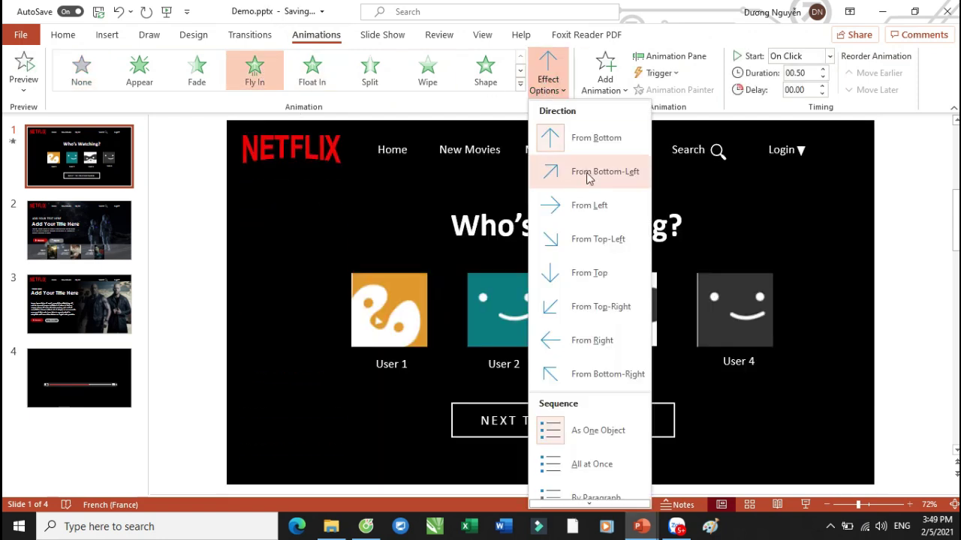
click(605, 341)
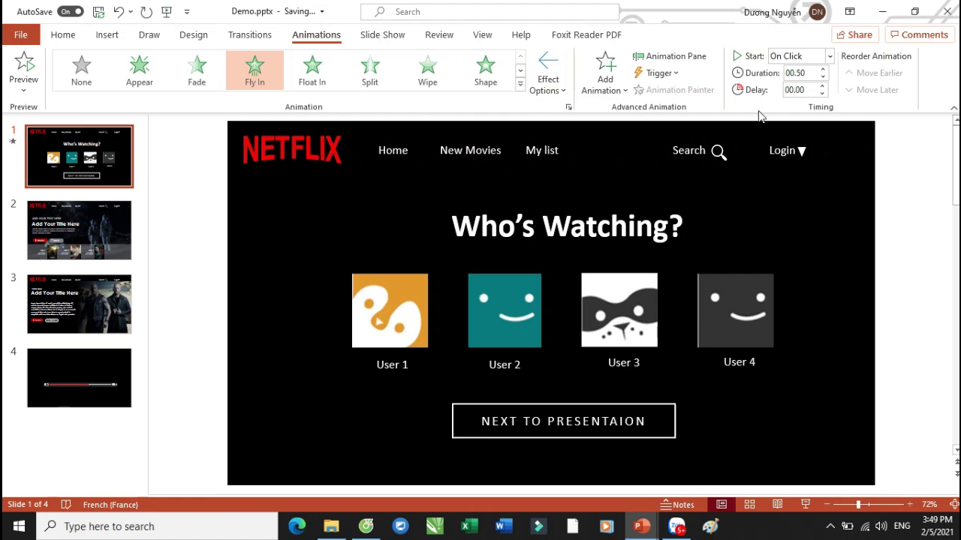
Set the logo animation to start With Previous and last 1.25 seconds
click(831, 55)
click(803, 86)
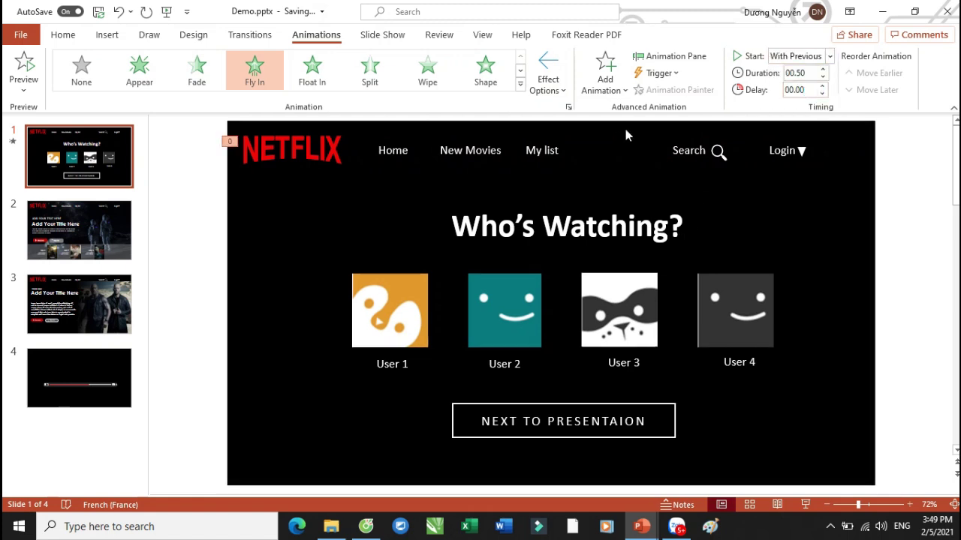
click(671, 56)
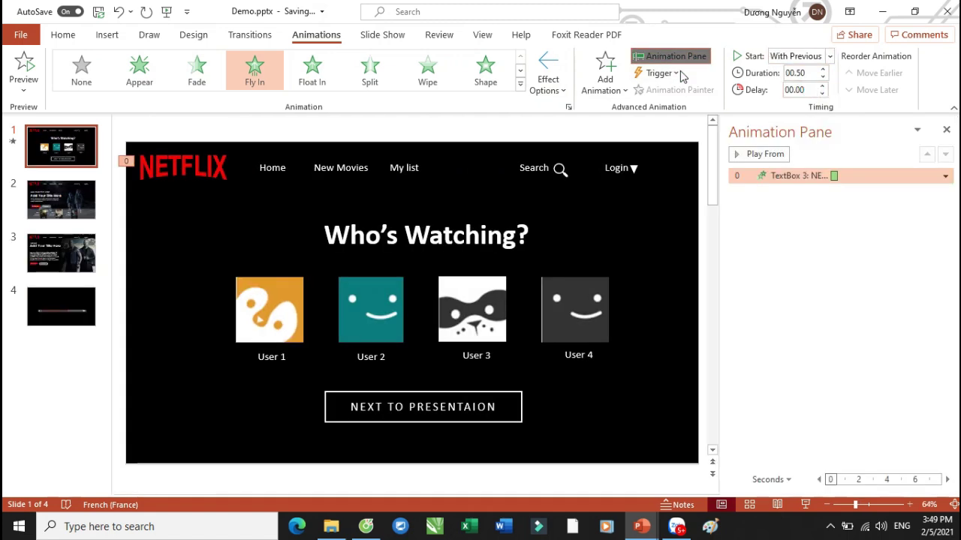
double_click(798, 176)
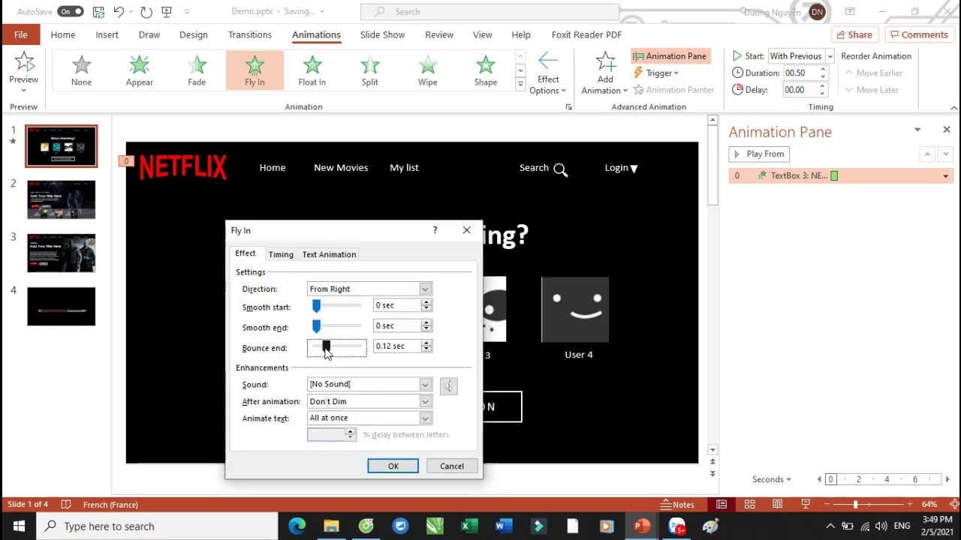
click(393, 466)
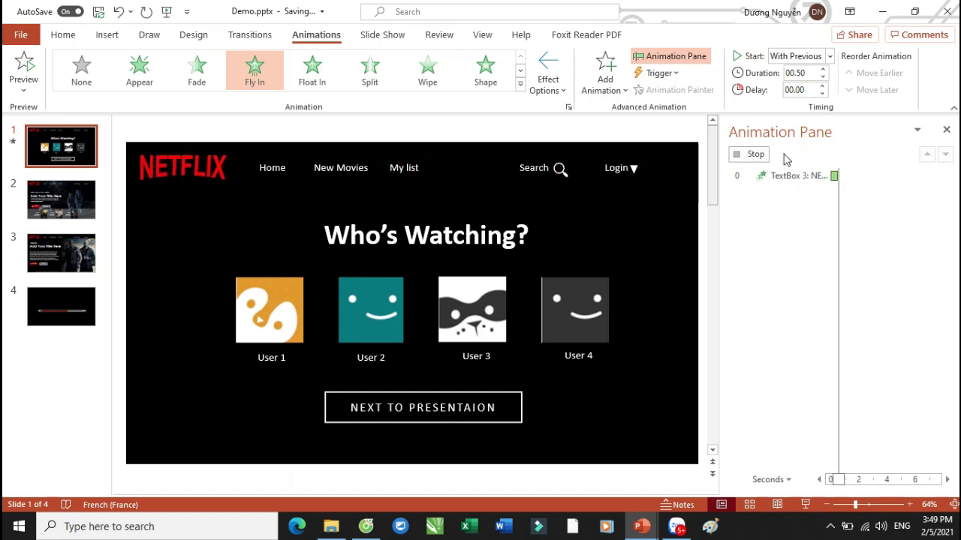
click(823, 70)
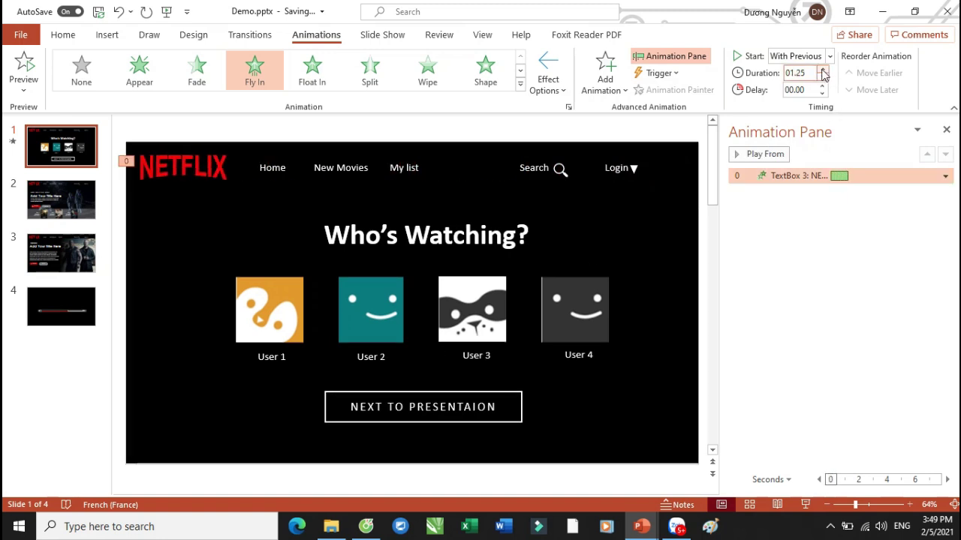
Copy the logo's fly-in animation onto Home with Animation Painter
click(224, 171)
click(672, 90)
click(288, 174)
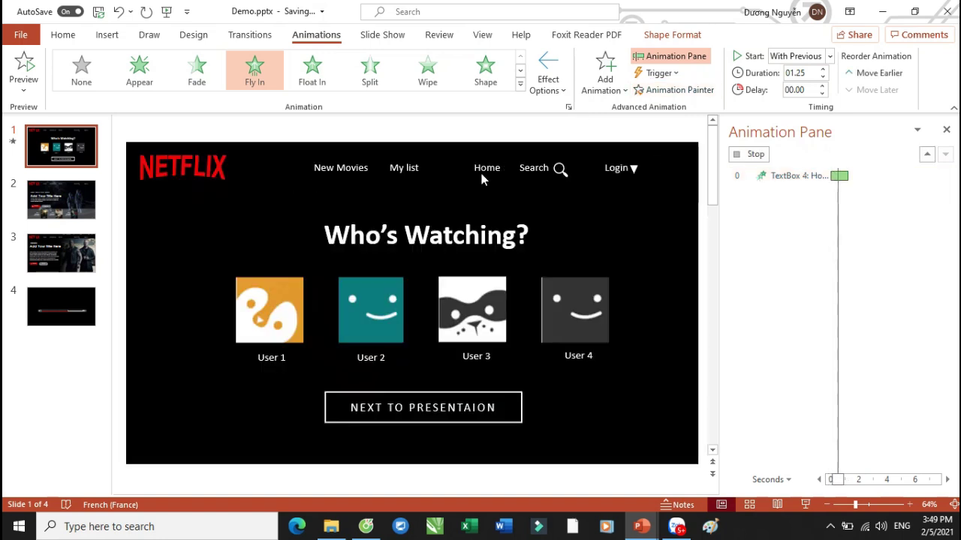
Paint the fly-in animation onto New Movies and My list, undoing the Search attempt
click(353, 172)
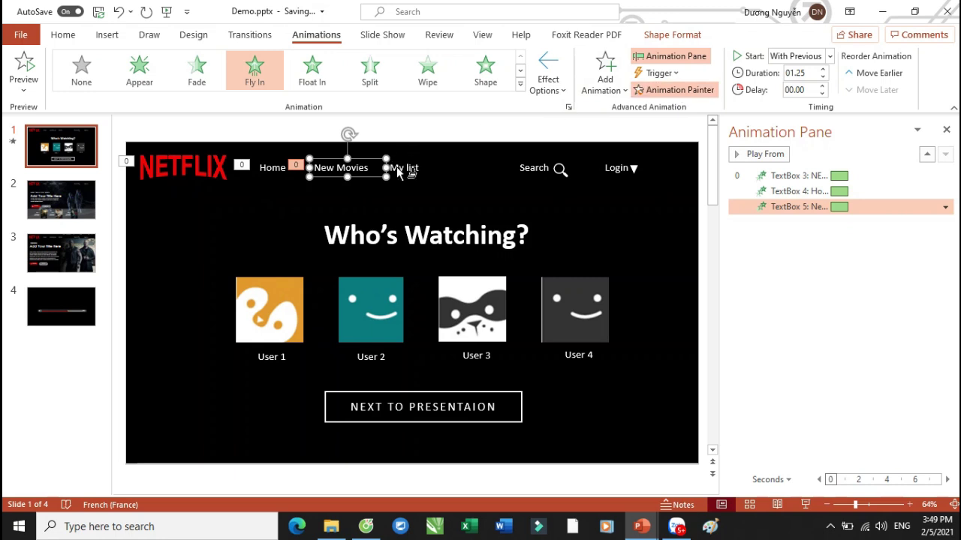
click(402, 169)
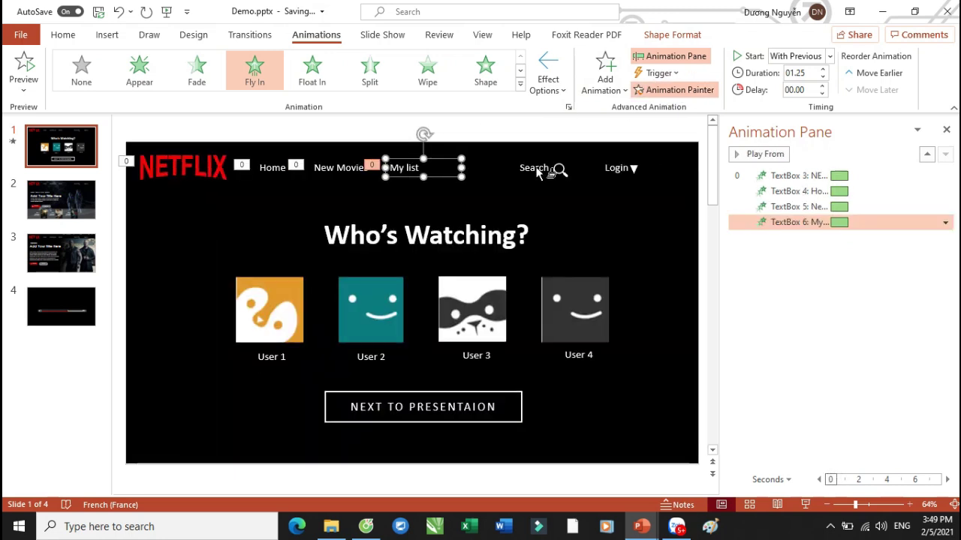
click(537, 170)
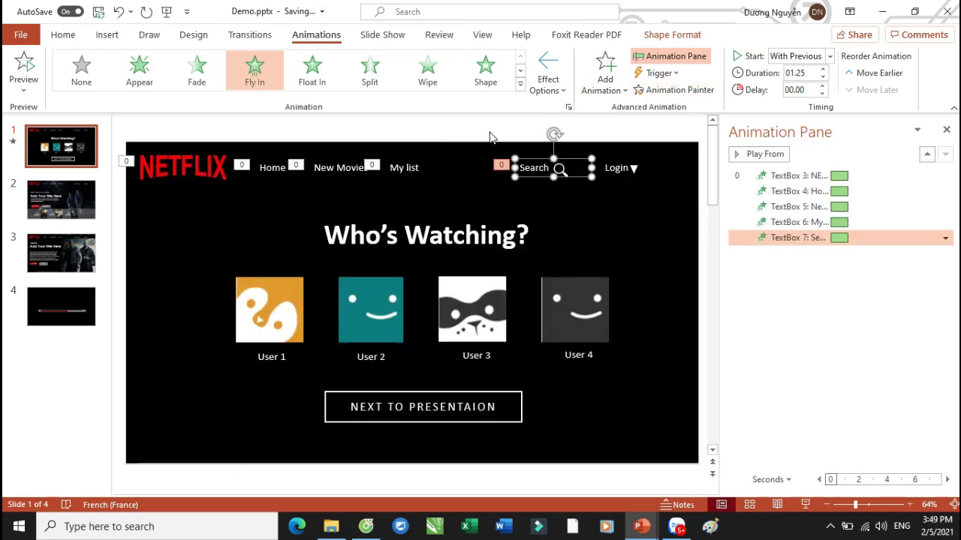
click(561, 180)
key(ctrl+z)
Group the Login text and its triangle together with Ctrl+G
drag(590, 120, 667, 206)
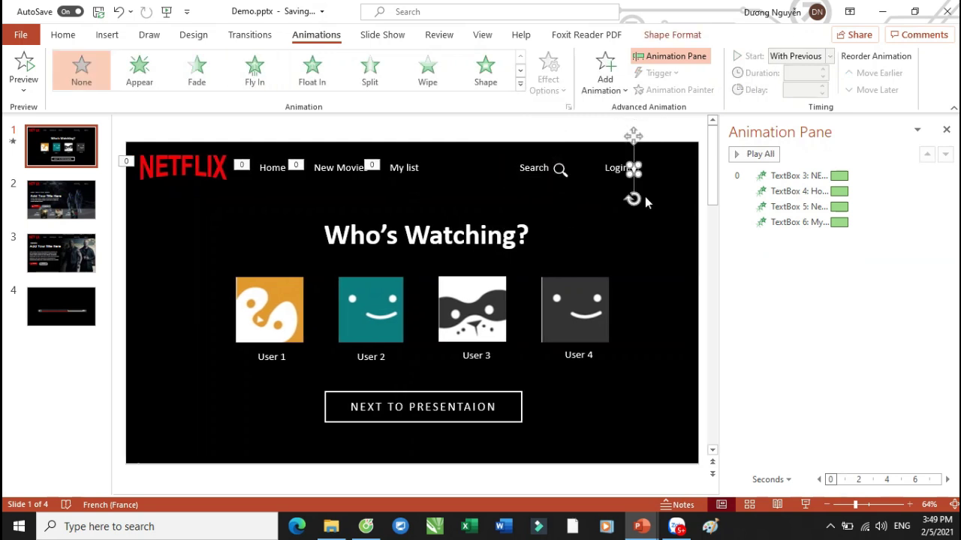
shift+click(614, 168)
key(ctrl+g)
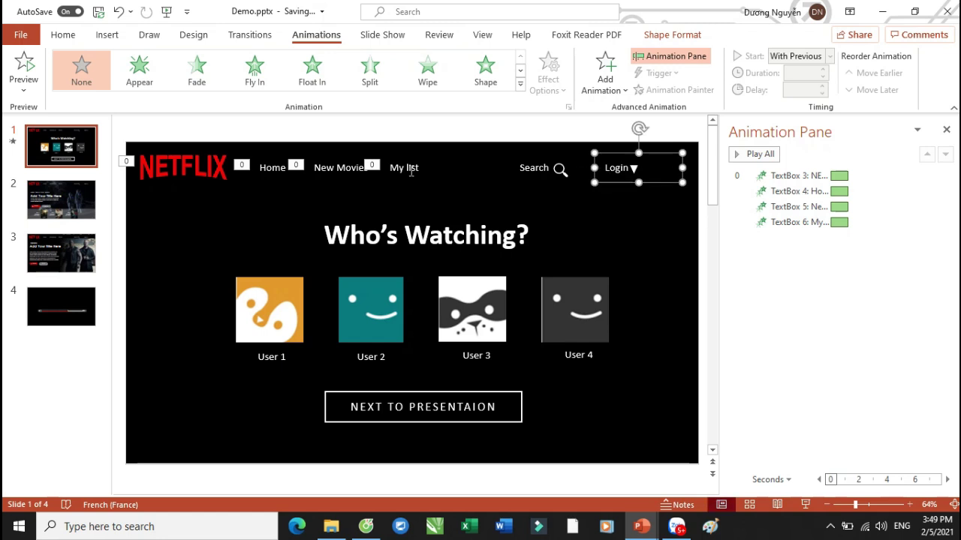
Copy My list's fly-in animation onto the Search group and the Login group
click(412, 173)
click(688, 91)
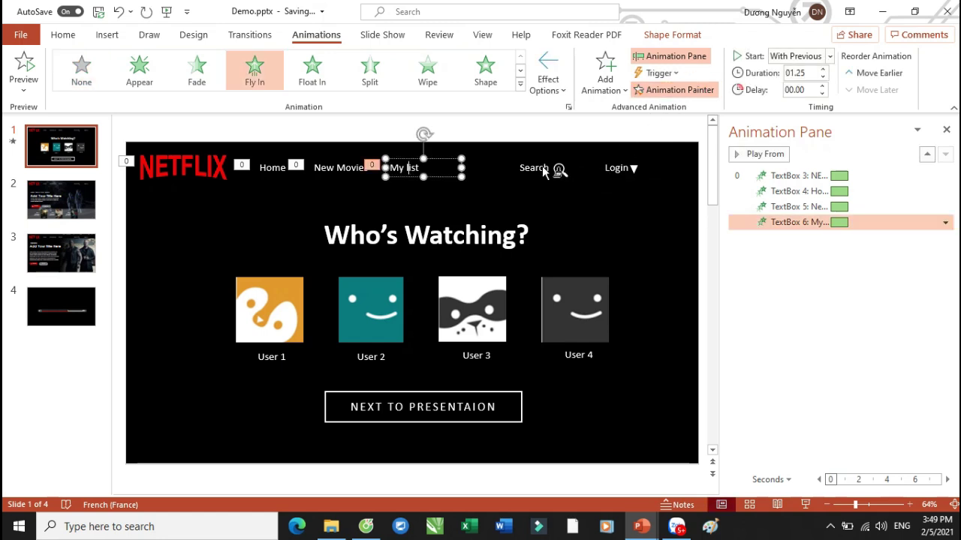
click(543, 171)
click(678, 90)
click(620, 172)
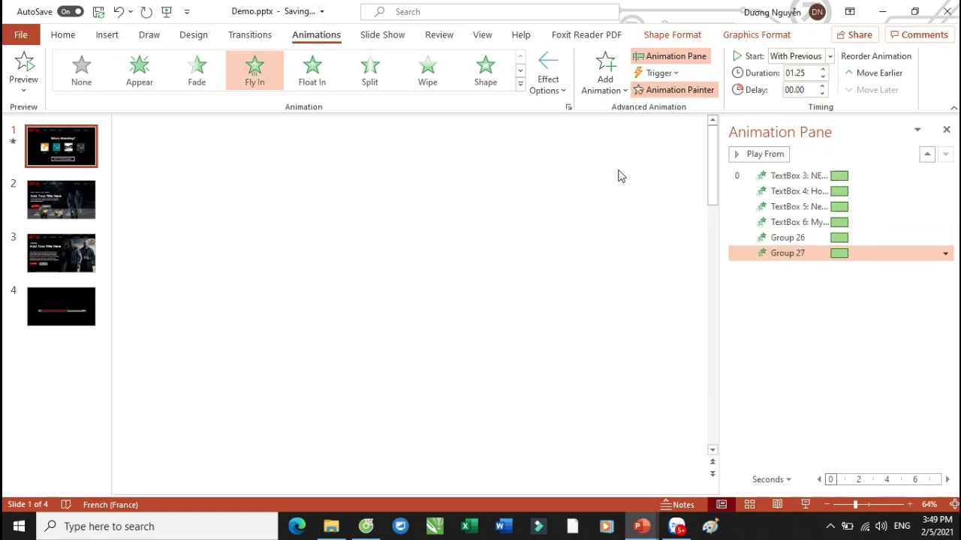
Preview slide 1's animations in a slide show, then exit
key(F5)
key(space)
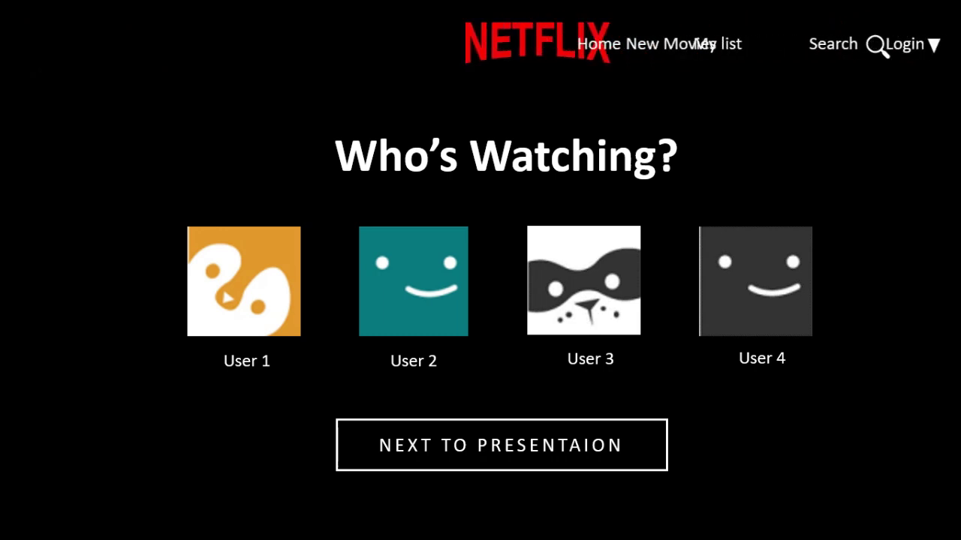
key(Escape)
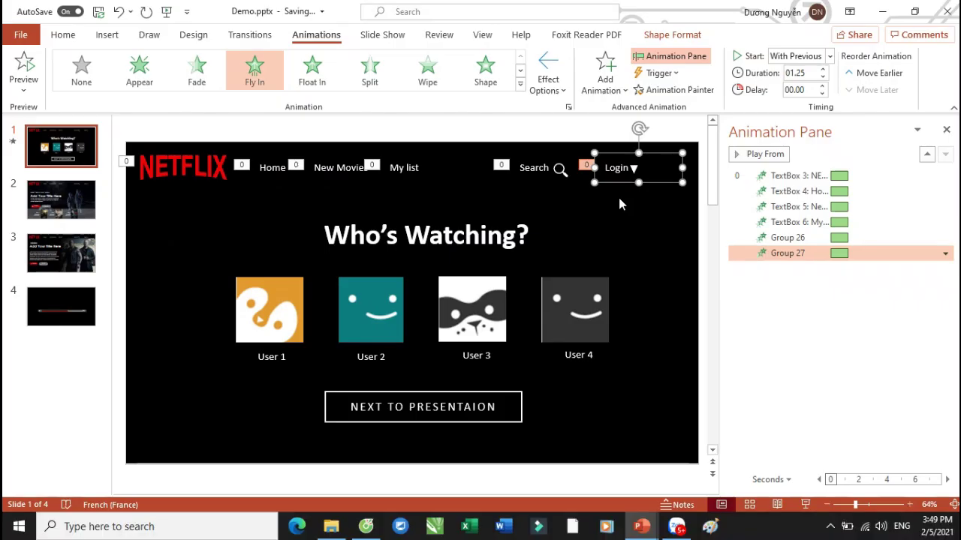
Give the Home, New Movies and My list fly-ins staggered delays in the Animation Pane
click(797, 194)
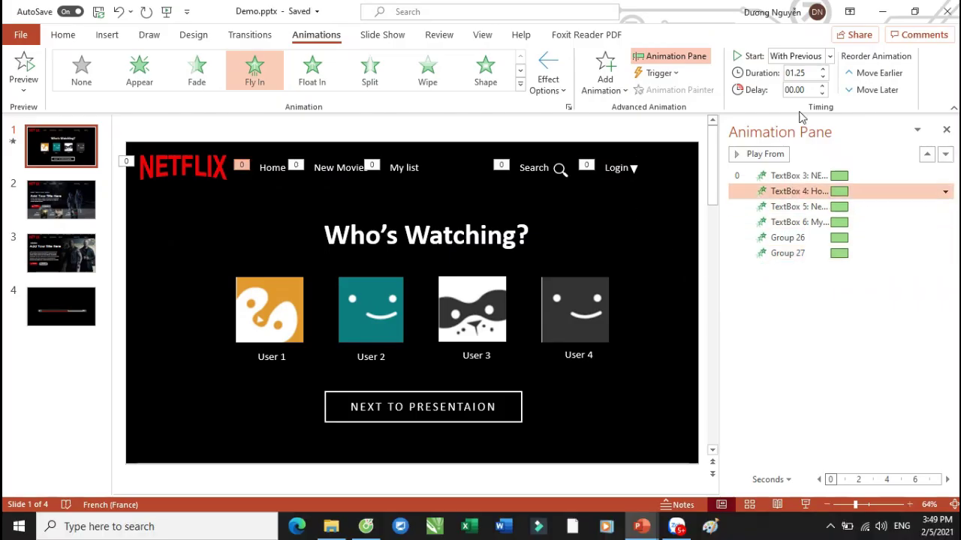
double_click(801, 91)
click(797, 206)
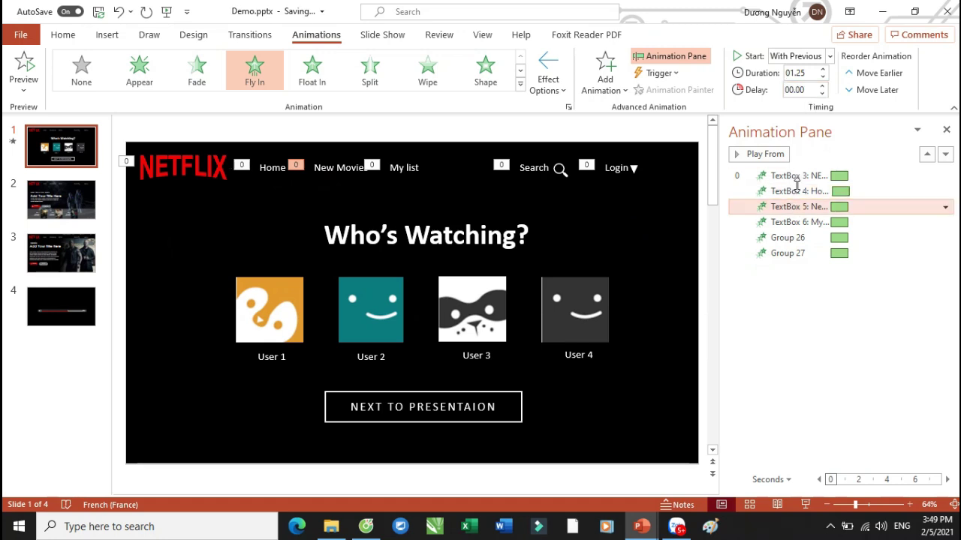
click(803, 90)
key(Return)
click(784, 222)
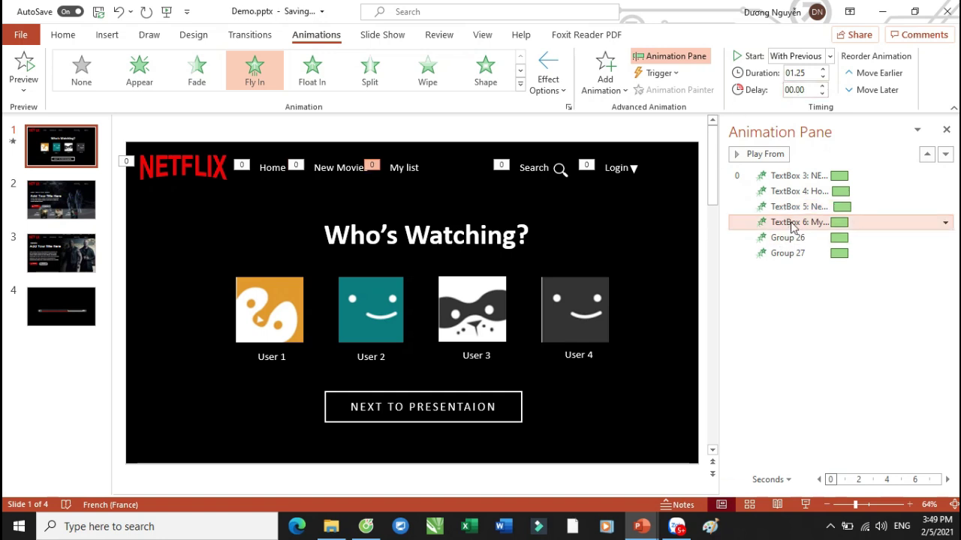
click(803, 90)
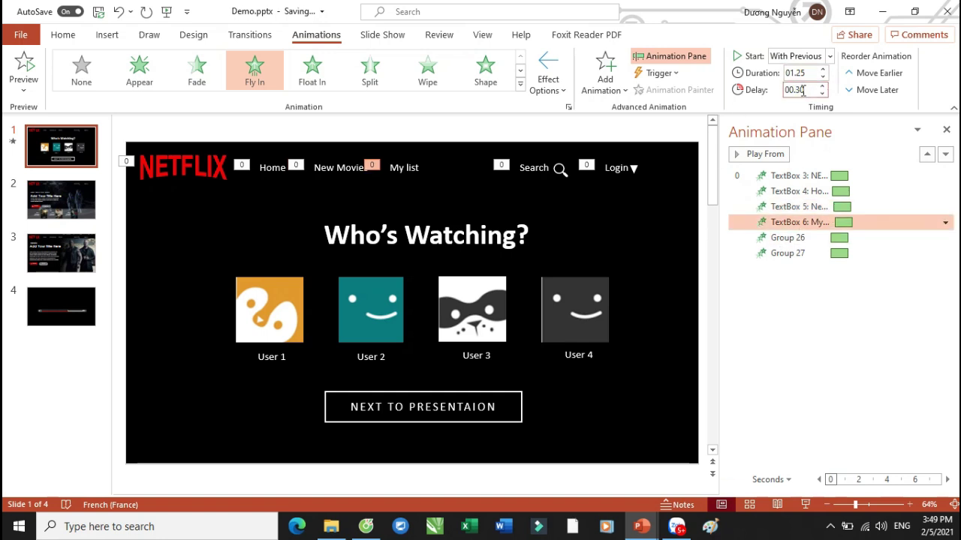
Set delays for the Search and Login animations, with Login at 0.50 seconds
click(814, 237)
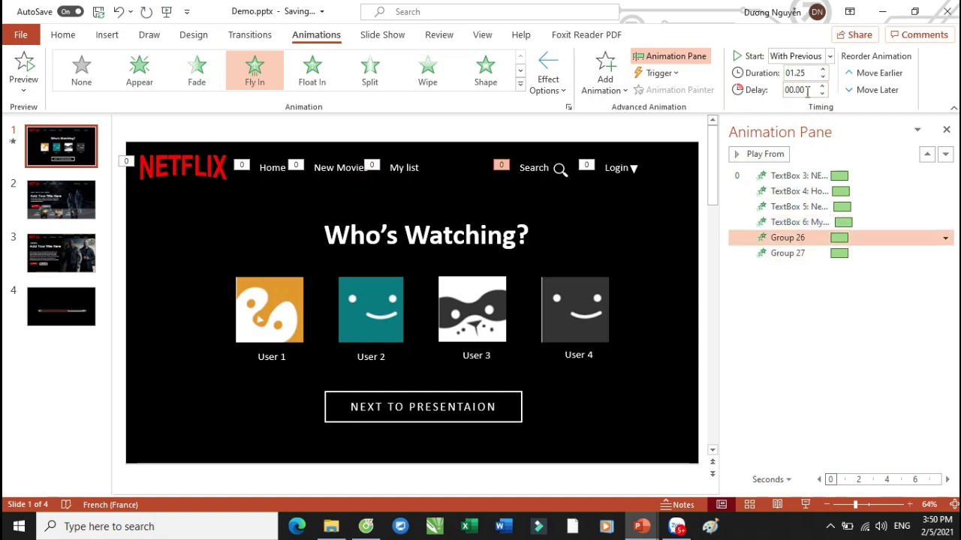
click(802, 90)
click(788, 253)
click(800, 88)
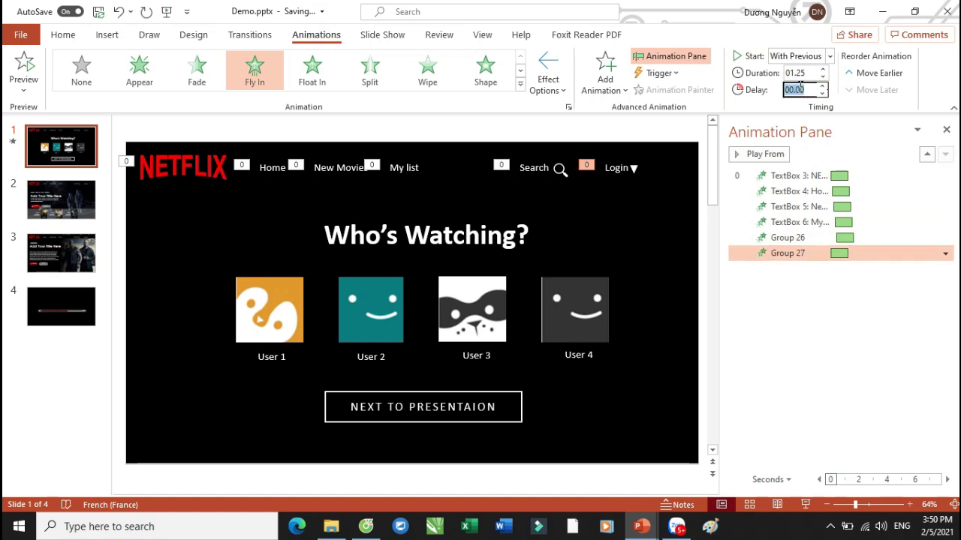
key(Return)
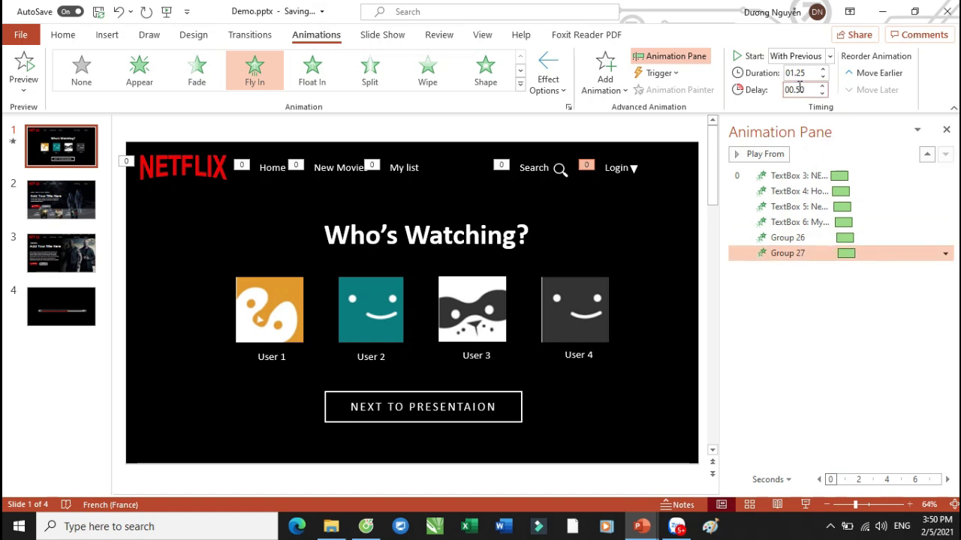
Preview the staggered navigation animations in a slide show and exit
click(830, 526)
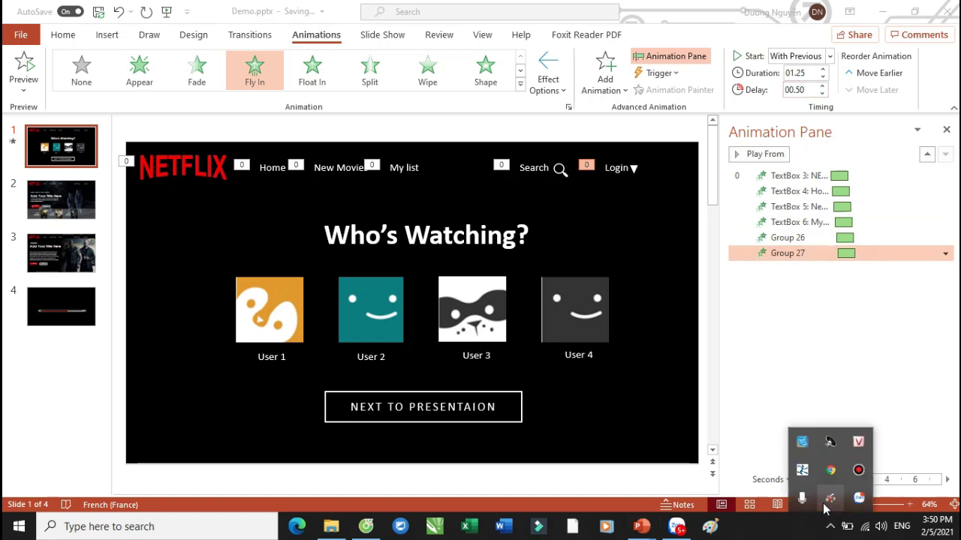
click(835, 497)
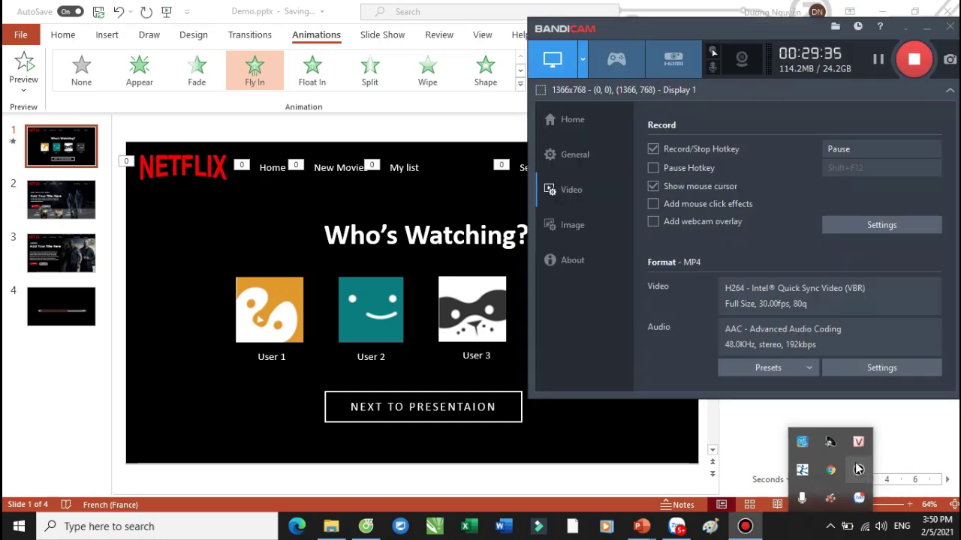
click(298, 133)
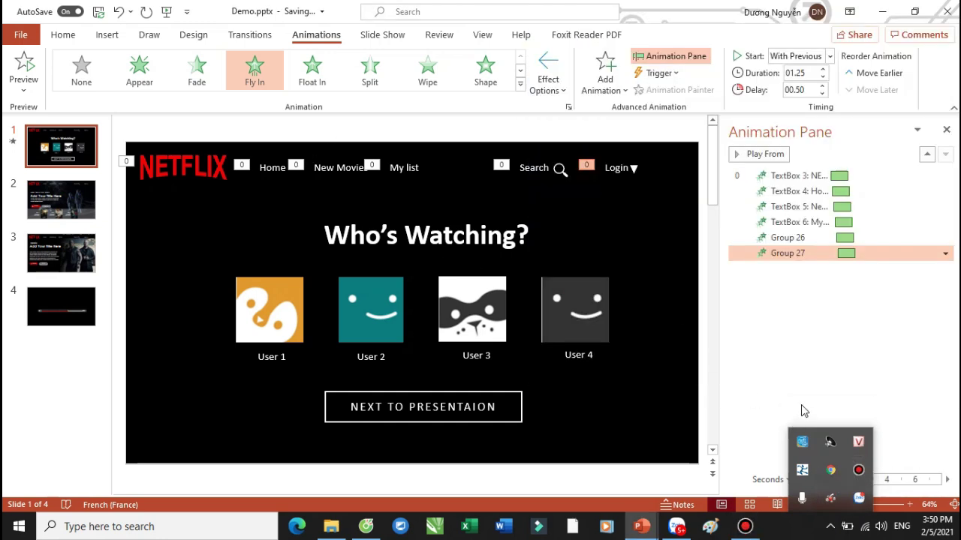
key(F5)
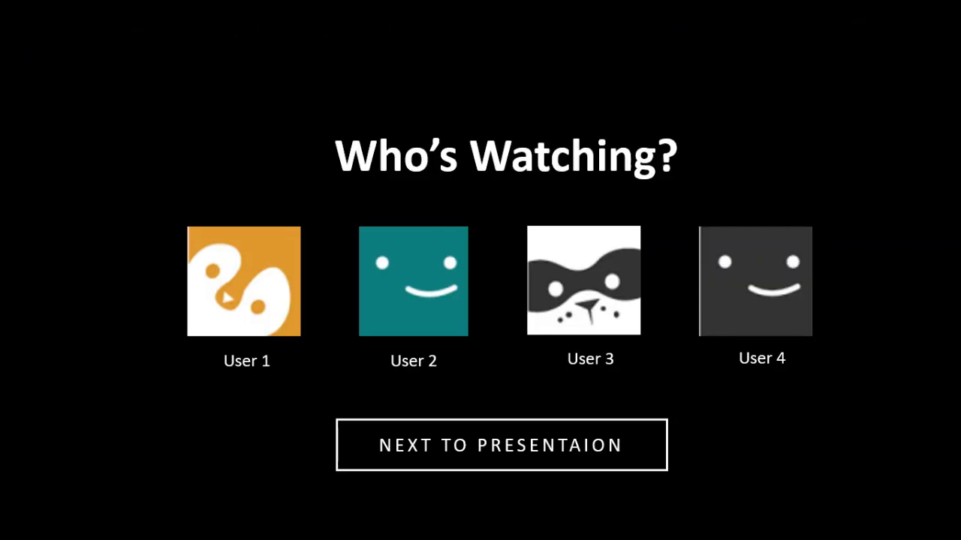
key(Escape)
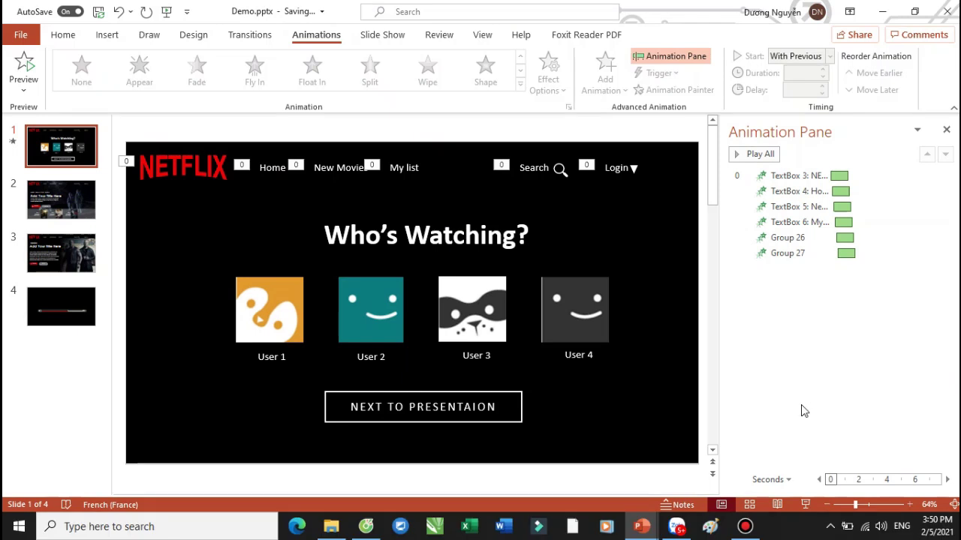
Apply a From Left Wipe to 'Who's Watching?', starting With Previous after 1.75 s
click(396, 238)
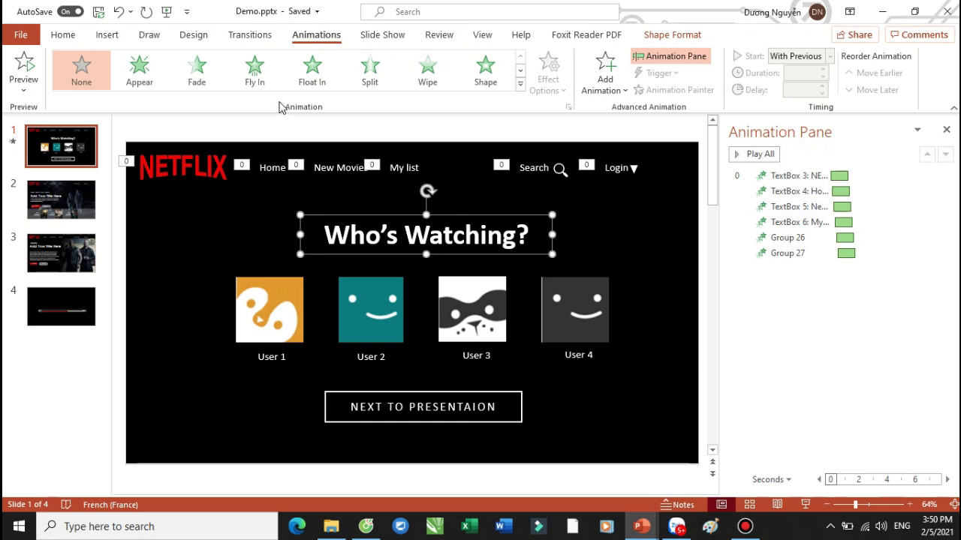
click(426, 71)
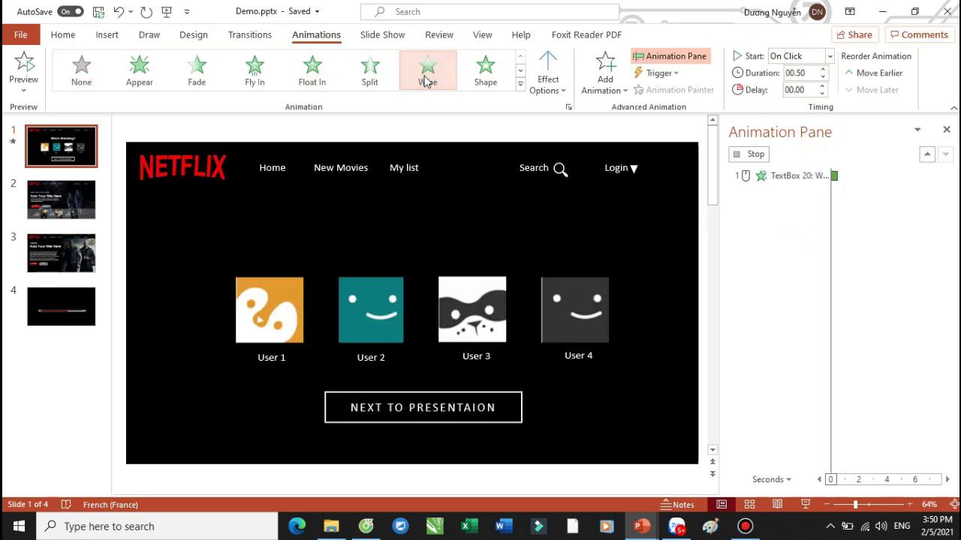
click(566, 86)
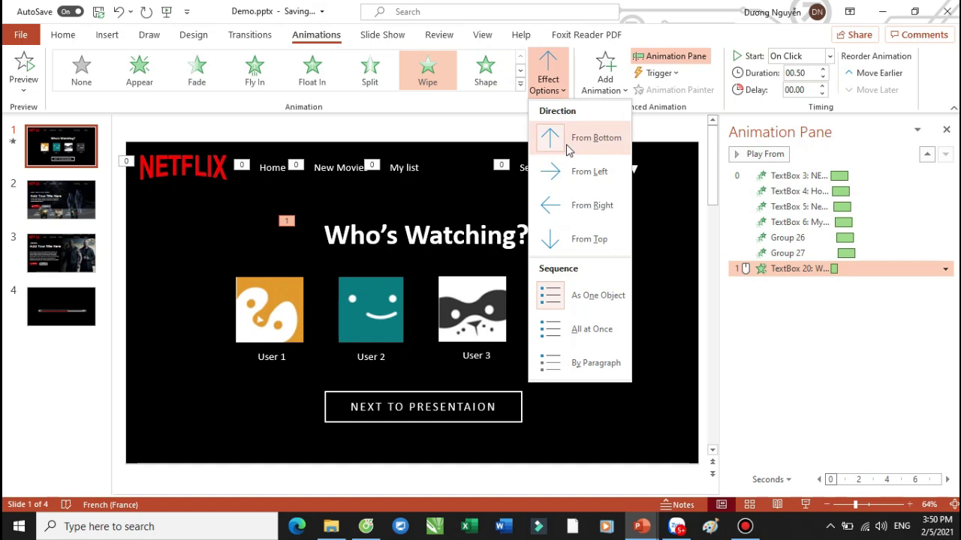
click(583, 171)
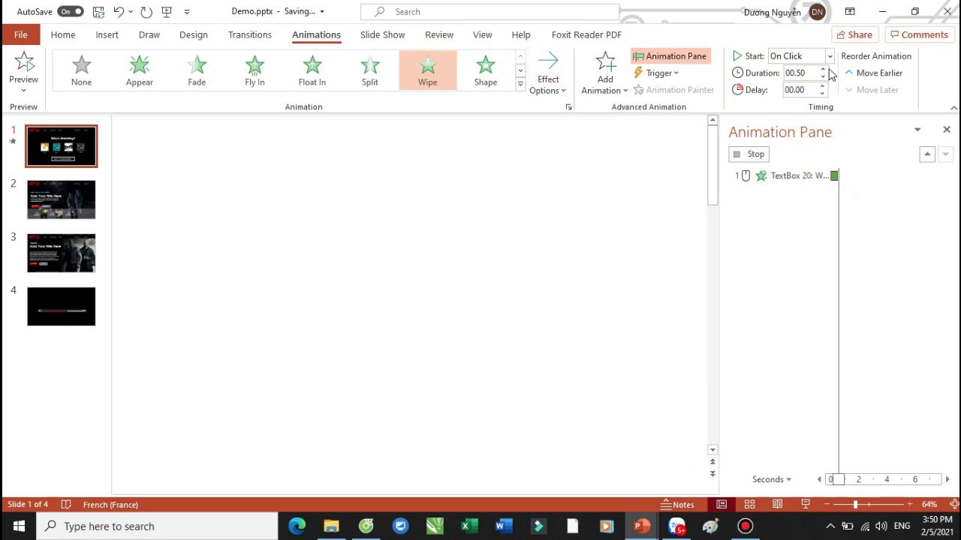
click(830, 56)
click(803, 89)
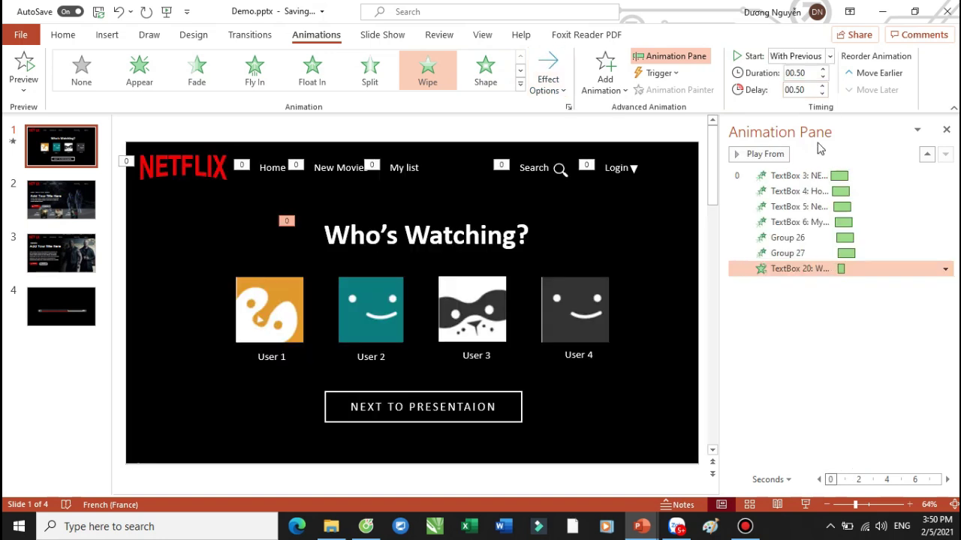
click(822, 86)
click(822, 86)
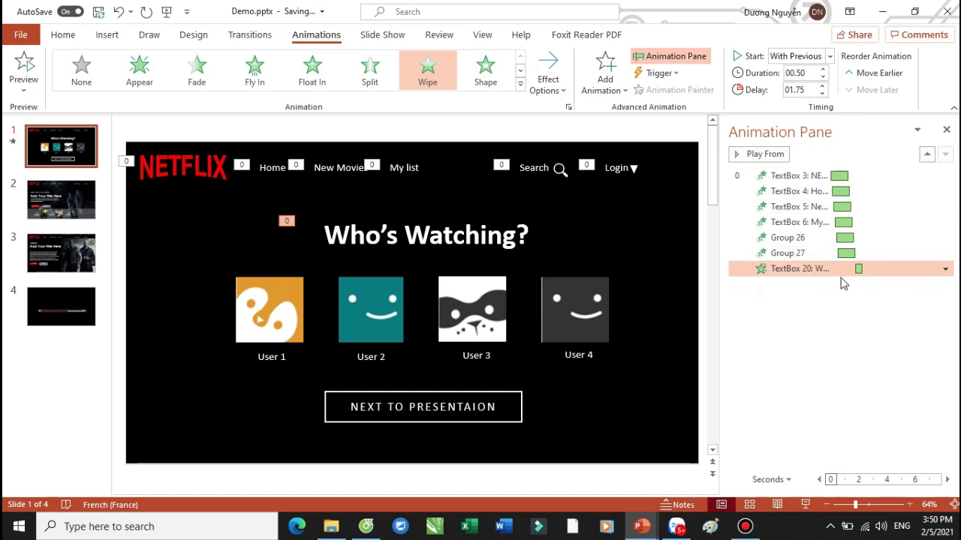
click(246, 315)
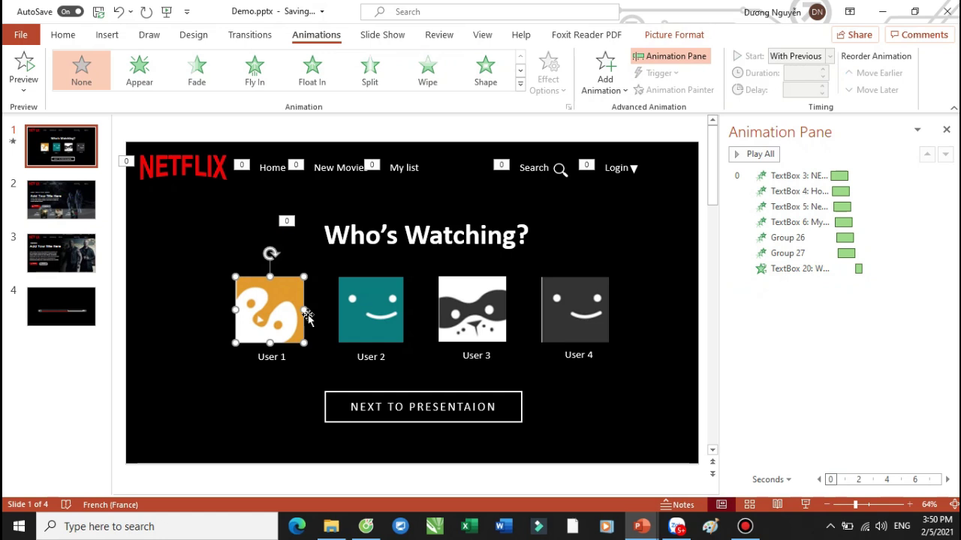
Give User 1 a From Right Fly In, With Previous, 2.25 s delay and 0.16 s bounce end
click(260, 87)
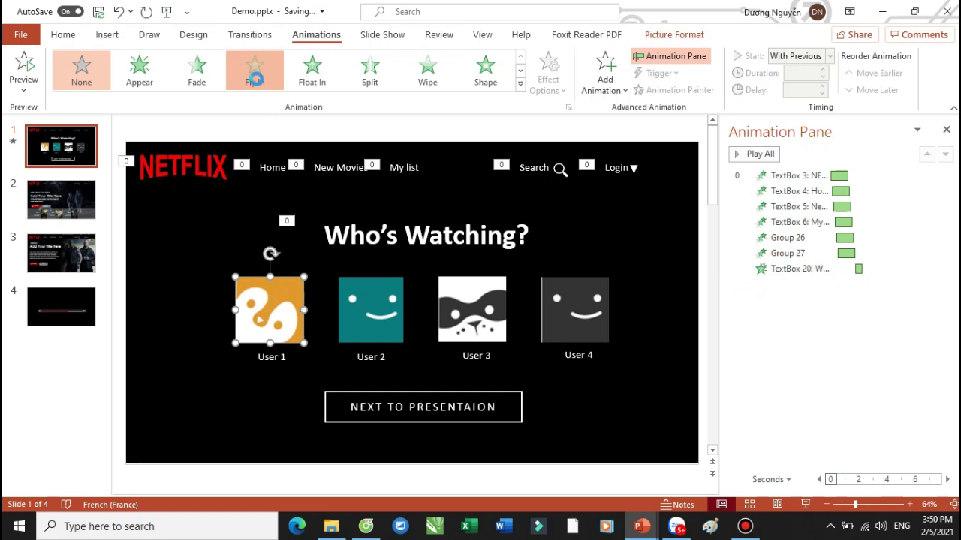
click(548, 76)
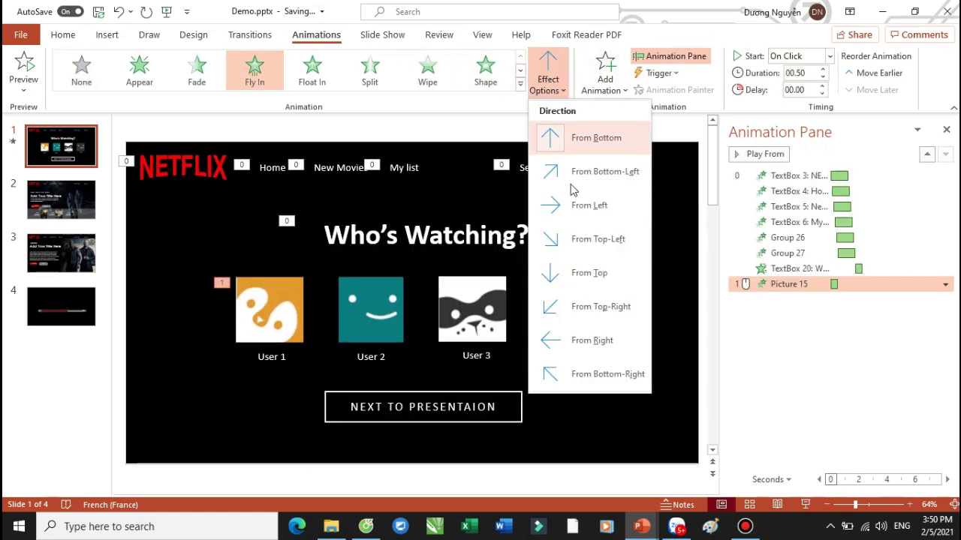
click(592, 341)
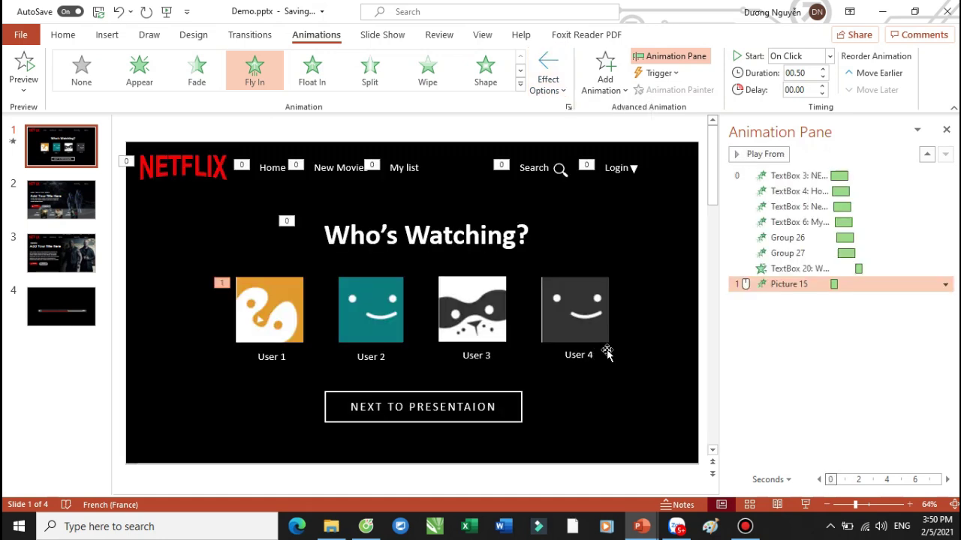
click(799, 56)
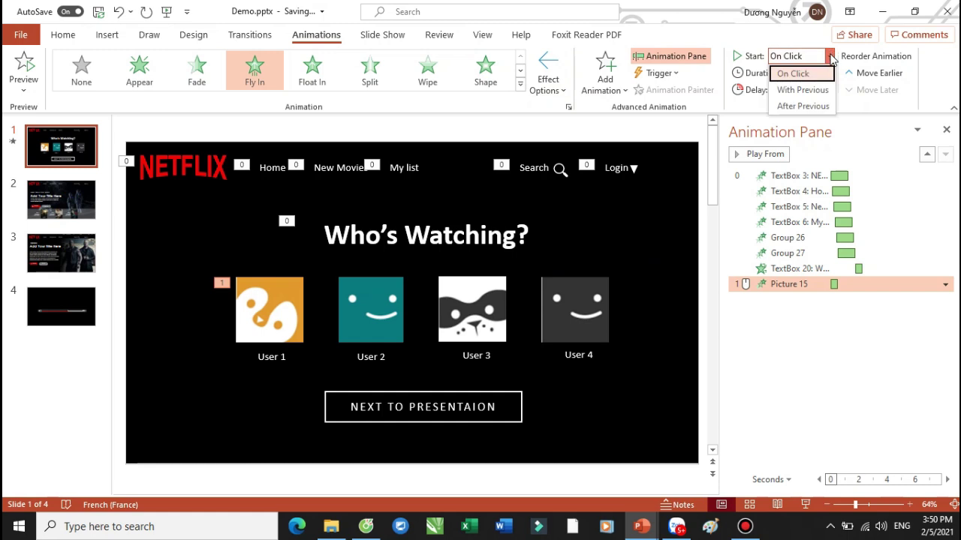
click(798, 88)
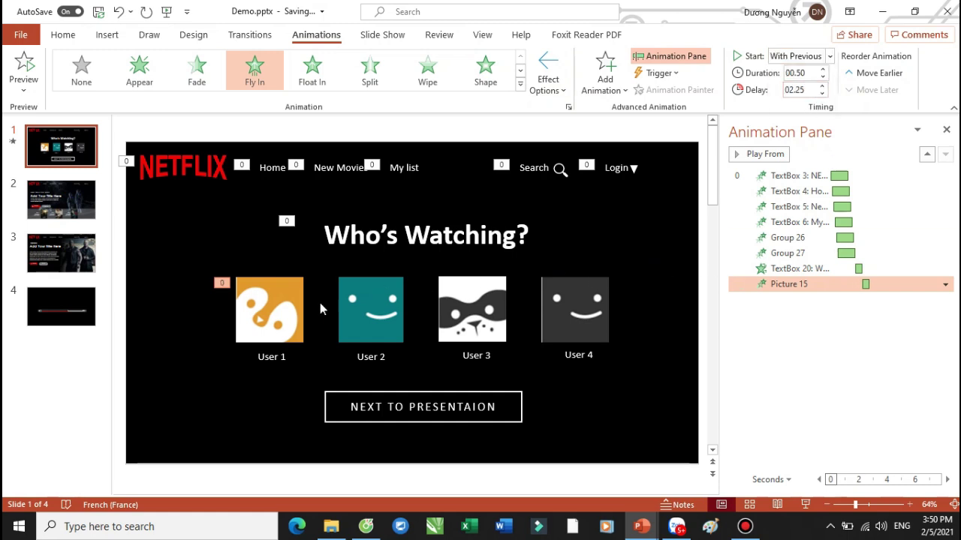
double_click(787, 283)
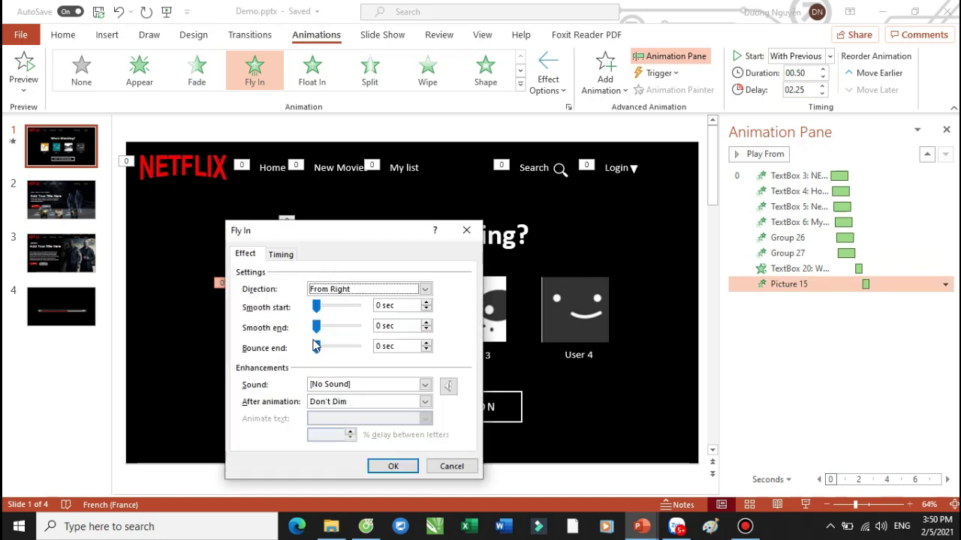
drag(319, 349, 334, 349)
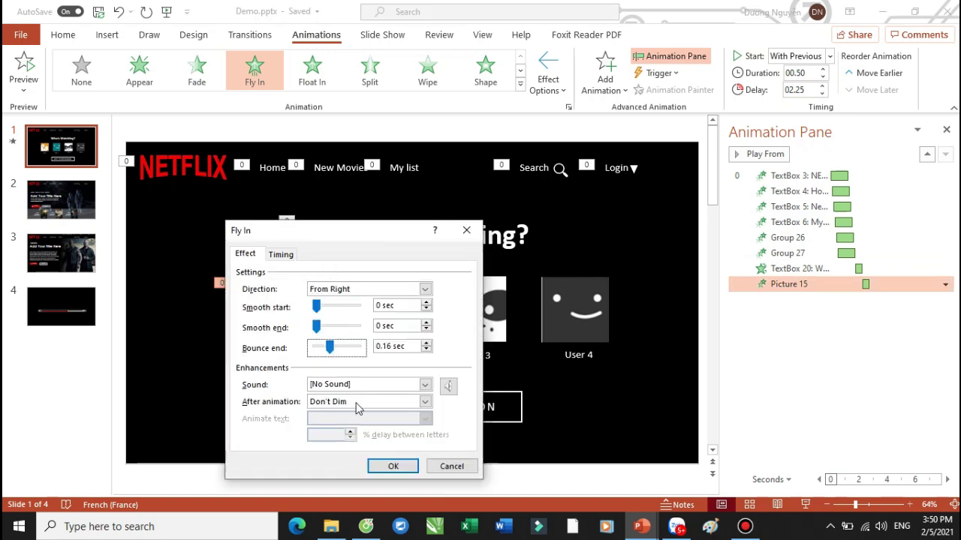
click(392, 466)
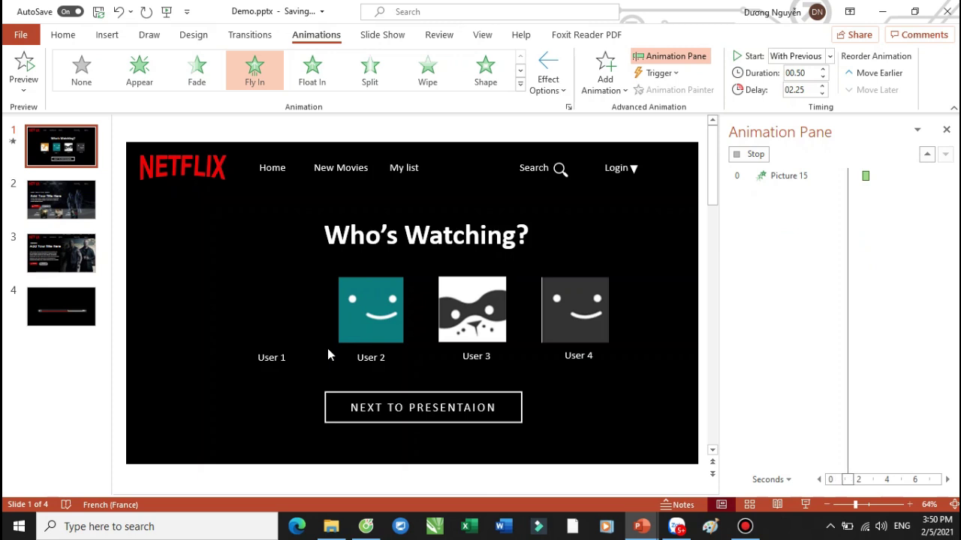
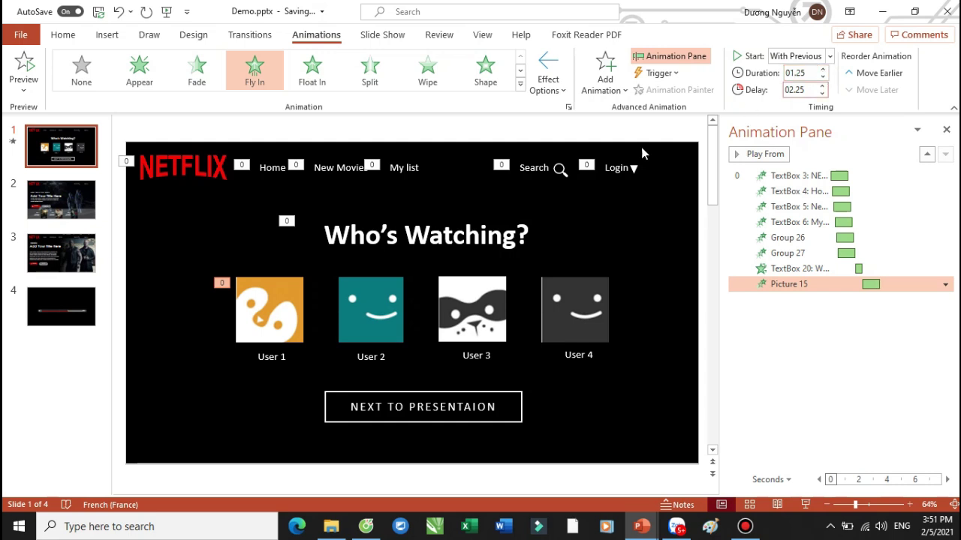
Copy User 1's Fly In animation onto the User 2, 3 and 4 pictures and preview the show
click(274, 314)
click(674, 89)
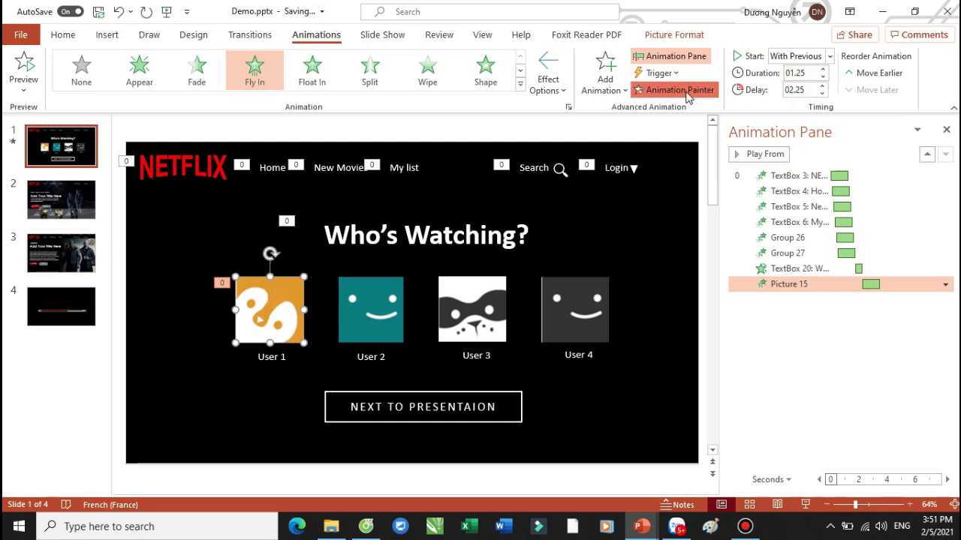
click(394, 307)
click(675, 89)
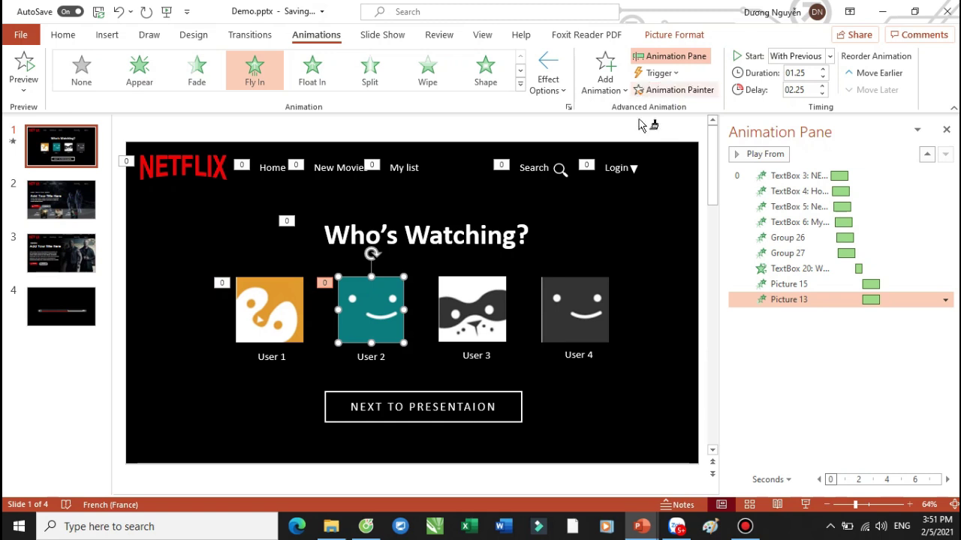
click(494, 310)
click(695, 91)
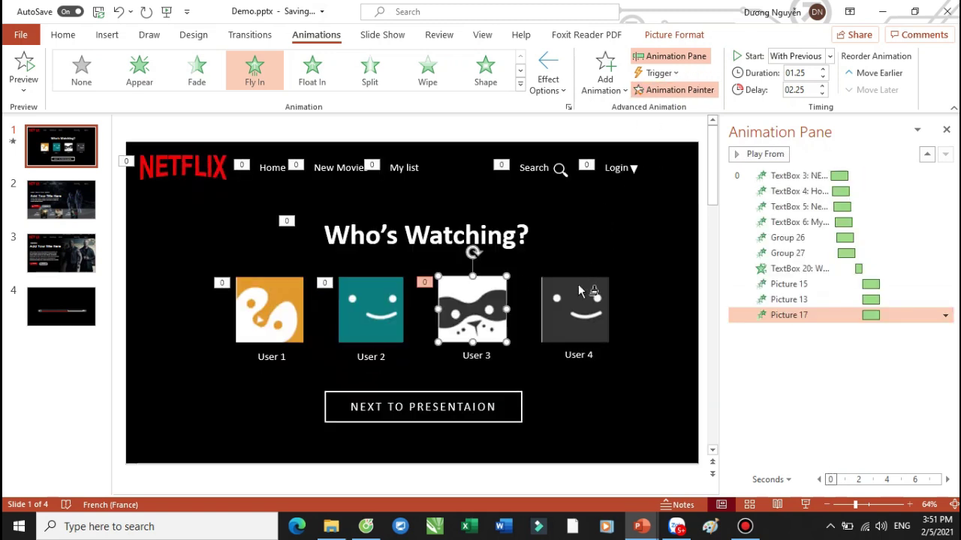
click(572, 300)
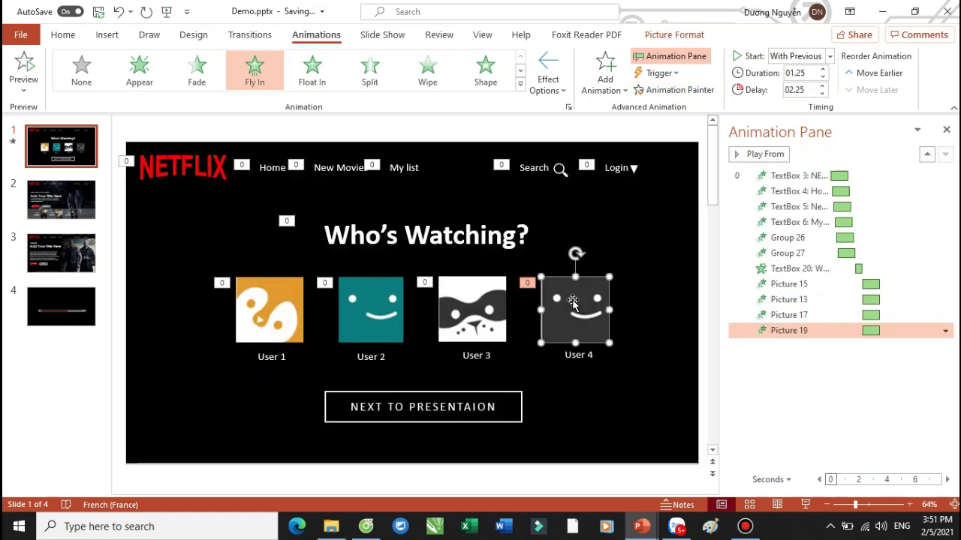
key(F5)
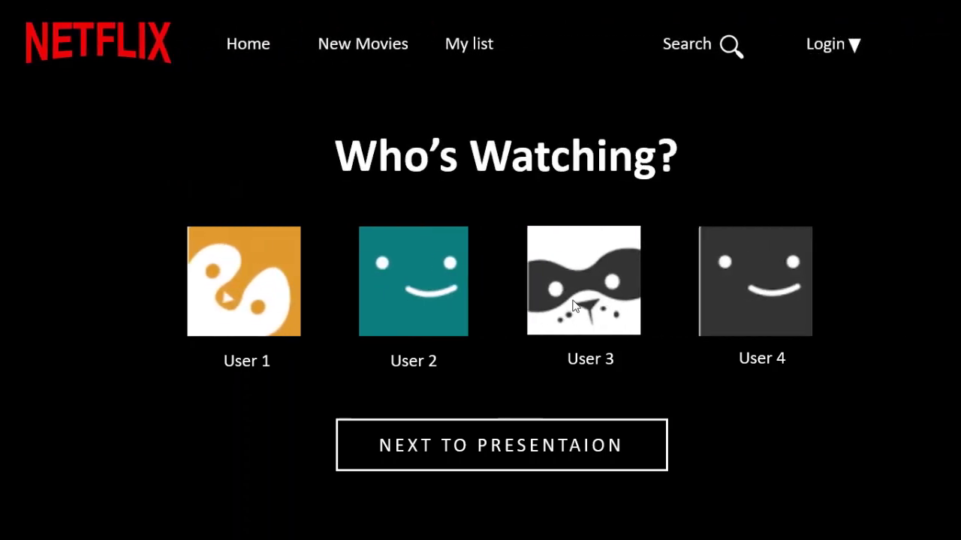
key(Escape)
Set the delays for Users 2–4 (Pictures 13, 17, 19) to 02.35, 02.45 and 02.55
click(362, 316)
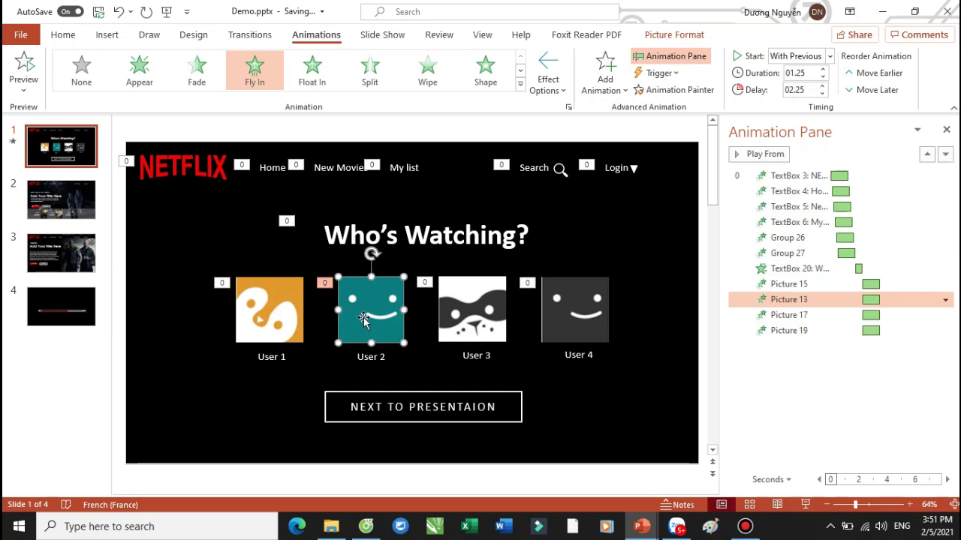
double_click(799, 90)
text(02.35)
key(Return)
click(788, 315)
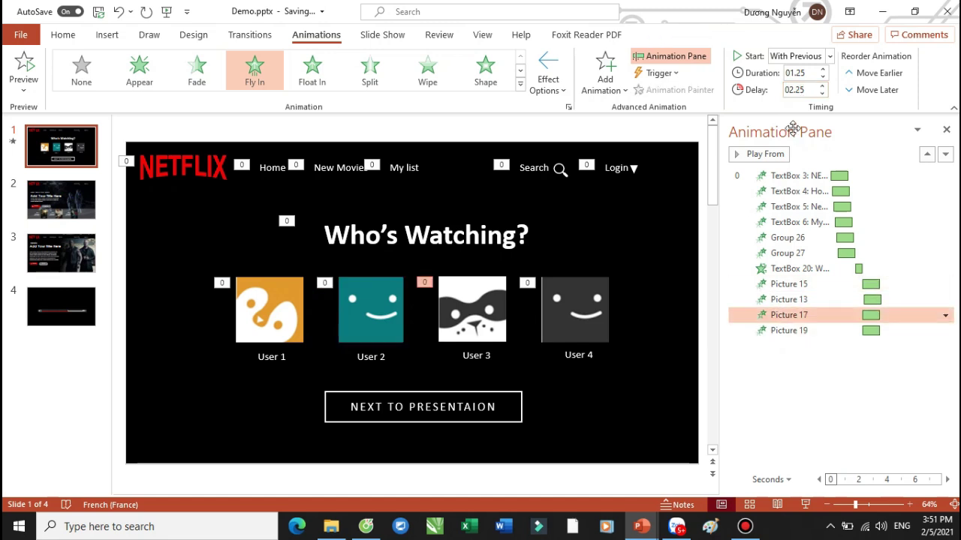
double_click(794, 89)
text(02.45)
key(Return)
click(788, 330)
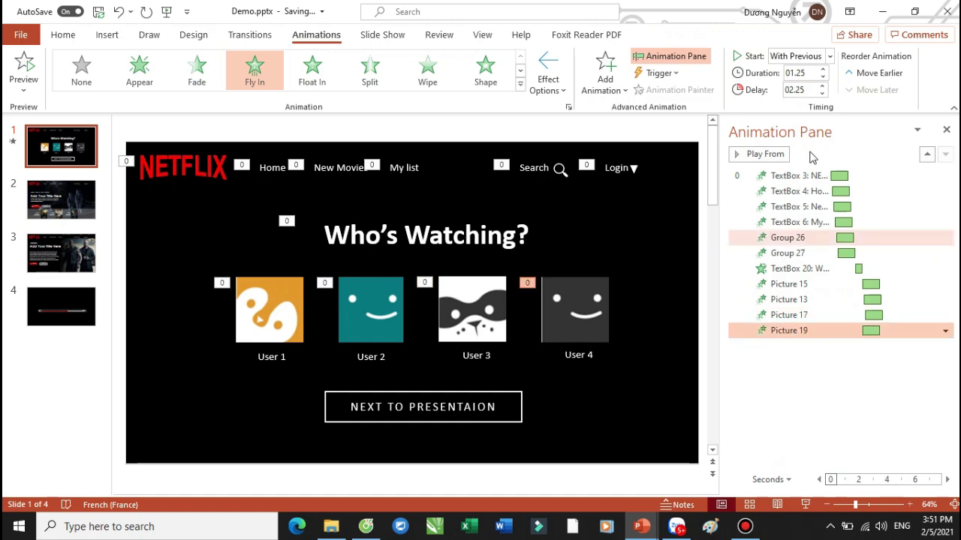
double_click(797, 90)
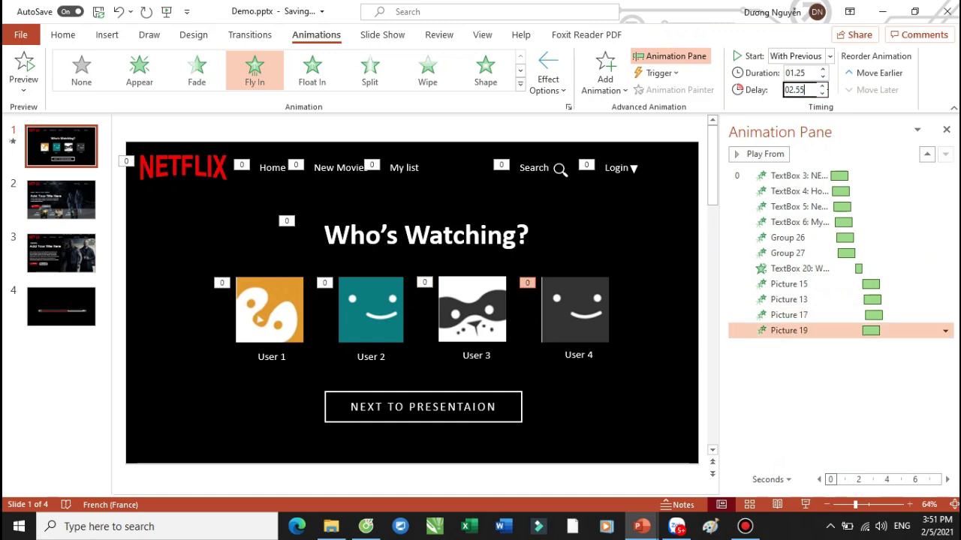
scroll(358, 370, down, 3)
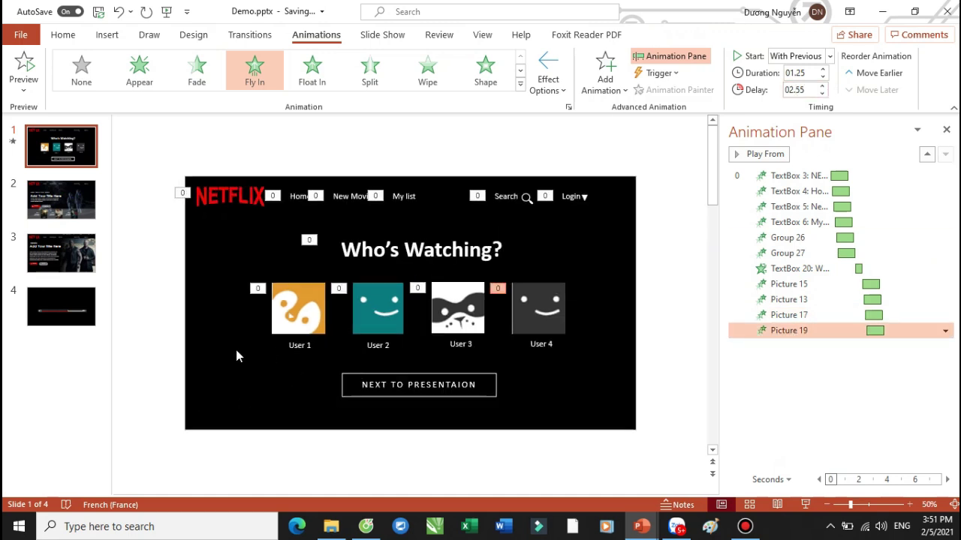
Apply a Wipe entrance to the four User label text boxes
drag(164, 317, 612, 357)
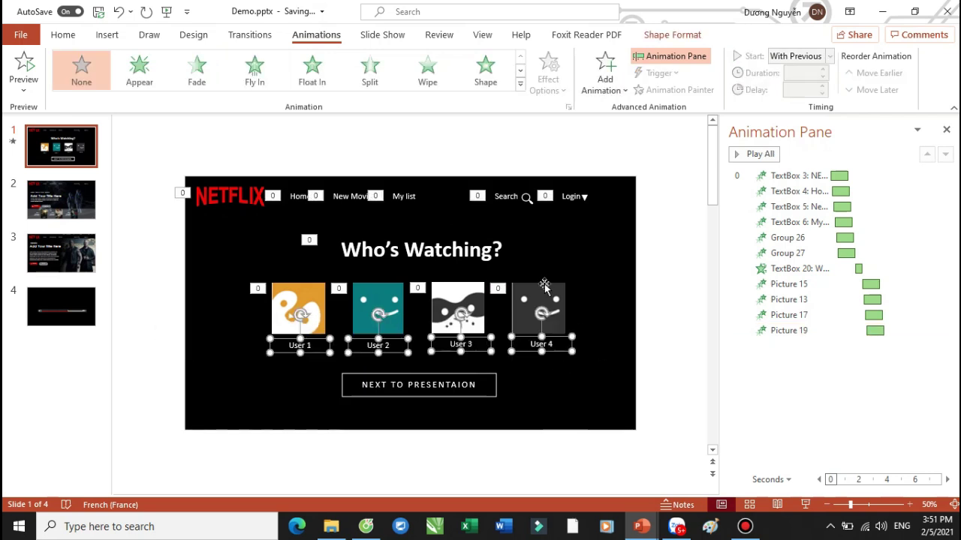
click(313, 71)
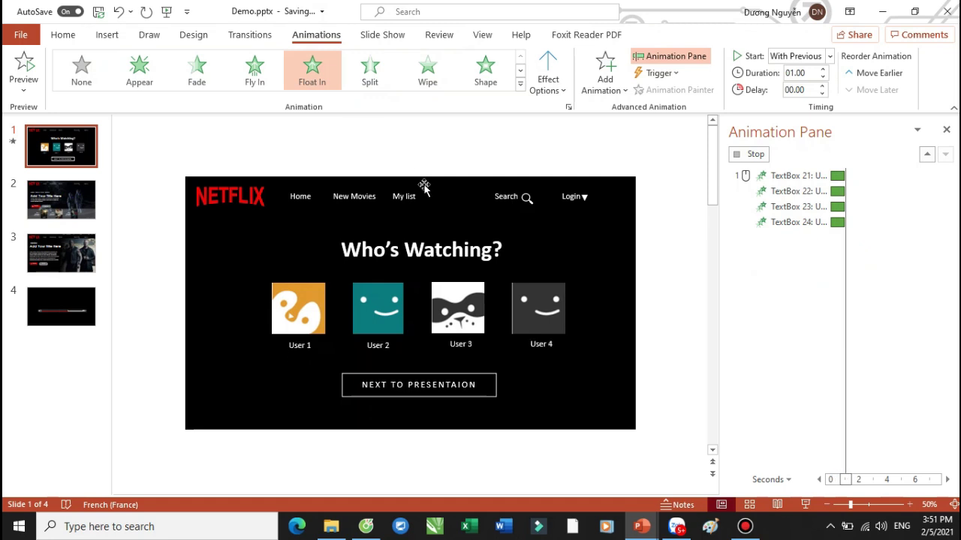
click(427, 71)
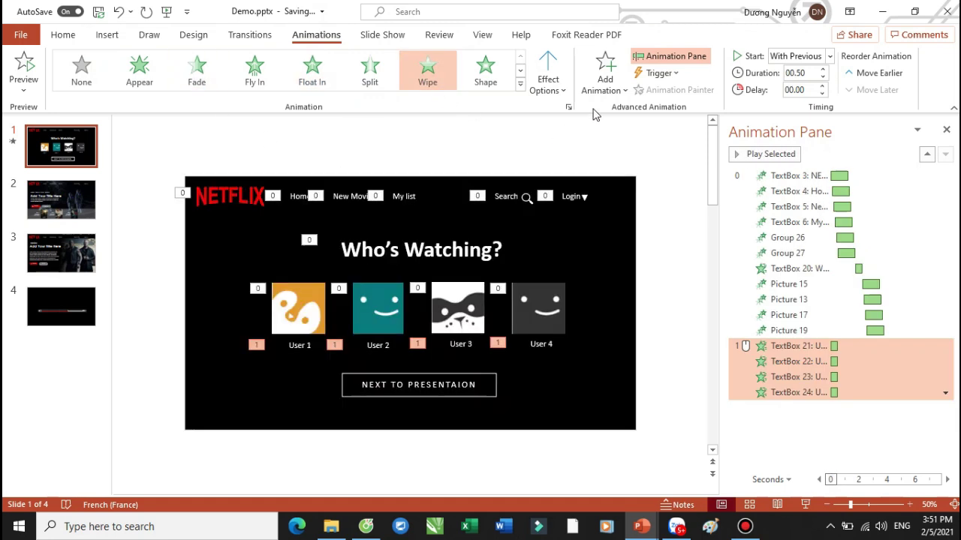
Start the labels' Wipe With Previous and raise its delay to 03.75
click(822, 87)
click(822, 87)
click(821, 87)
click(822, 87)
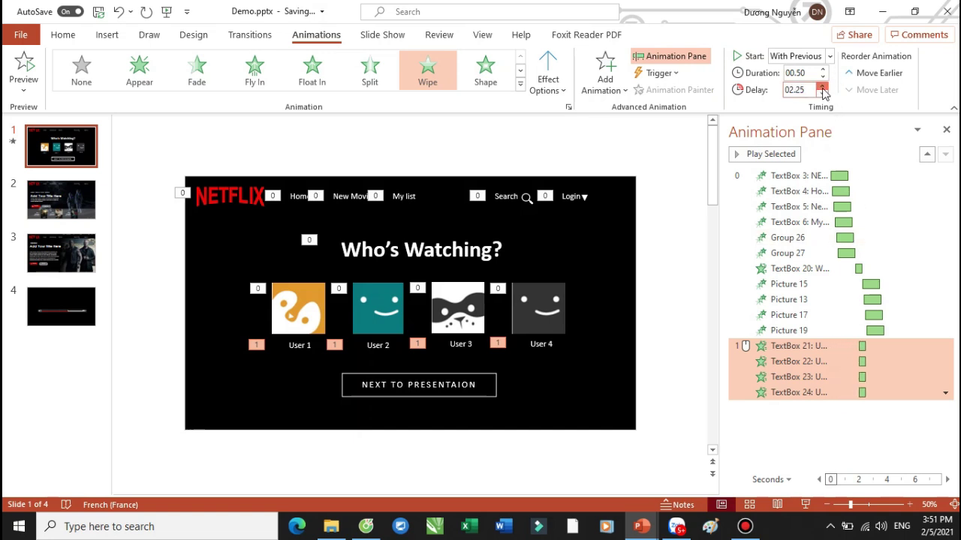
click(829, 56)
click(795, 82)
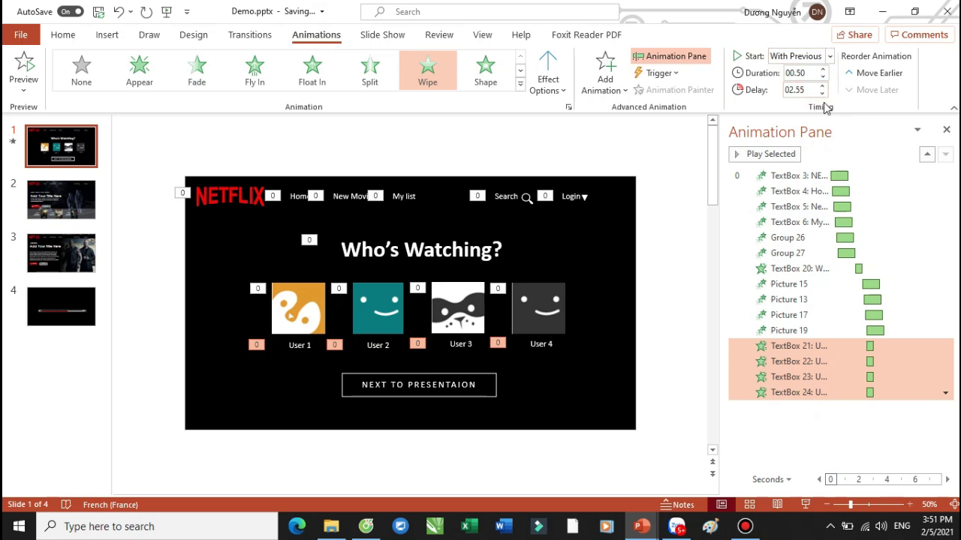
click(822, 87)
click(823, 88)
click(823, 87)
click(823, 87)
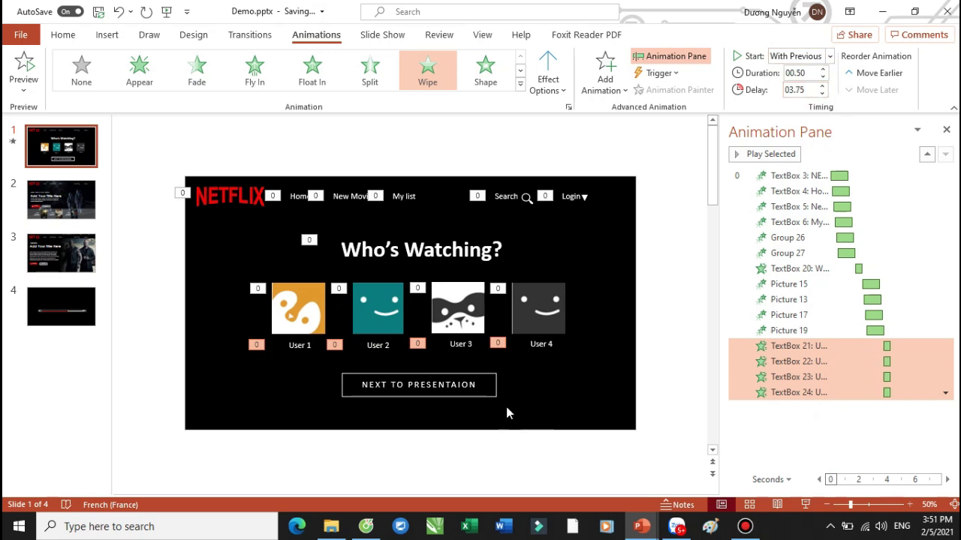
click(440, 374)
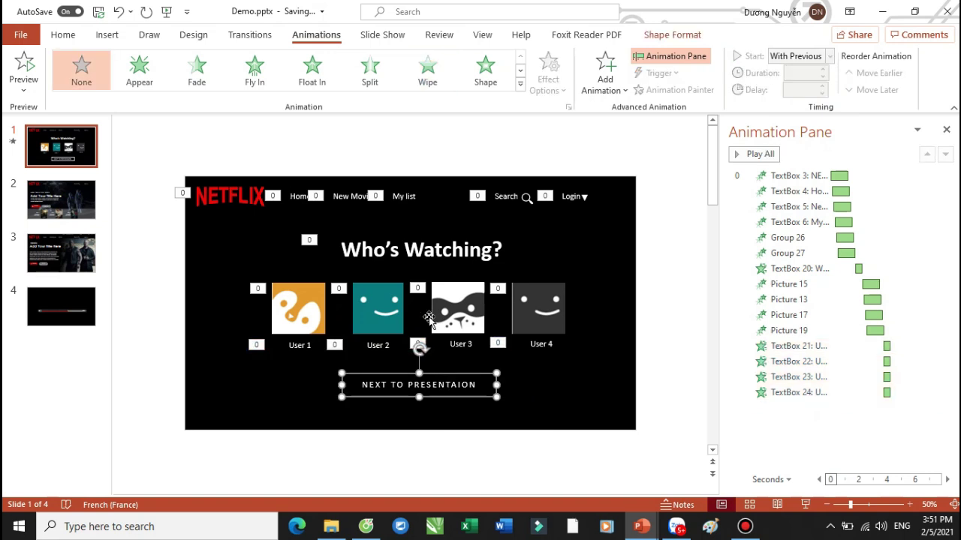
Give the NEXT TO PRESENTAION button a Zoom entrance starting With Previous
click(523, 85)
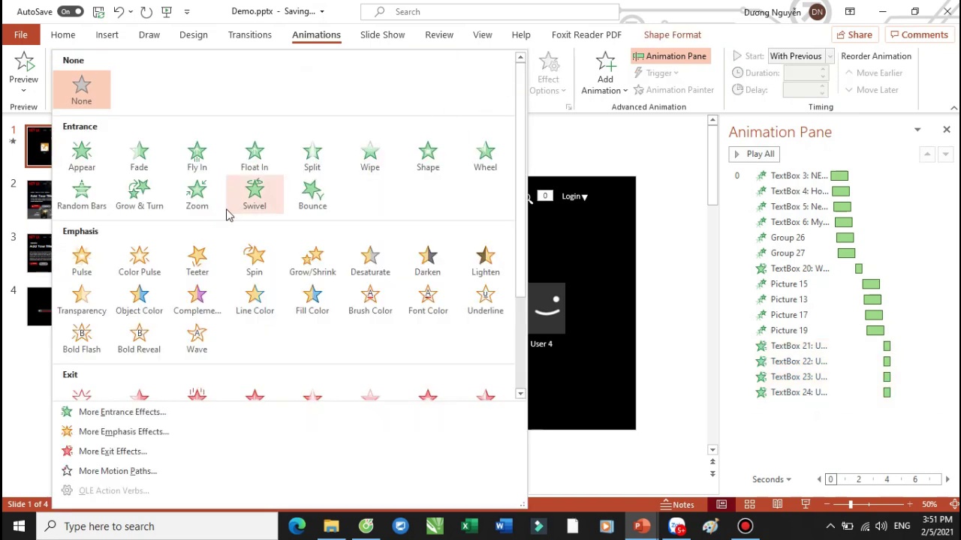
click(200, 204)
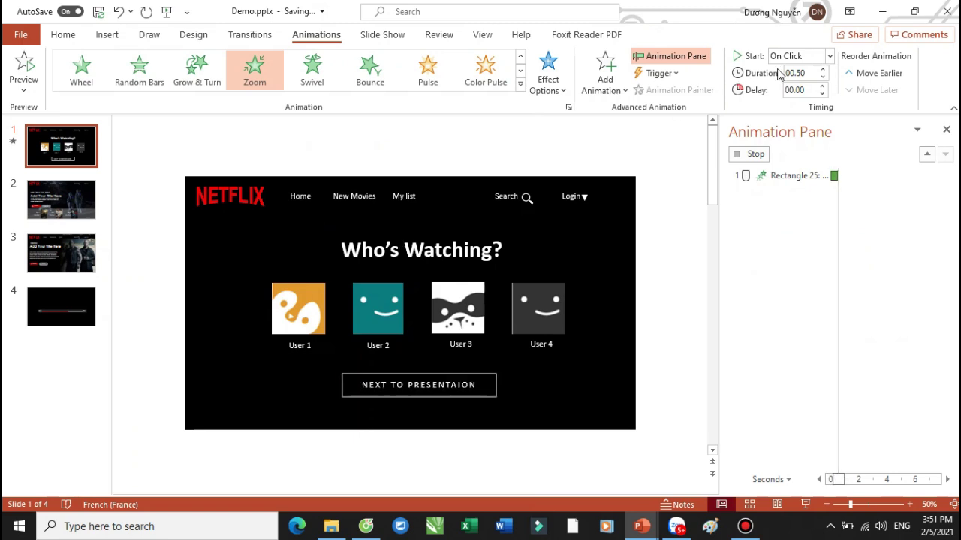
click(829, 55)
click(802, 89)
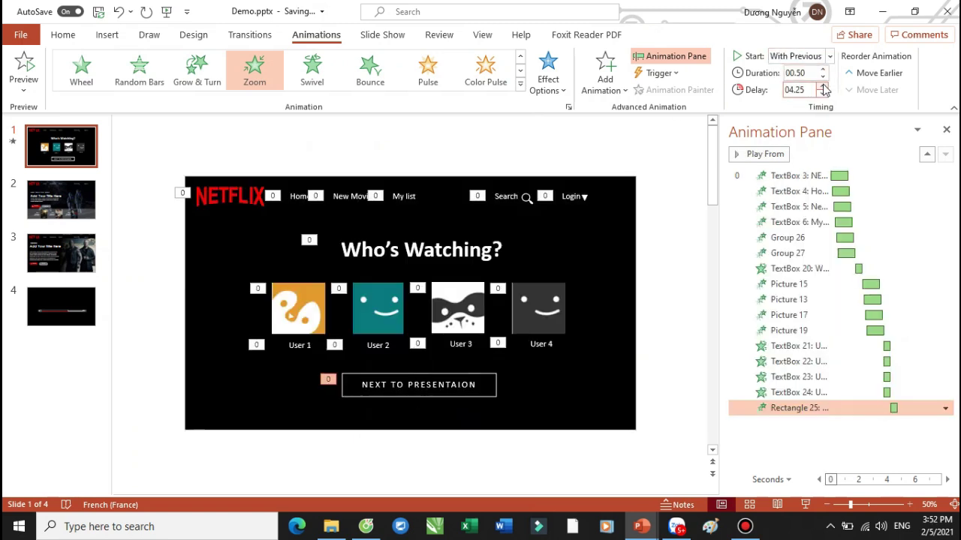
Preview the slide show, then return to slide 2 for editing
key(F5)
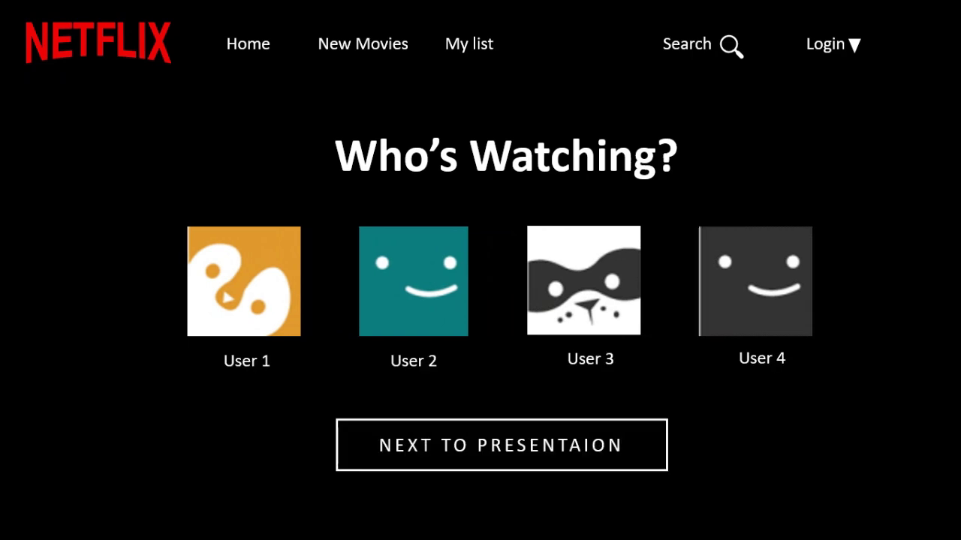
key(Escape)
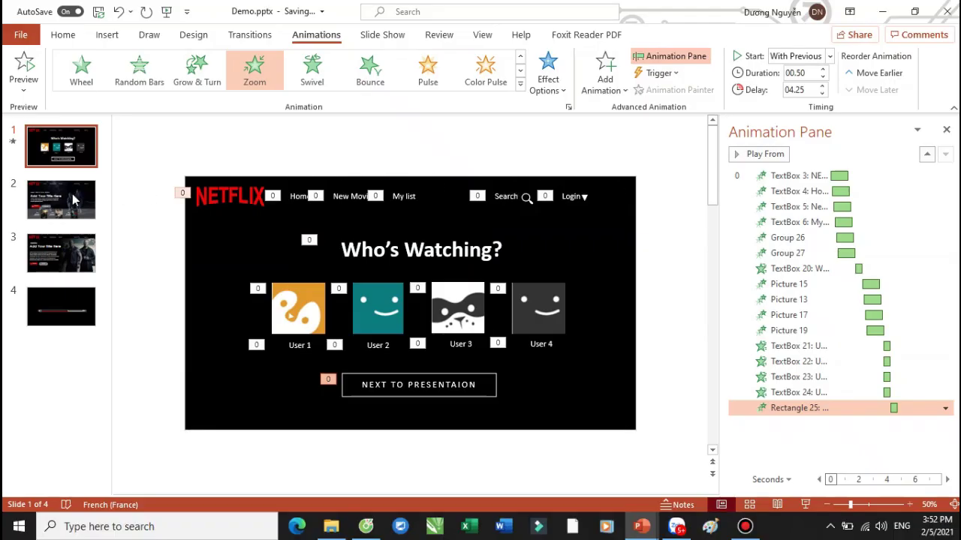
click(54, 201)
Copy slide 1's NETFLIX navigation bar and paste it at the top of slide 2
drag(160, 147, 653, 232)
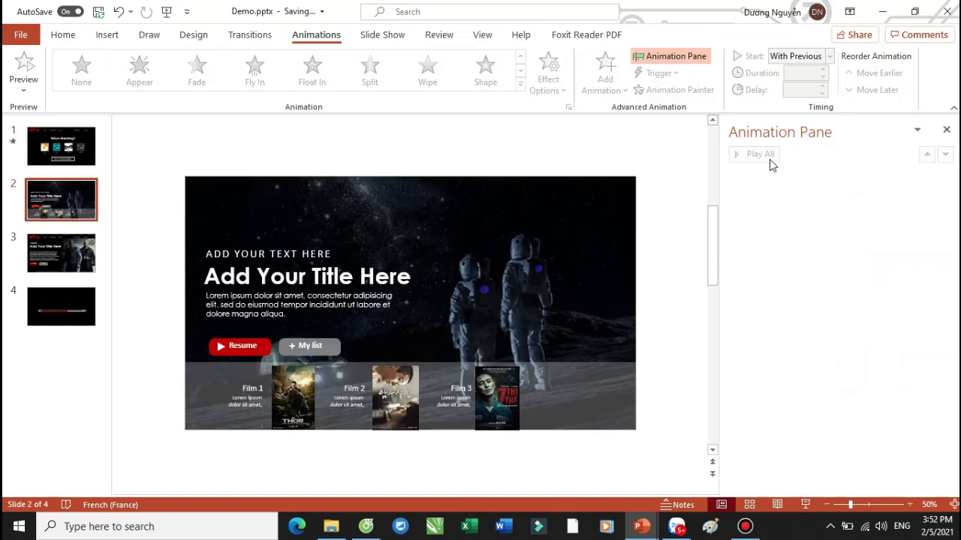
click(946, 130)
click(95, 156)
drag(278, 145, 796, 235)
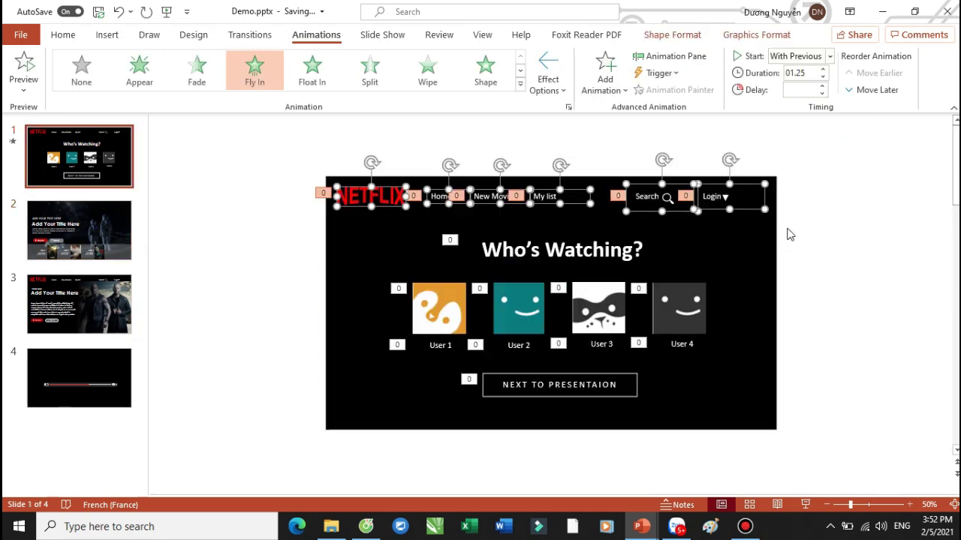
click(94, 244)
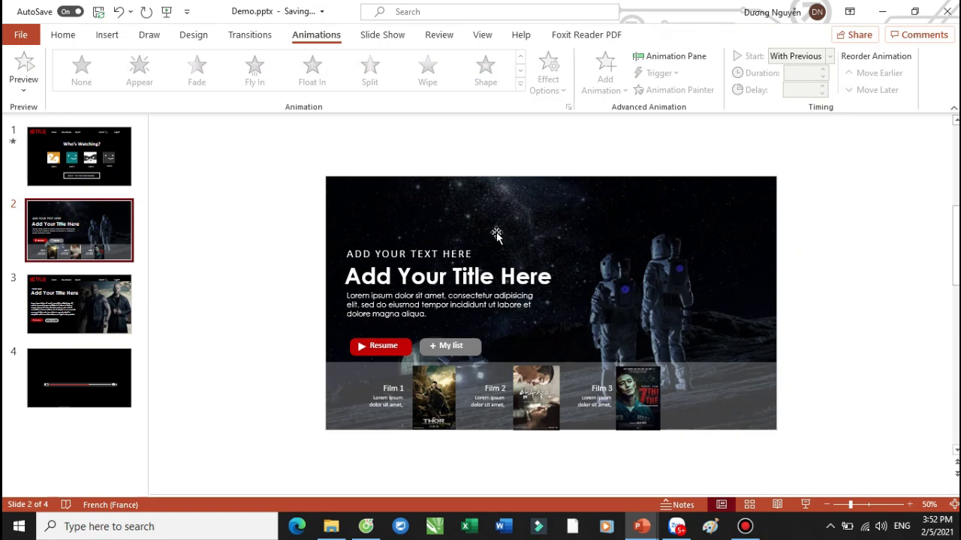
key(ctrl+v)
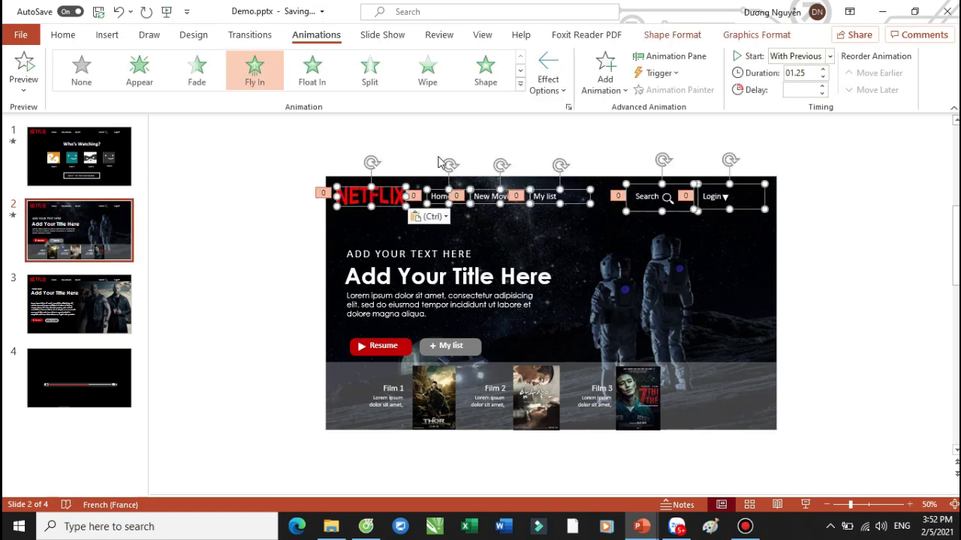
click(425, 152)
ctrl+scroll(428, 213, up, 2)
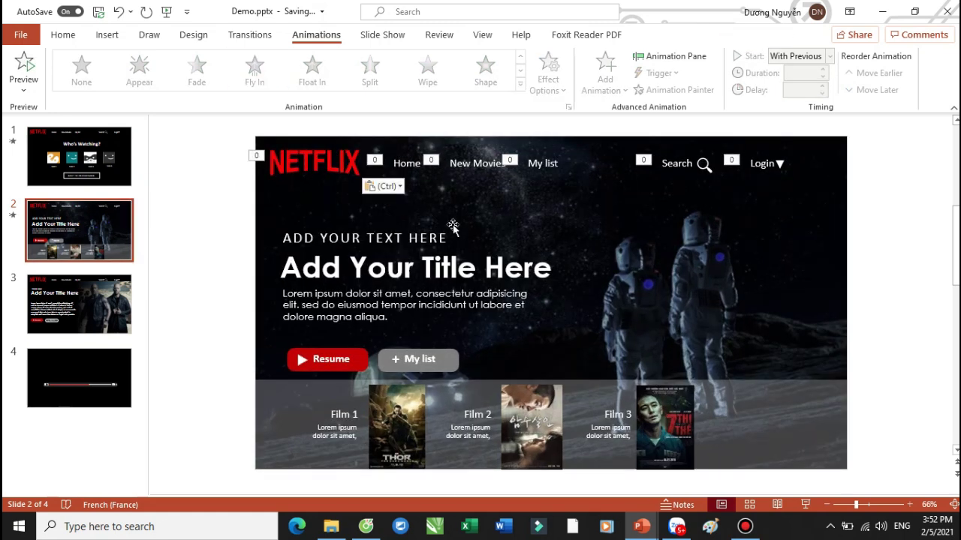
click(645, 289)
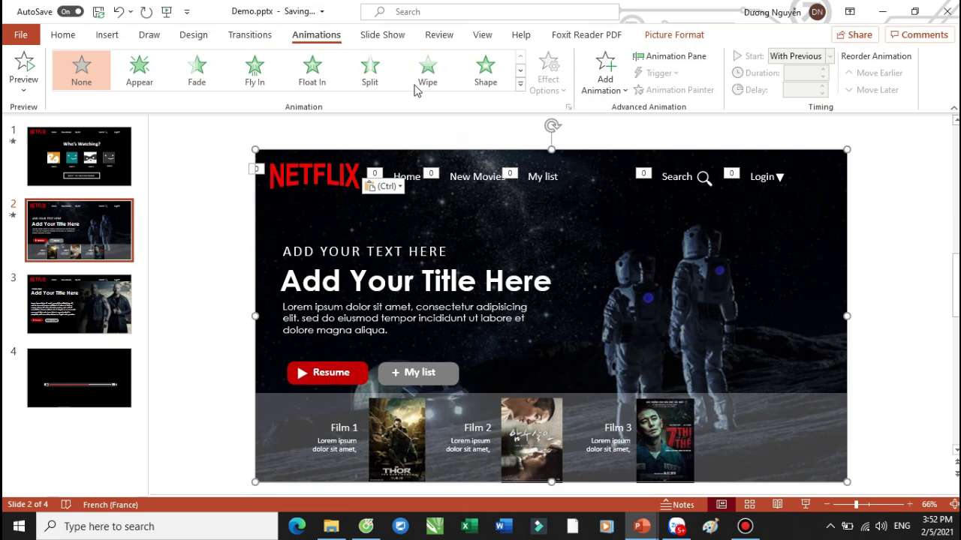
Apply a Grow/Shrink emphasis to the astronaut picture, starting With Previous
click(520, 85)
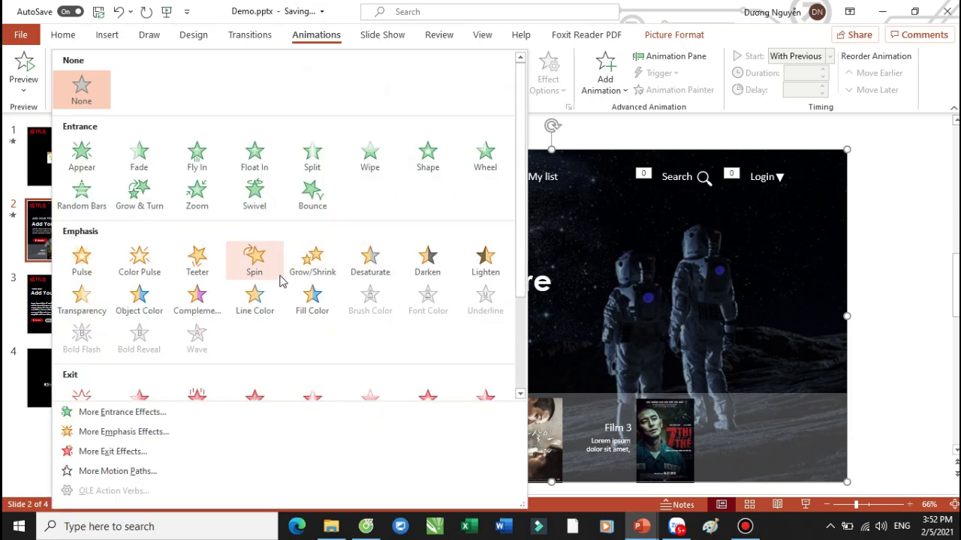
click(313, 272)
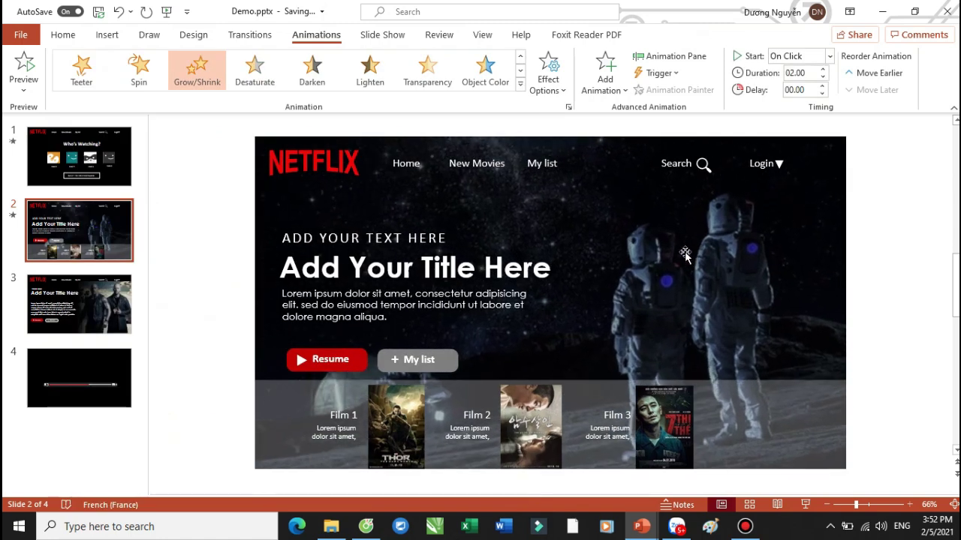
click(830, 57)
click(799, 89)
Set the Grow/Shrink to 120% size, repeating 3 times, with a 06.25-second duration
click(680, 60)
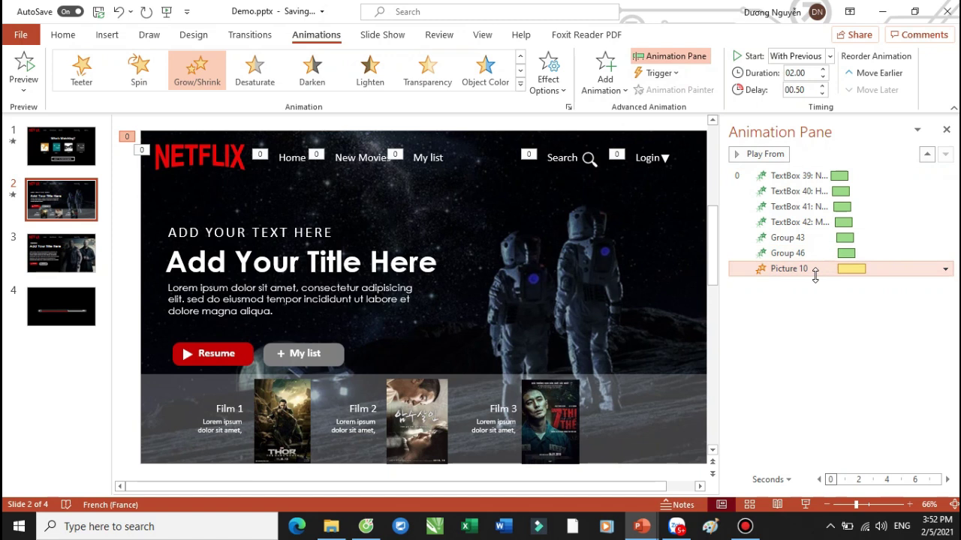
double_click(773, 272)
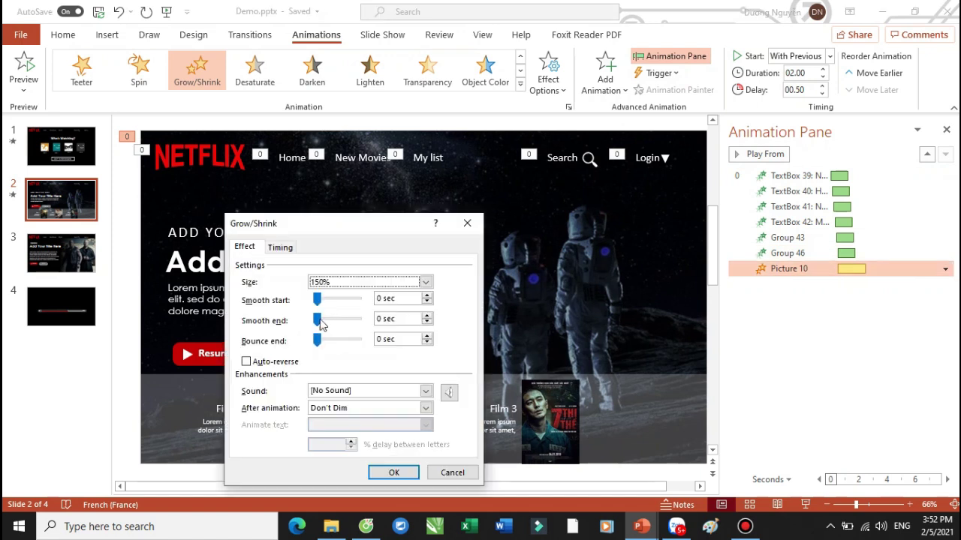
click(336, 285)
click(356, 363)
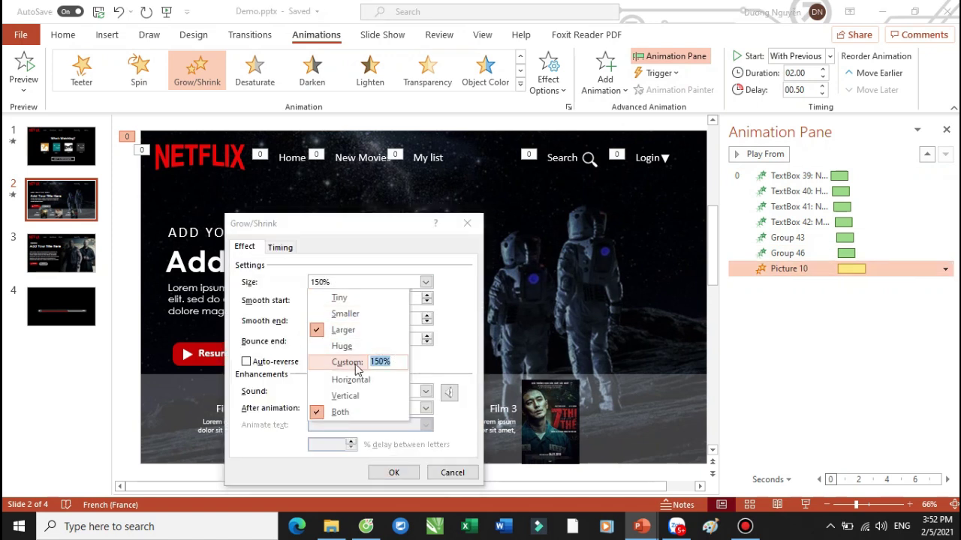
key(Return)
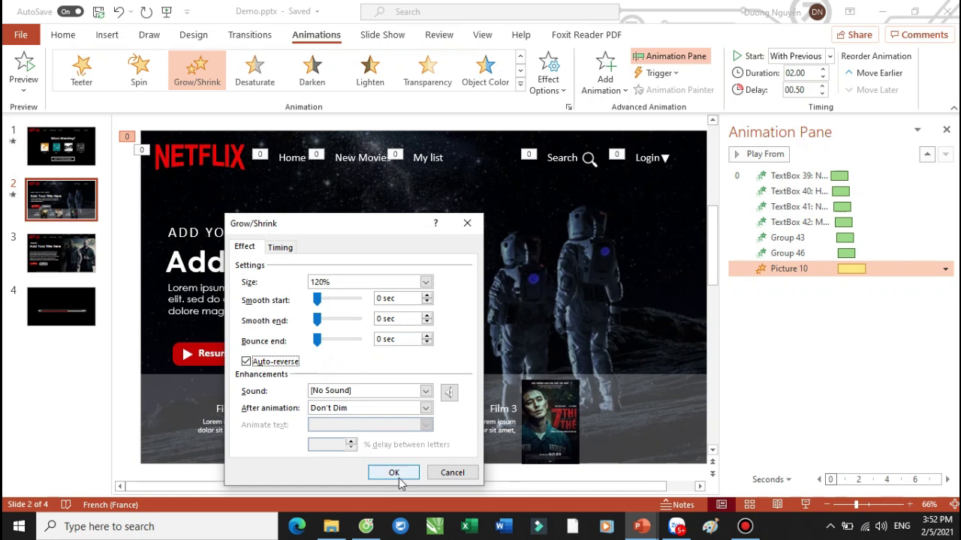
click(284, 249)
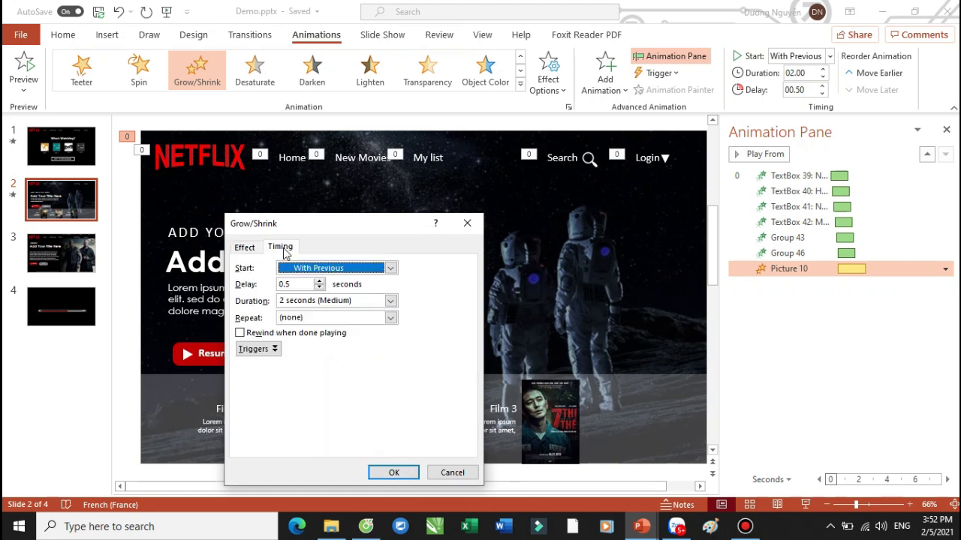
click(390, 318)
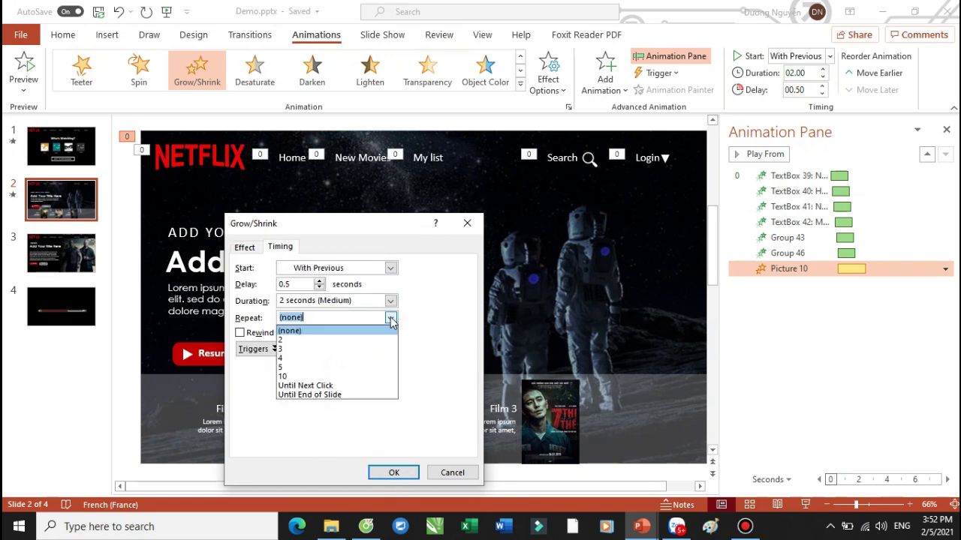
click(360, 347)
click(394, 475)
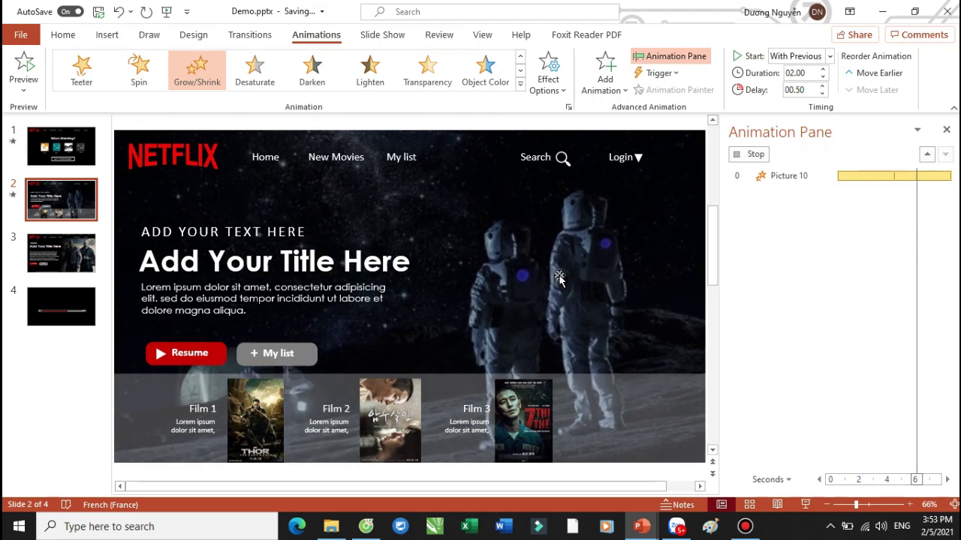
click(823, 69)
click(823, 69)
click(823, 69)
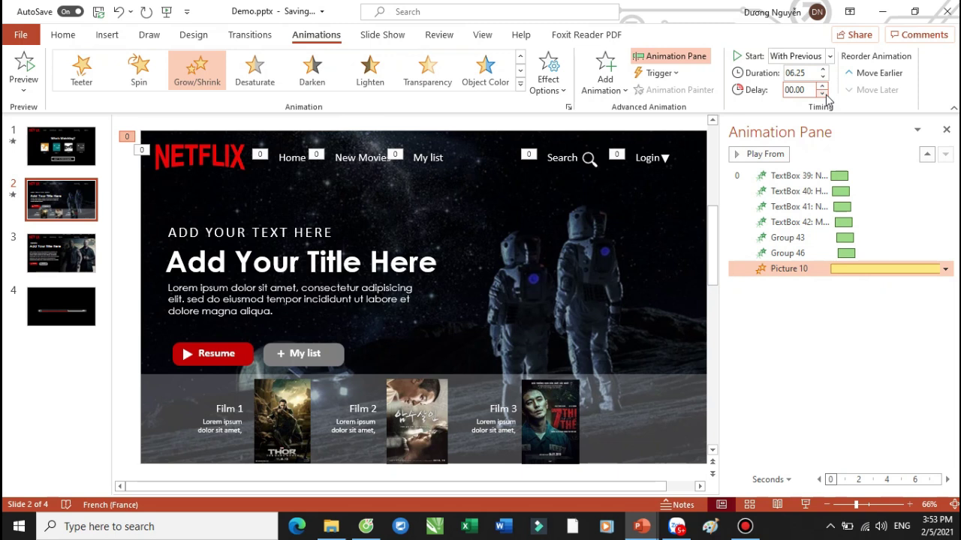
Give the ADD YOUR TEXT HERE heading a Wipe entrance
scroll(428, 312, down, 2)
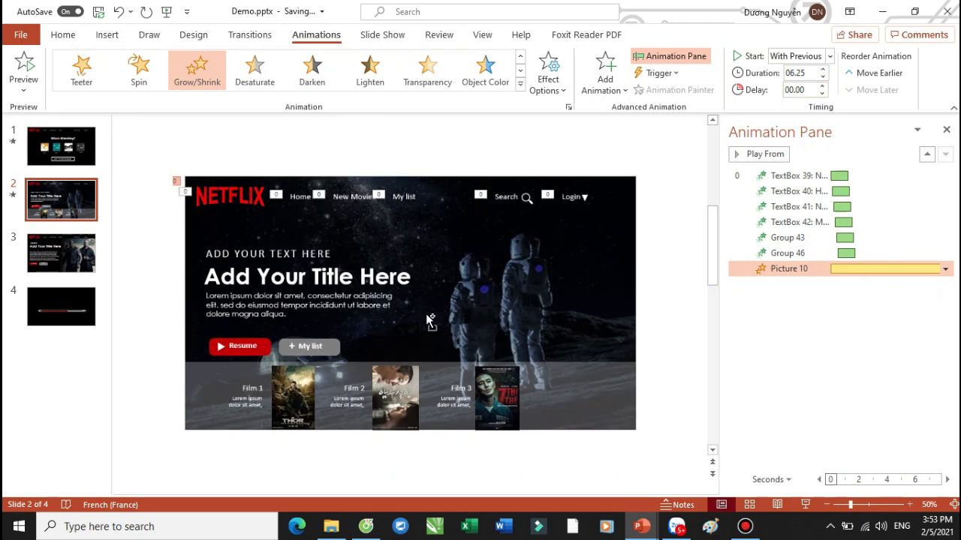
drag(161, 227, 431, 324)
drag(155, 230, 351, 267)
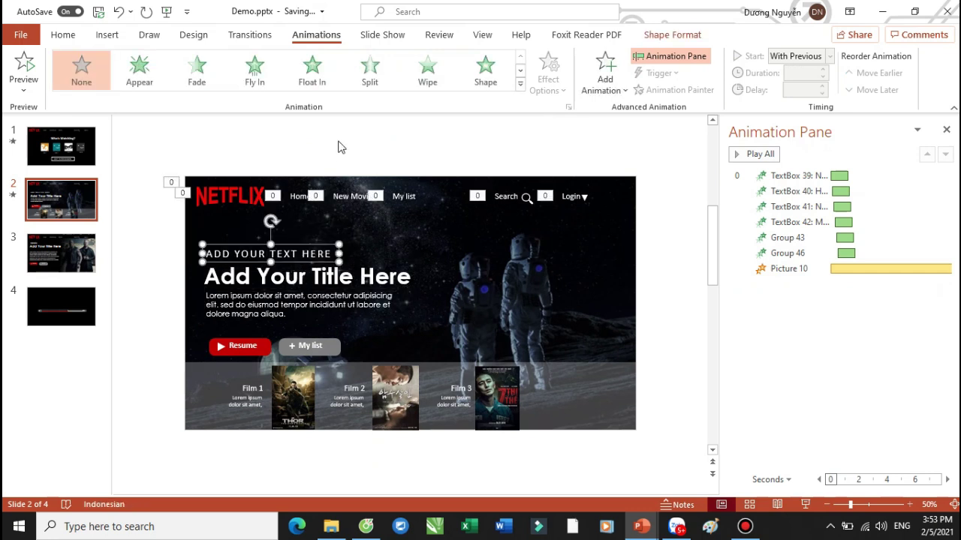
click(427, 69)
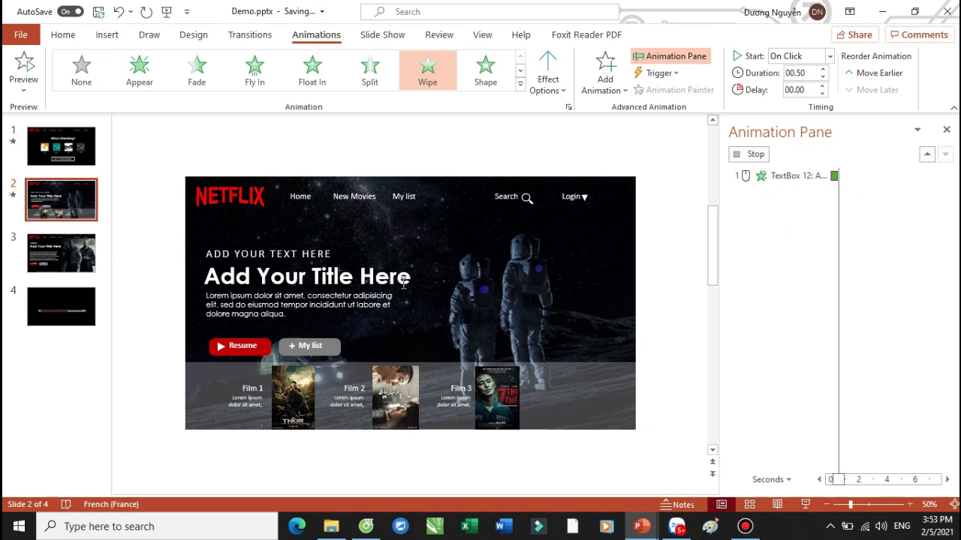
Make the heading wipe in From Left, starting With Previous at a 01.75 delay
click(546, 84)
click(581, 170)
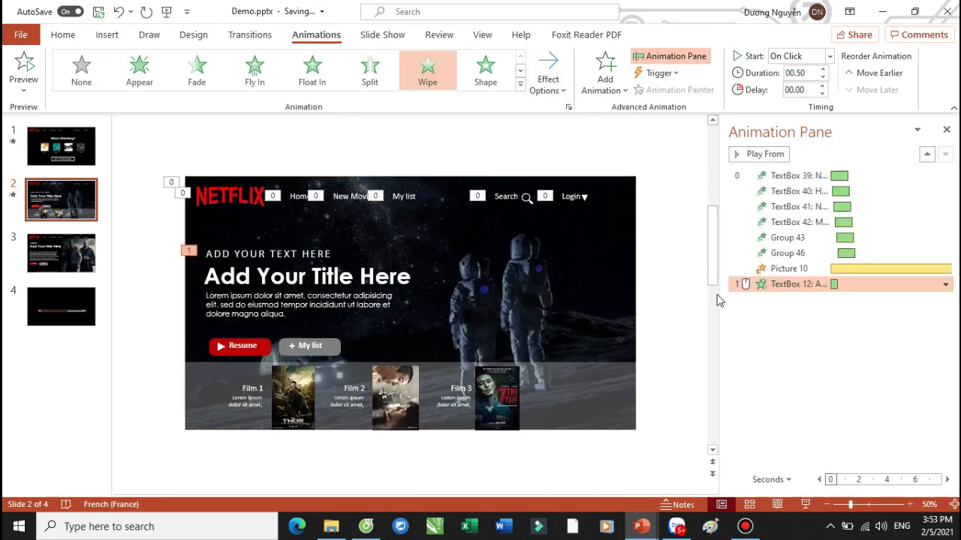
click(829, 56)
click(812, 91)
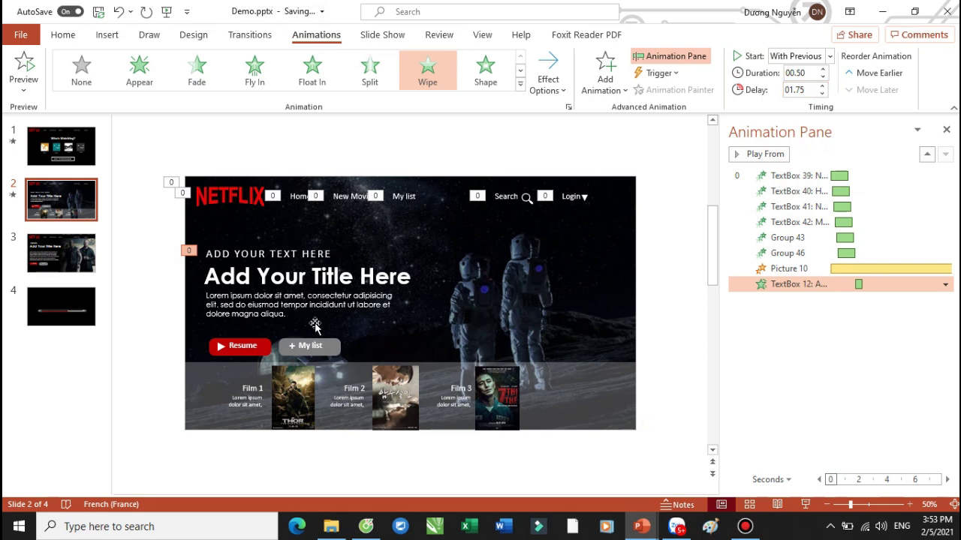
Copy the heading's Wipe onto the title and body text with delays 02.25 and 02.75
click(261, 253)
click(672, 90)
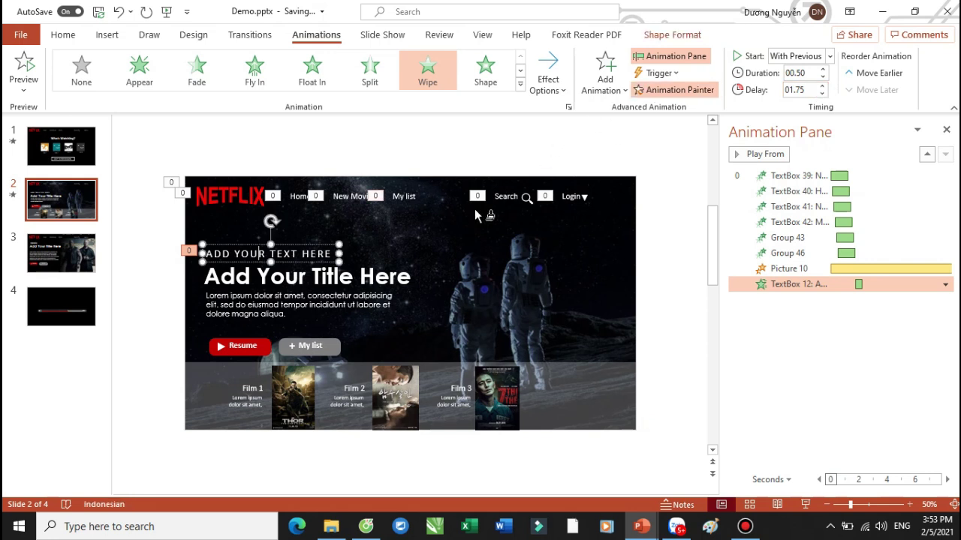
click(322, 279)
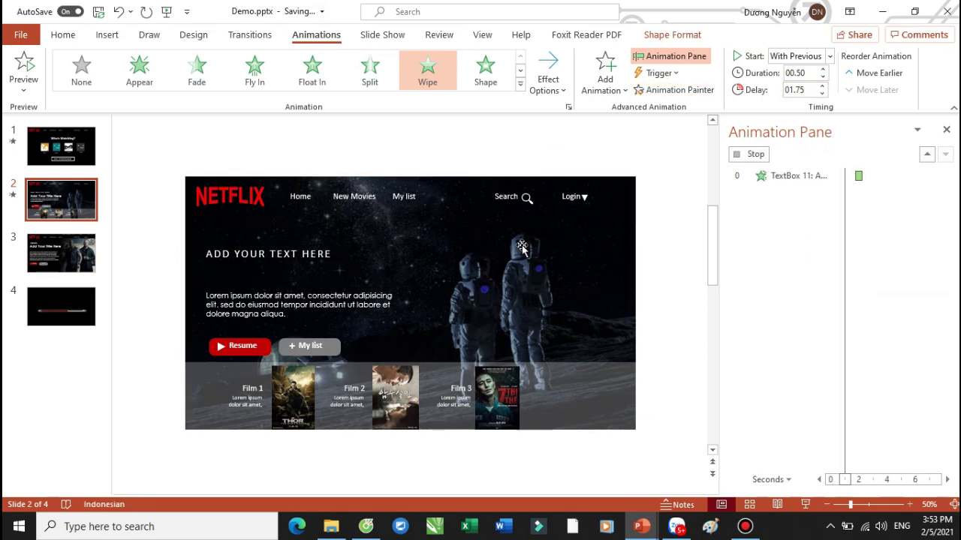
click(823, 85)
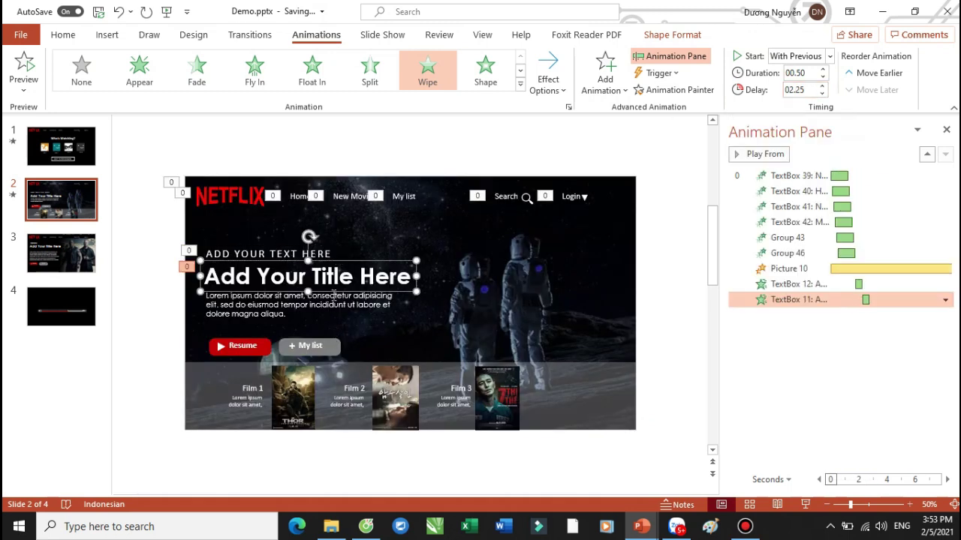
click(664, 90)
click(297, 313)
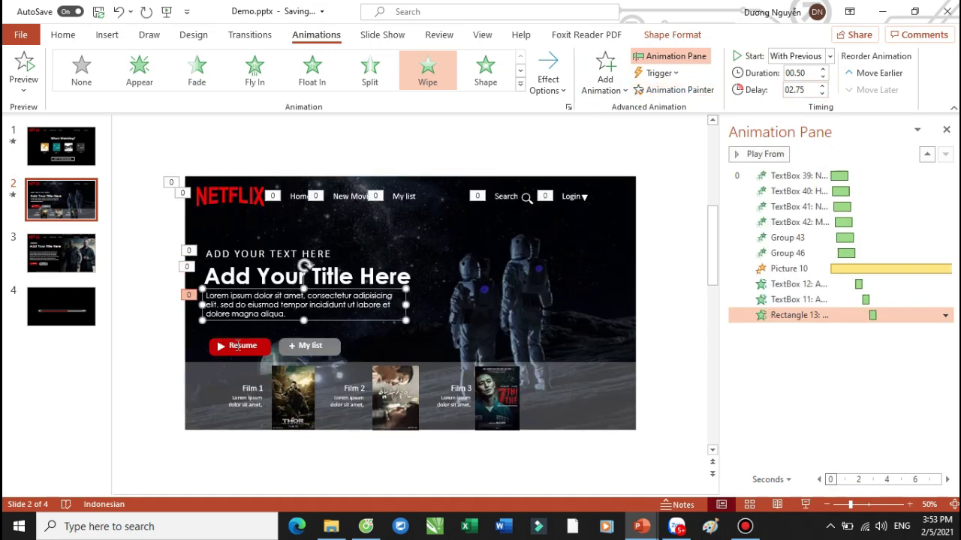
drag(164, 331, 274, 360)
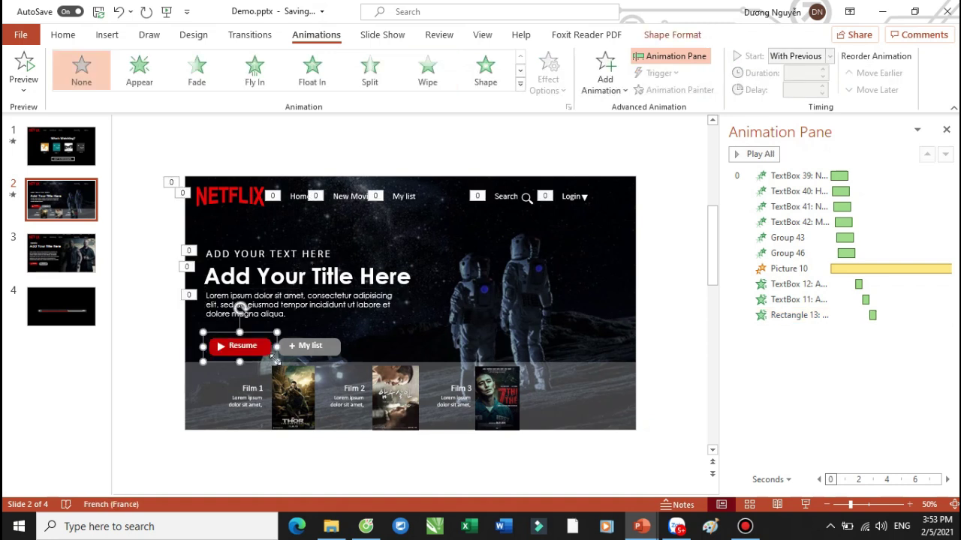
Give Resume and My list Zoom entrances With Previous, My list at 03.75, and preview the slide
click(519, 84)
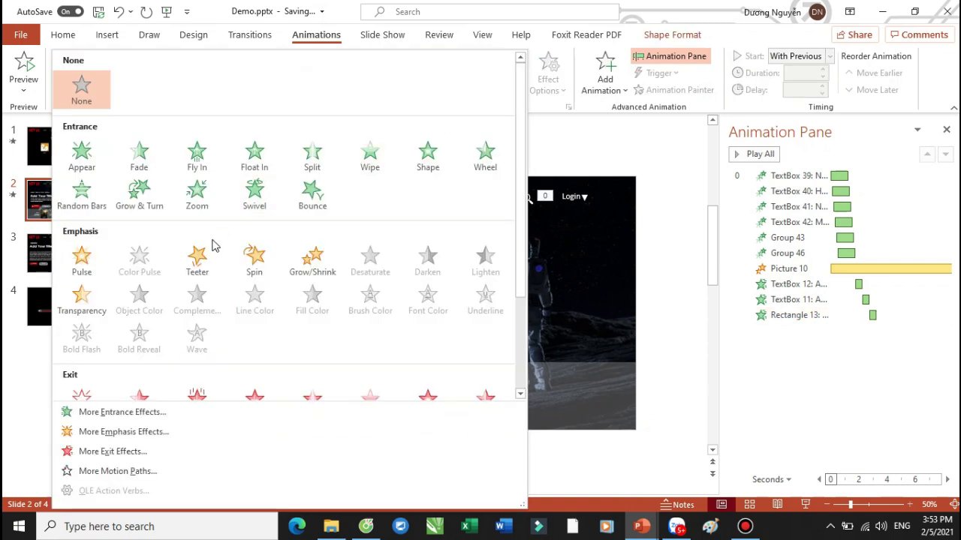
click(197, 123)
click(826, 59)
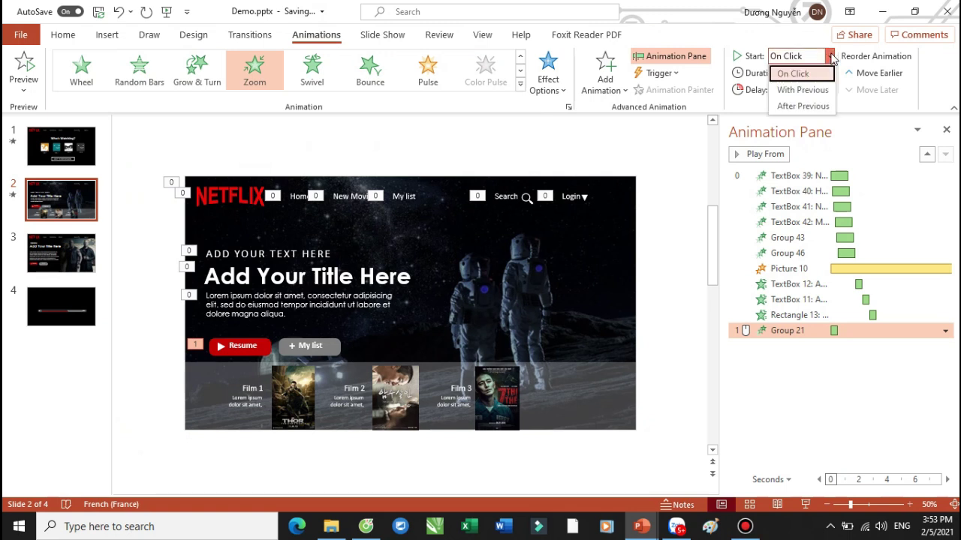
click(817, 91)
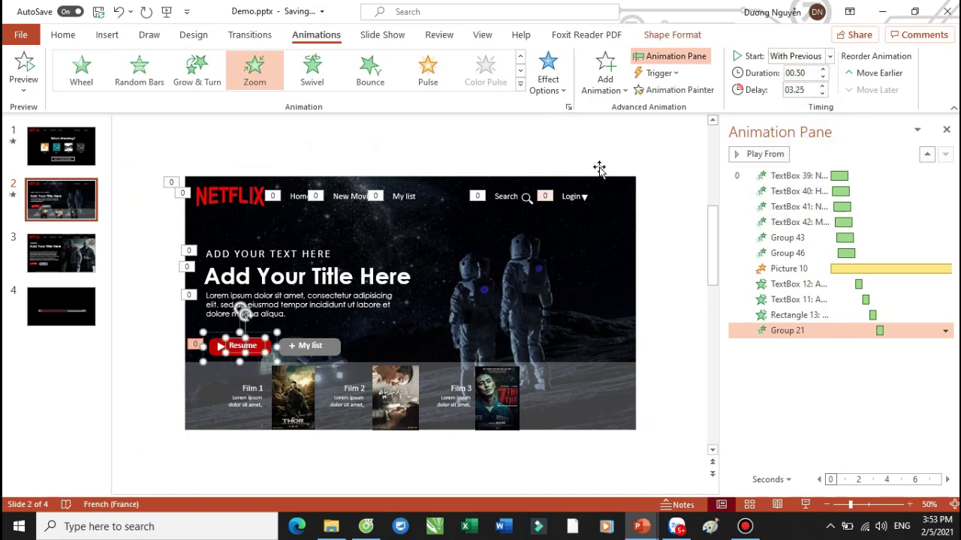
click(670, 90)
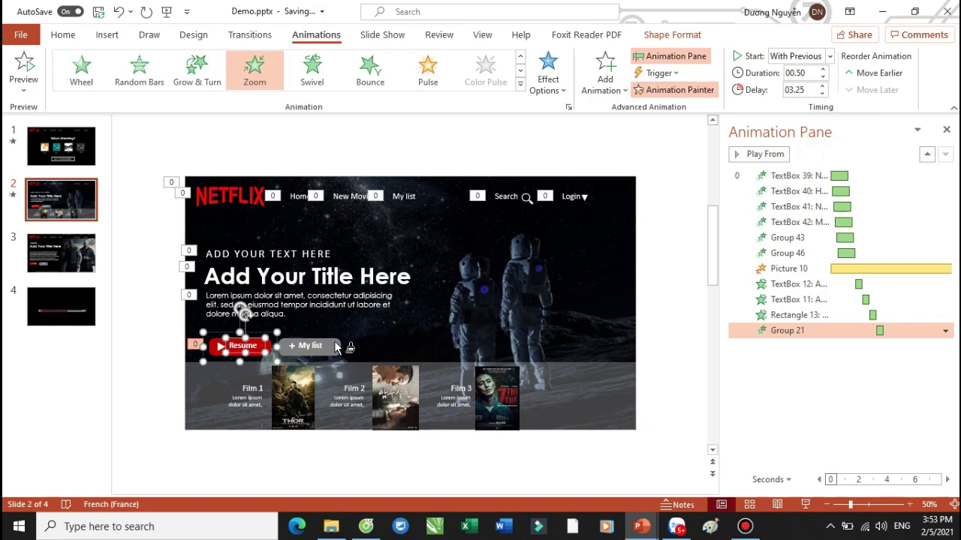
click(335, 344)
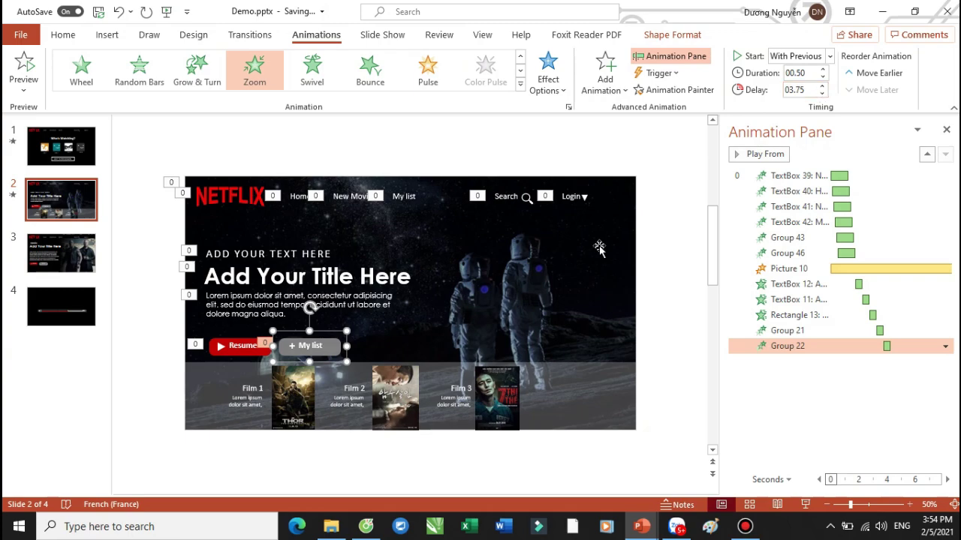
key(shift+F5)
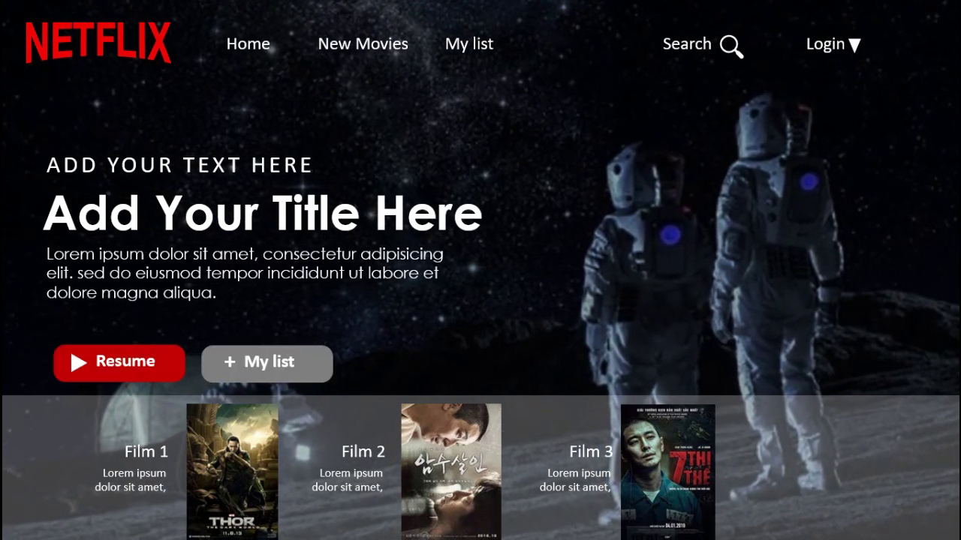
key(Escape)
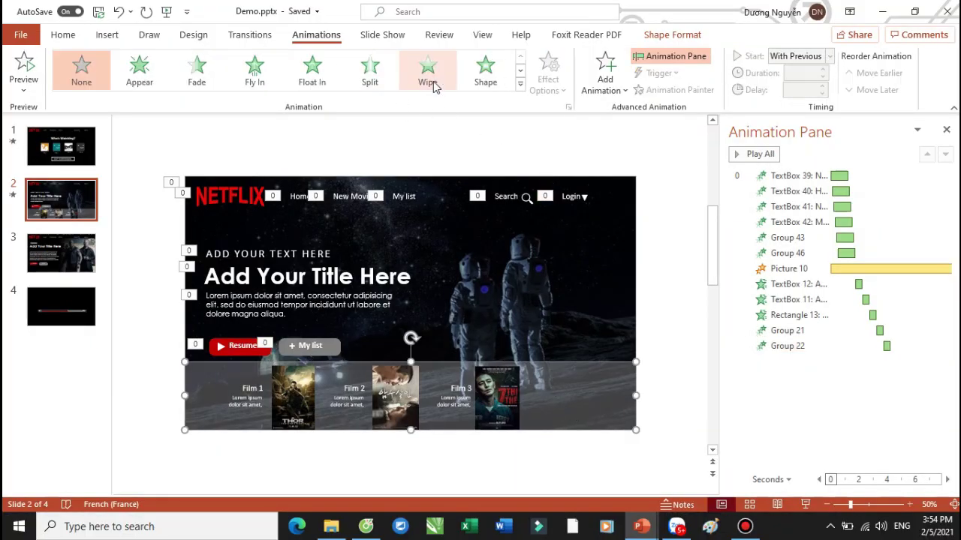
Give the film strip a Float In entrance starting With Previous
click(325, 71)
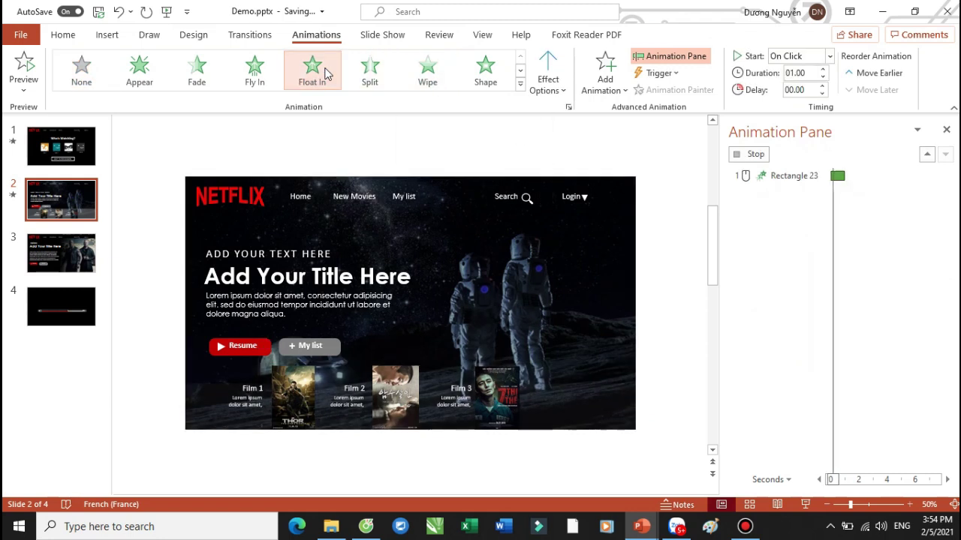
click(829, 56)
click(815, 88)
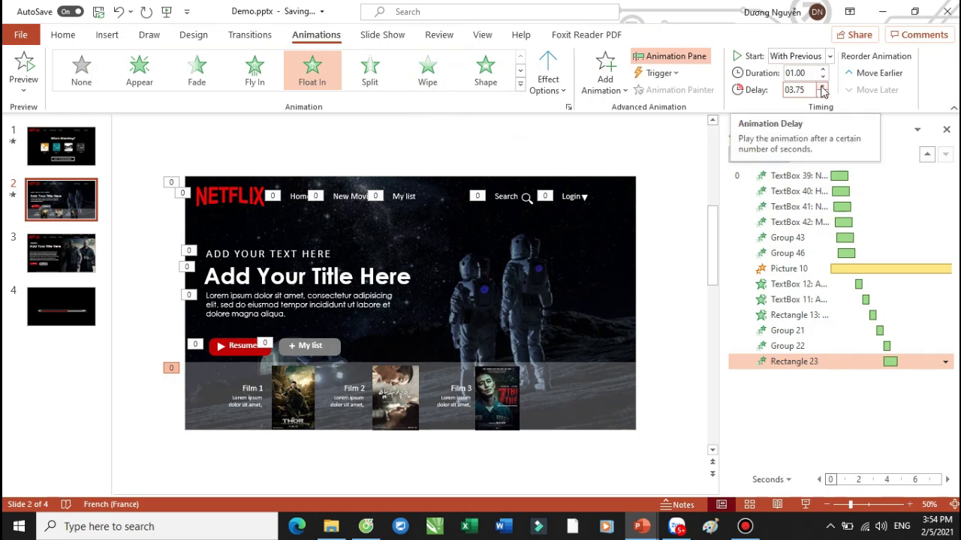
click(280, 405)
Make the Film 1 group fly in From Right, With Previous, after a 05.25 delay
drag(333, 455, 217, 361)
drag(441, 449, 318, 354)
drag(552, 460, 417, 359)
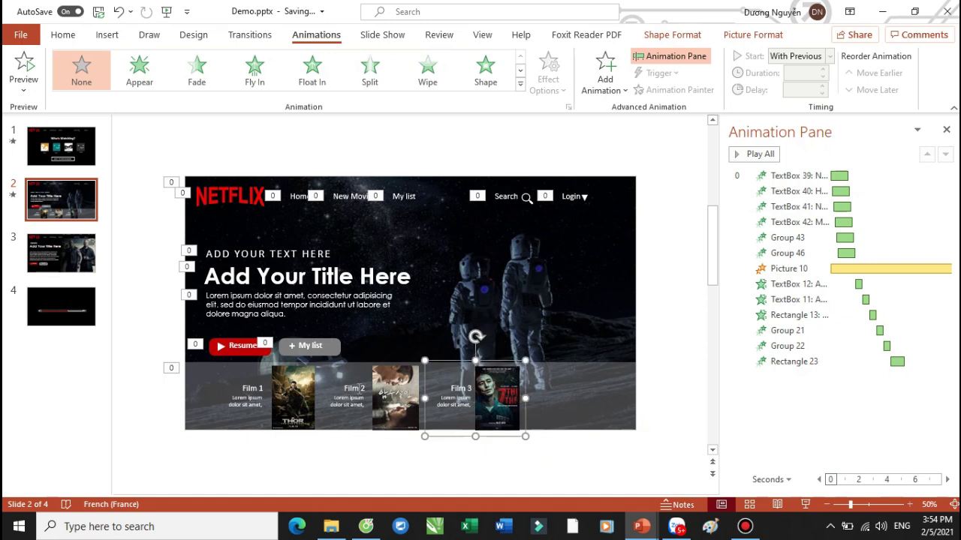
click(303, 393)
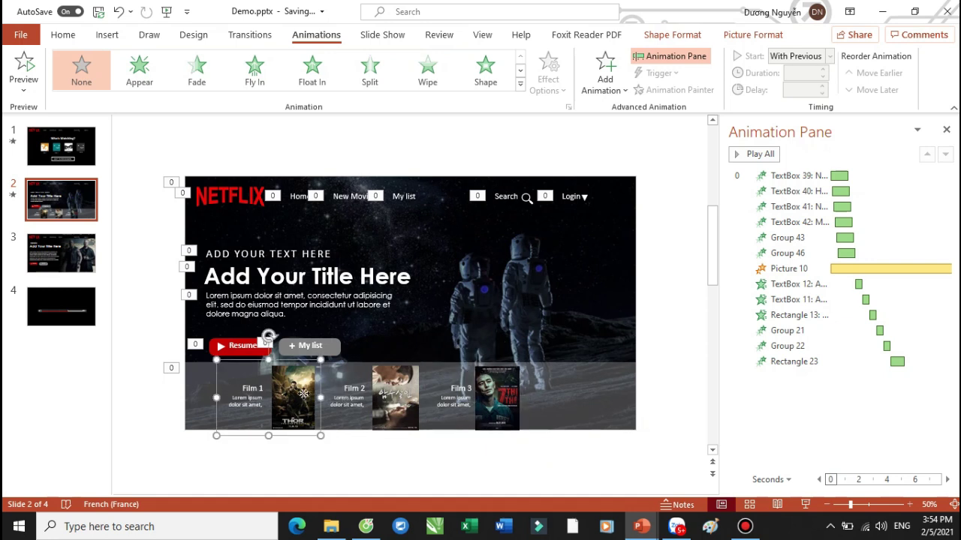
click(256, 71)
click(548, 75)
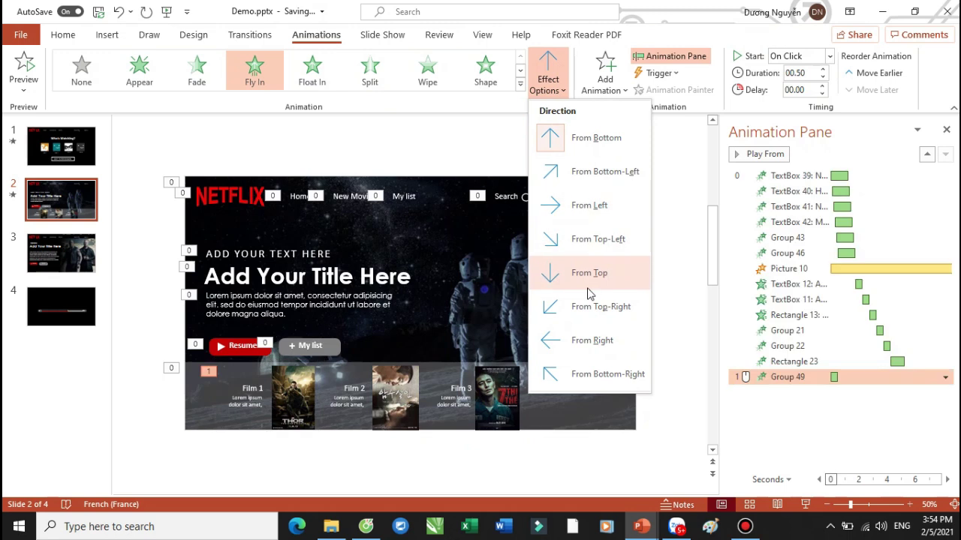
click(582, 340)
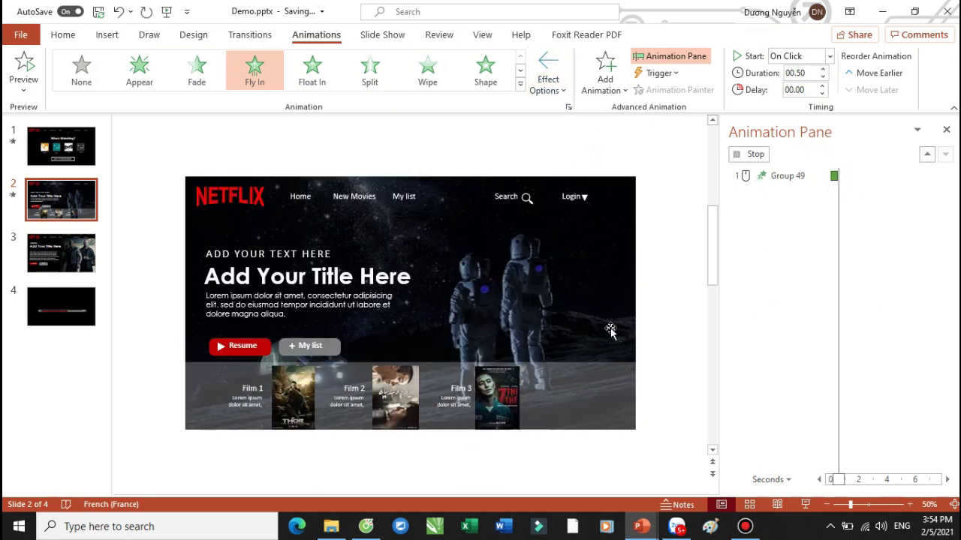
click(828, 56)
click(813, 90)
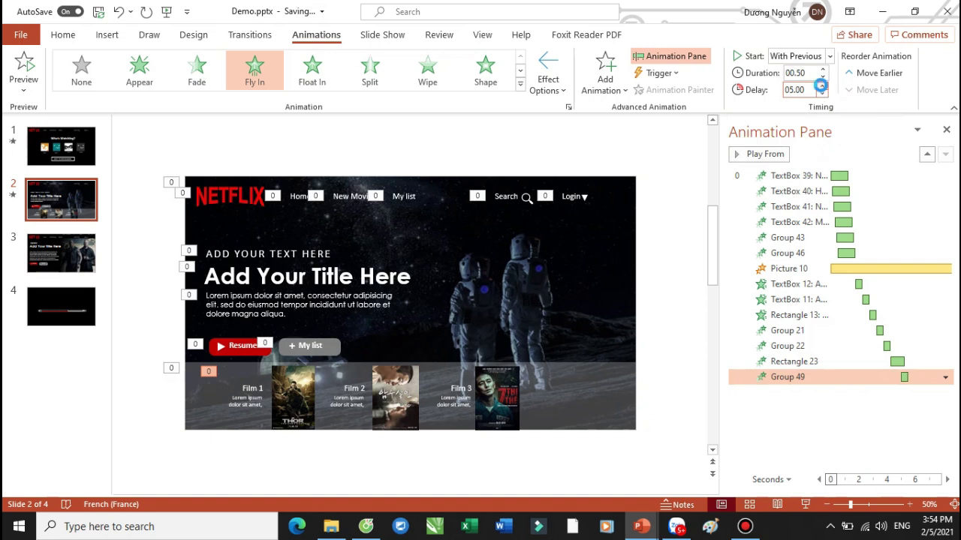
click(297, 408)
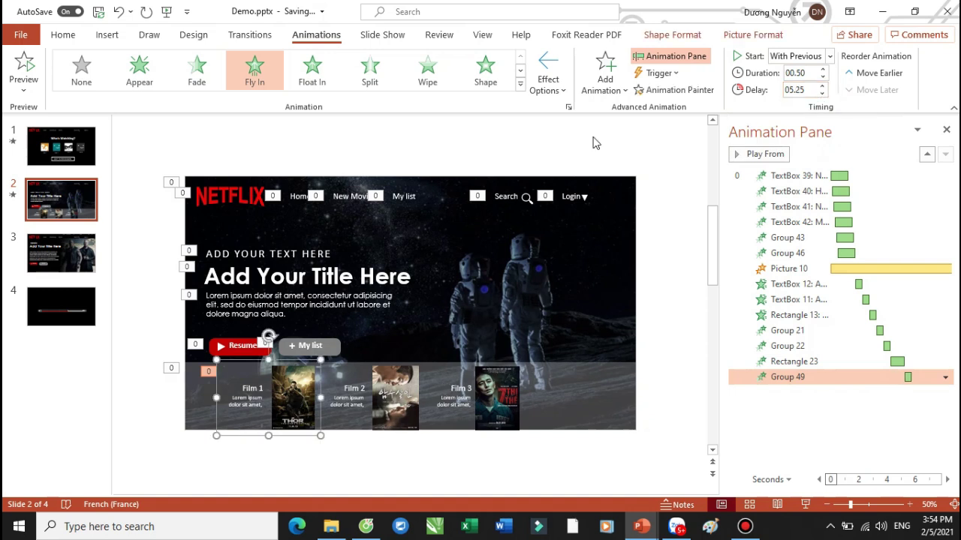
Copy Film 1's fly-in onto the Film 2 and Film 3 groups and preview slide 2
click(674, 89)
click(390, 404)
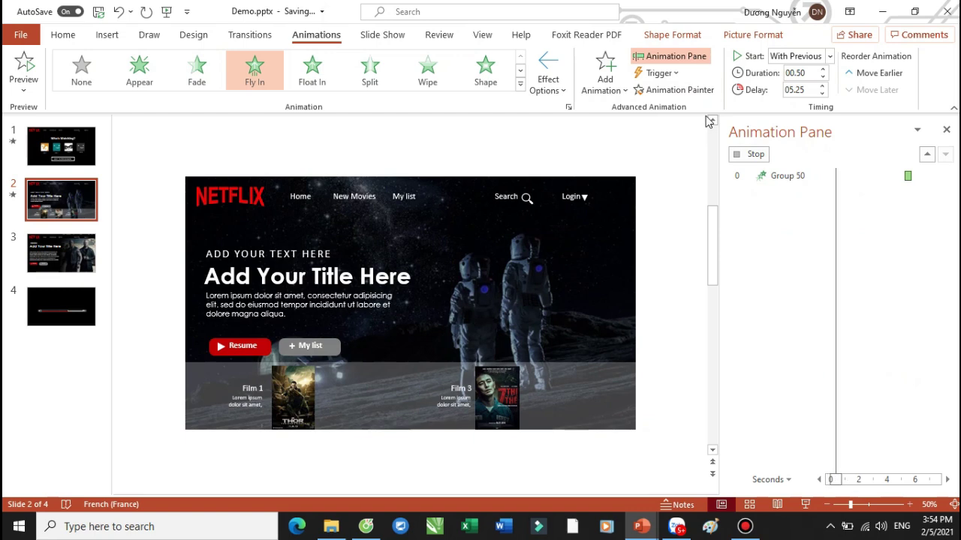
click(498, 384)
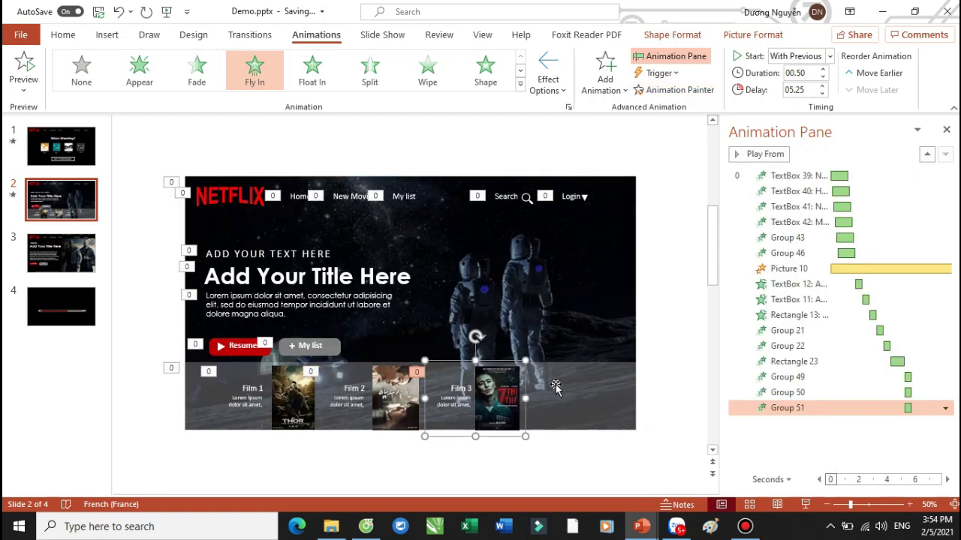
key(shift+F5)
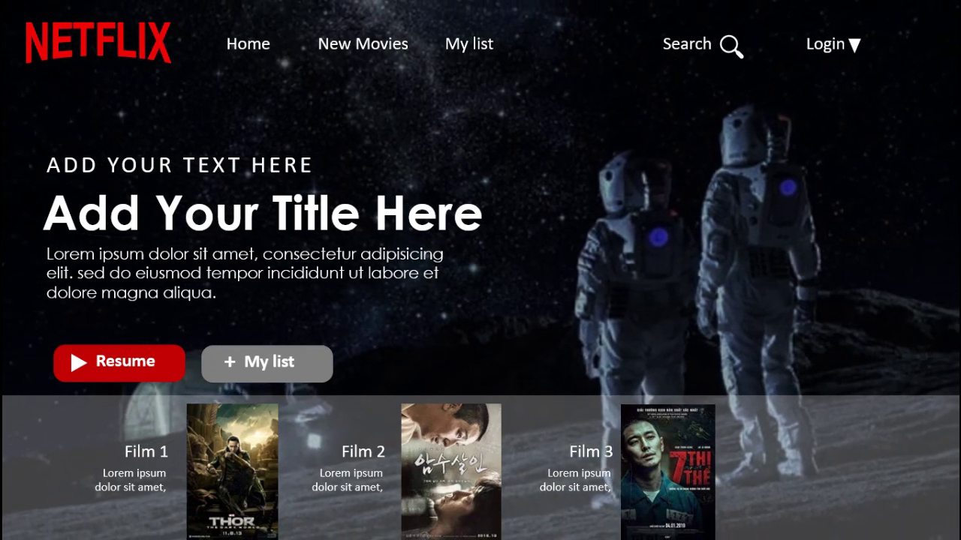
key(Escape)
Copy slide 2's animated NETFLIX navigation bar and paste it onto slide 3
click(75, 259)
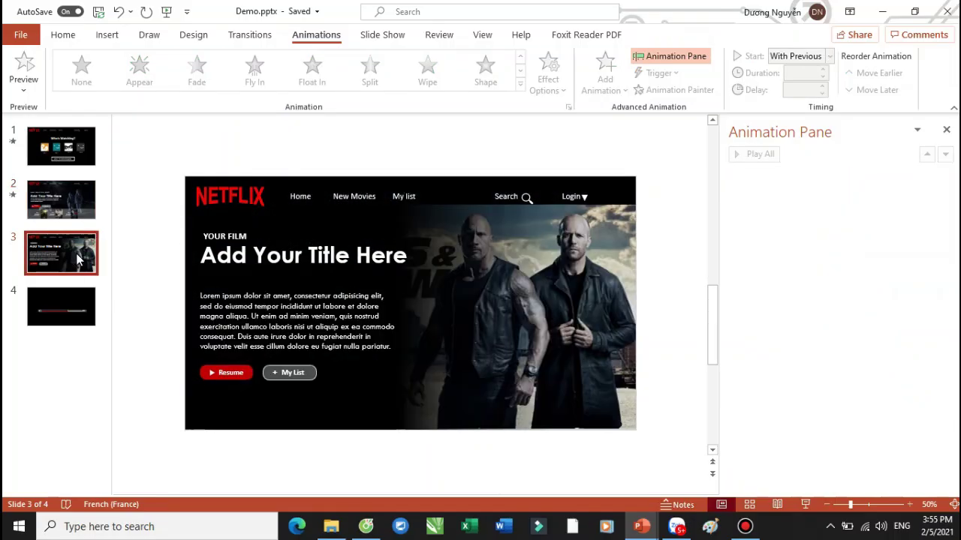
scroll(423, 330, up, 2)
click(531, 301)
scroll(462, 283, down, 2)
drag(160, 155, 647, 217)
click(647, 217)
click(72, 208)
drag(161, 147, 633, 225)
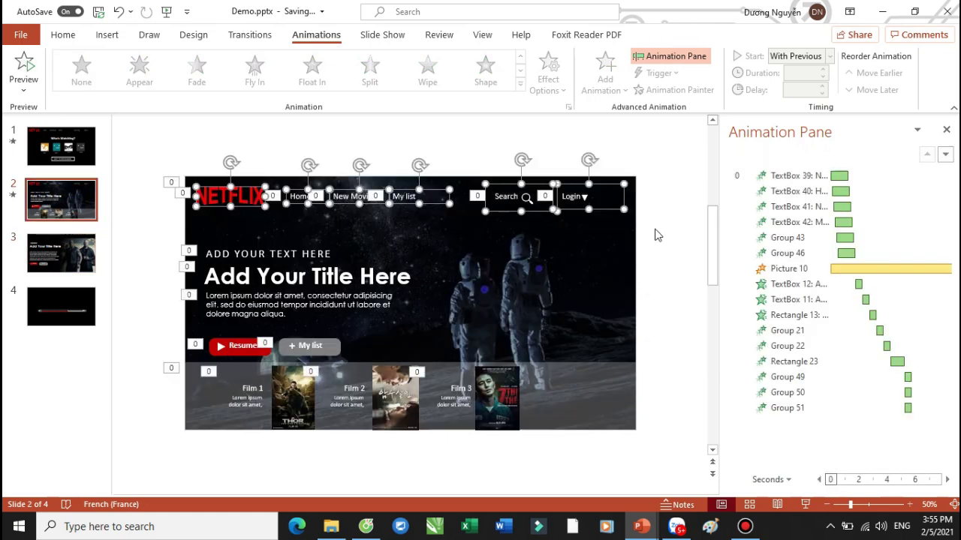
click(49, 246)
key(ctrl+v)
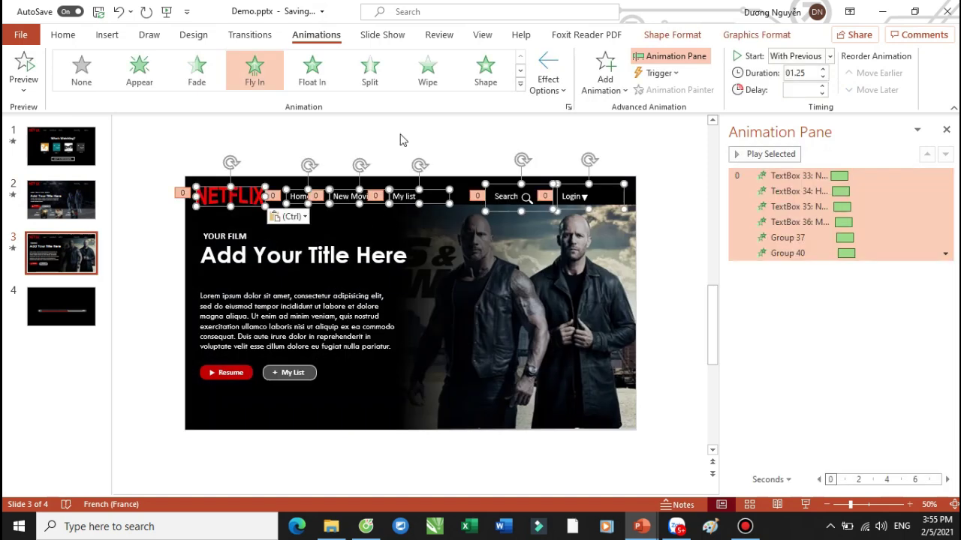
click(400, 141)
Make slide 3's photo of the two men wipe in From Left, starting With Previous
click(492, 311)
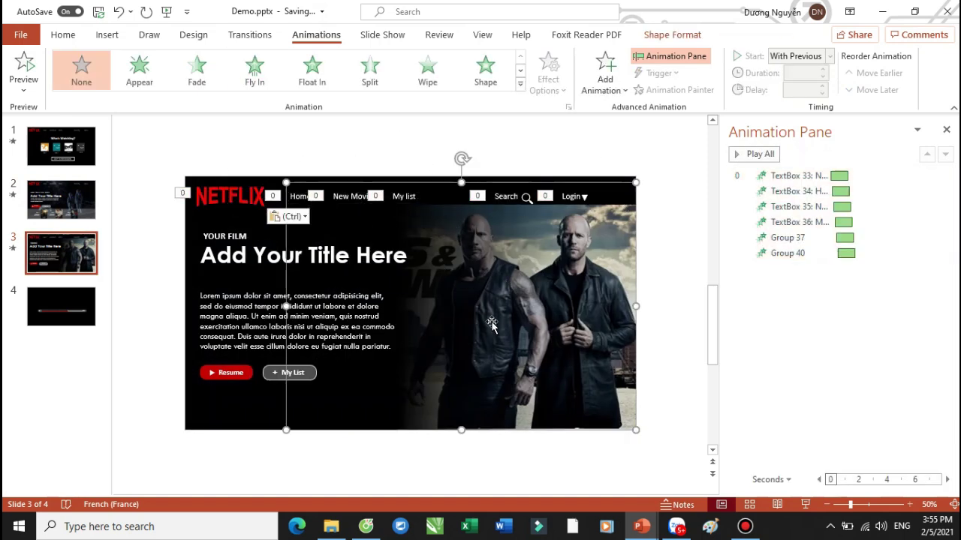
drag(661, 459, 329, 171)
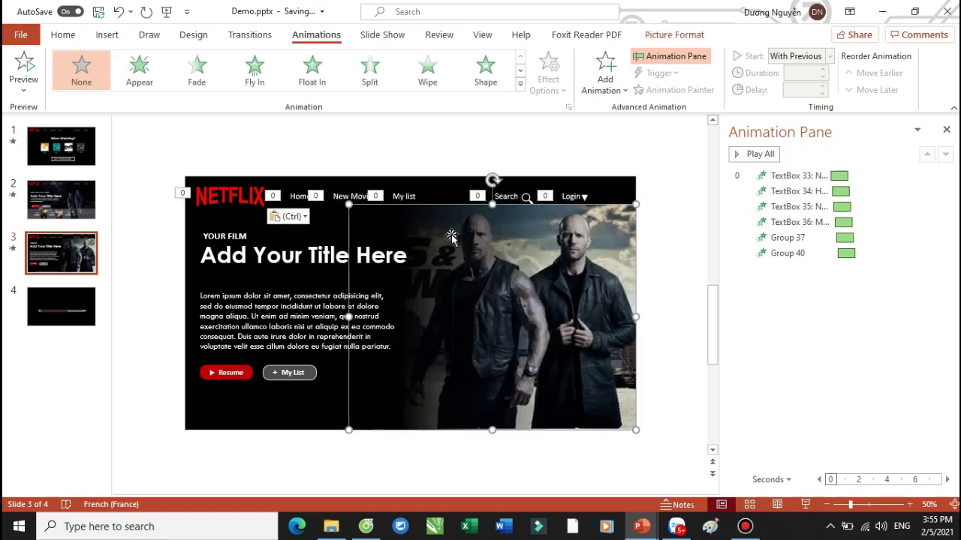
click(429, 74)
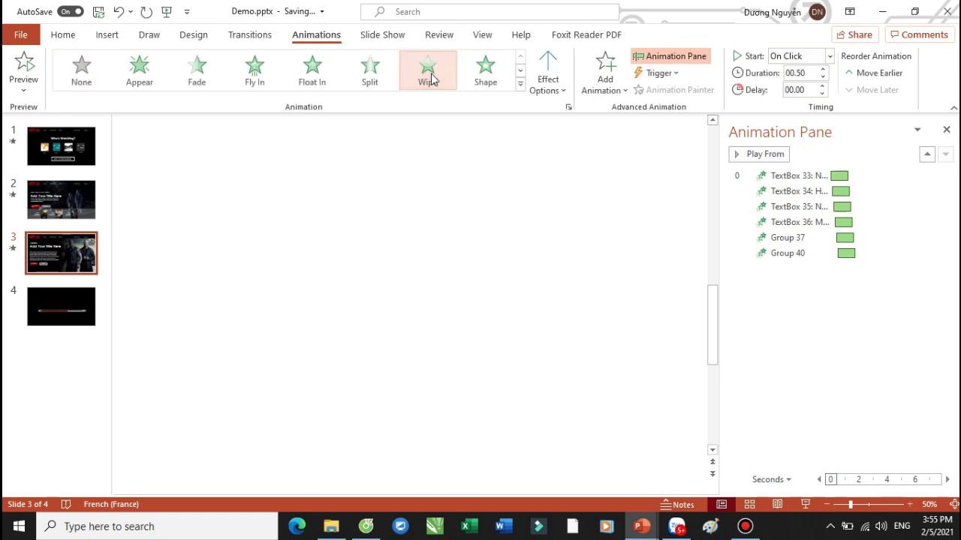
click(548, 84)
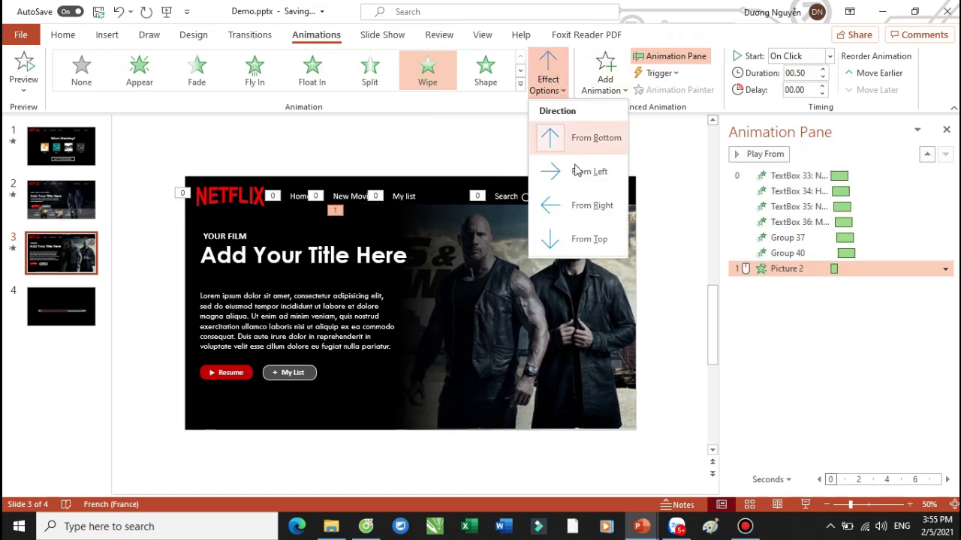
click(587, 173)
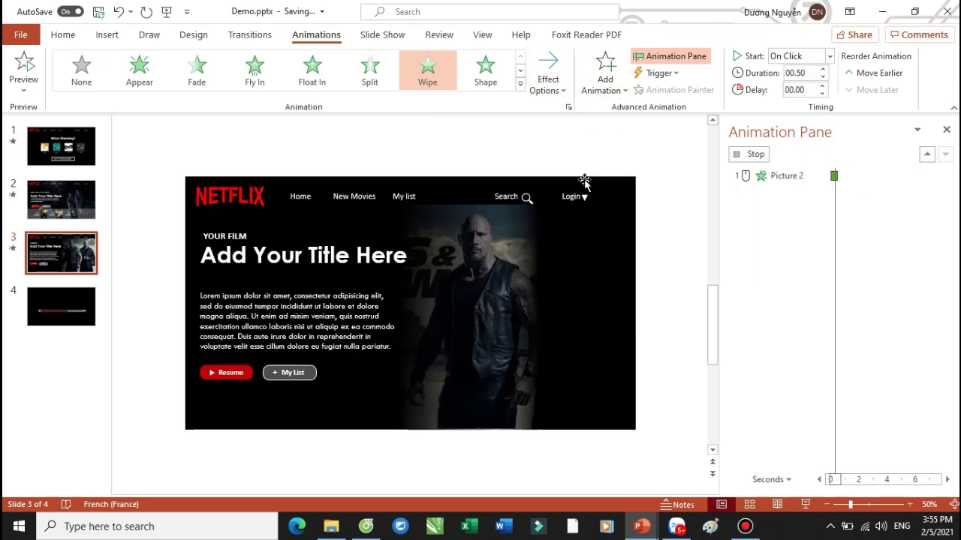
click(829, 55)
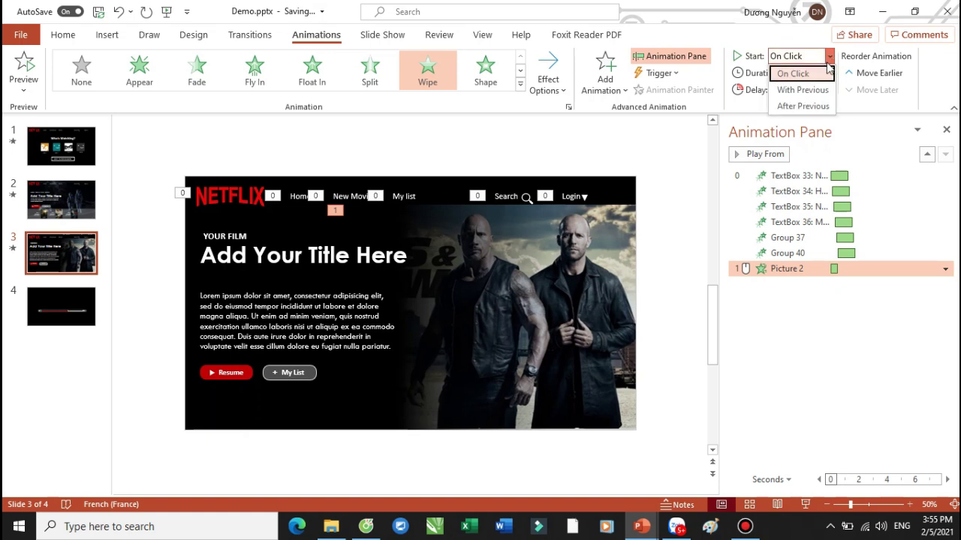
click(810, 88)
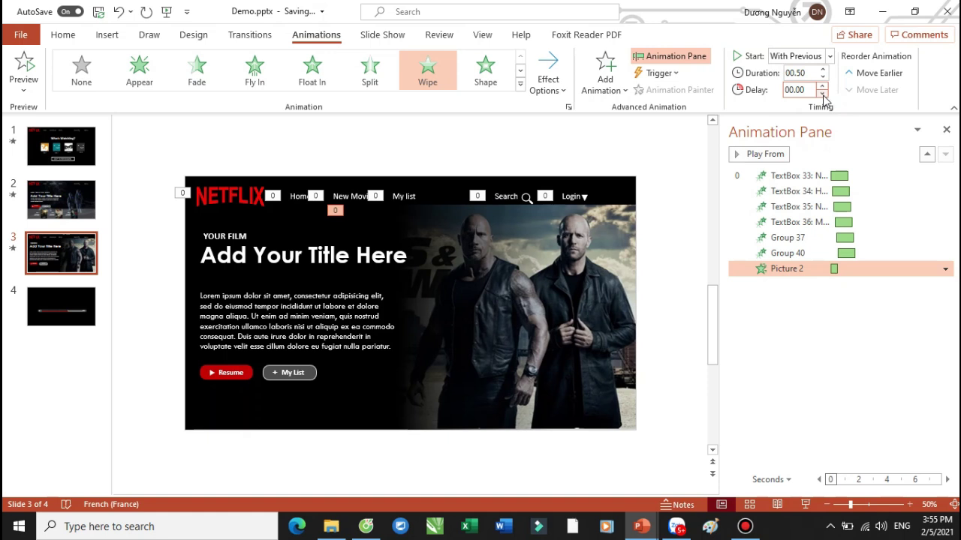
drag(155, 210, 445, 360)
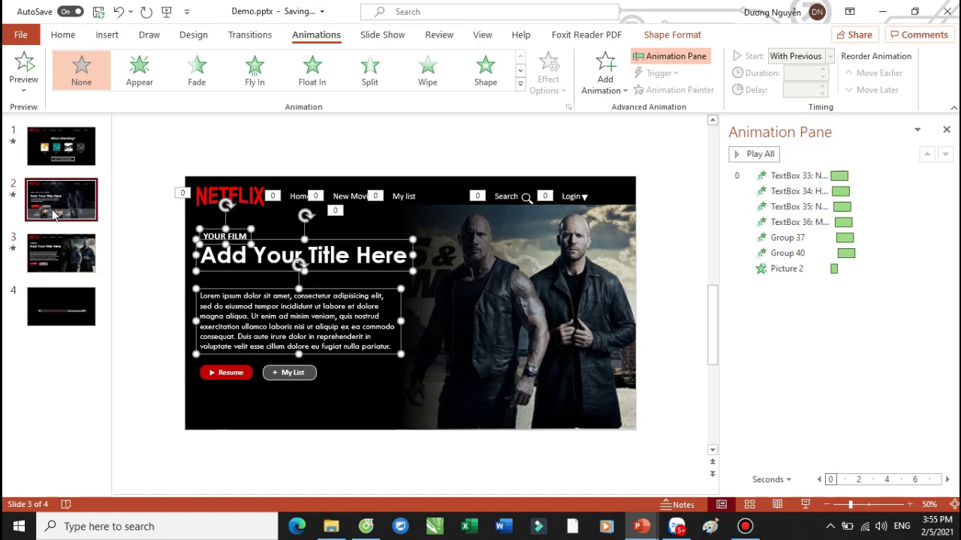
key(Page_Up)
Select slide 3's YOUR FILM, title and body text boxes together
click(259, 253)
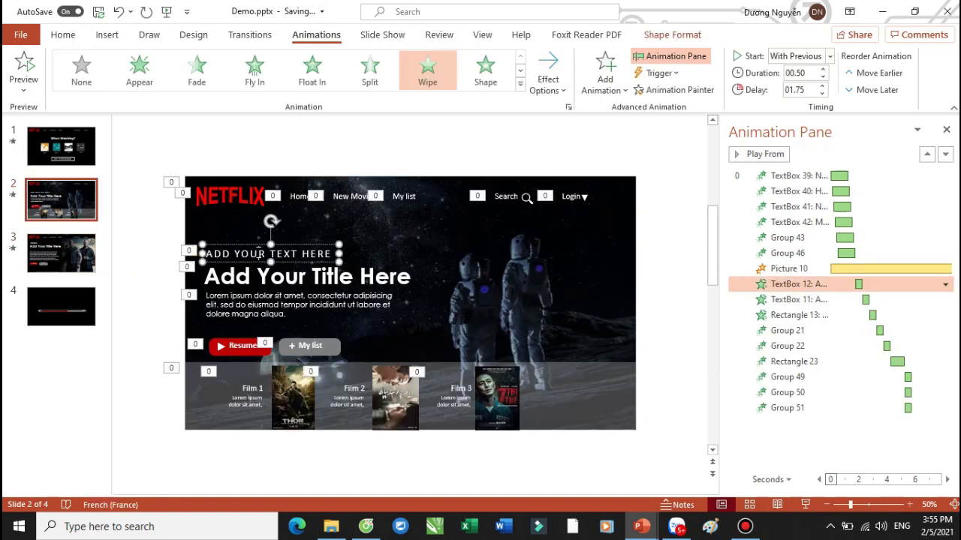
click(79, 263)
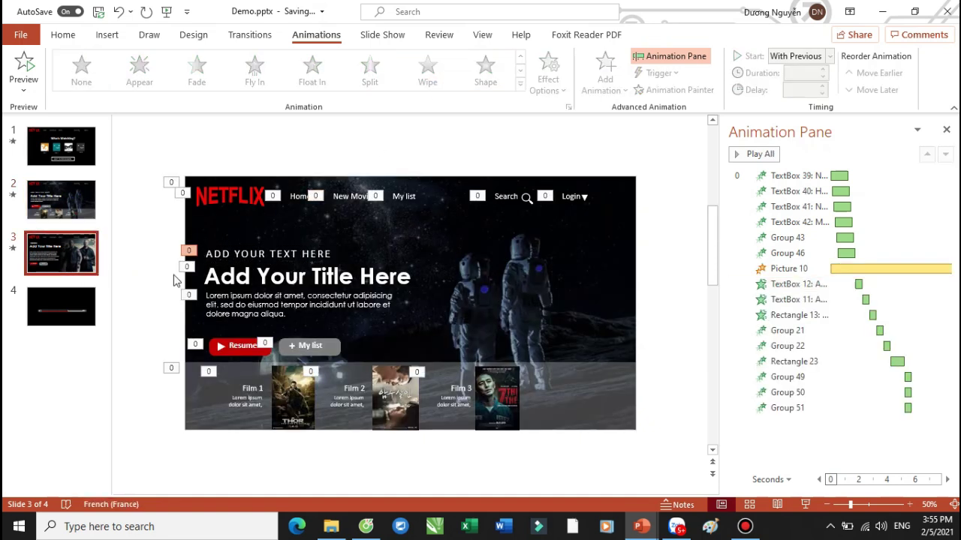
click(237, 236)
shift+click(263, 255)
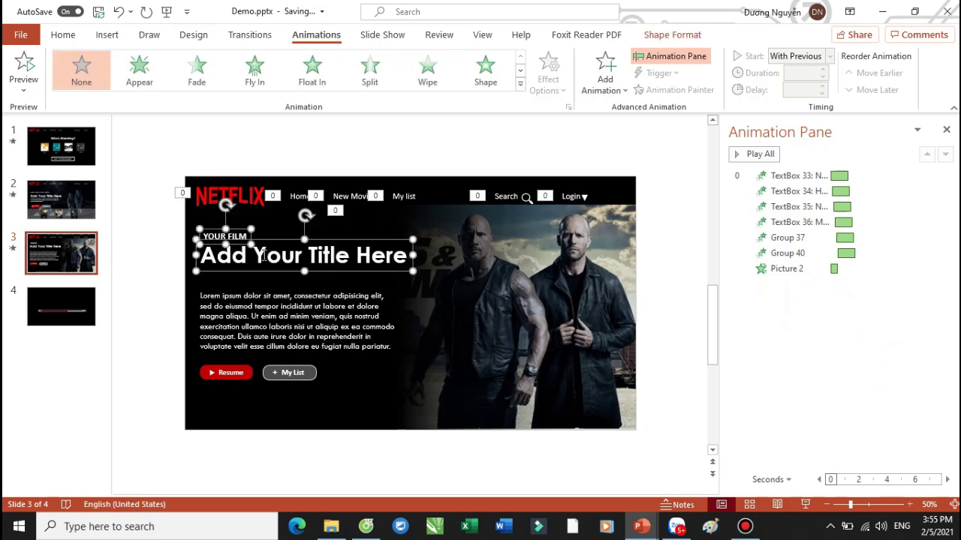
shift+click(270, 292)
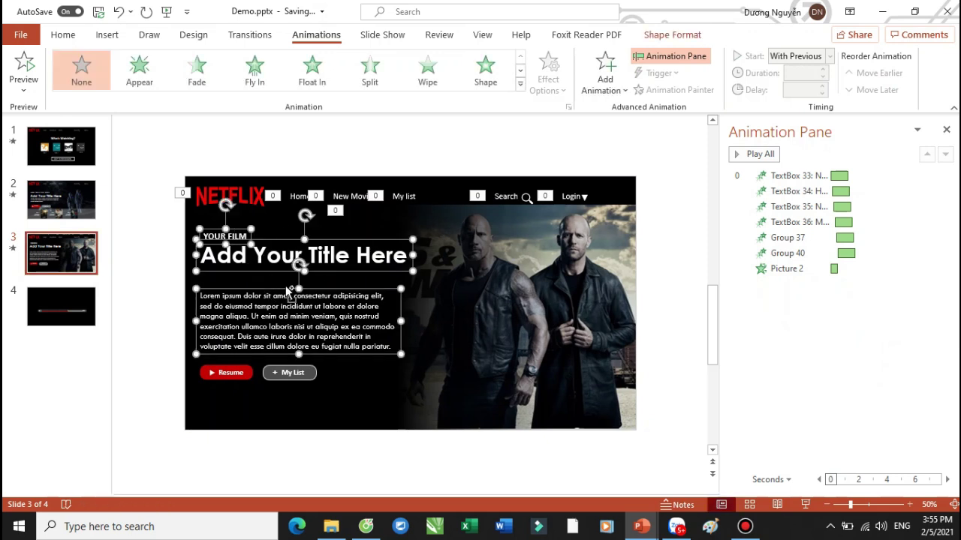
Give the three text boxes a Wipe From Left entrance, With Previous, with a 1.50-second delay
click(427, 72)
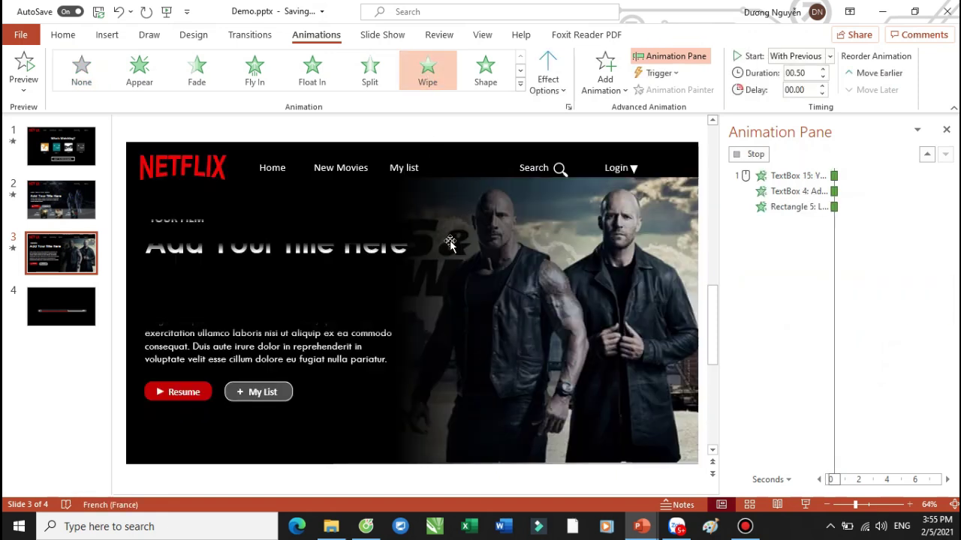
click(545, 82)
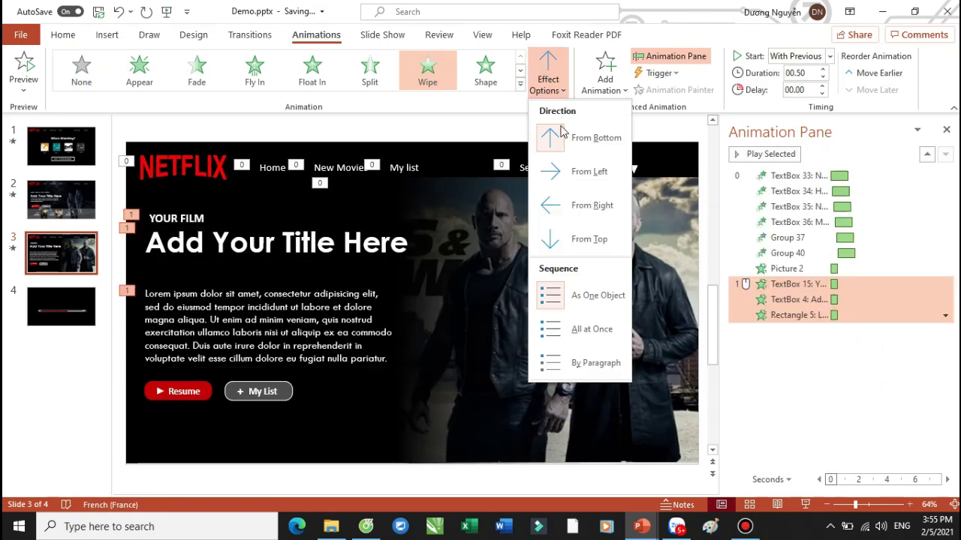
click(574, 172)
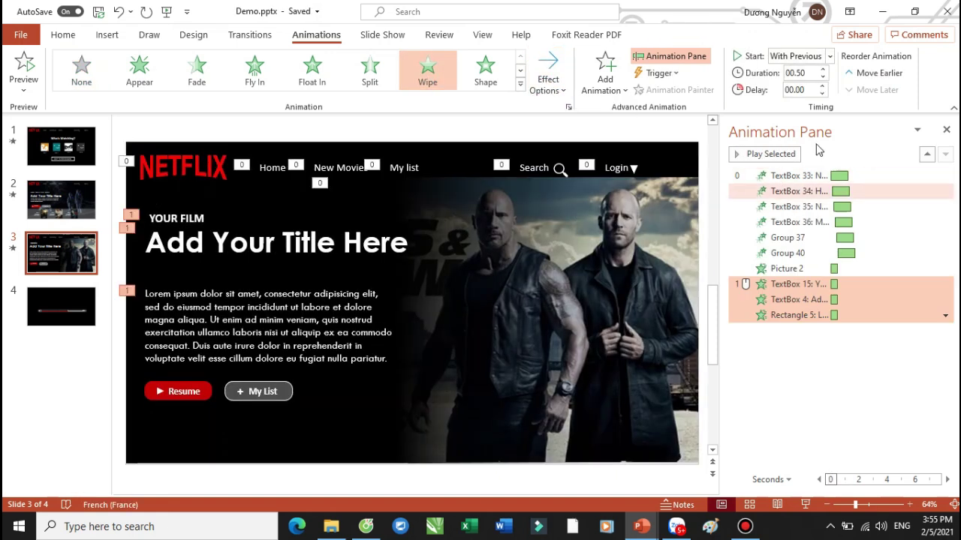
click(825, 55)
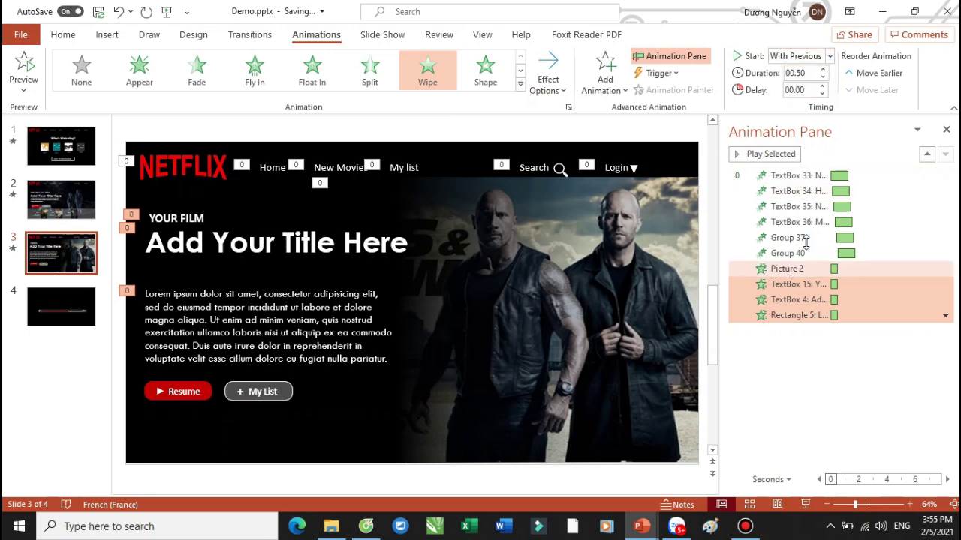
click(821, 86)
click(821, 85)
click(821, 85)
click(822, 85)
click(822, 86)
click(821, 86)
click(822, 85)
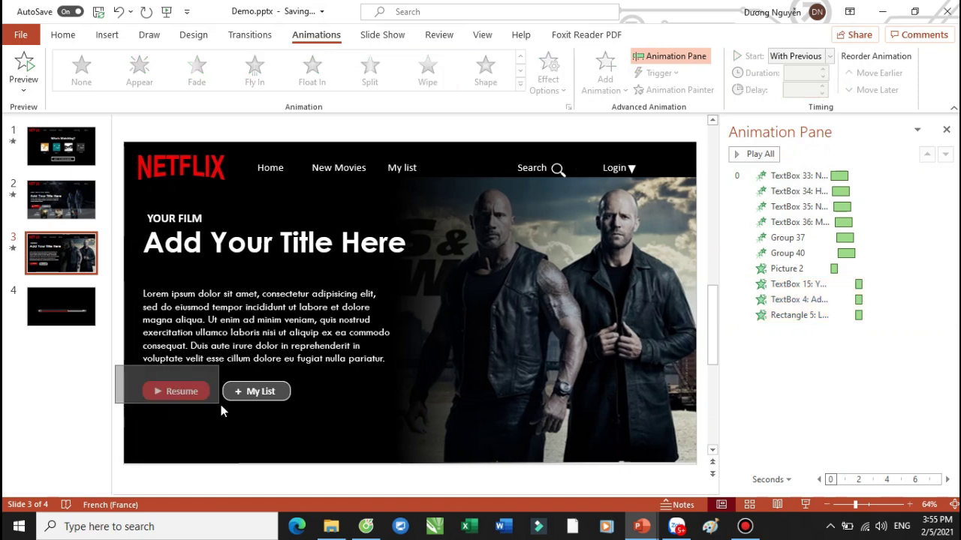
click(217, 397)
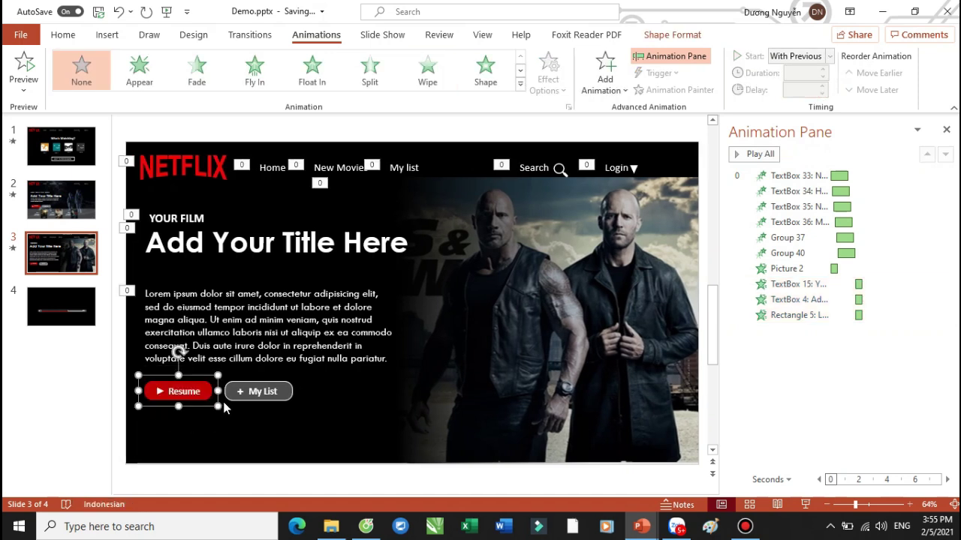
Give the Resume button a Zoom entrance starting With Previous after a 02.25 delay
click(520, 87)
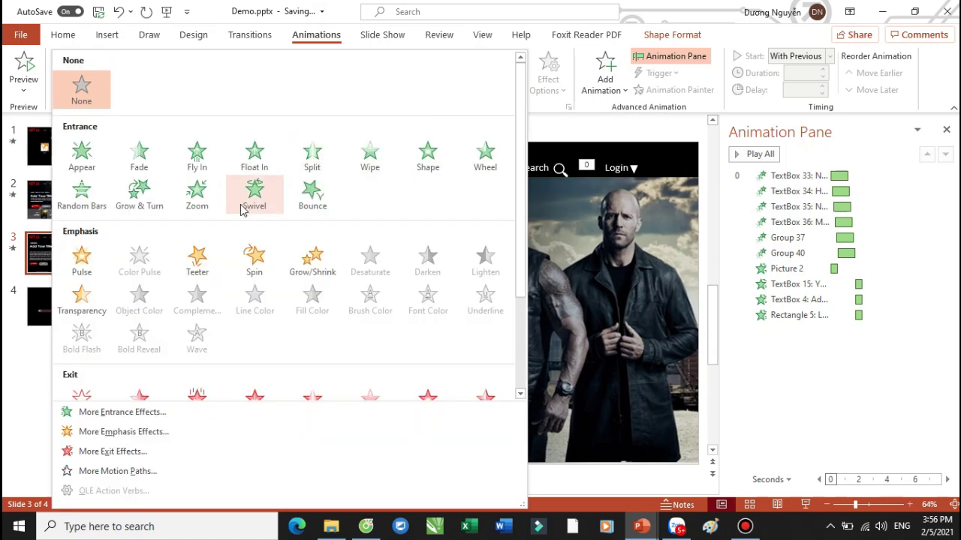
click(199, 204)
click(829, 56)
click(793, 87)
click(823, 85)
click(822, 86)
click(823, 86)
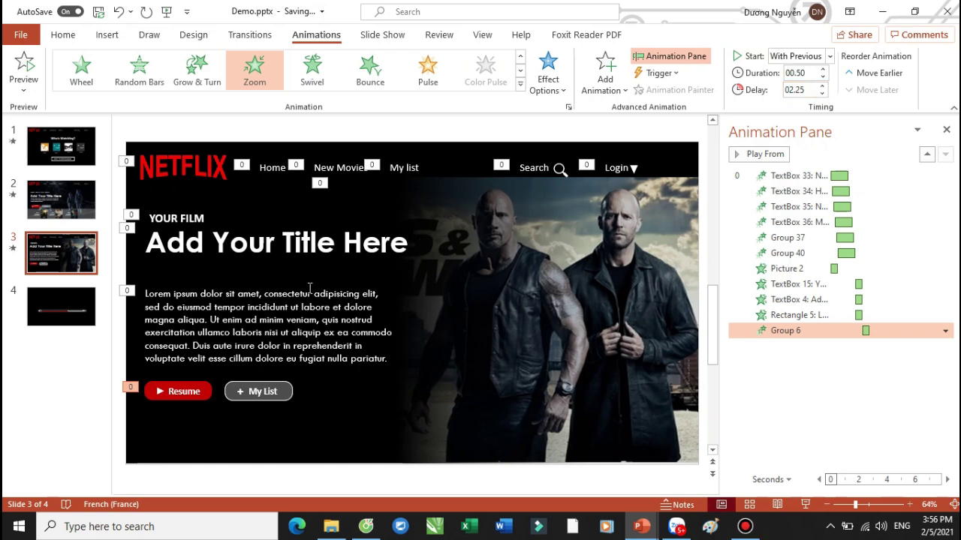
Copy the Zoom animation to My List with a 02.75 delay, then preview slide 3
click(200, 391)
click(677, 90)
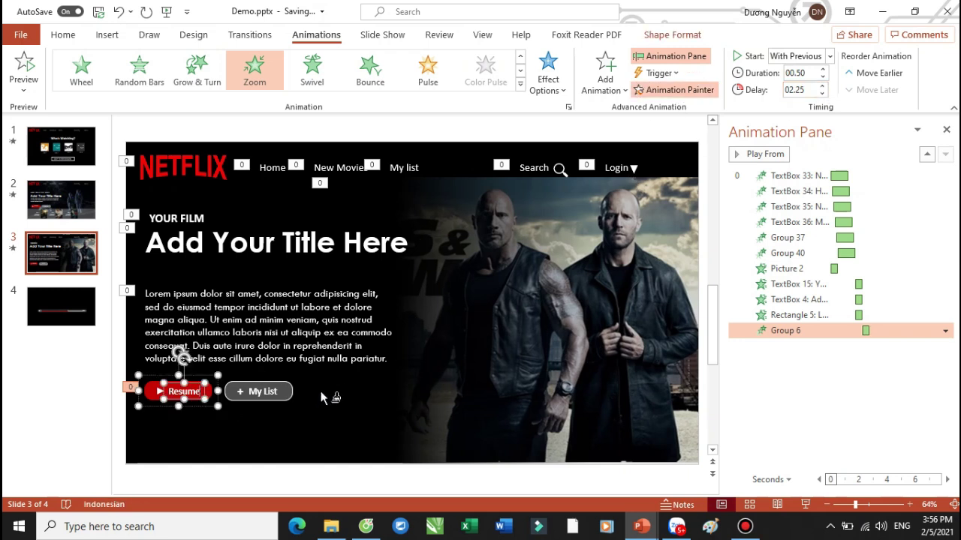
click(277, 398)
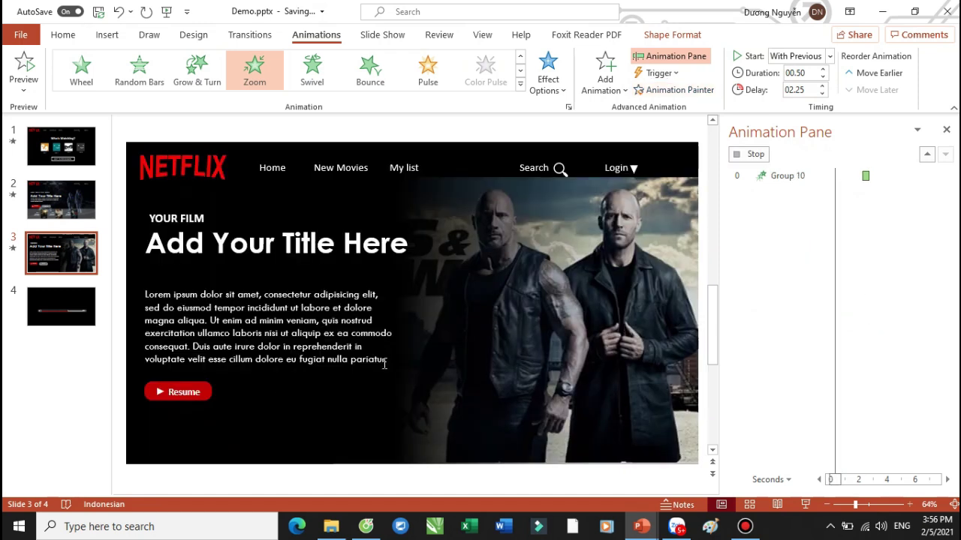
click(823, 84)
click(822, 84)
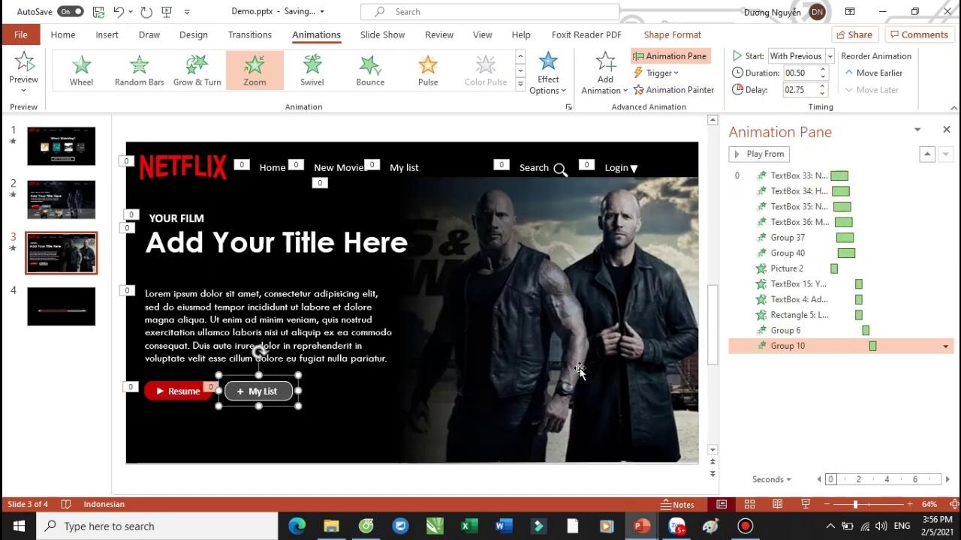
key(shift+F5)
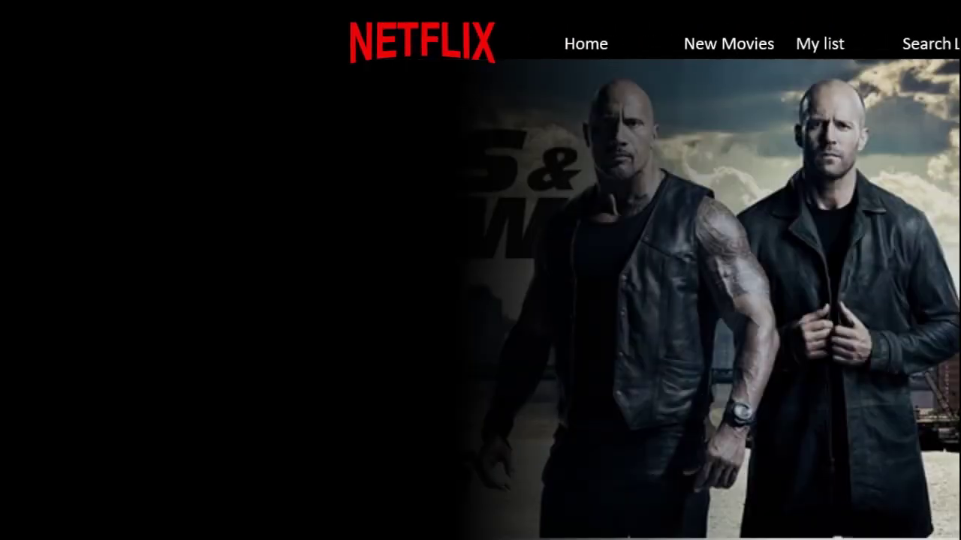
key(Escape)
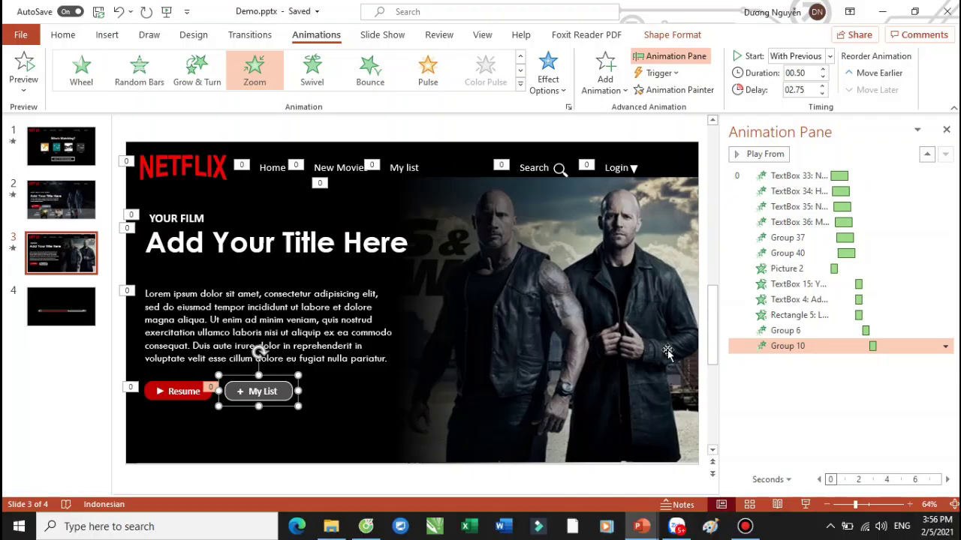
Set Picture 2's wipe to a 01.00 delay and 00.75 duration, then preview slide 3 full-screen
click(793, 270)
click(821, 89)
click(823, 85)
click(822, 86)
click(823, 86)
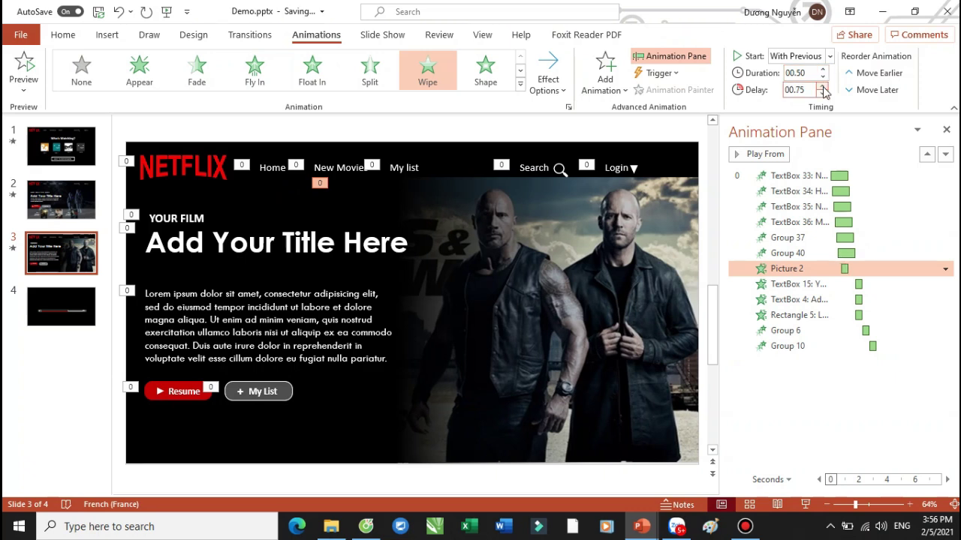
click(822, 86)
click(823, 70)
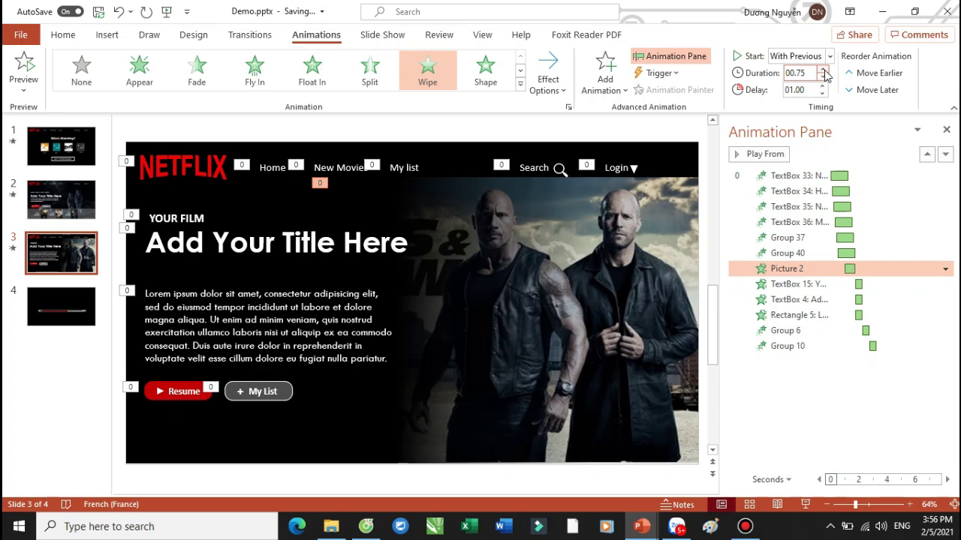
key(shift+F5)
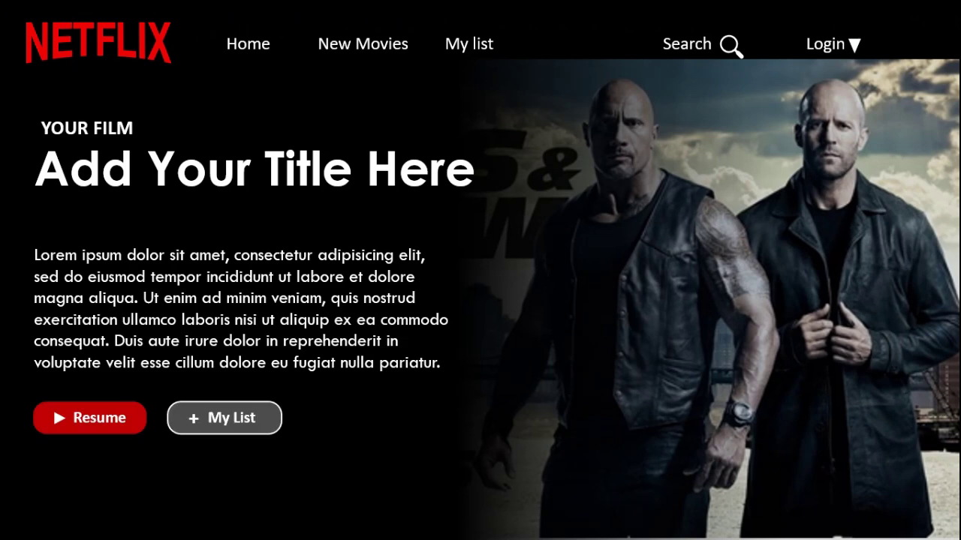
key(Escape)
Browse slides of the reference Netlix bằng PPT.pptx deck, then return to Demo.pptx slide 4
click(61, 300)
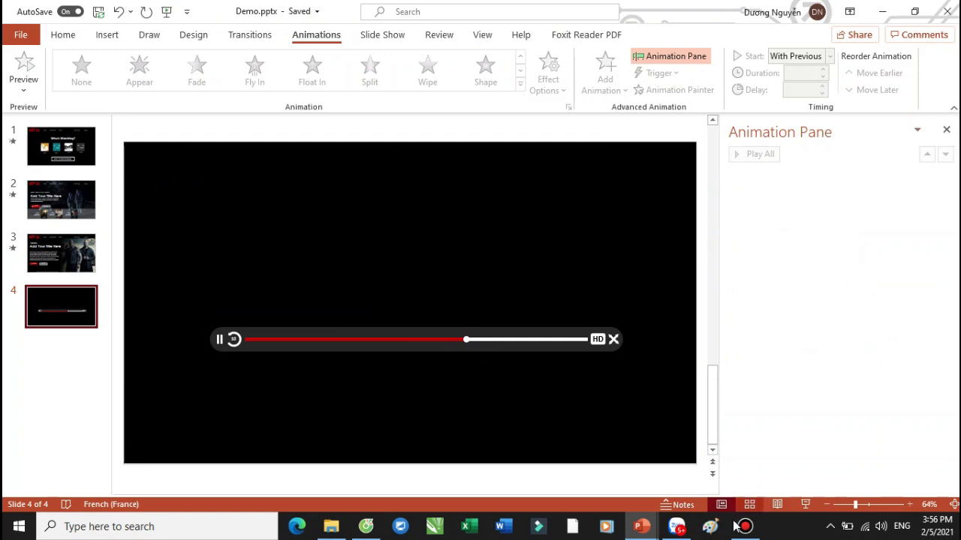
mouse_move(631, 530)
click(604, 473)
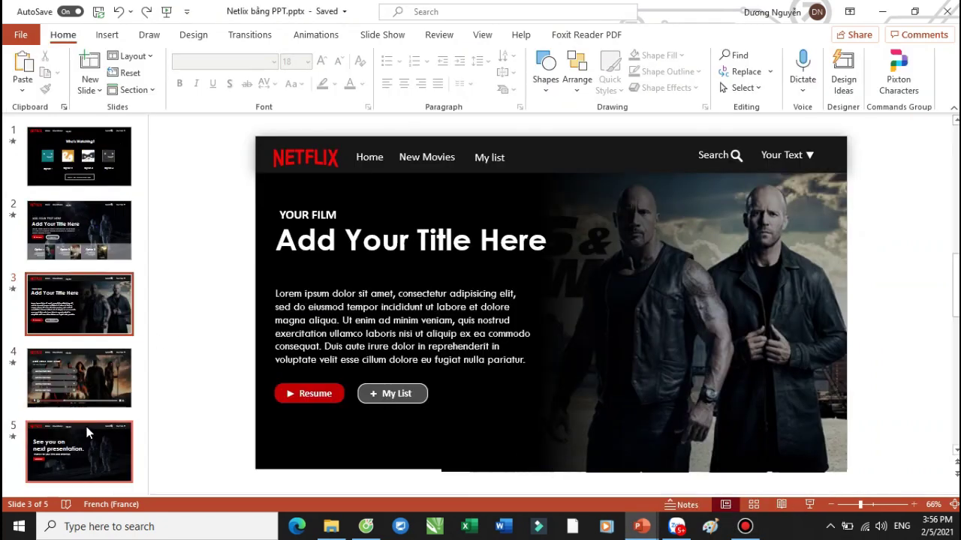
click(84, 383)
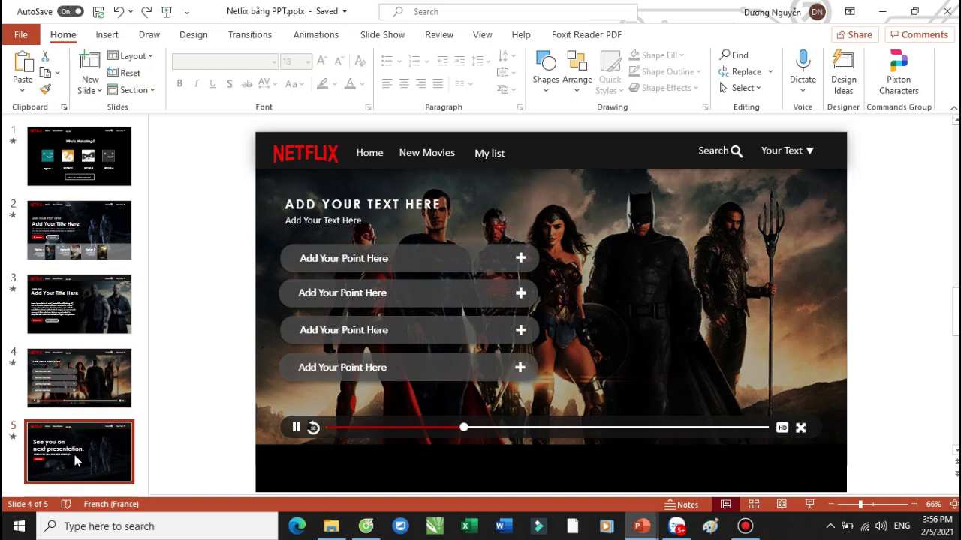
click(74, 454)
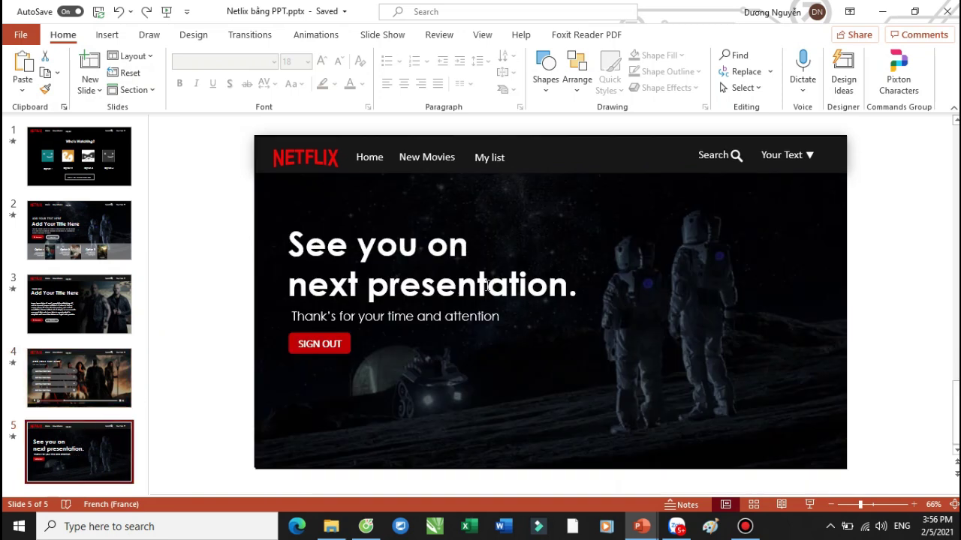
click(94, 174)
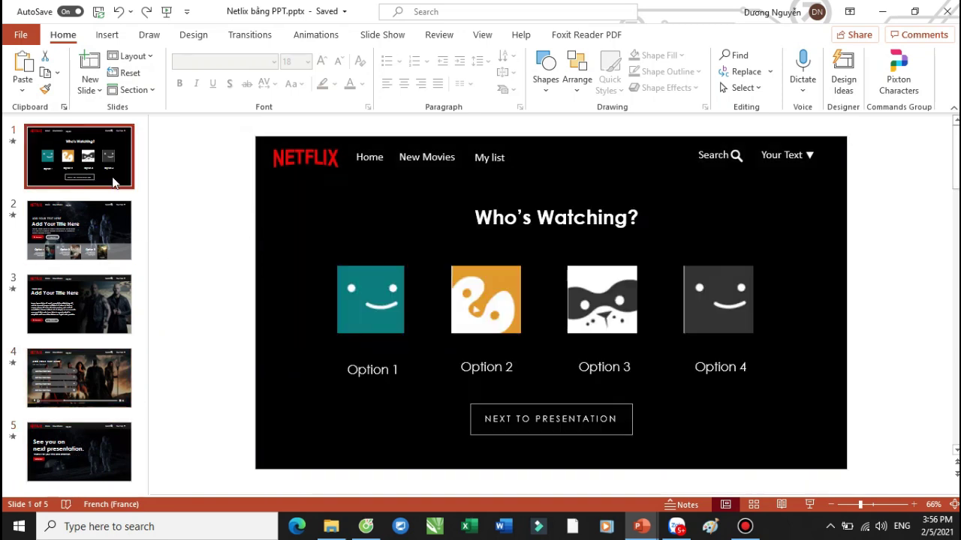
mouse_move(645, 534)
click(713, 469)
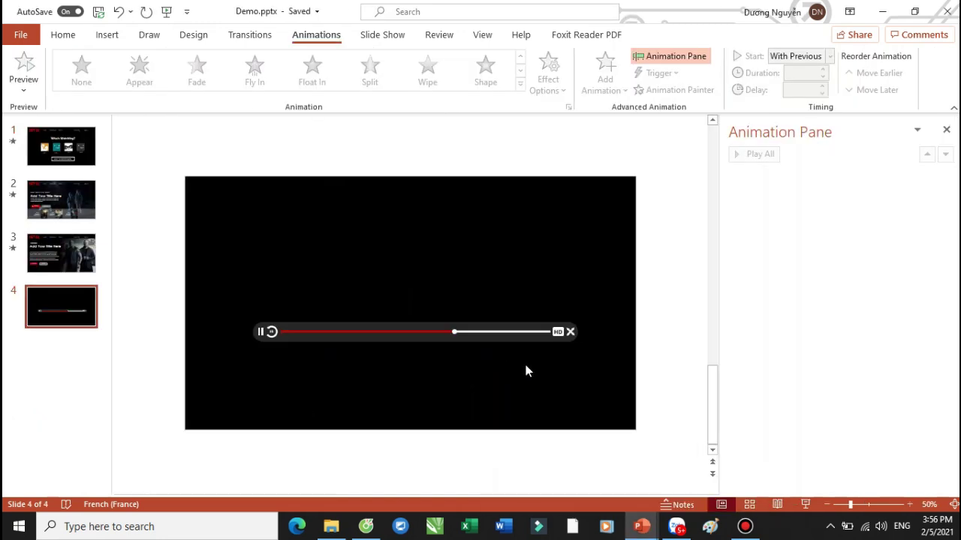
Close the Animation Pane and move to slide 2
click(946, 129)
click(489, 347)
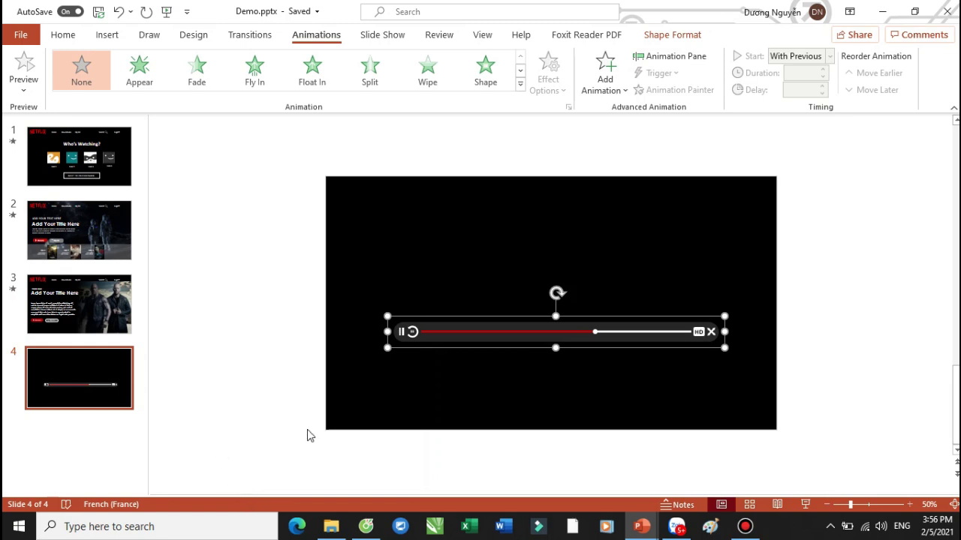
click(113, 177)
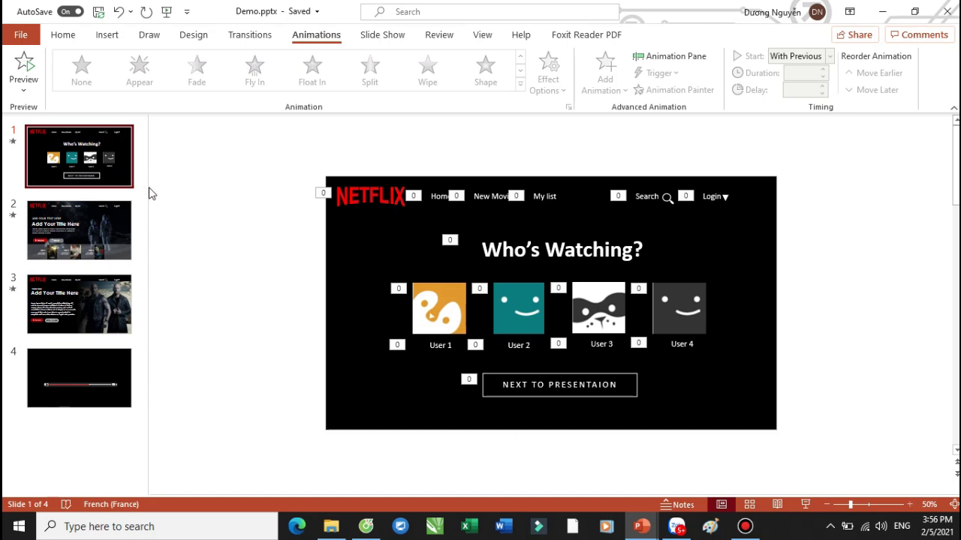
key(Down)
Apply a 01.00-second Push transition to slide 2
click(243, 35)
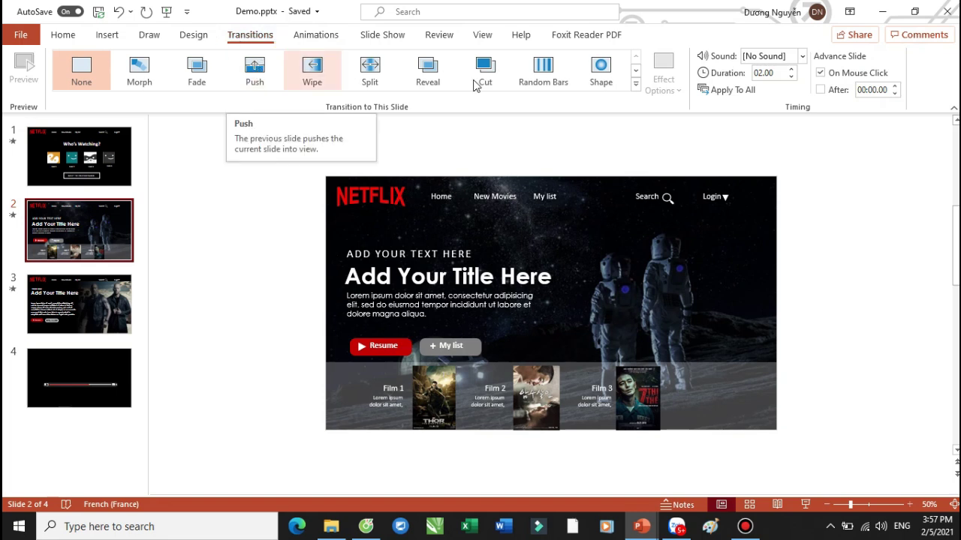
click(636, 84)
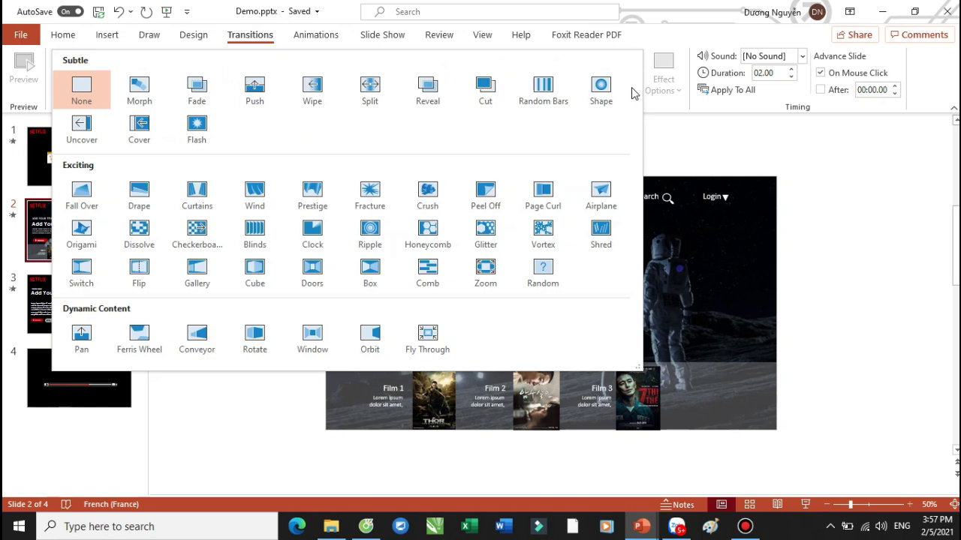
click(254, 89)
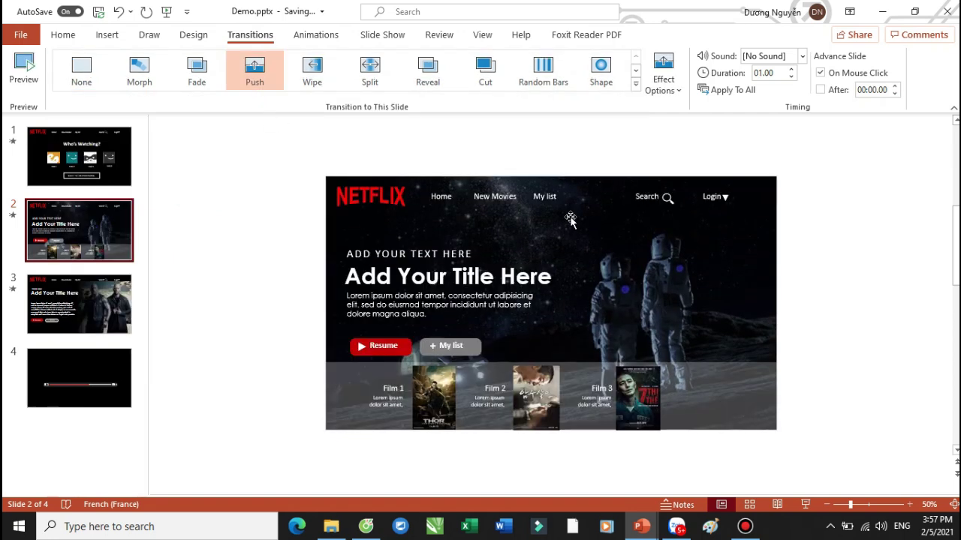
click(95, 318)
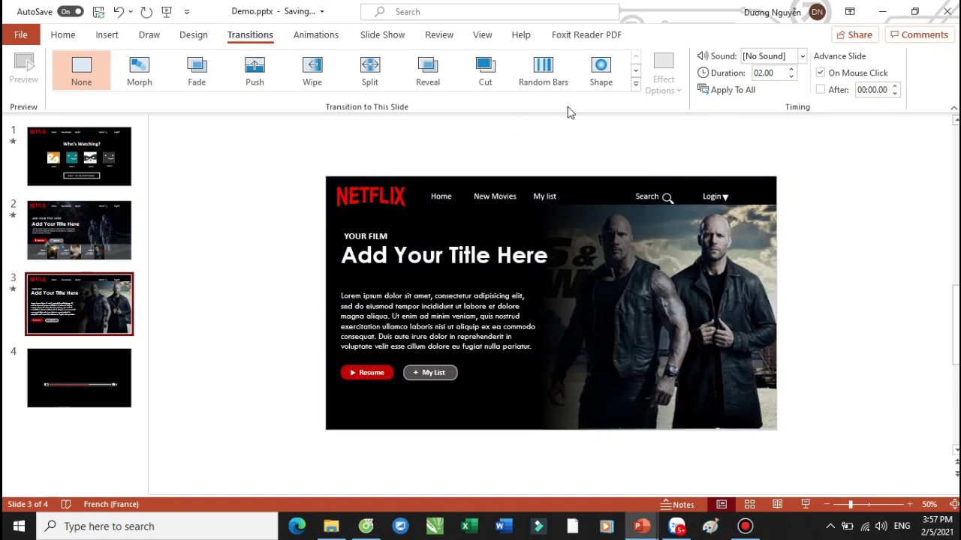
Apply a Horizontal Out Split transition to slide 3 and preview it in a slideshow
click(635, 84)
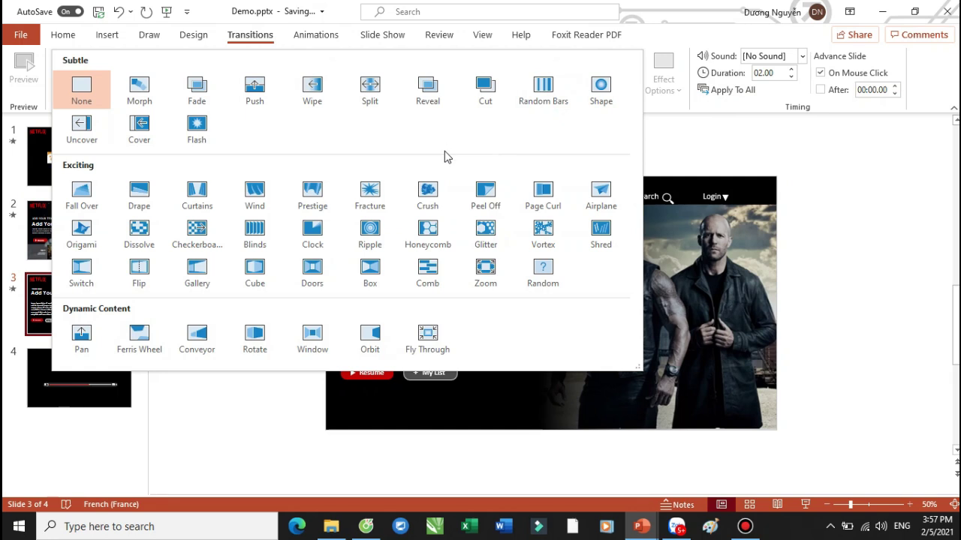
click(370, 88)
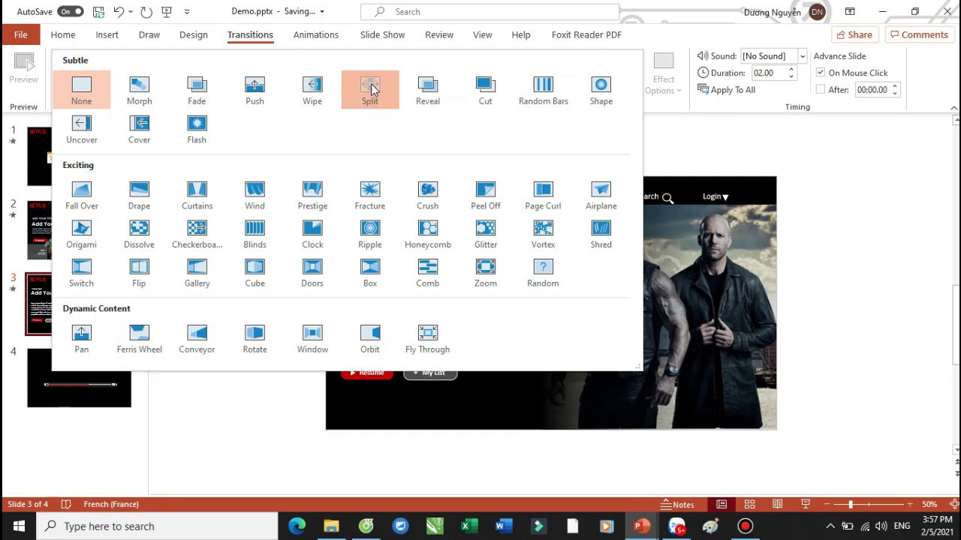
click(663, 84)
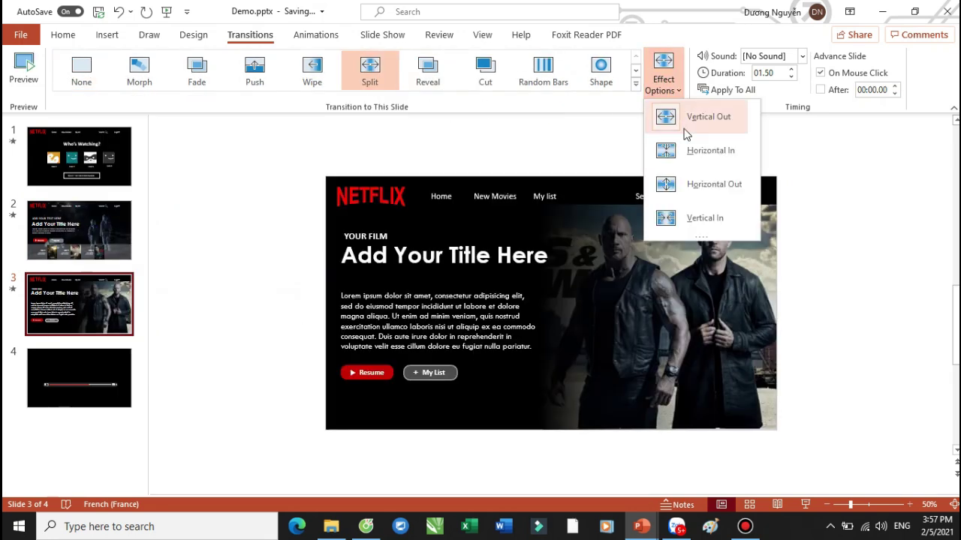
click(705, 188)
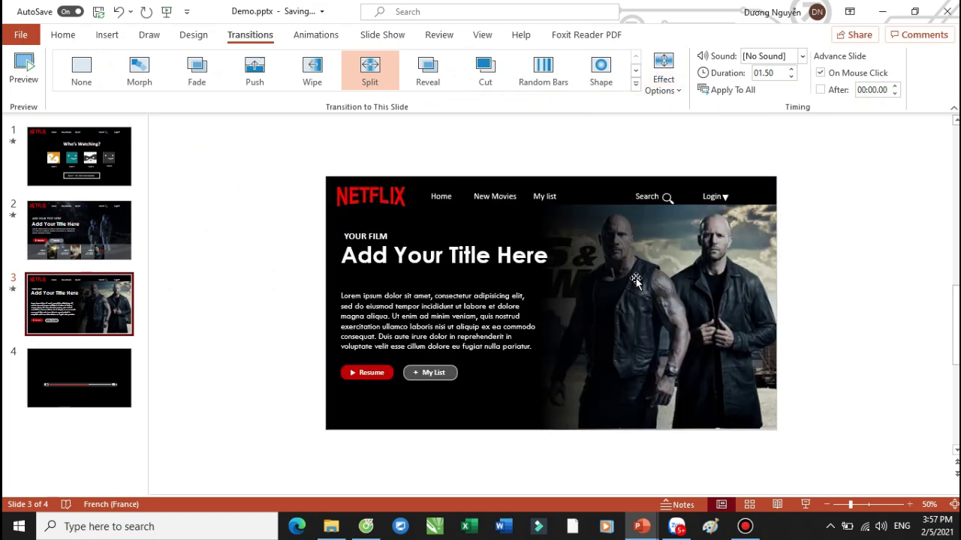
key(shift+F5)
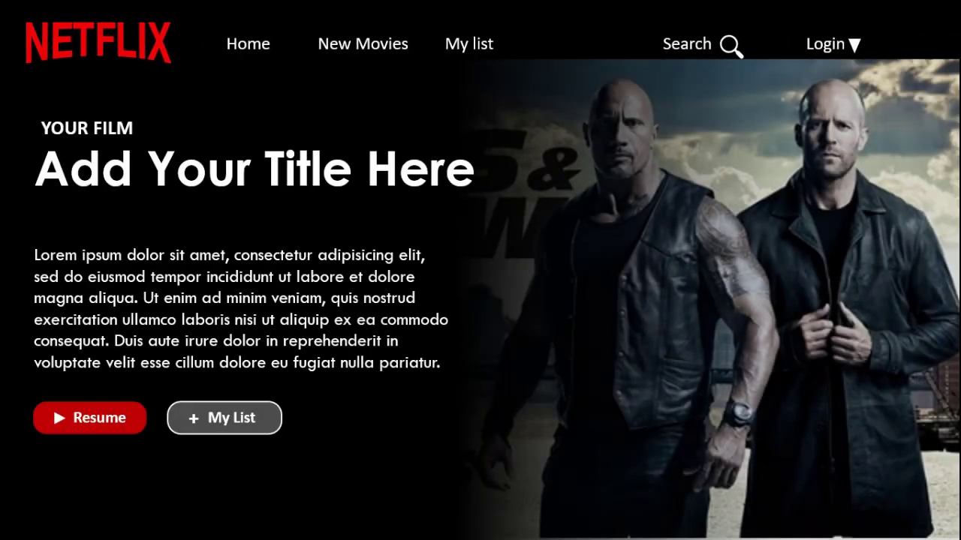
key(Escape)
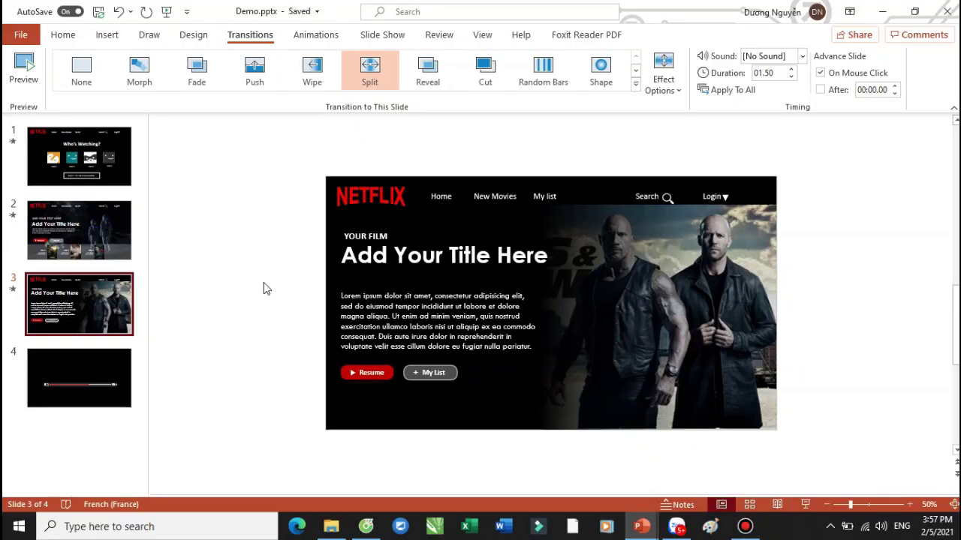